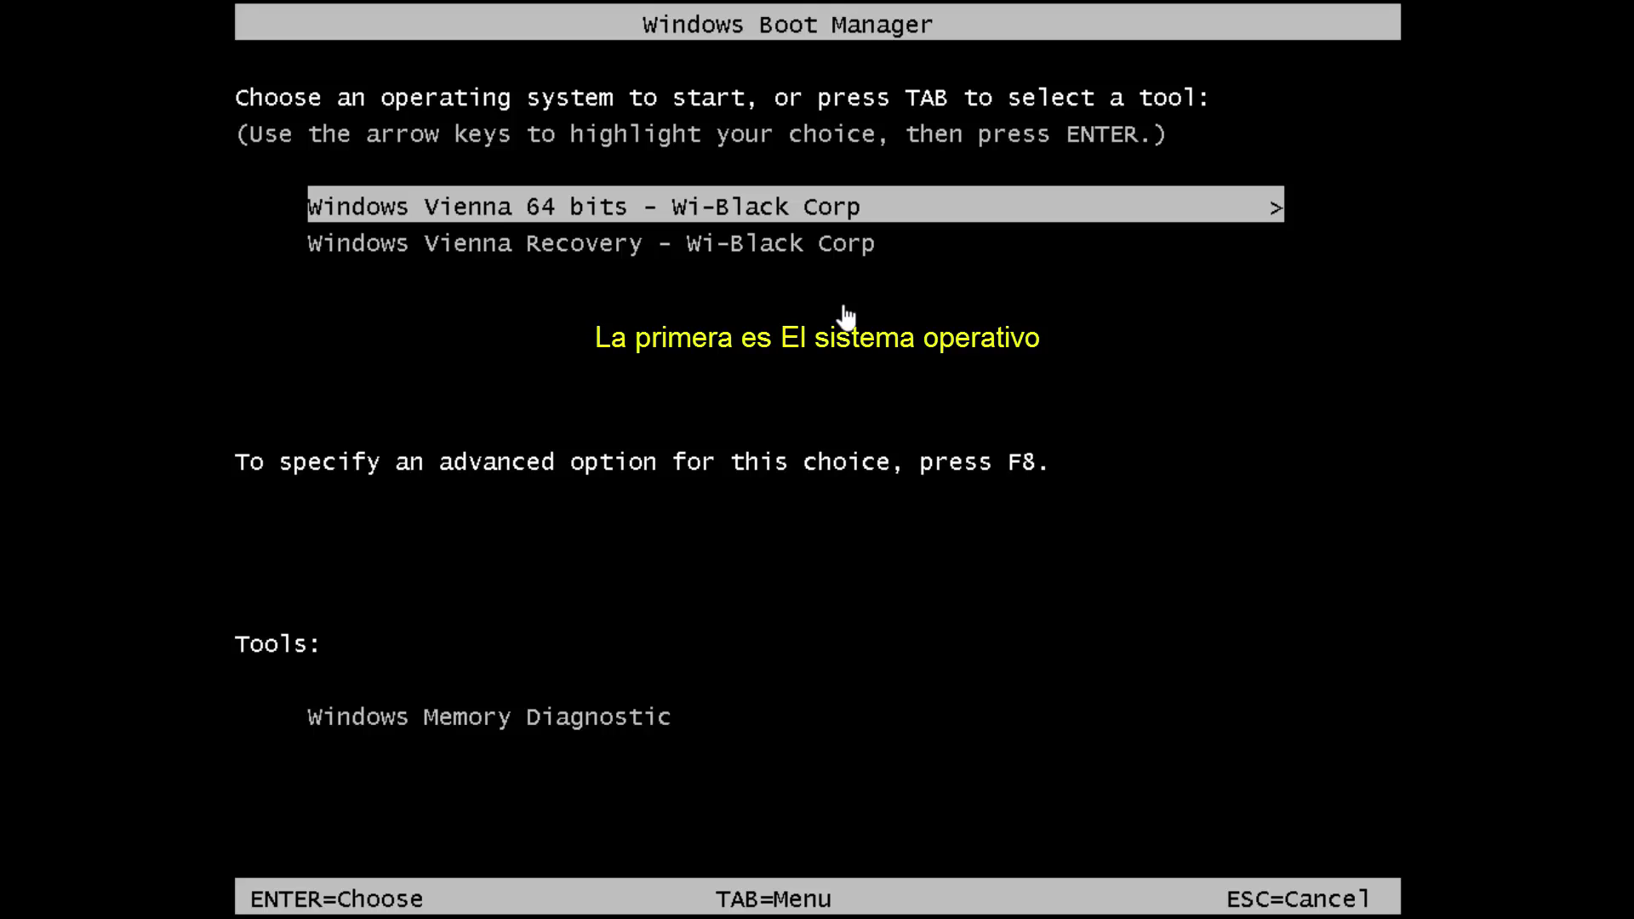
- Boot the Windows Vienna Recovery entry, accepting background network initialization and drive letter remapping to match the target system
key(Down)
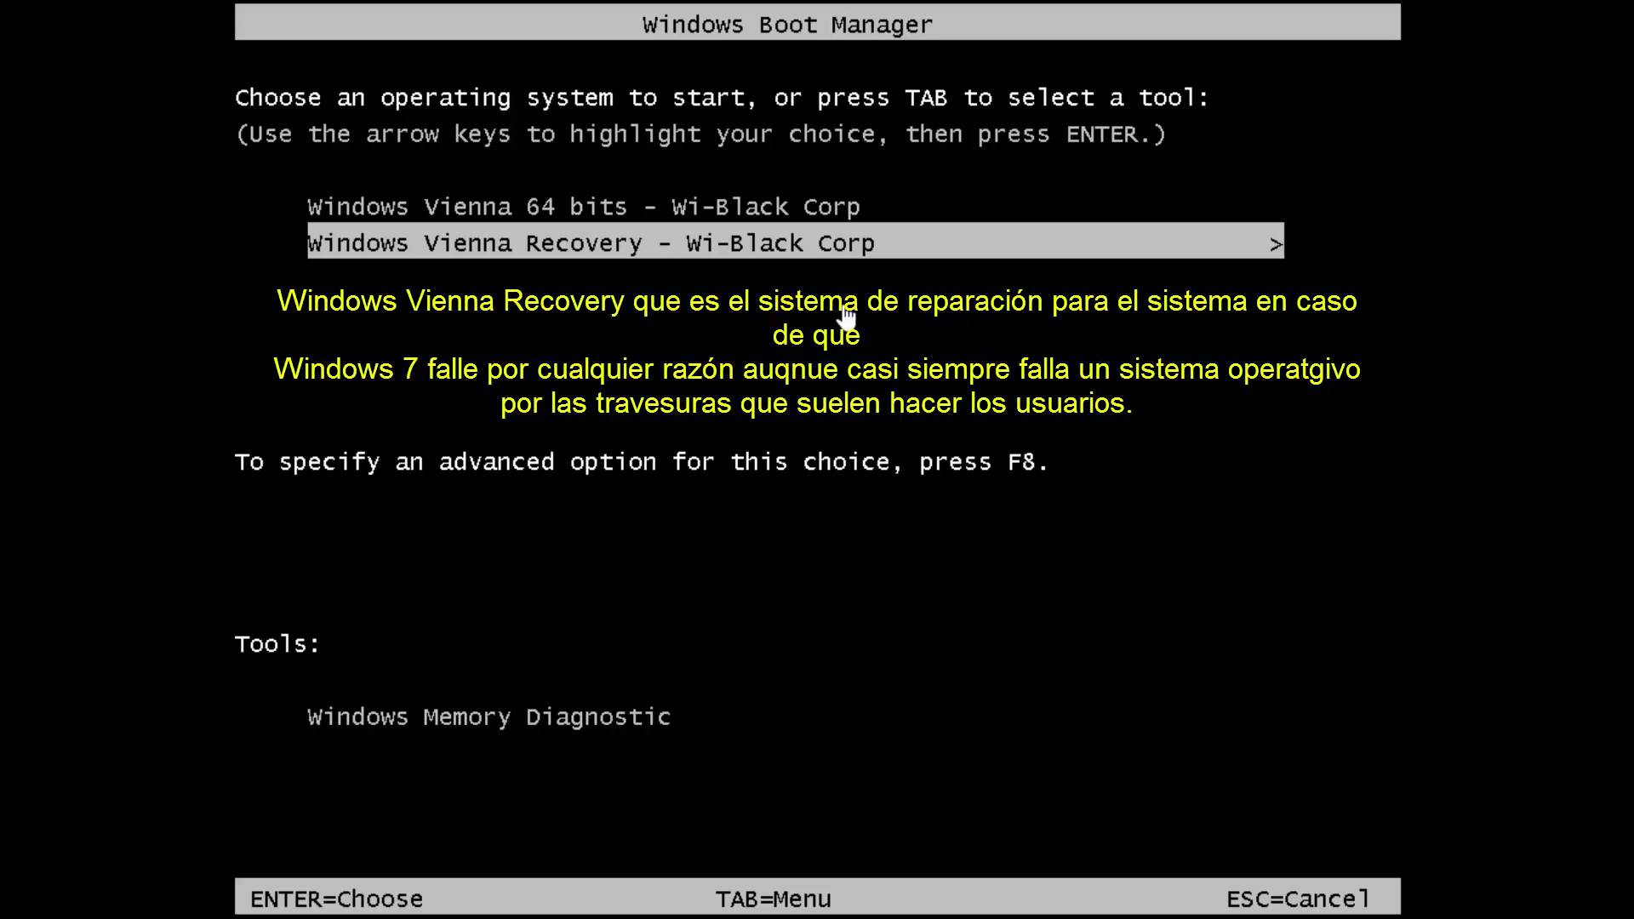
key(Return)
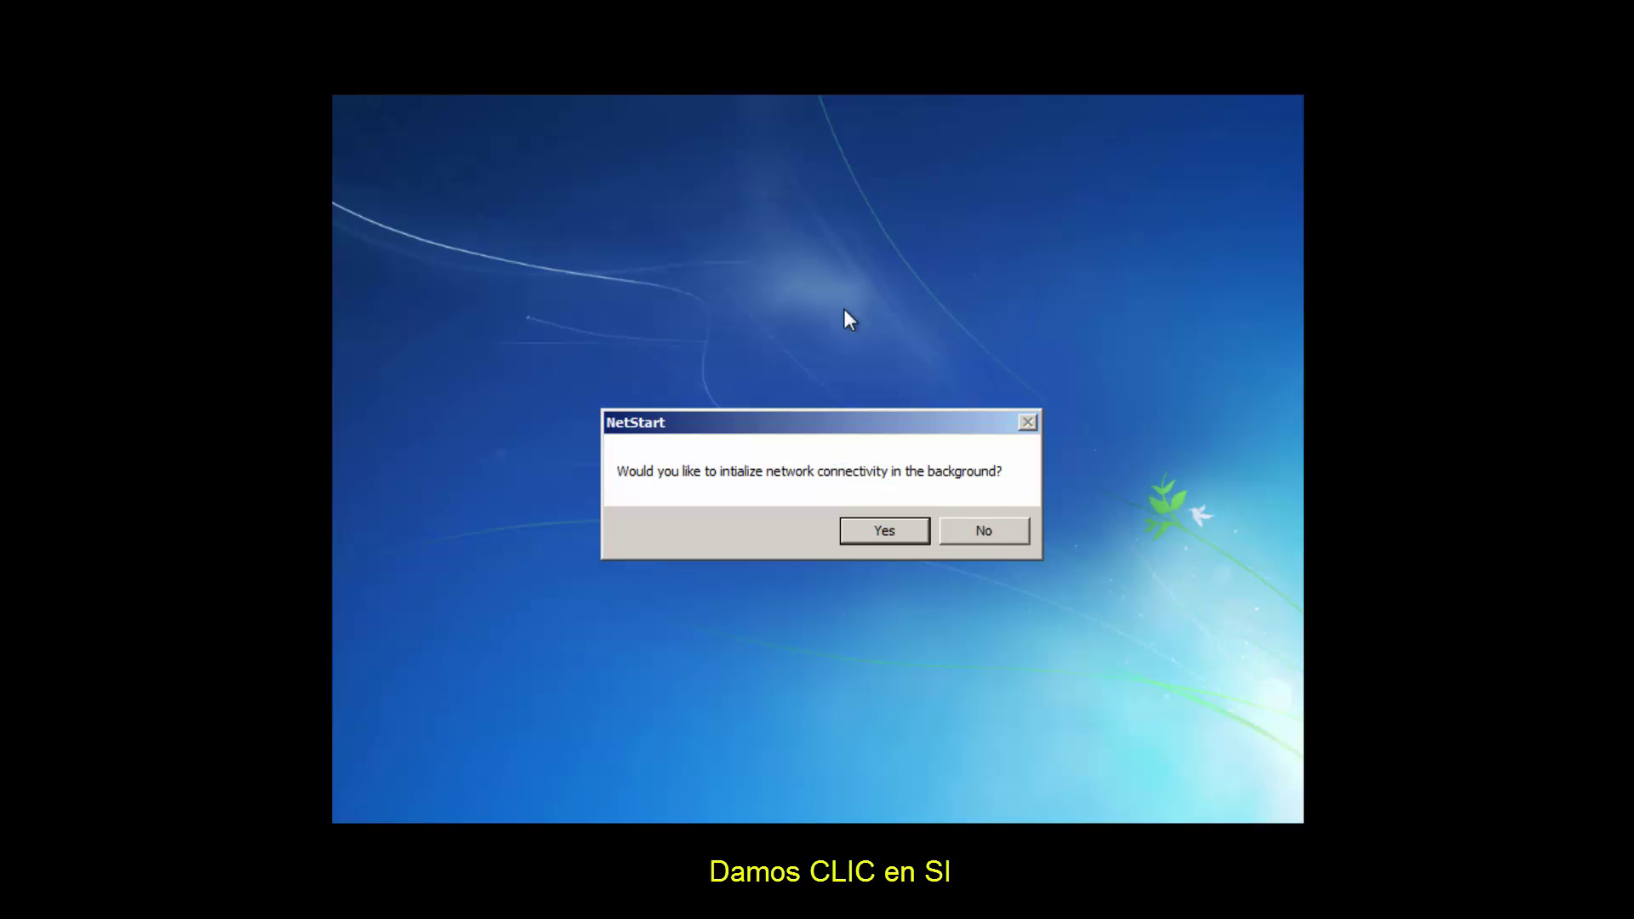
click(911, 540)
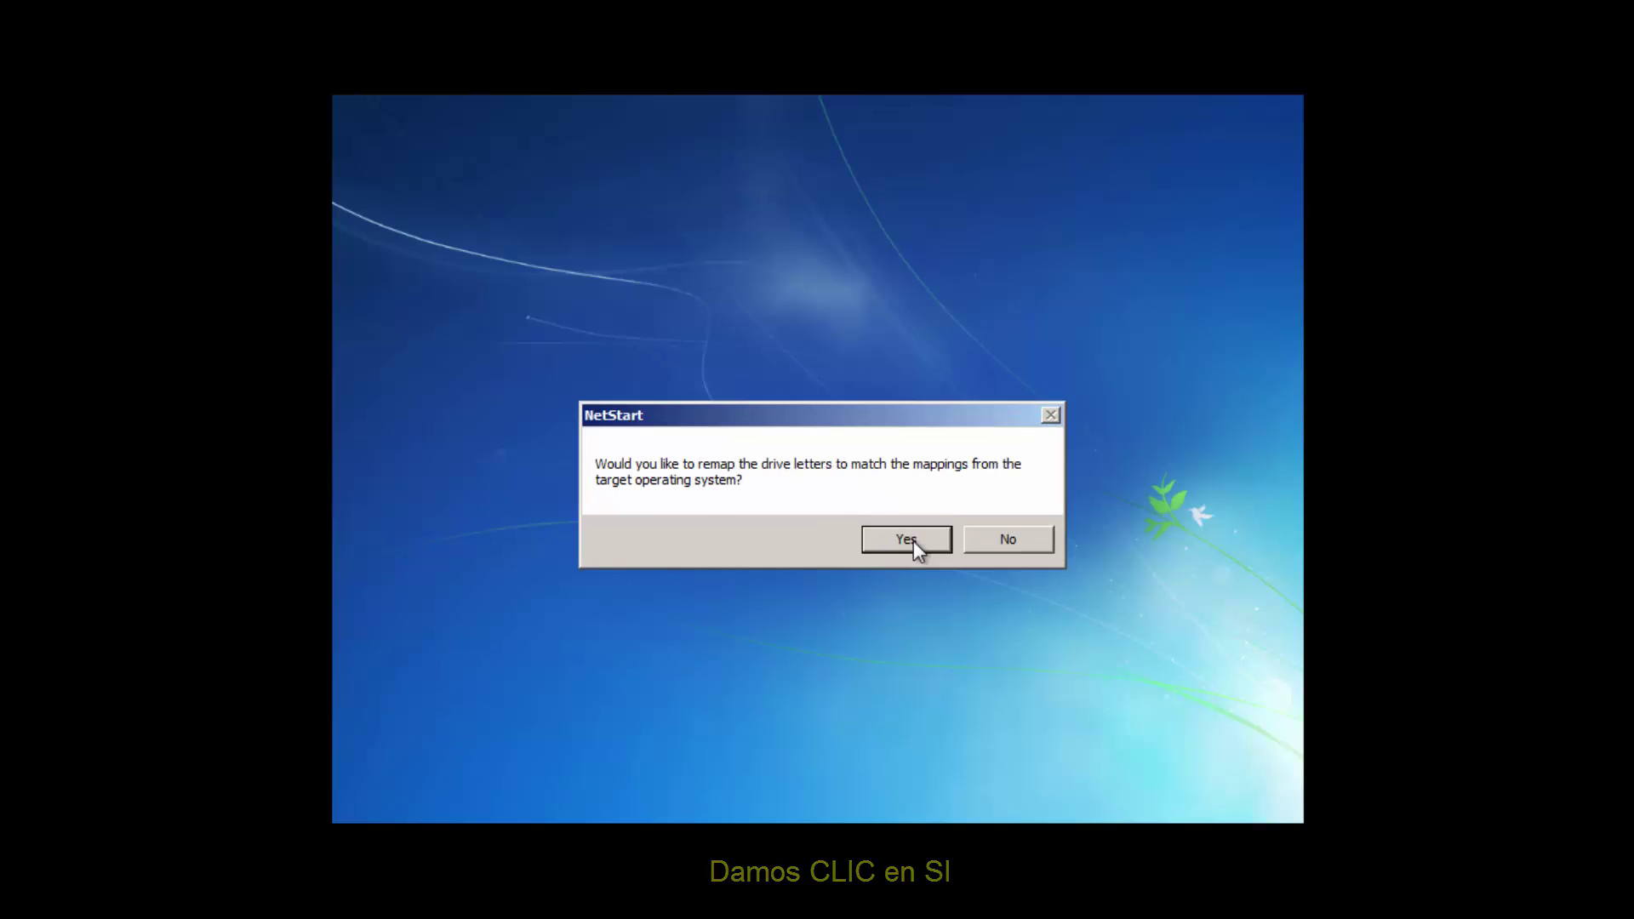
click(912, 539)
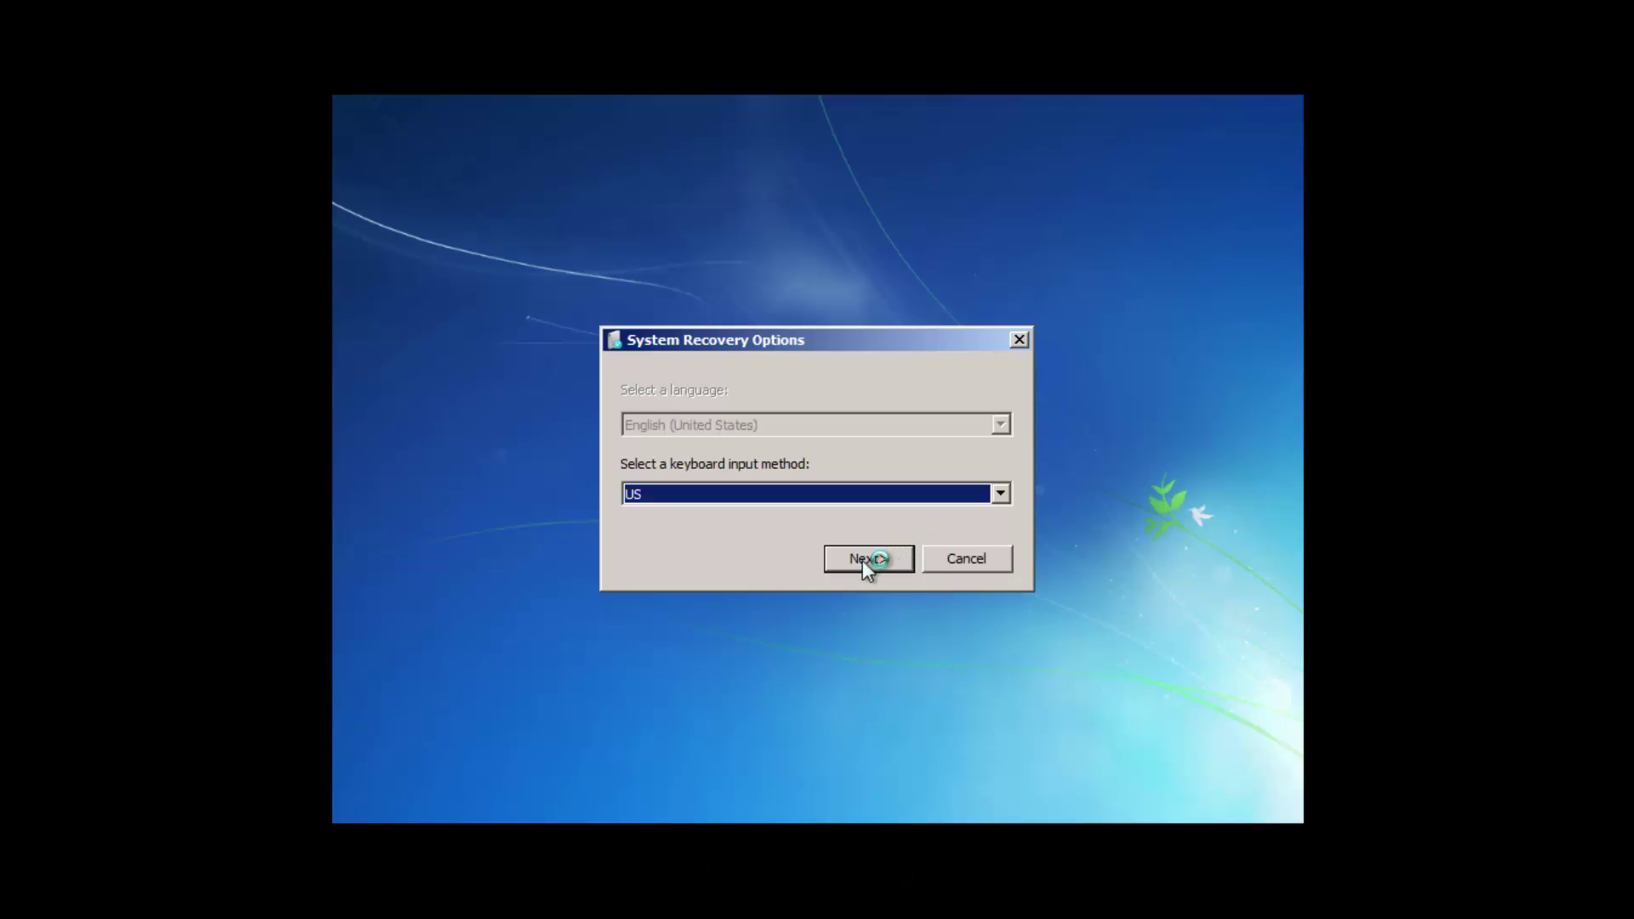
- Set the recovery keyboard input method to Spanish and continue
click(861, 560)
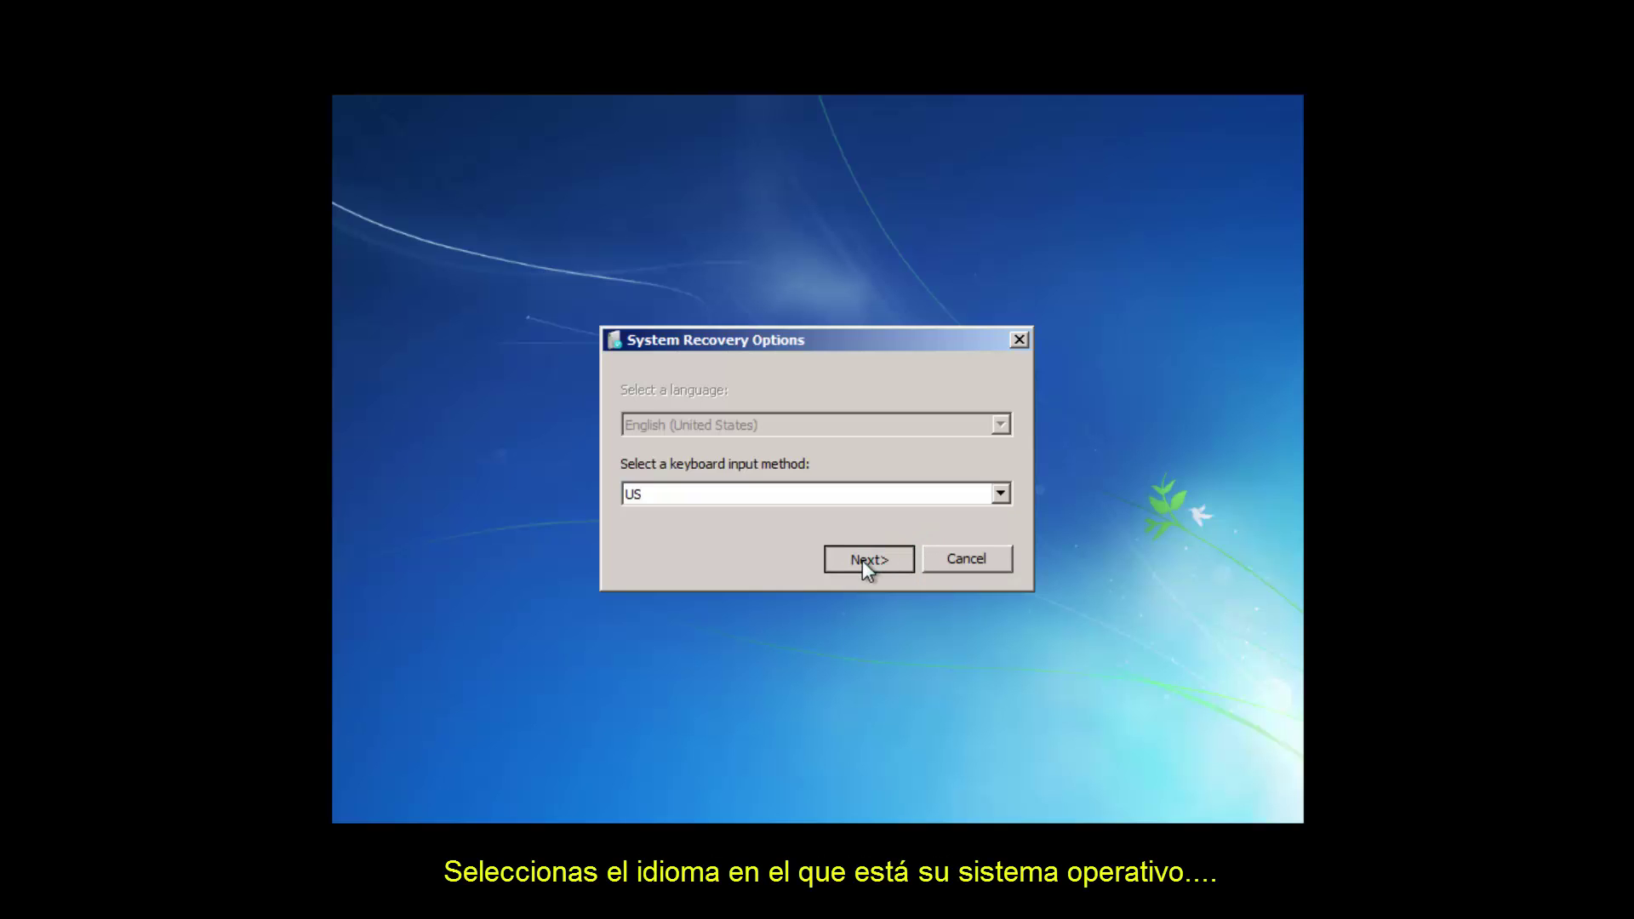
click(1000, 494)
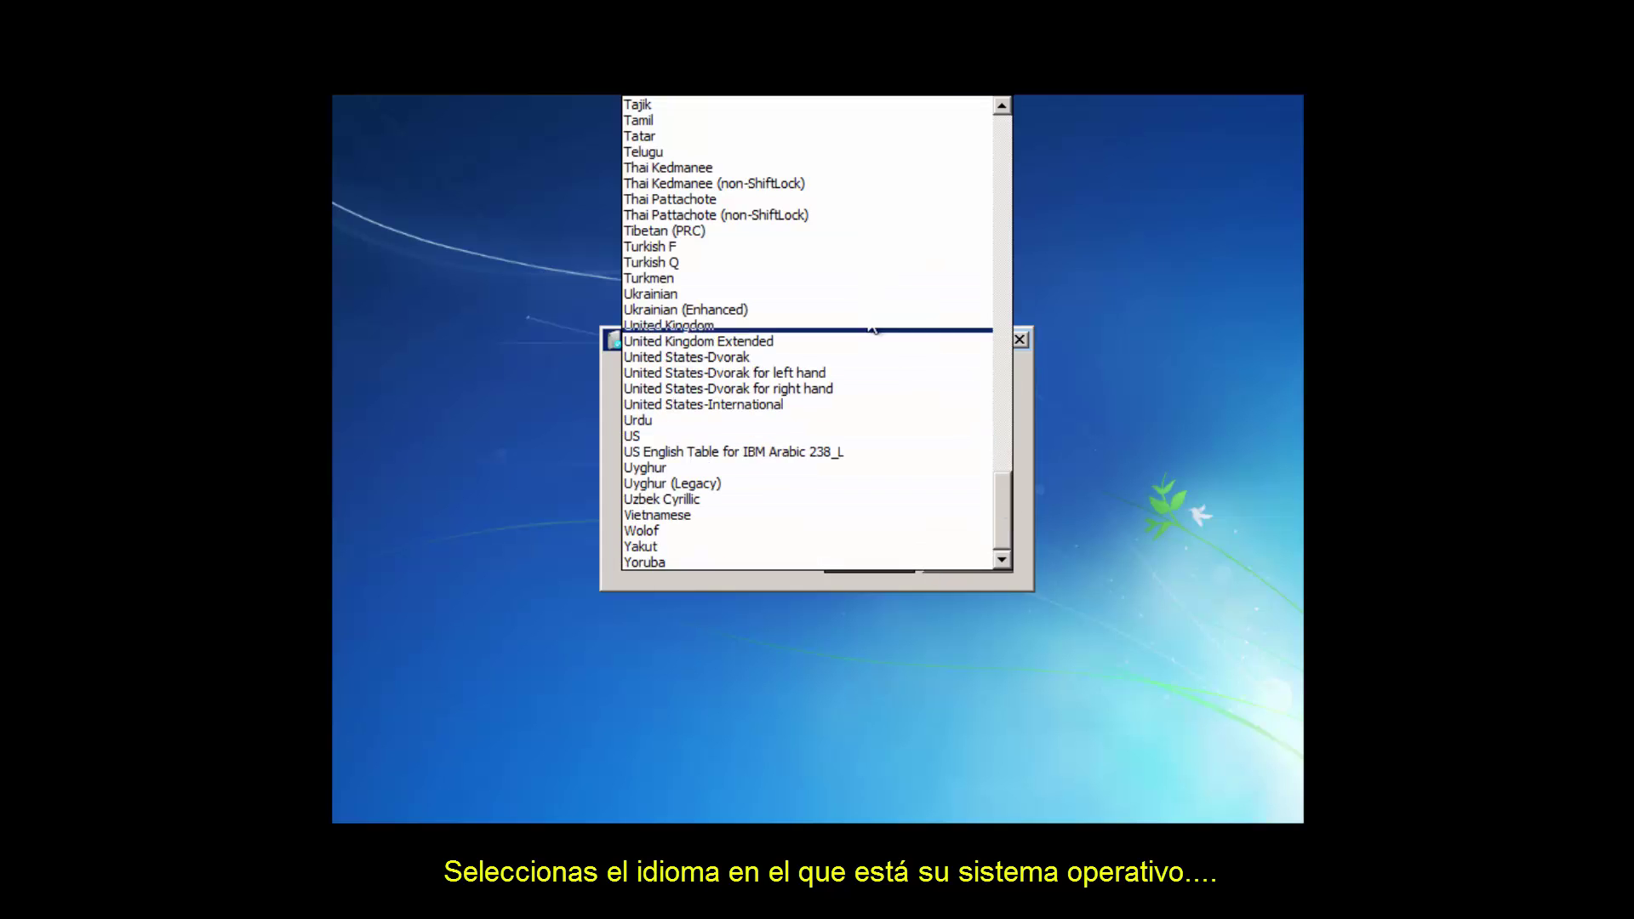
drag(1014, 488, 1006, 444)
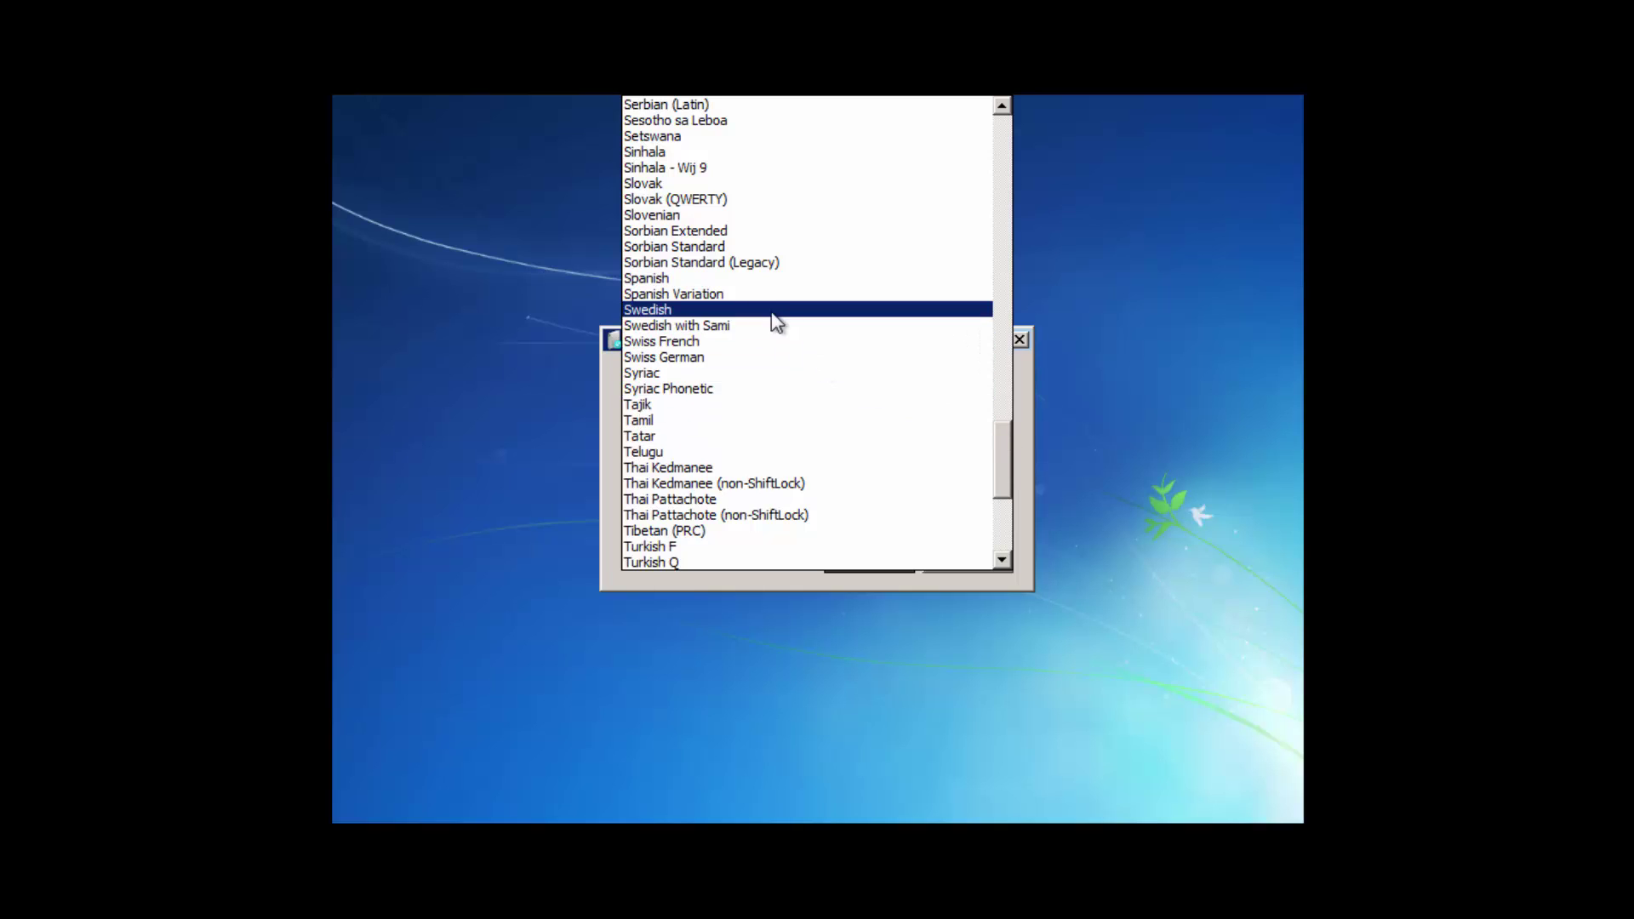
click(657, 280)
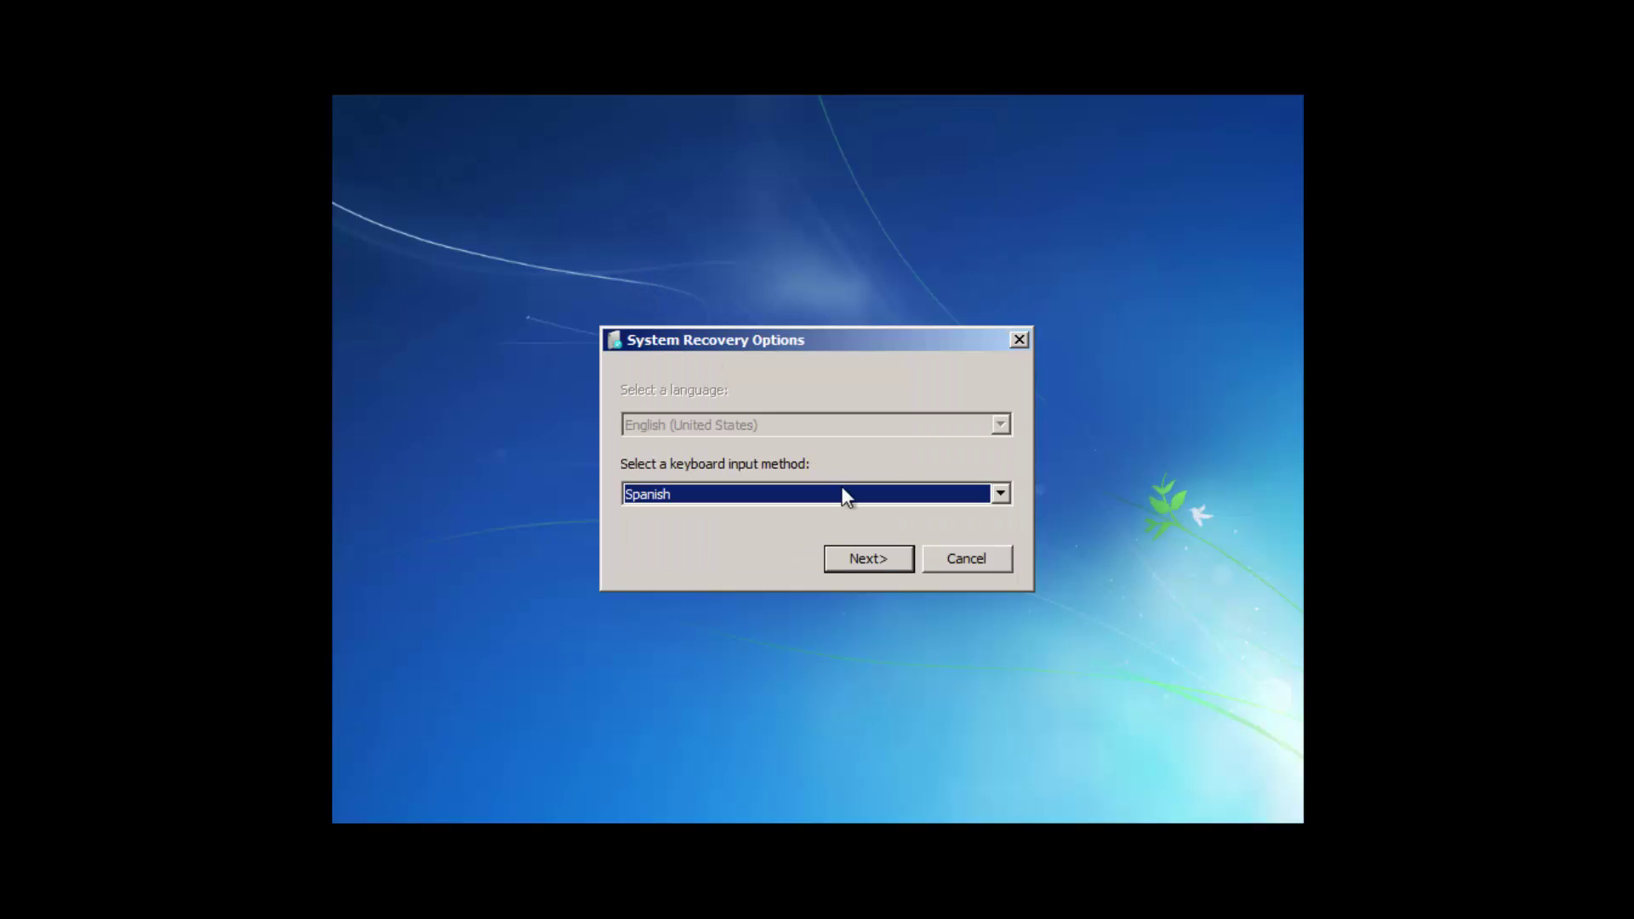
click(880, 560)
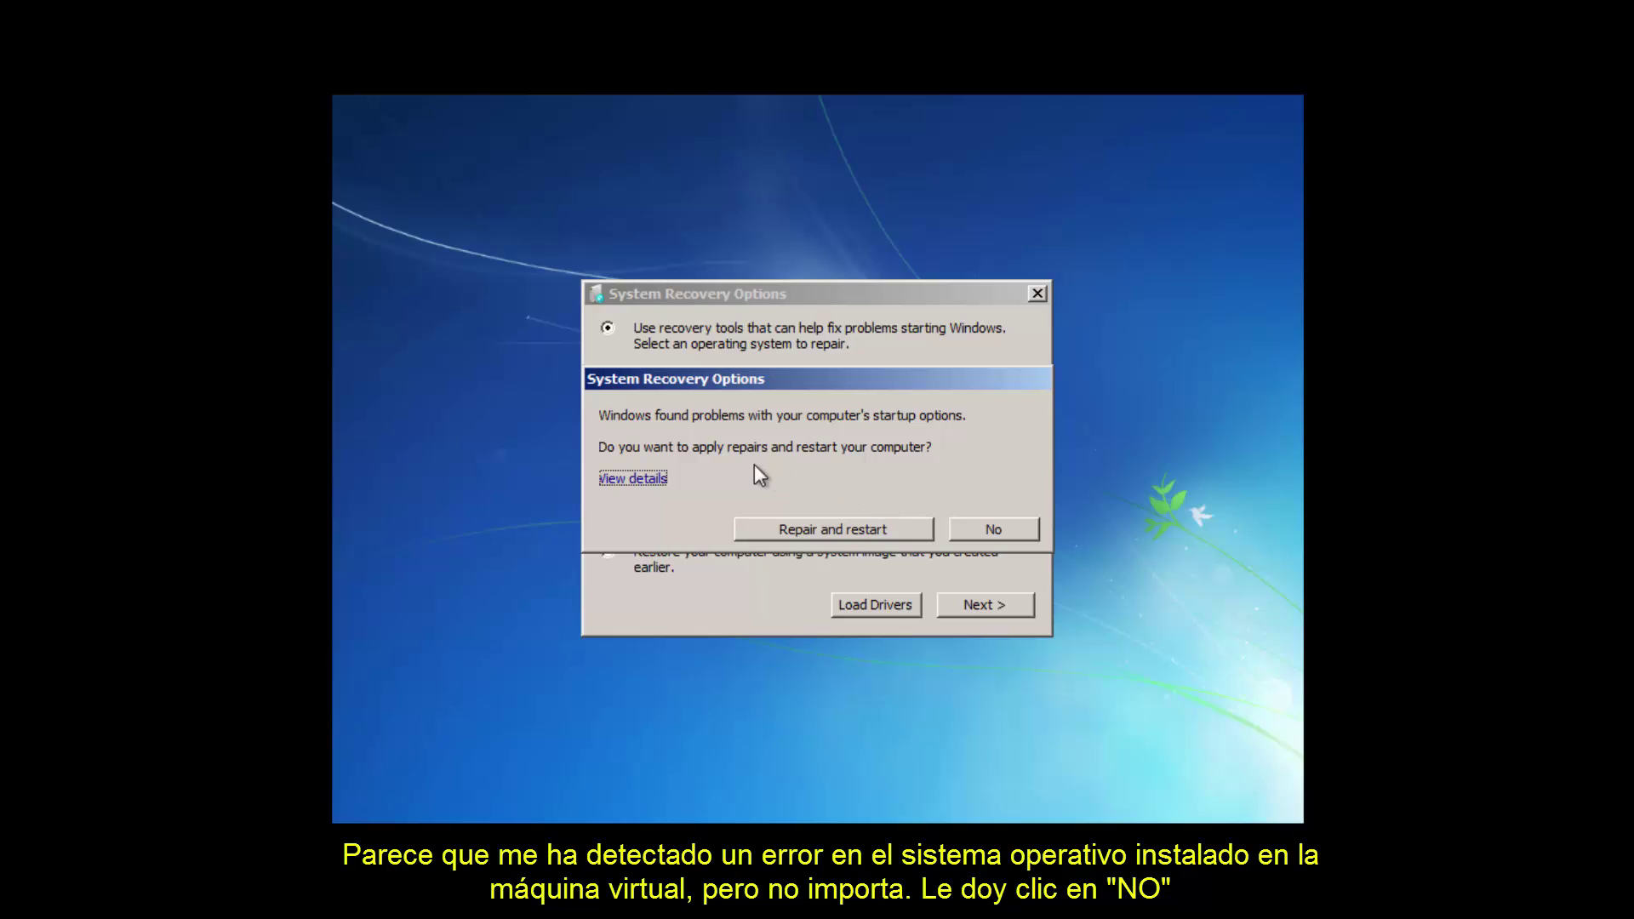
- Review the proposed startup repair details, decline the repair and continue with the Windows 7 installation selected
click(632, 479)
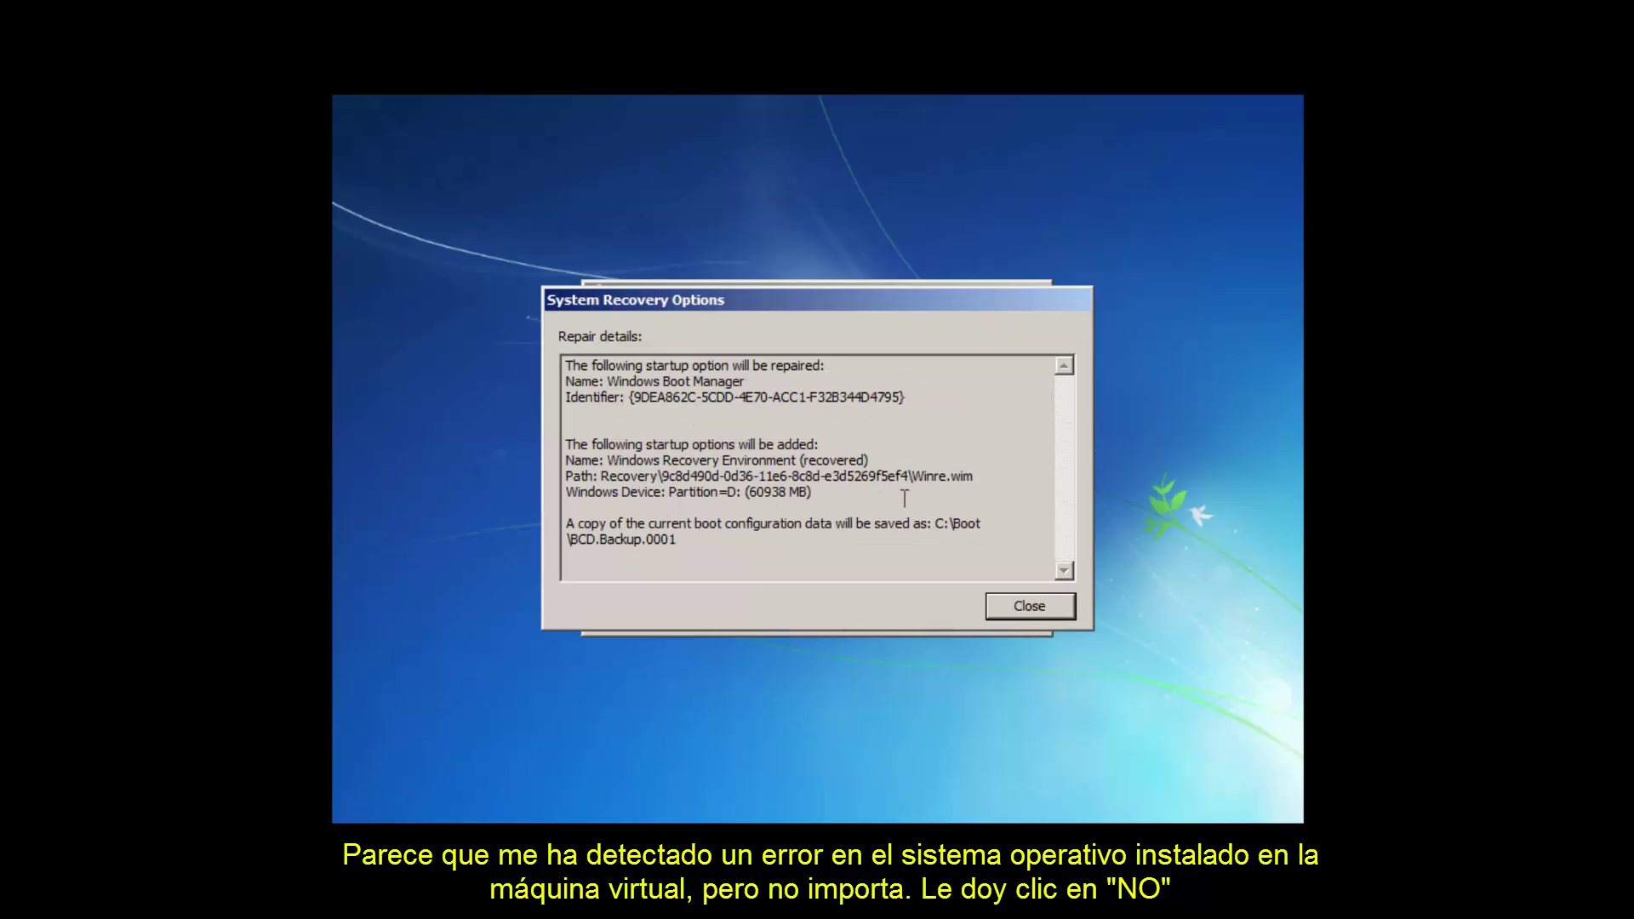
click(1033, 606)
click(989, 525)
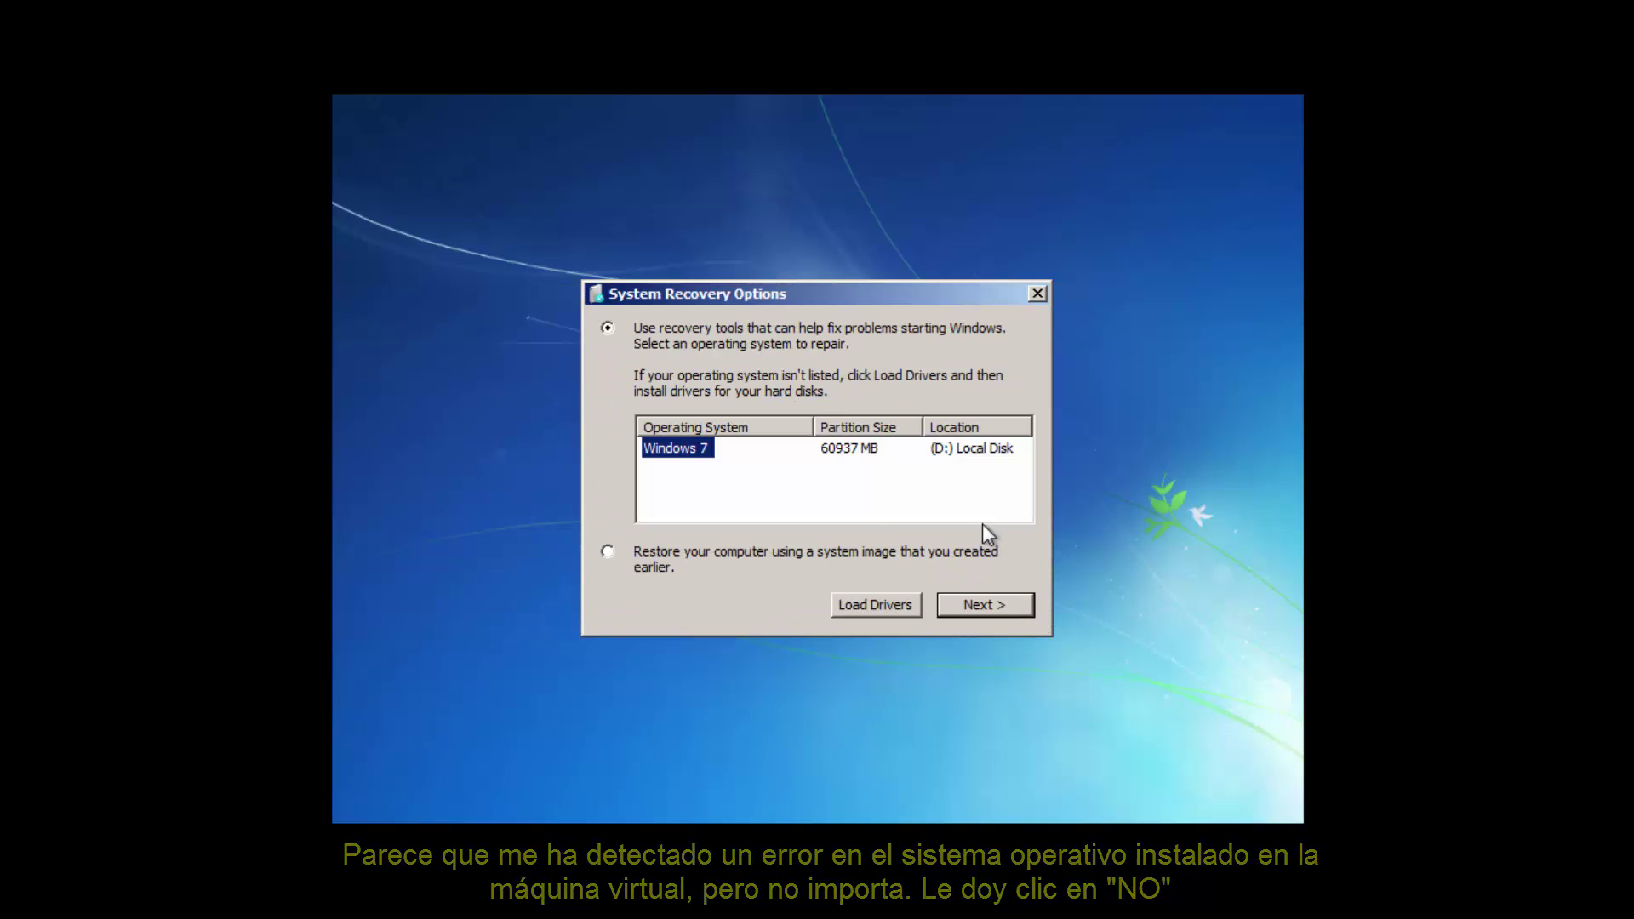
click(975, 603)
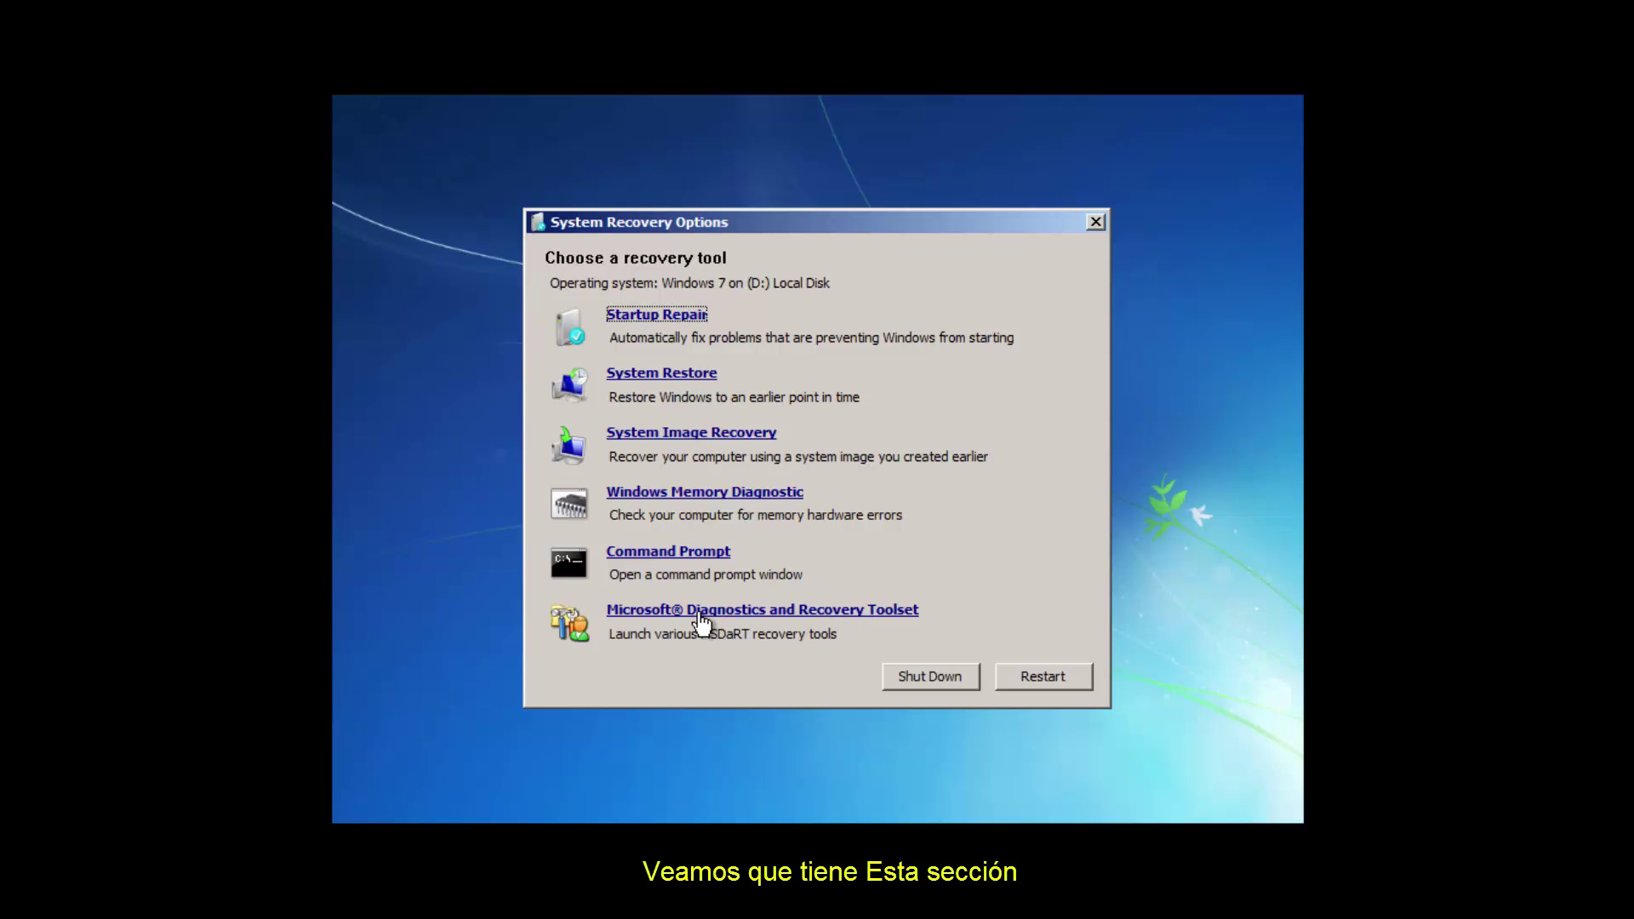
- Look through the Microsoft Diagnostics and Recovery Toolset, view the drives in its Explorer, and return to the recovery options
click(700, 621)
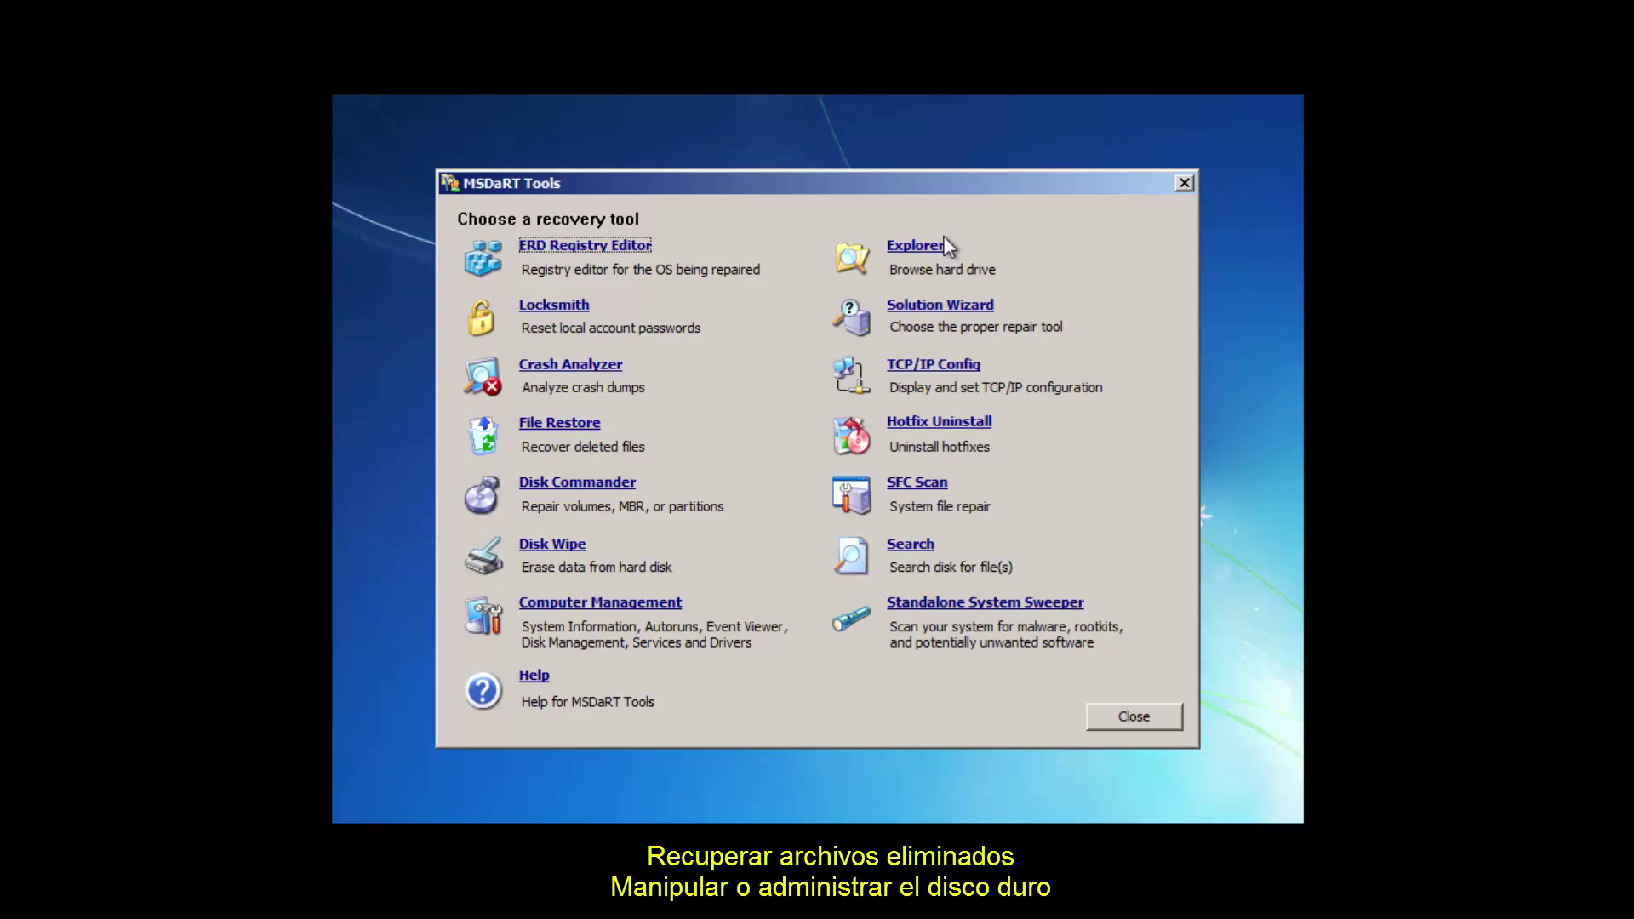
click(914, 246)
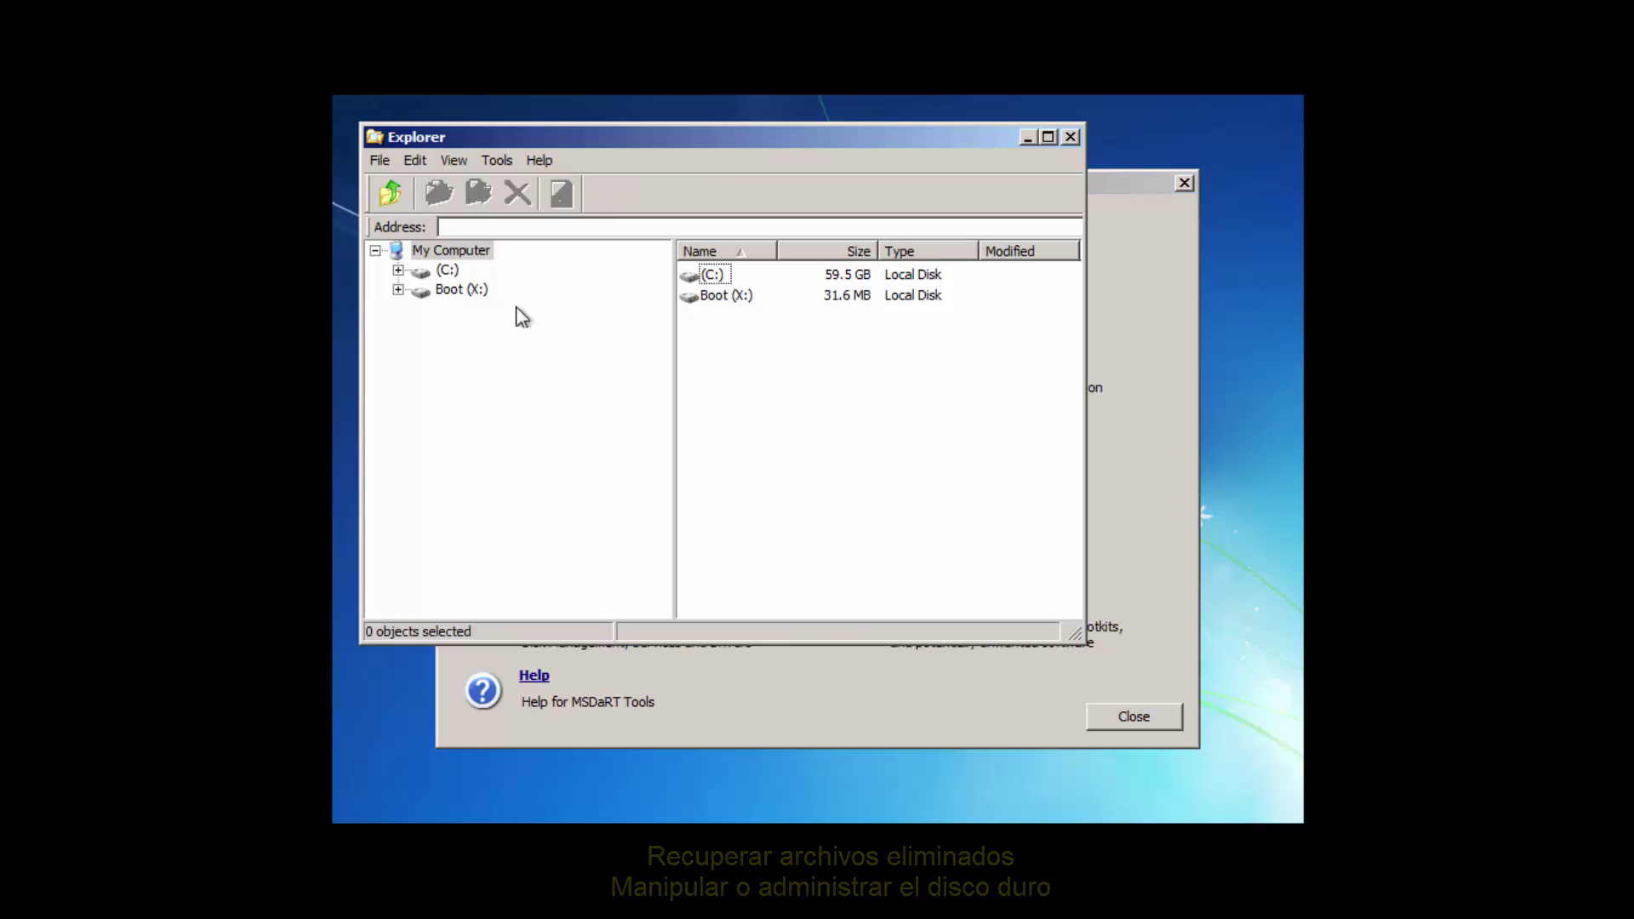
click(1072, 137)
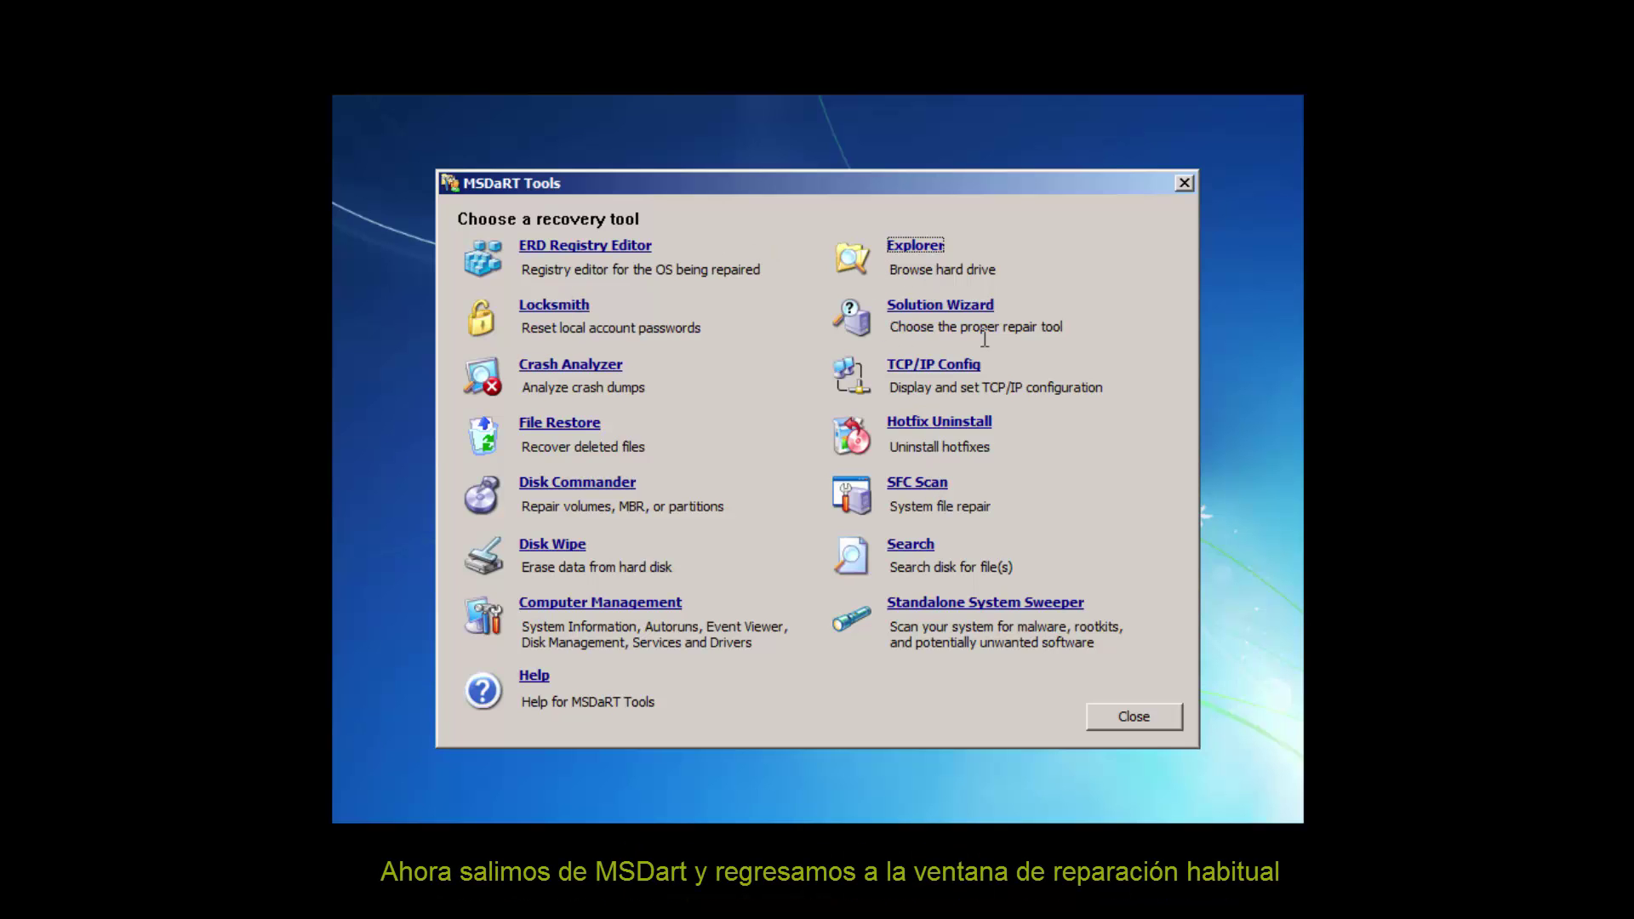
click(1120, 725)
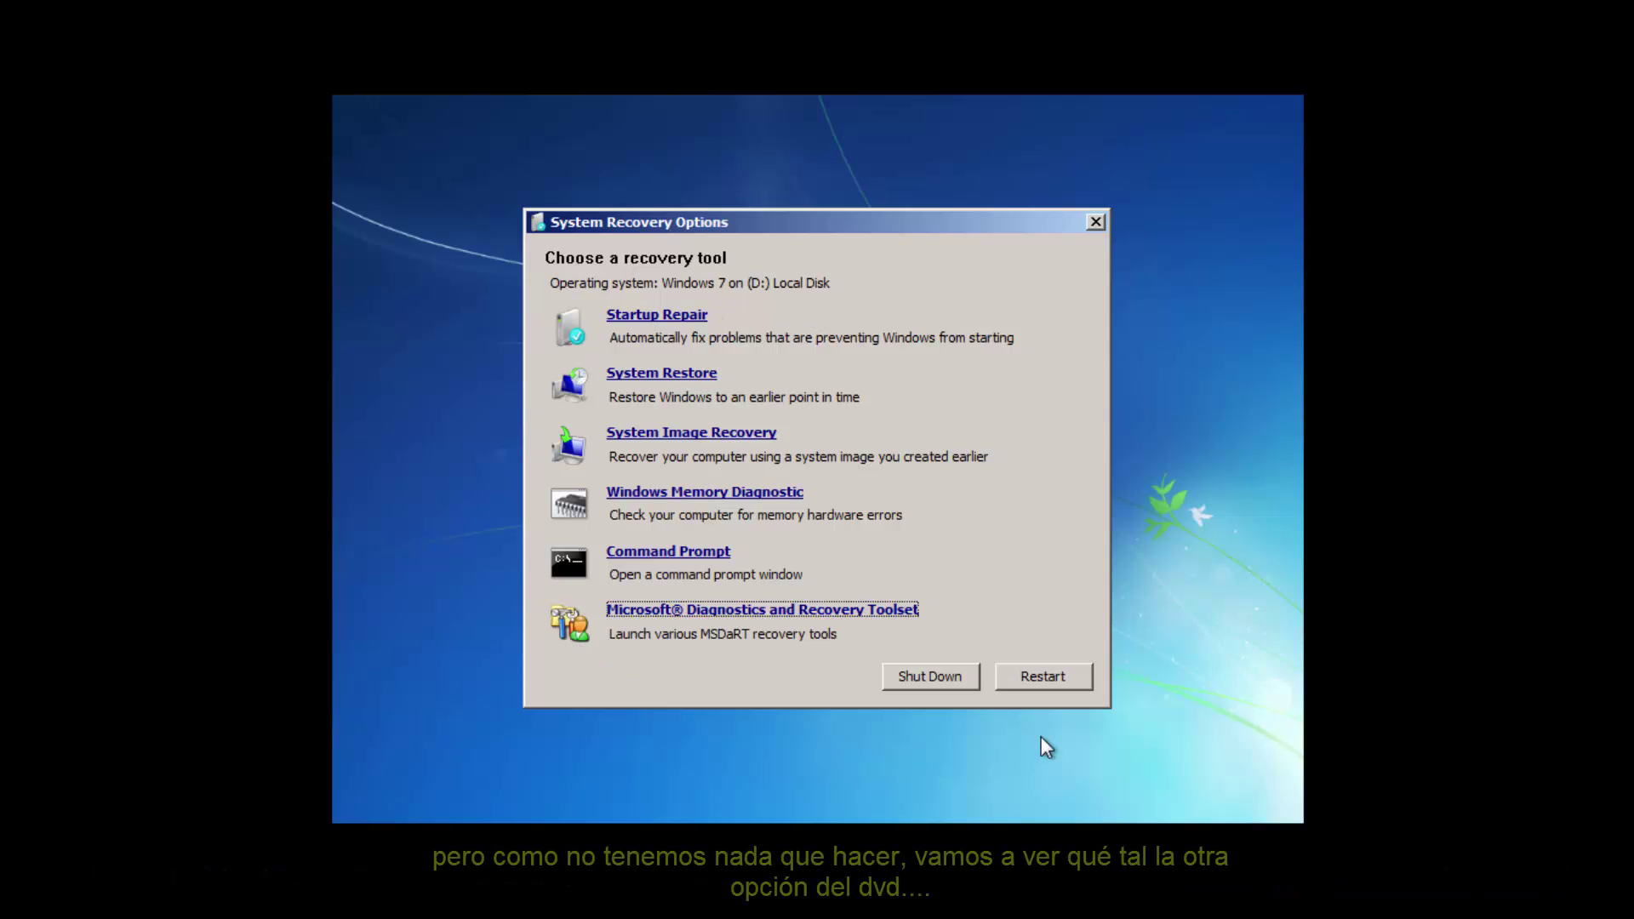
- Restart the computer from the recovery options and boot the Windows Vienna 64 bits entry
click(1039, 680)
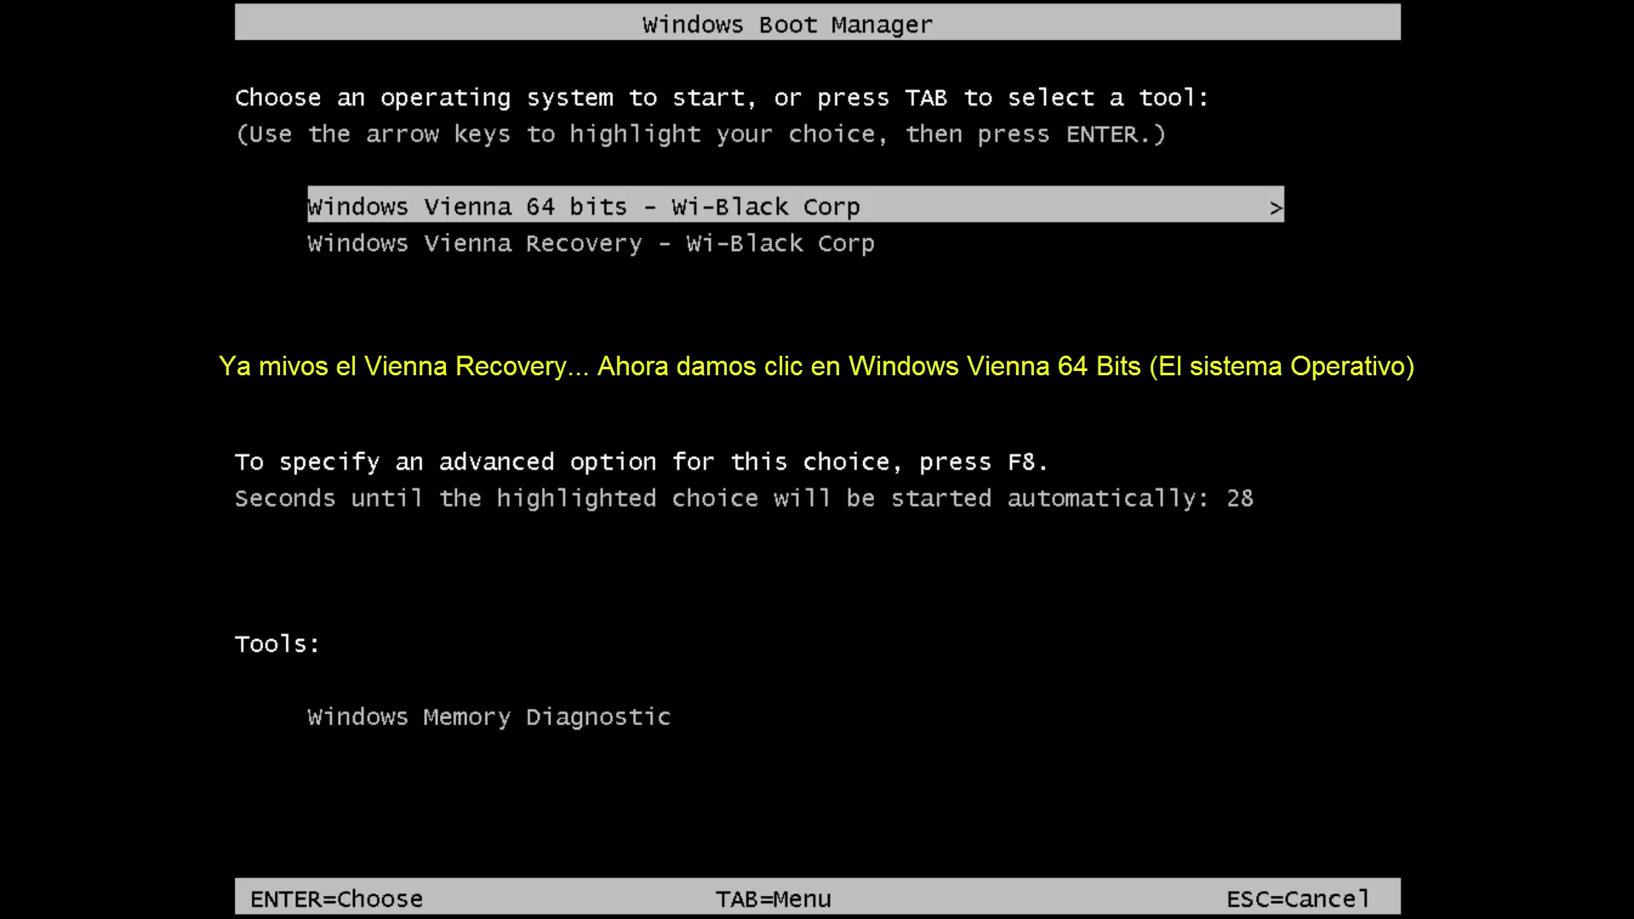
key(Down)
key(Up)
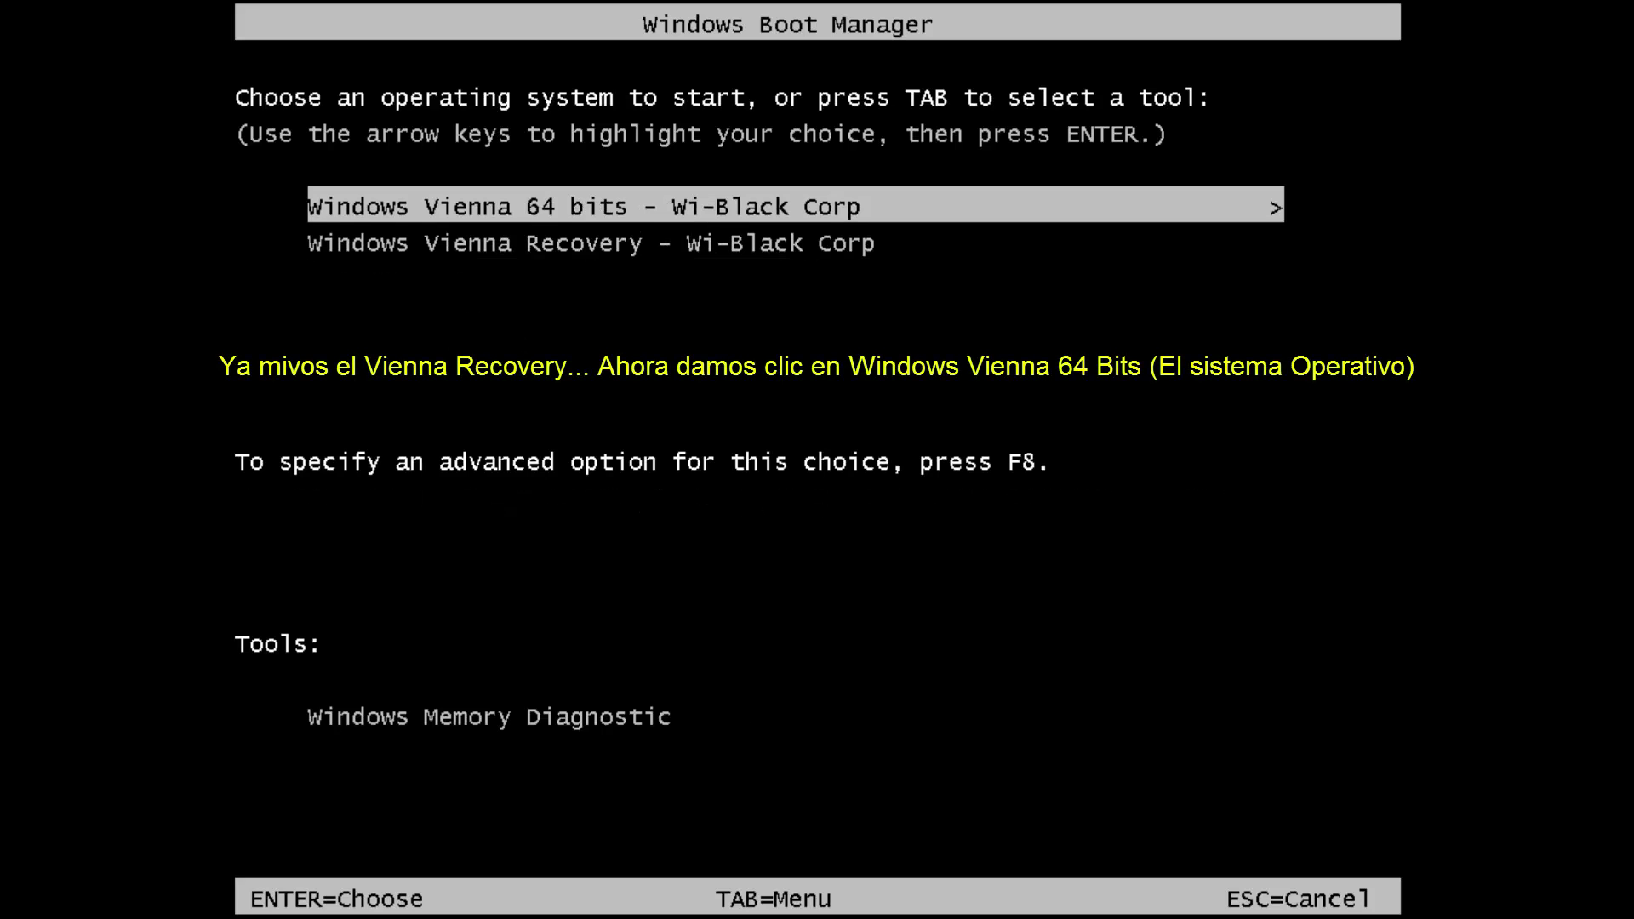
key(Return)
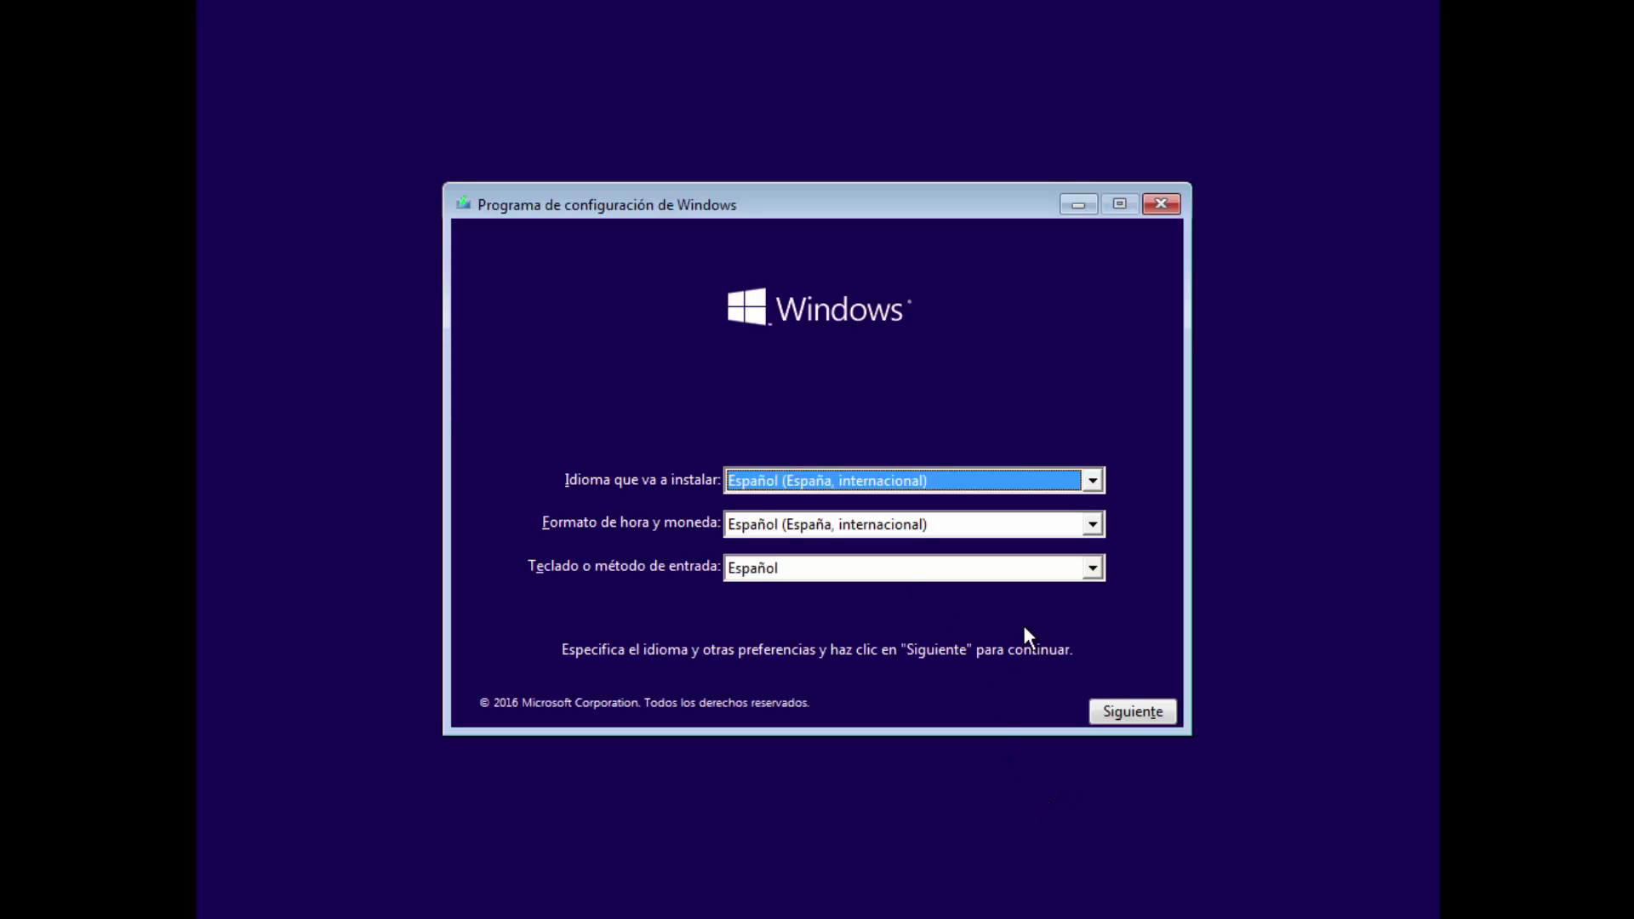
- Set the installer's time and currency format to Español (México)
click(1098, 533)
click(1100, 549)
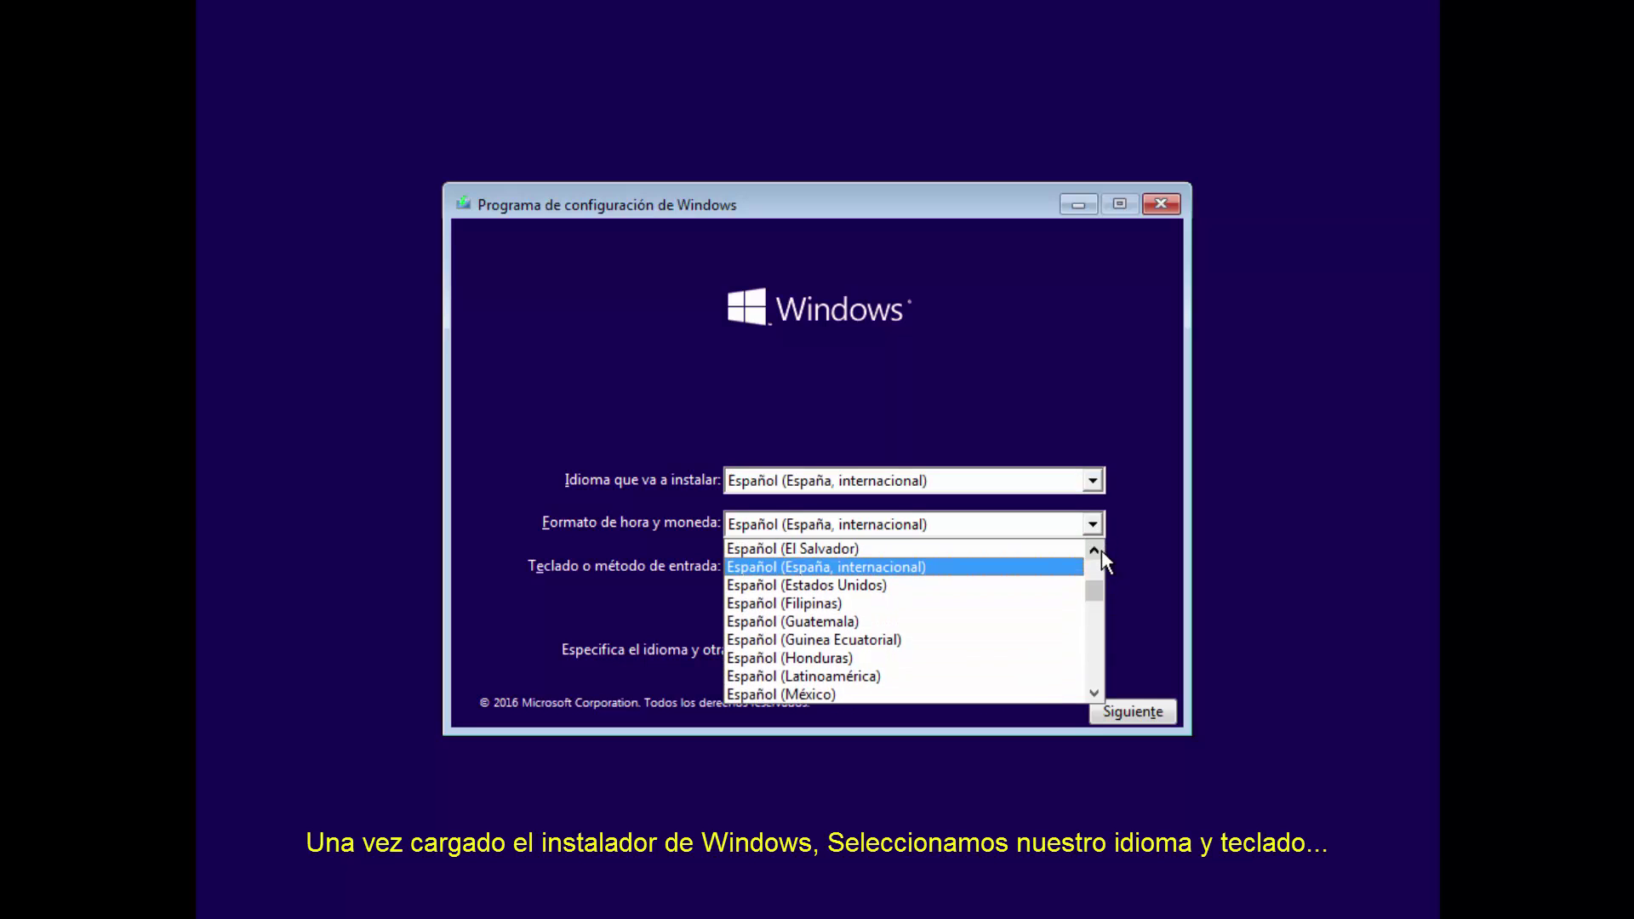
click(1100, 550)
click(1101, 550)
click(1101, 549)
click(1101, 549)
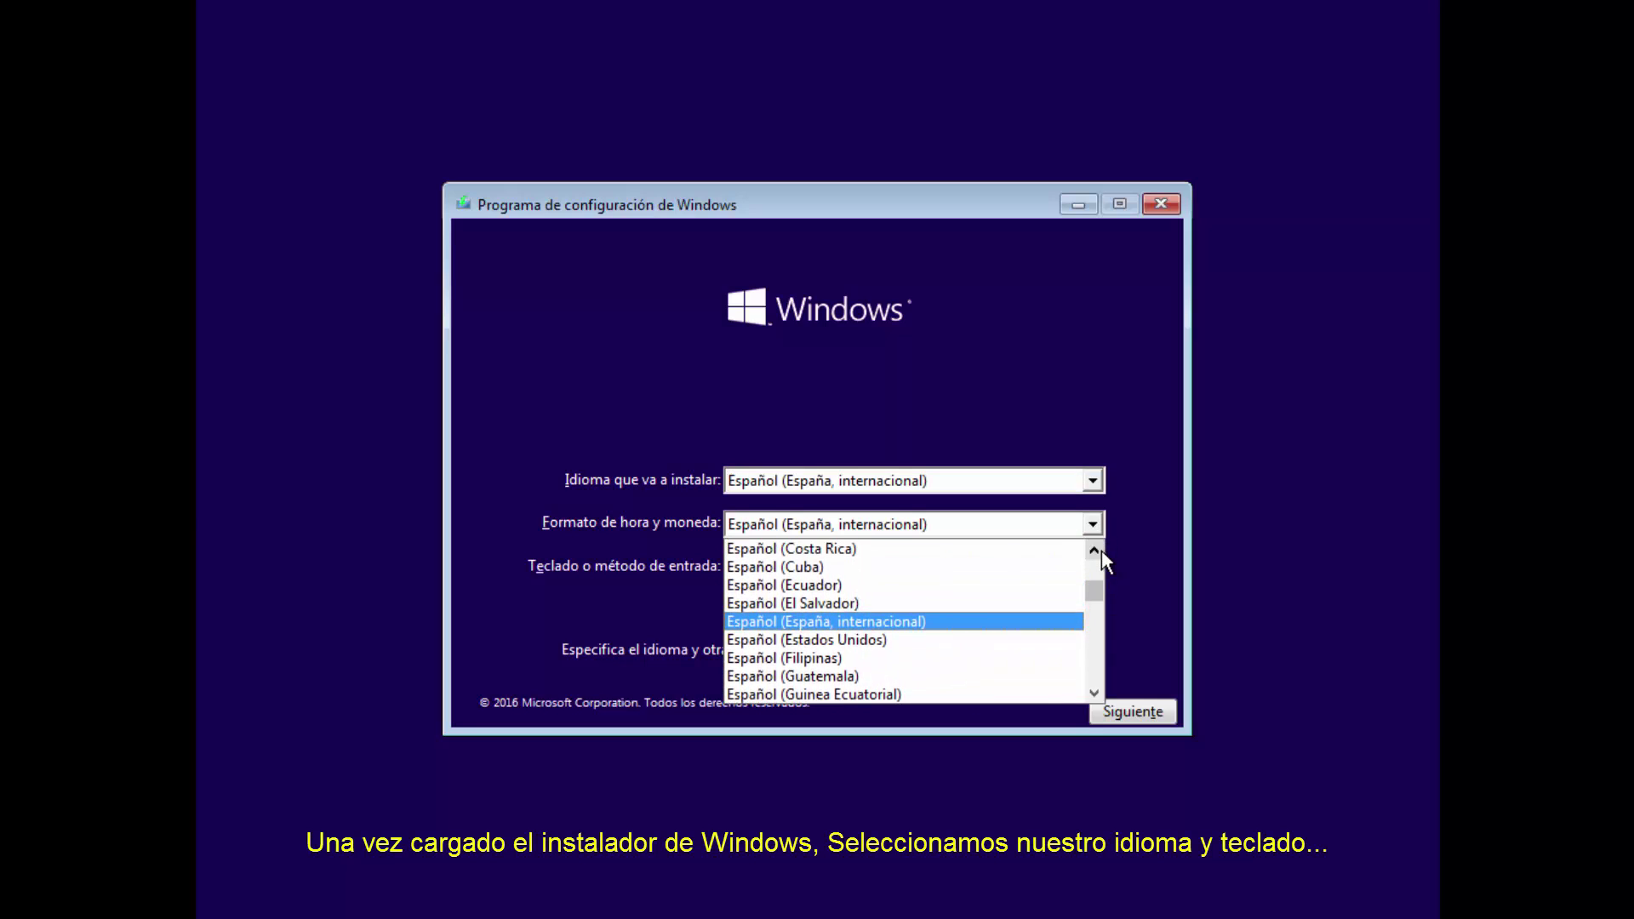
click(1101, 550)
click(1101, 550)
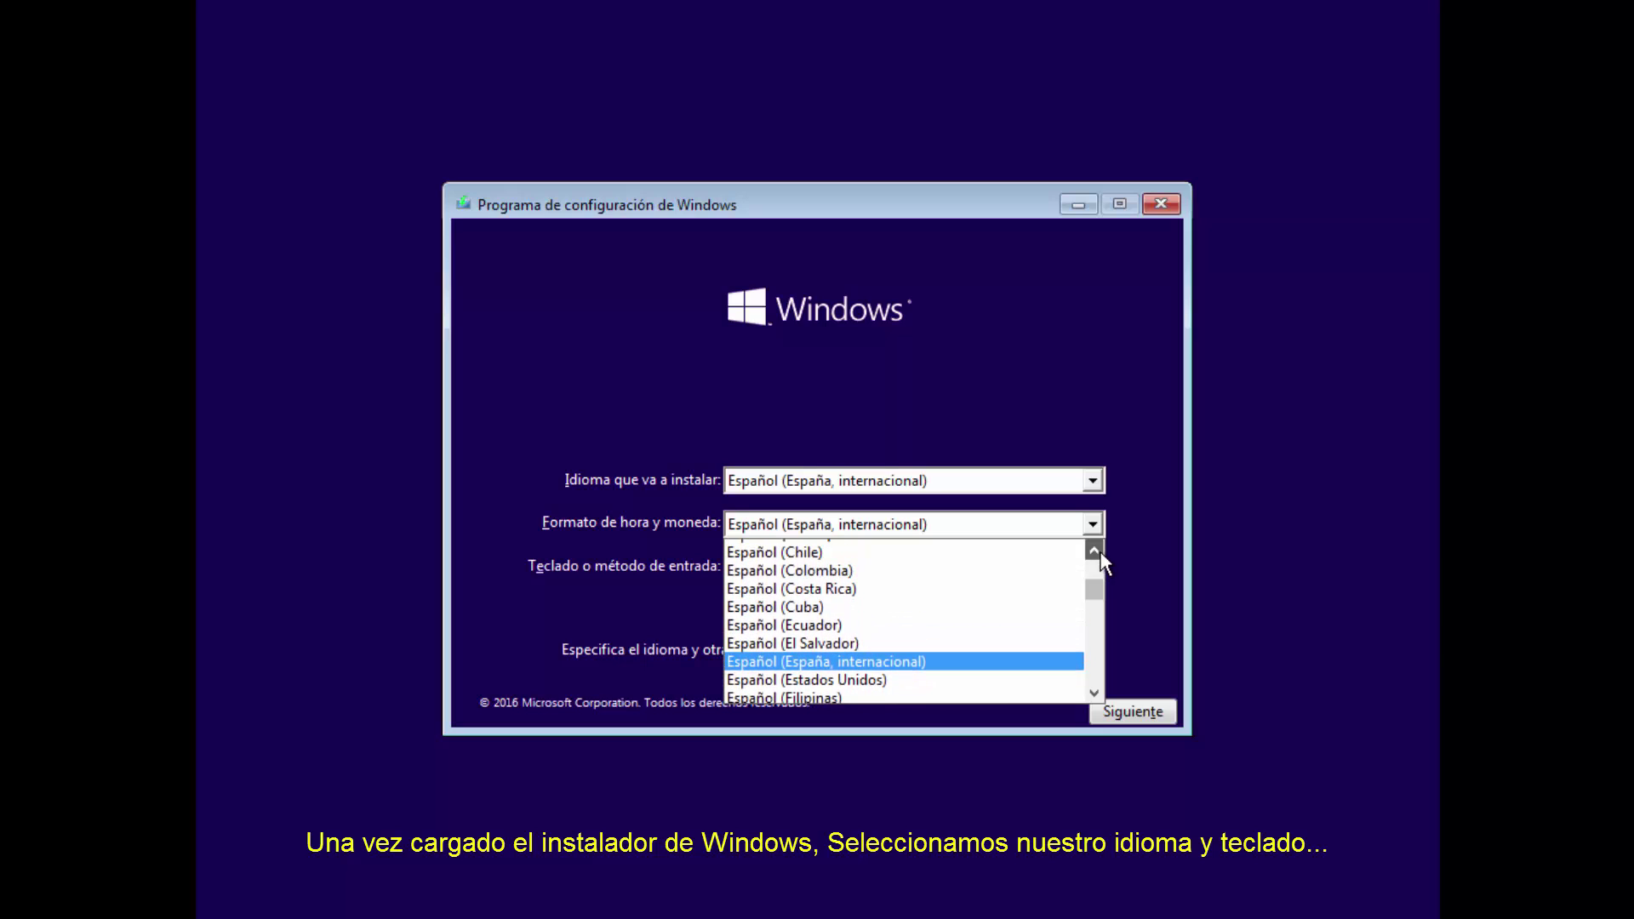
click(1101, 550)
click(1100, 551)
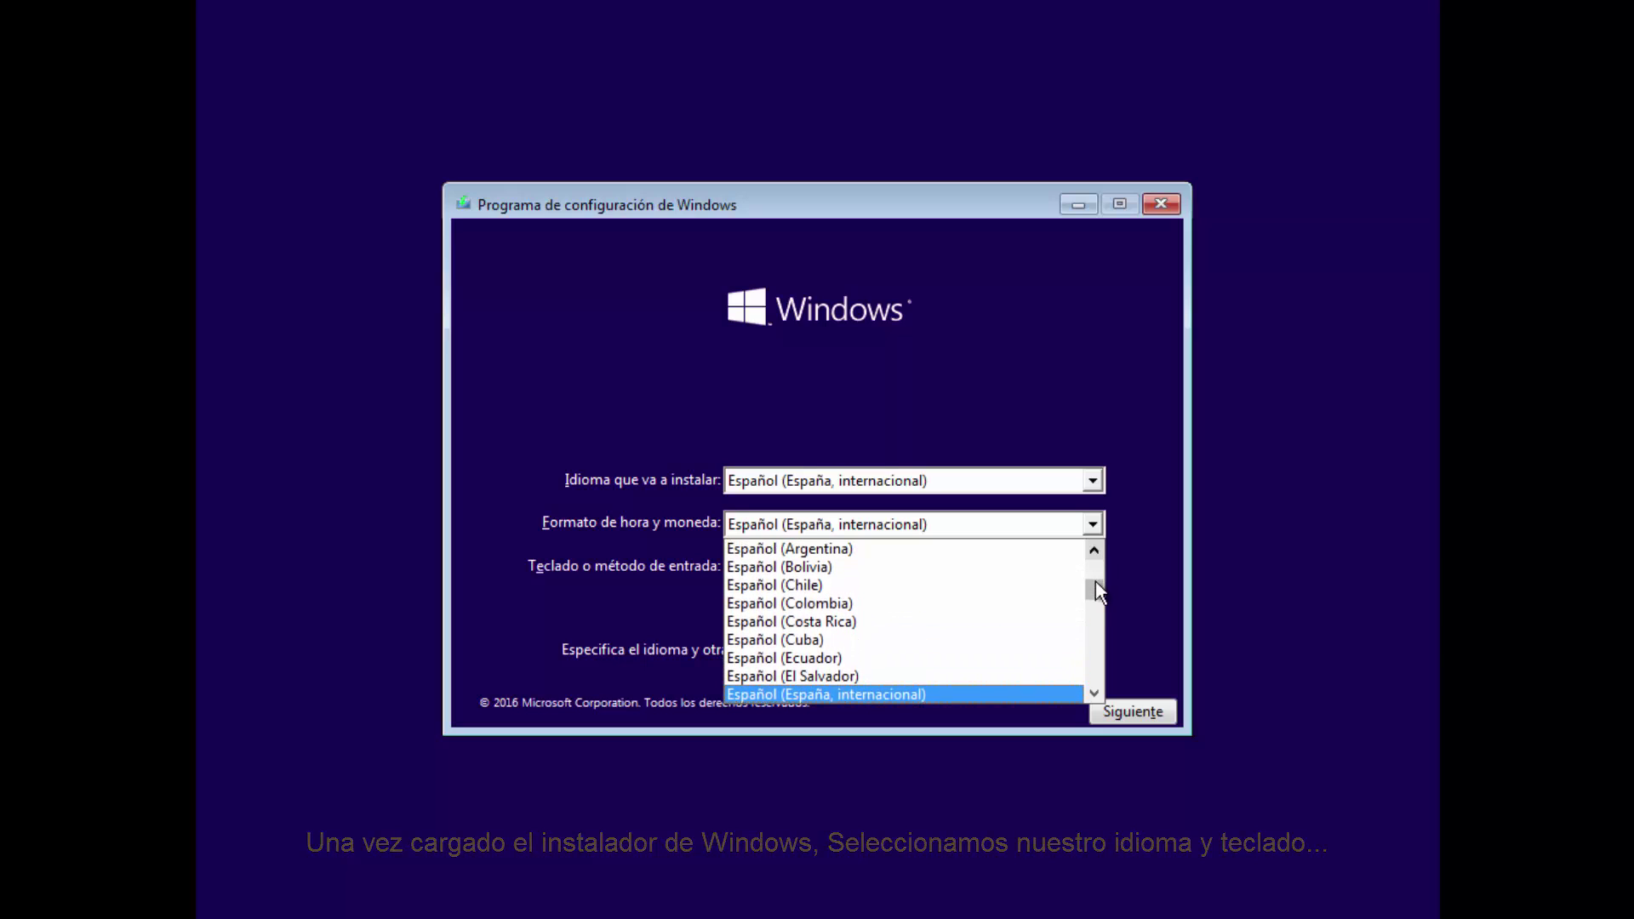
drag(1101, 588, 1099, 589)
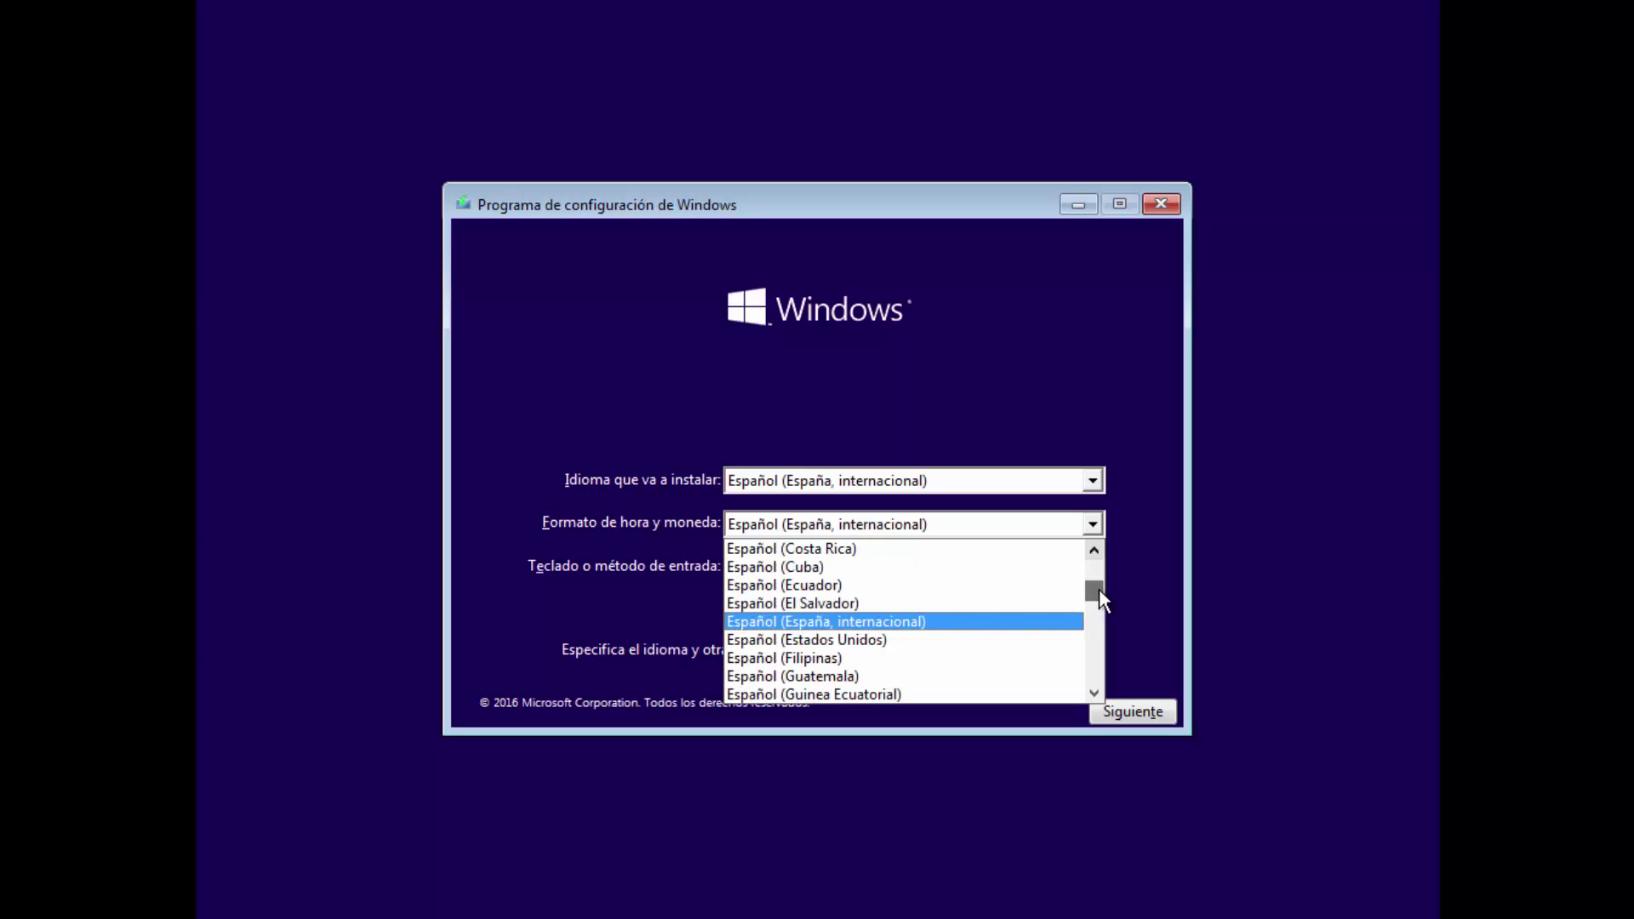
click(1096, 690)
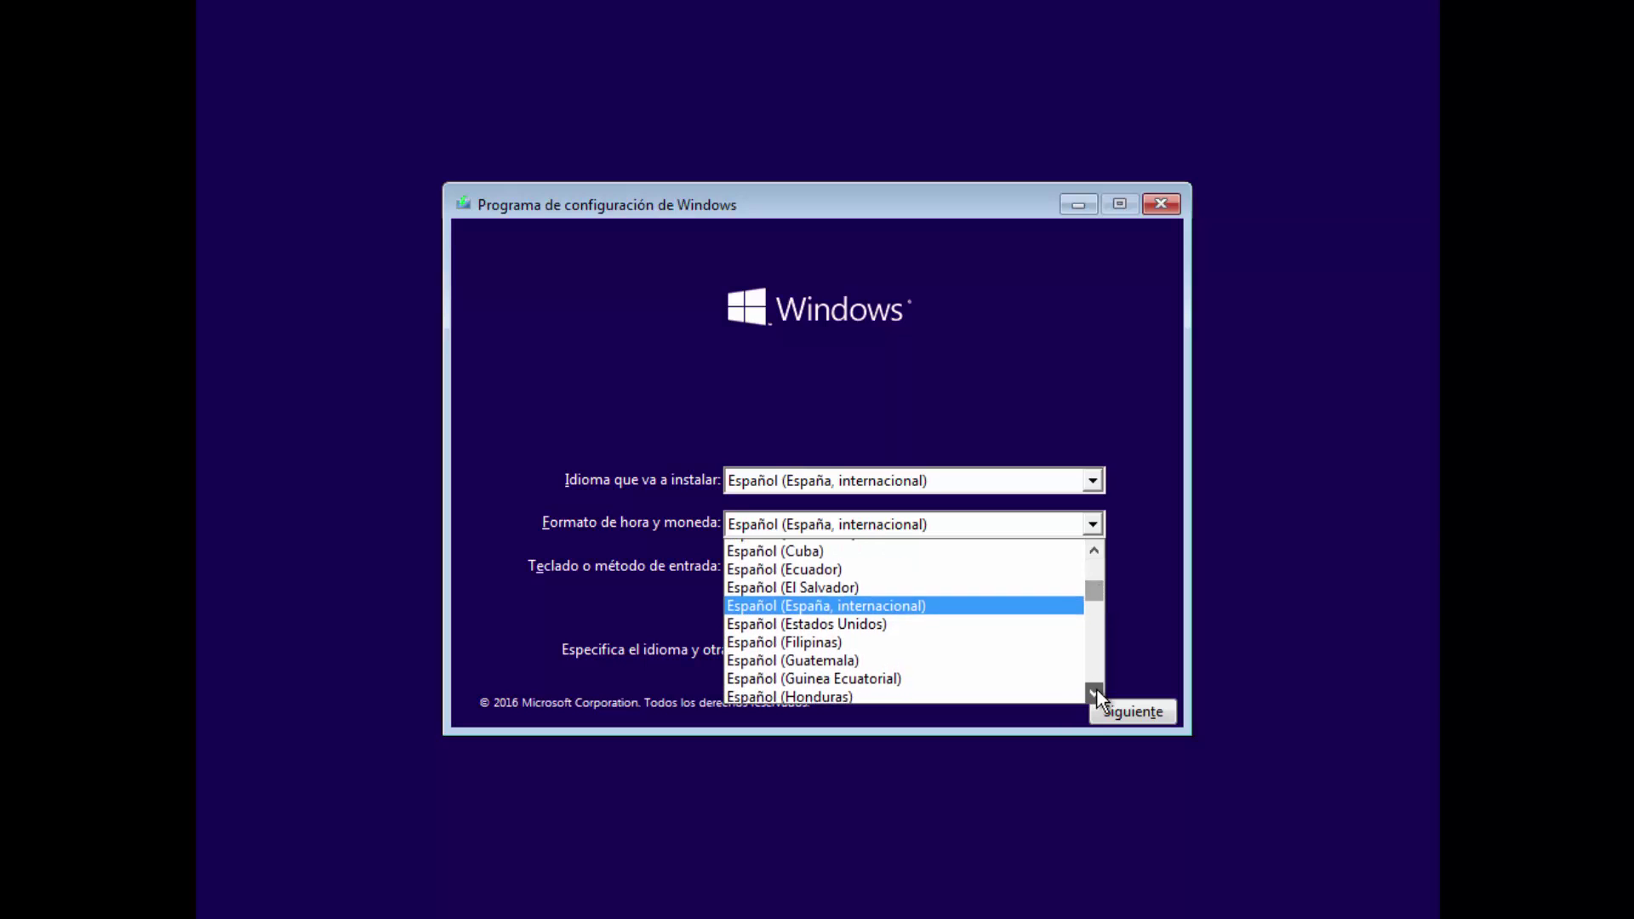
click(1096, 689)
click(1096, 690)
click(1095, 689)
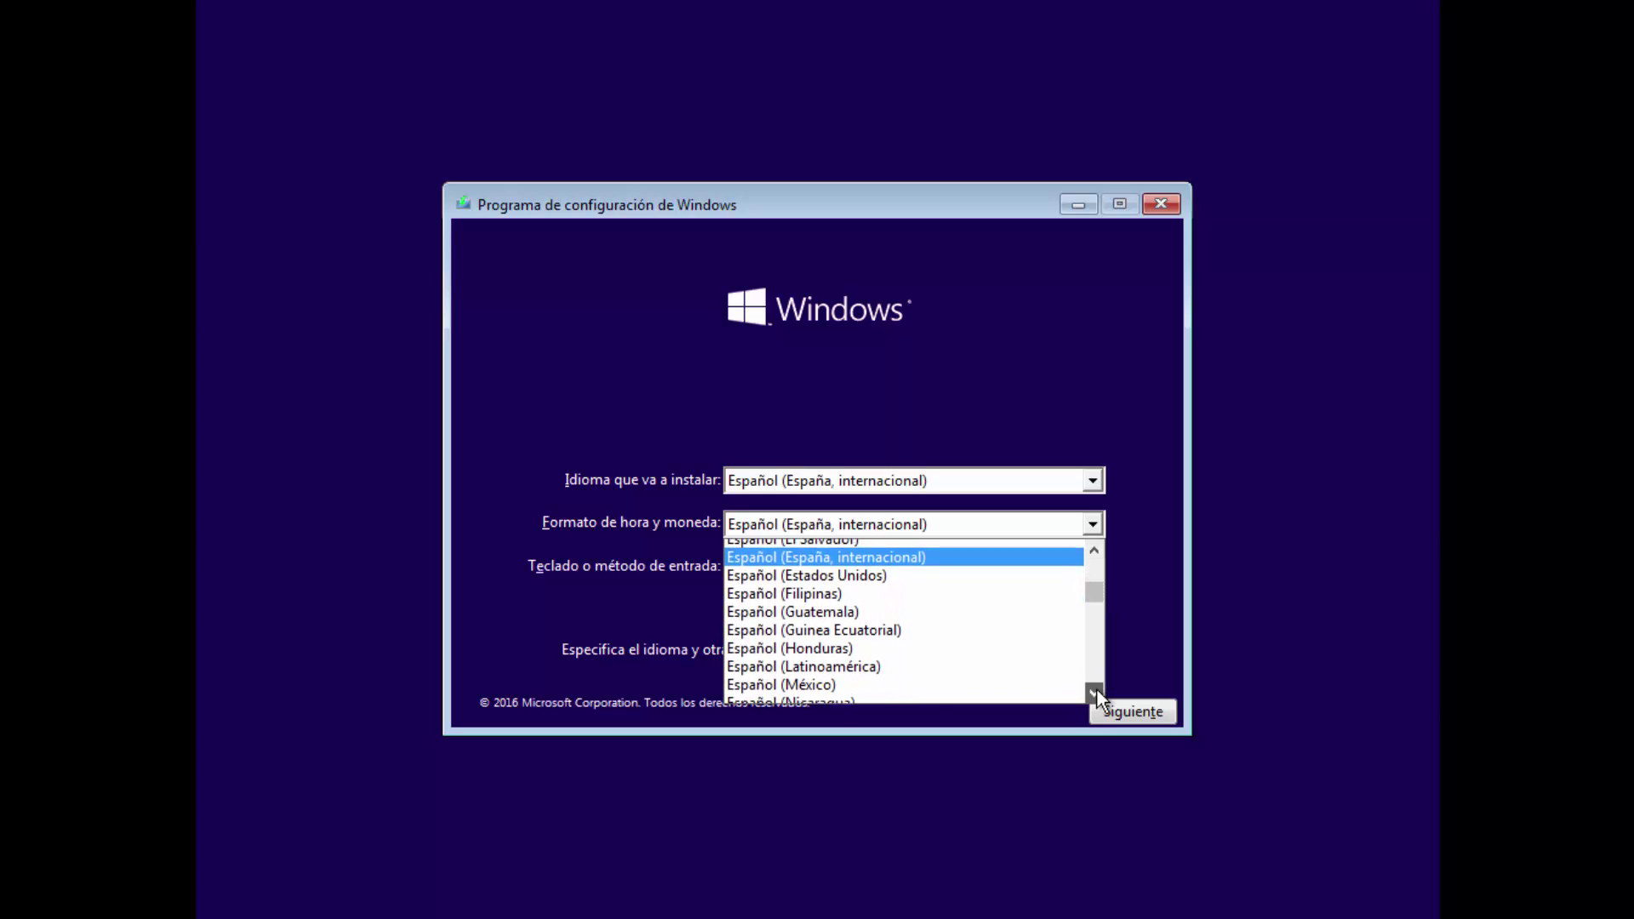
click(968, 674)
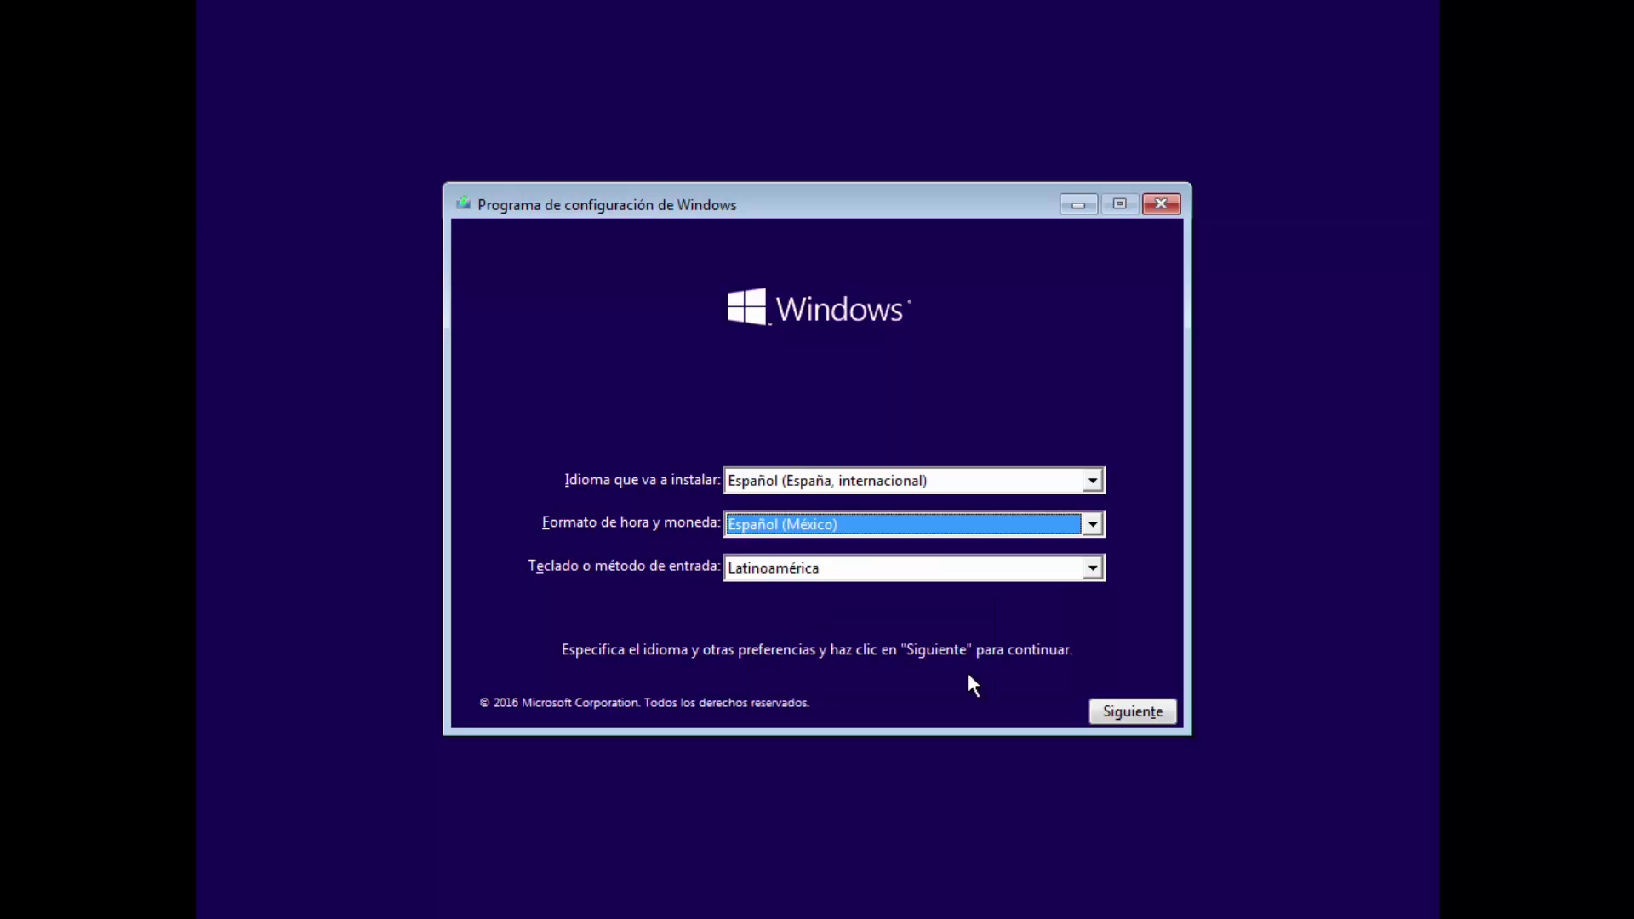
- Keep Latinoamérica as the keyboard layout, confirm the language preferences and start the Windows installation
click(1065, 572)
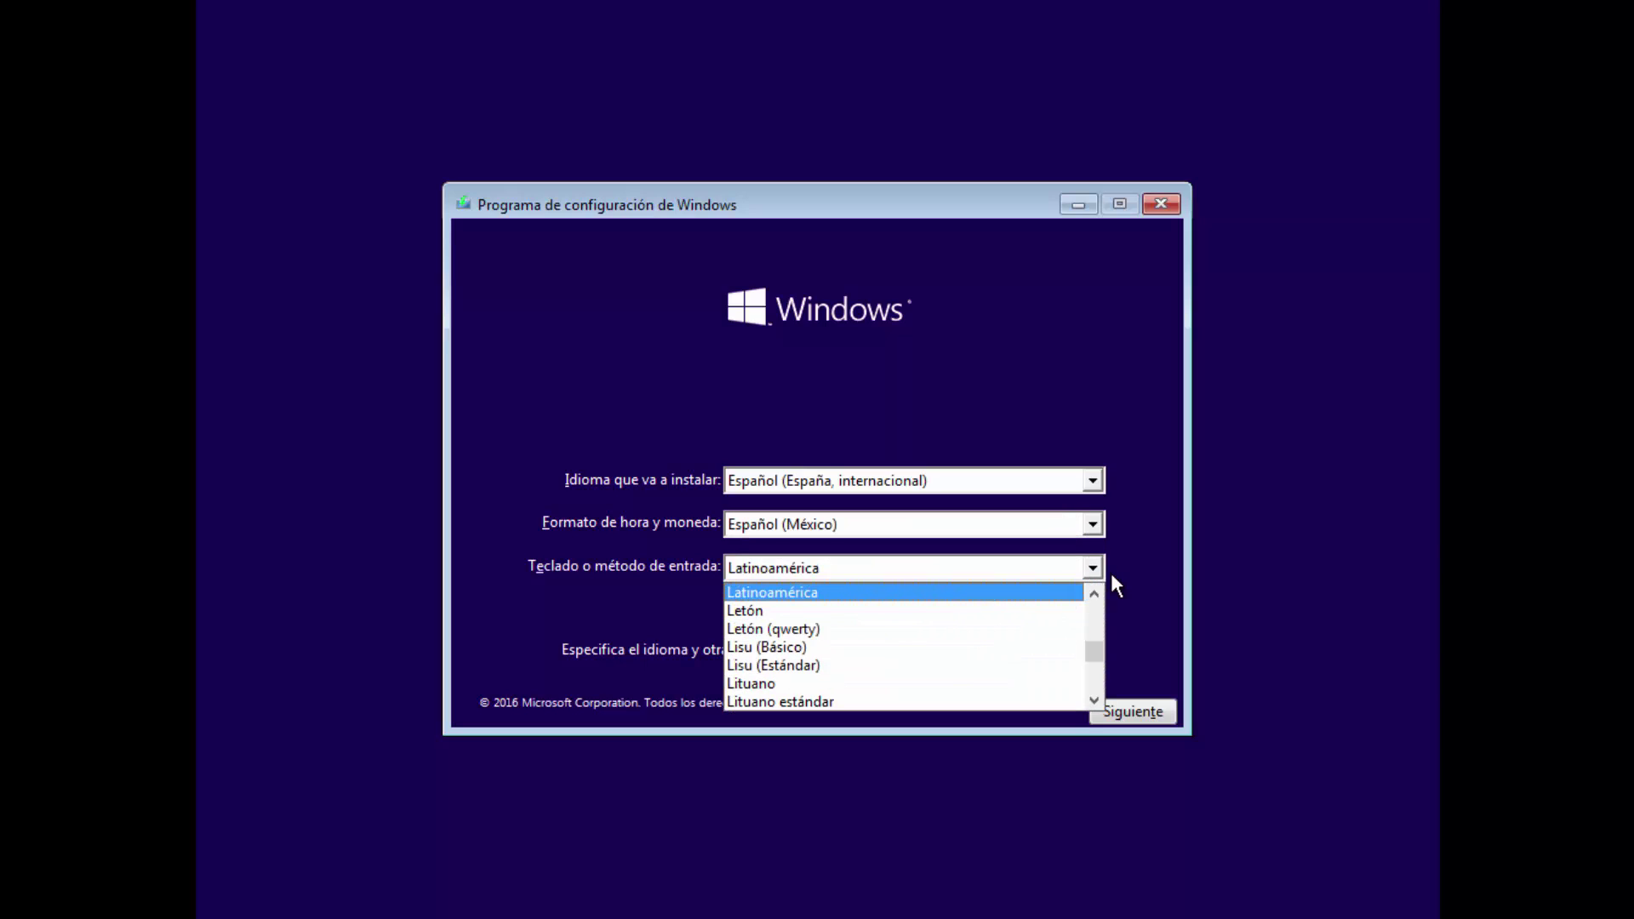
click(1123, 584)
click(1116, 706)
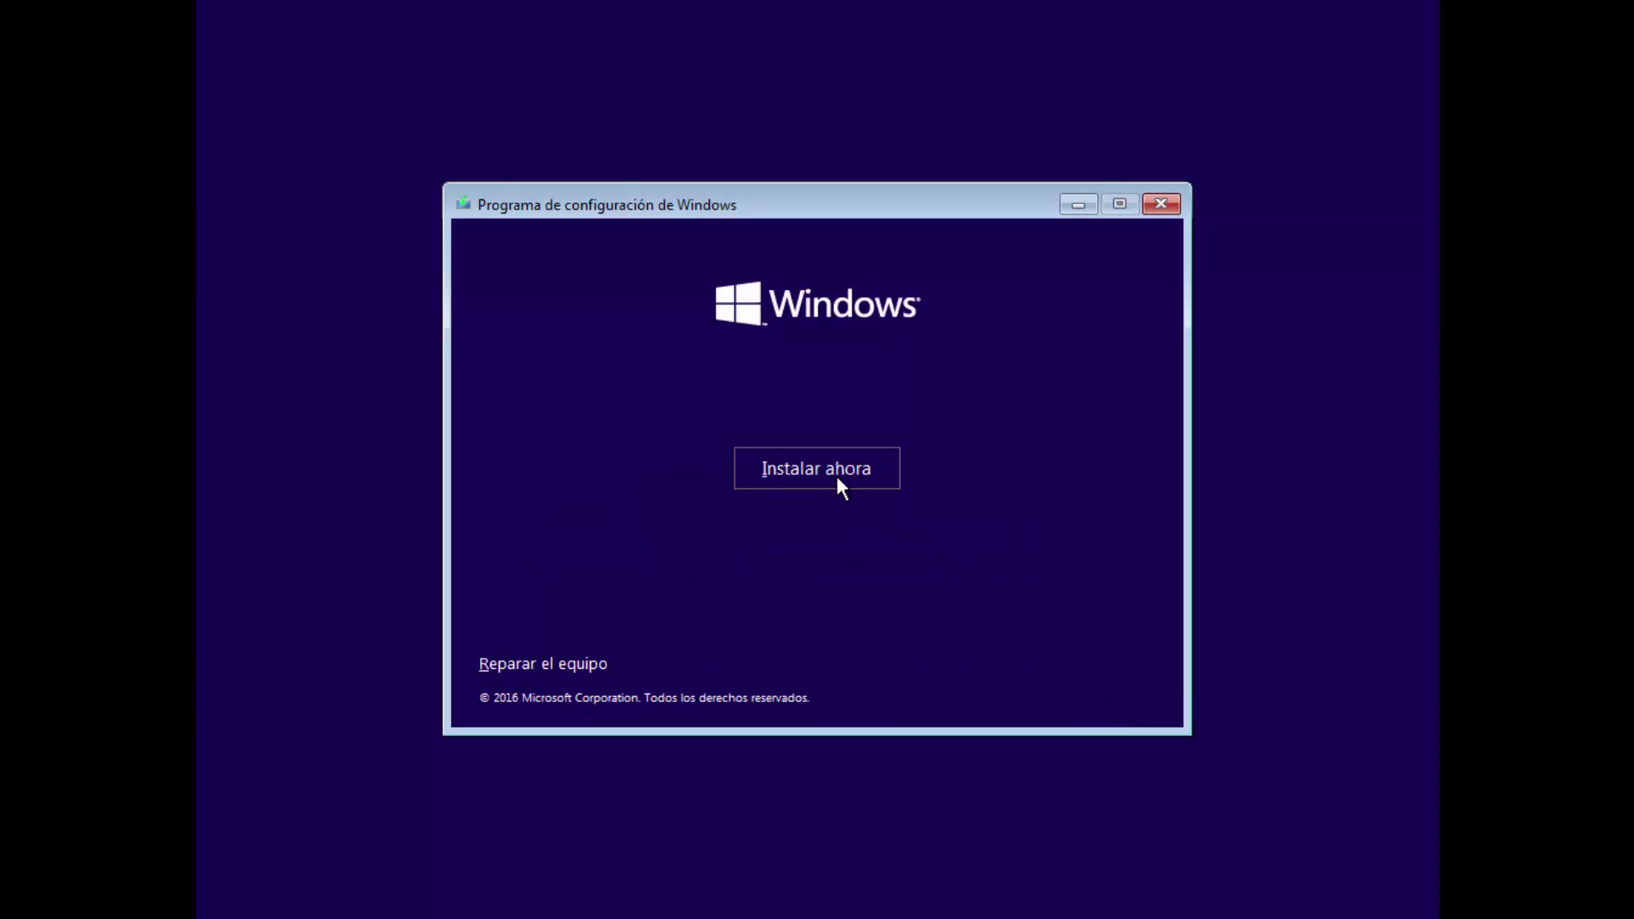
click(837, 479)
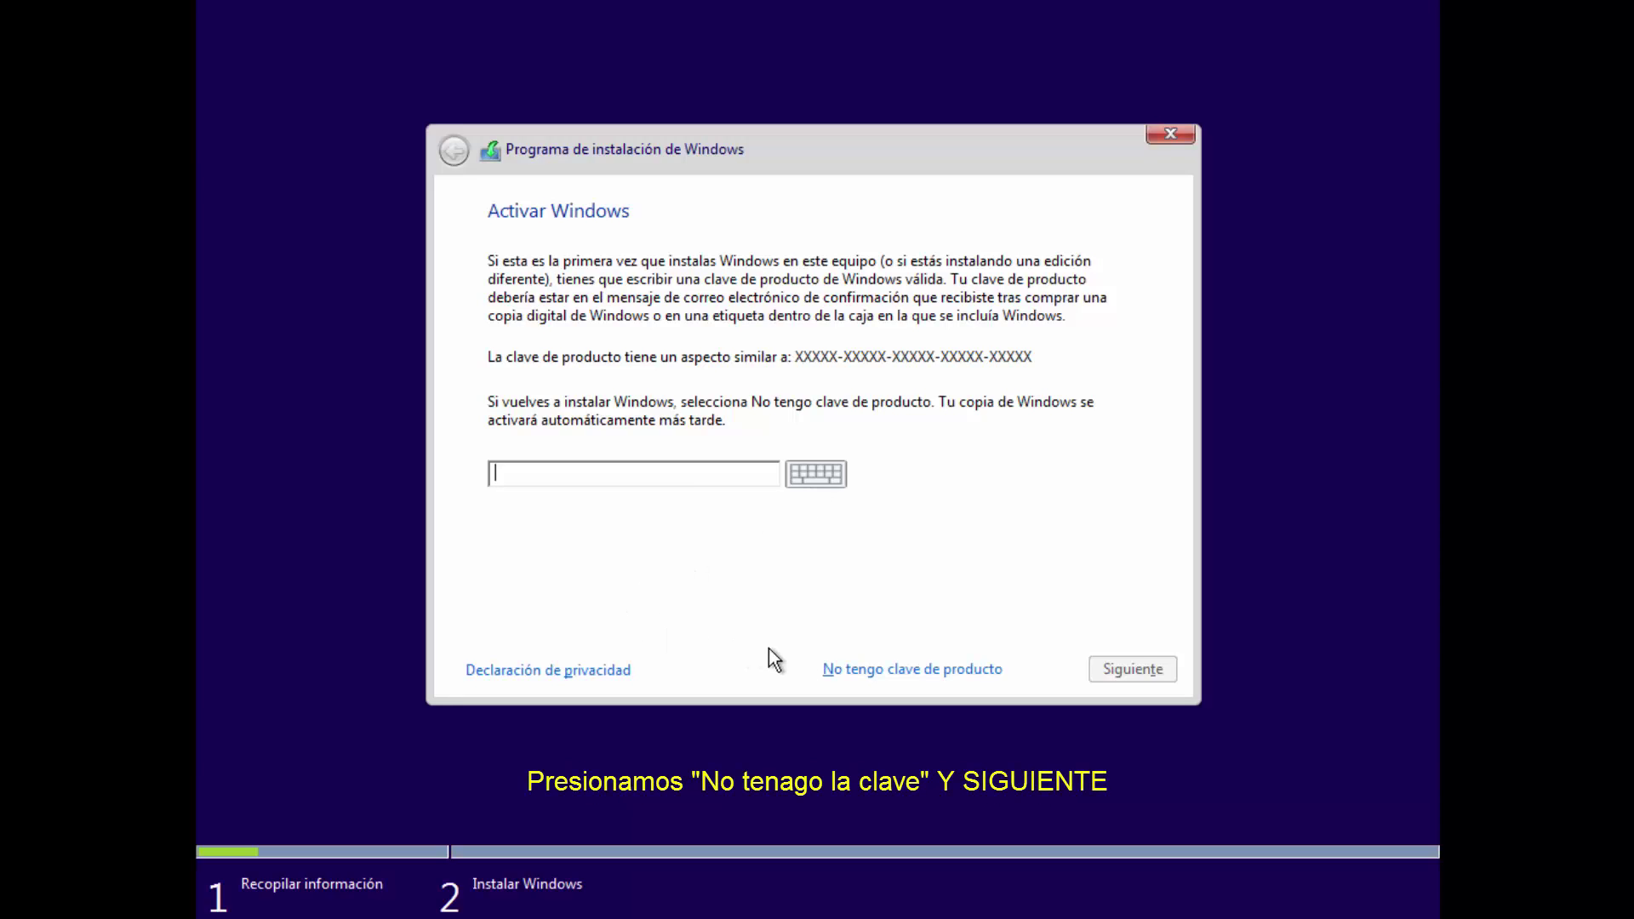
- Proceed without a product key and accept the licence terms
click(851, 669)
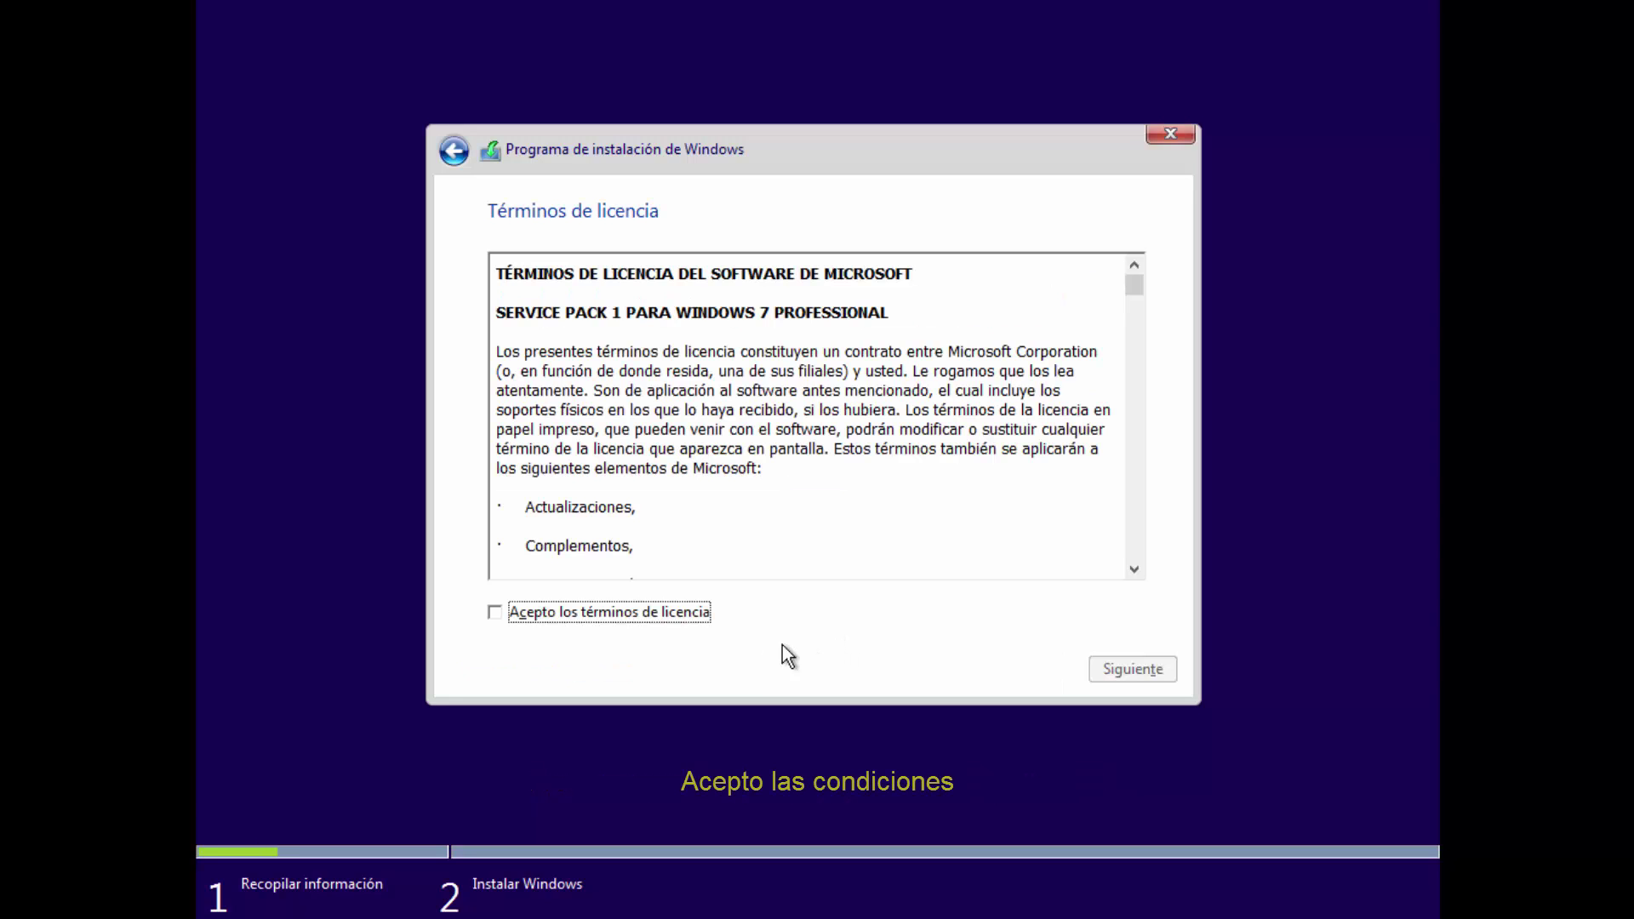
click(667, 616)
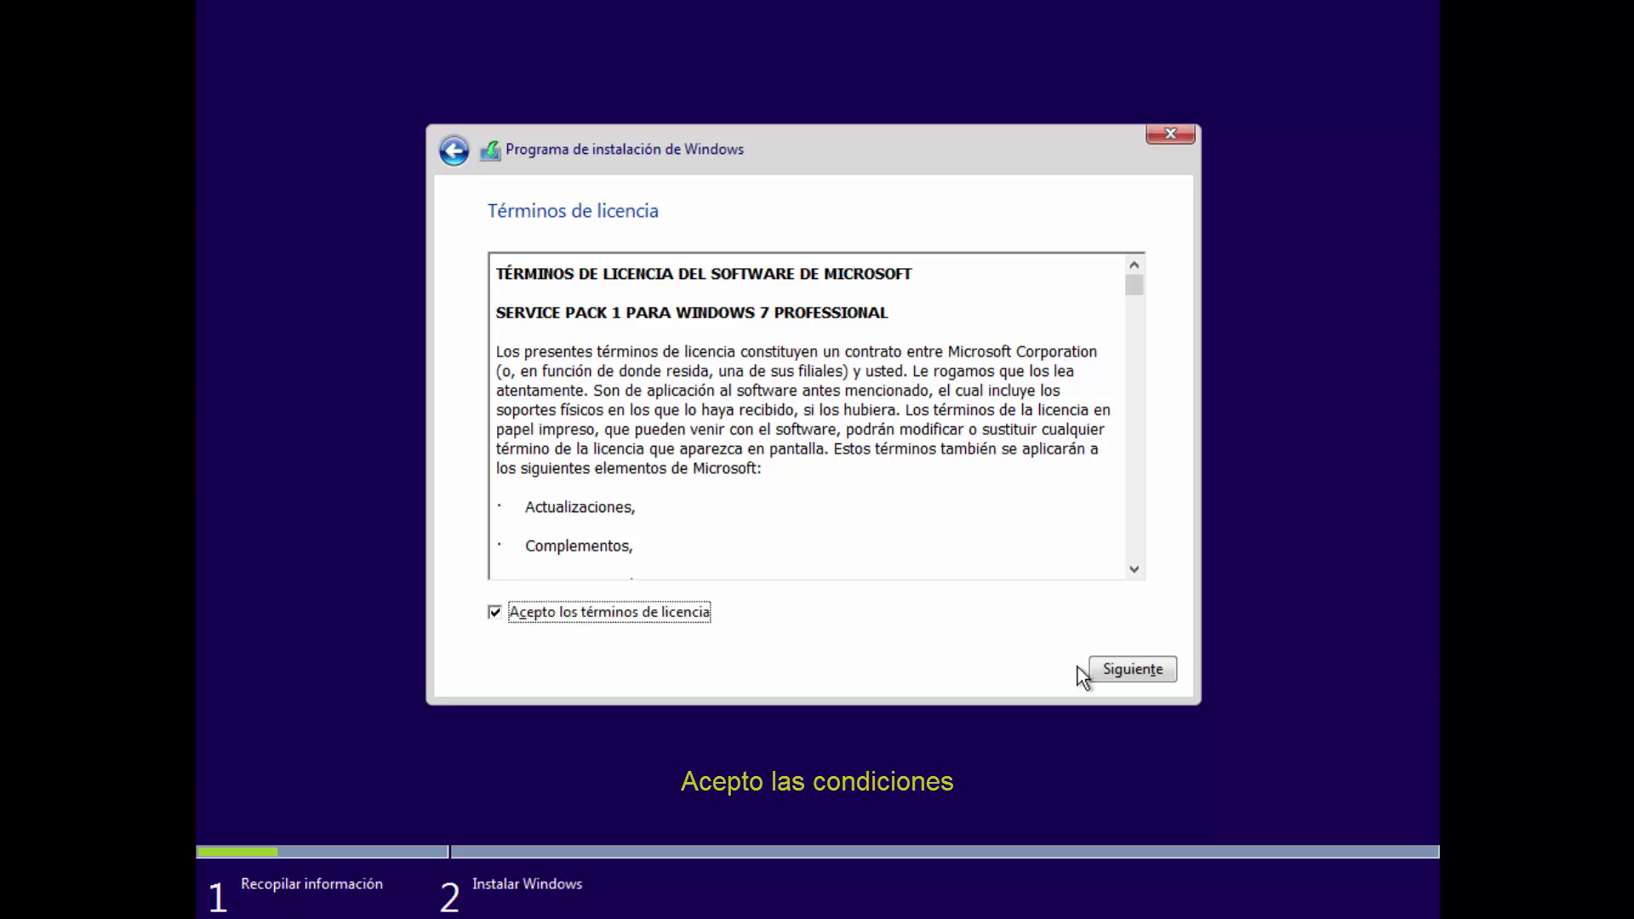
click(1110, 676)
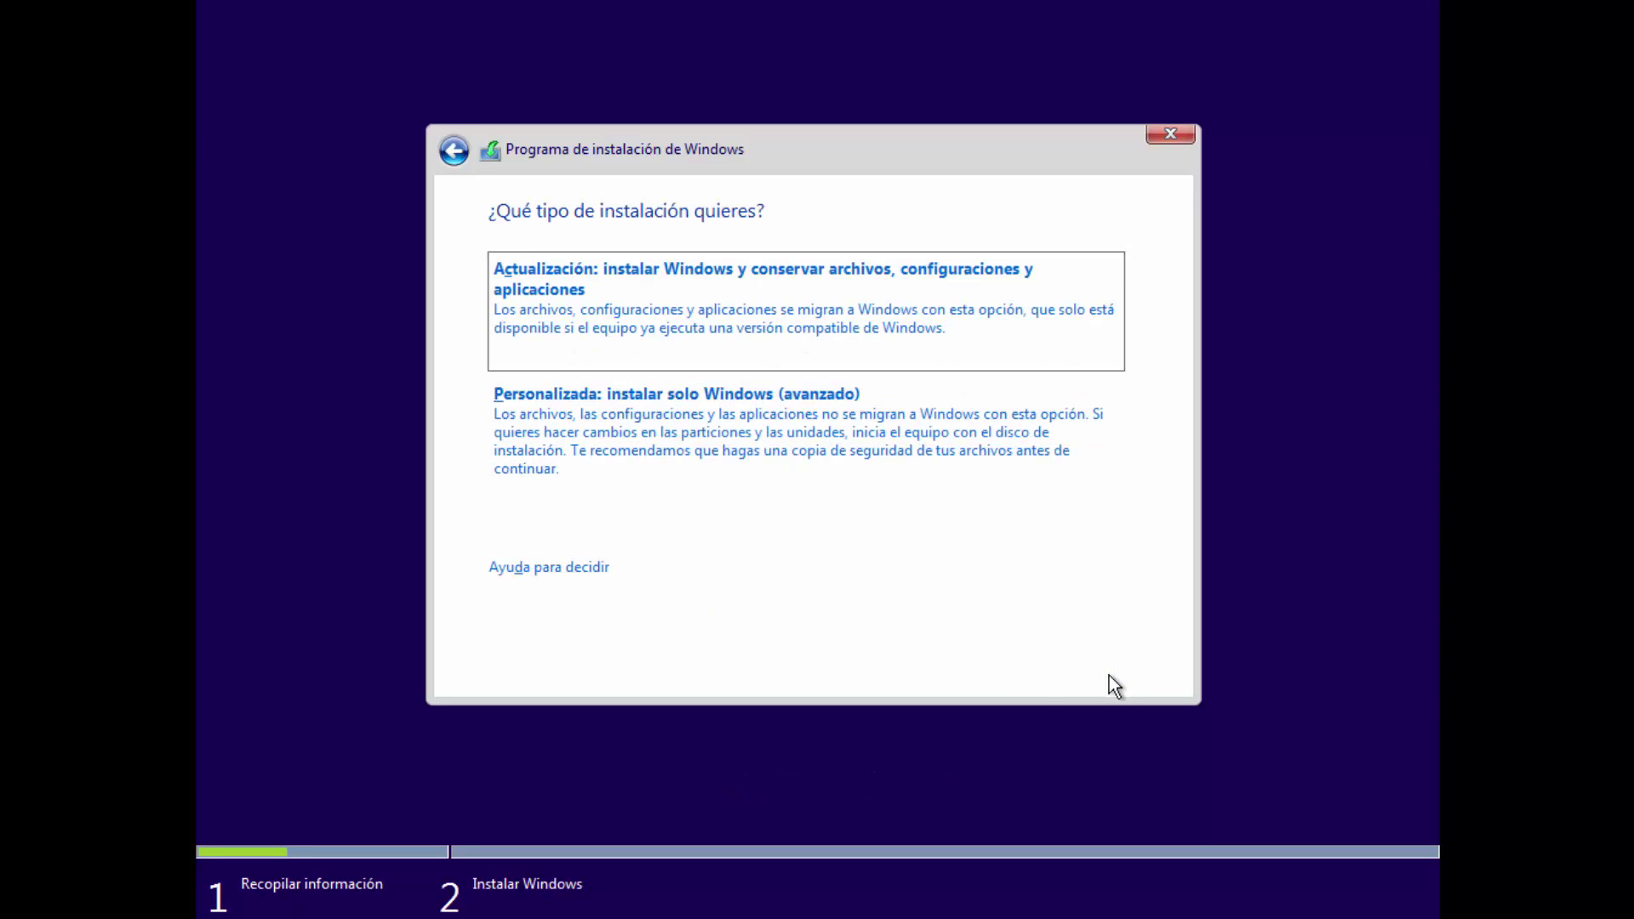
- Choose the custom Windows-only installation to show the disk partitions, and quit the installer, confirming the exit
click(672, 459)
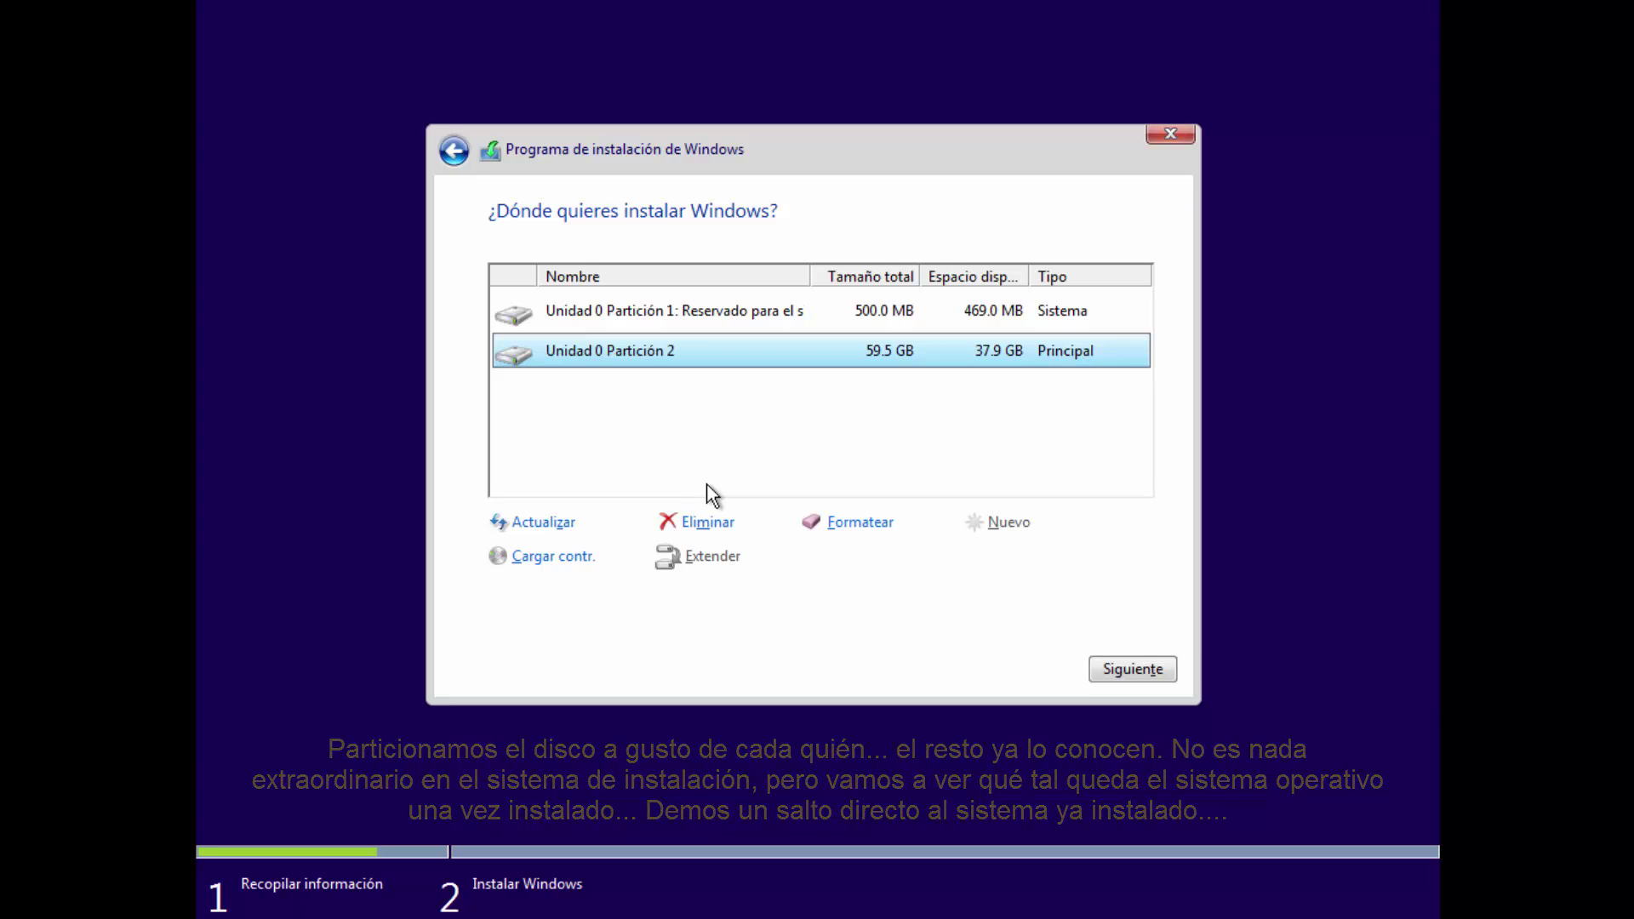
click(1177, 138)
click(978, 560)
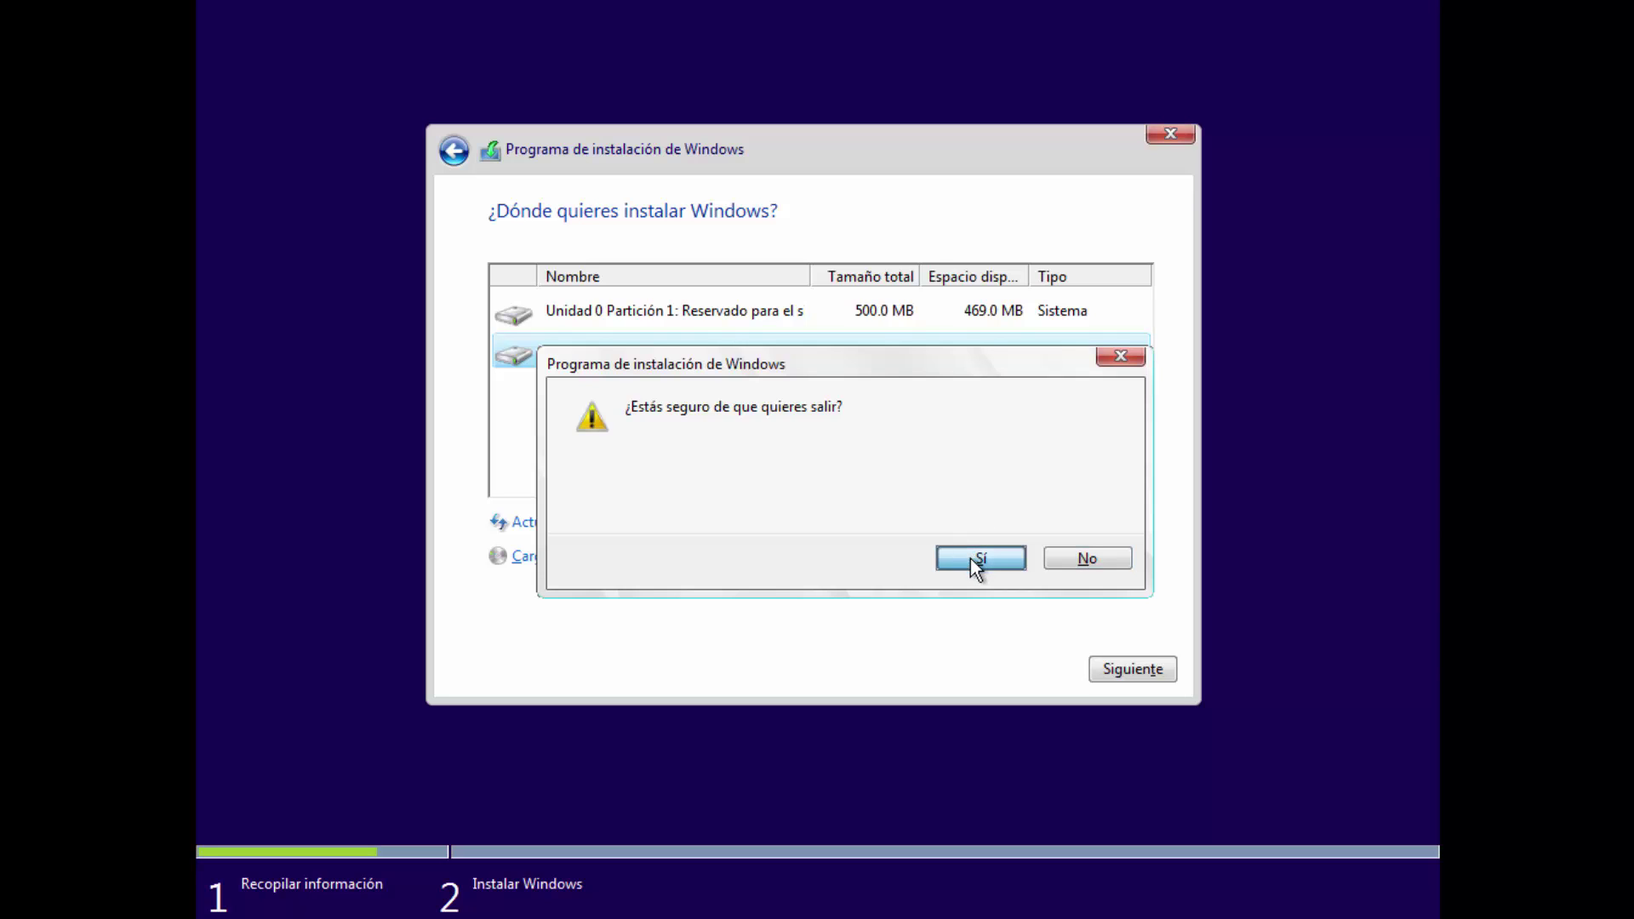
- Leave the partition selection and cancel the whole Windows installation, confirming the cancellation
click(976, 561)
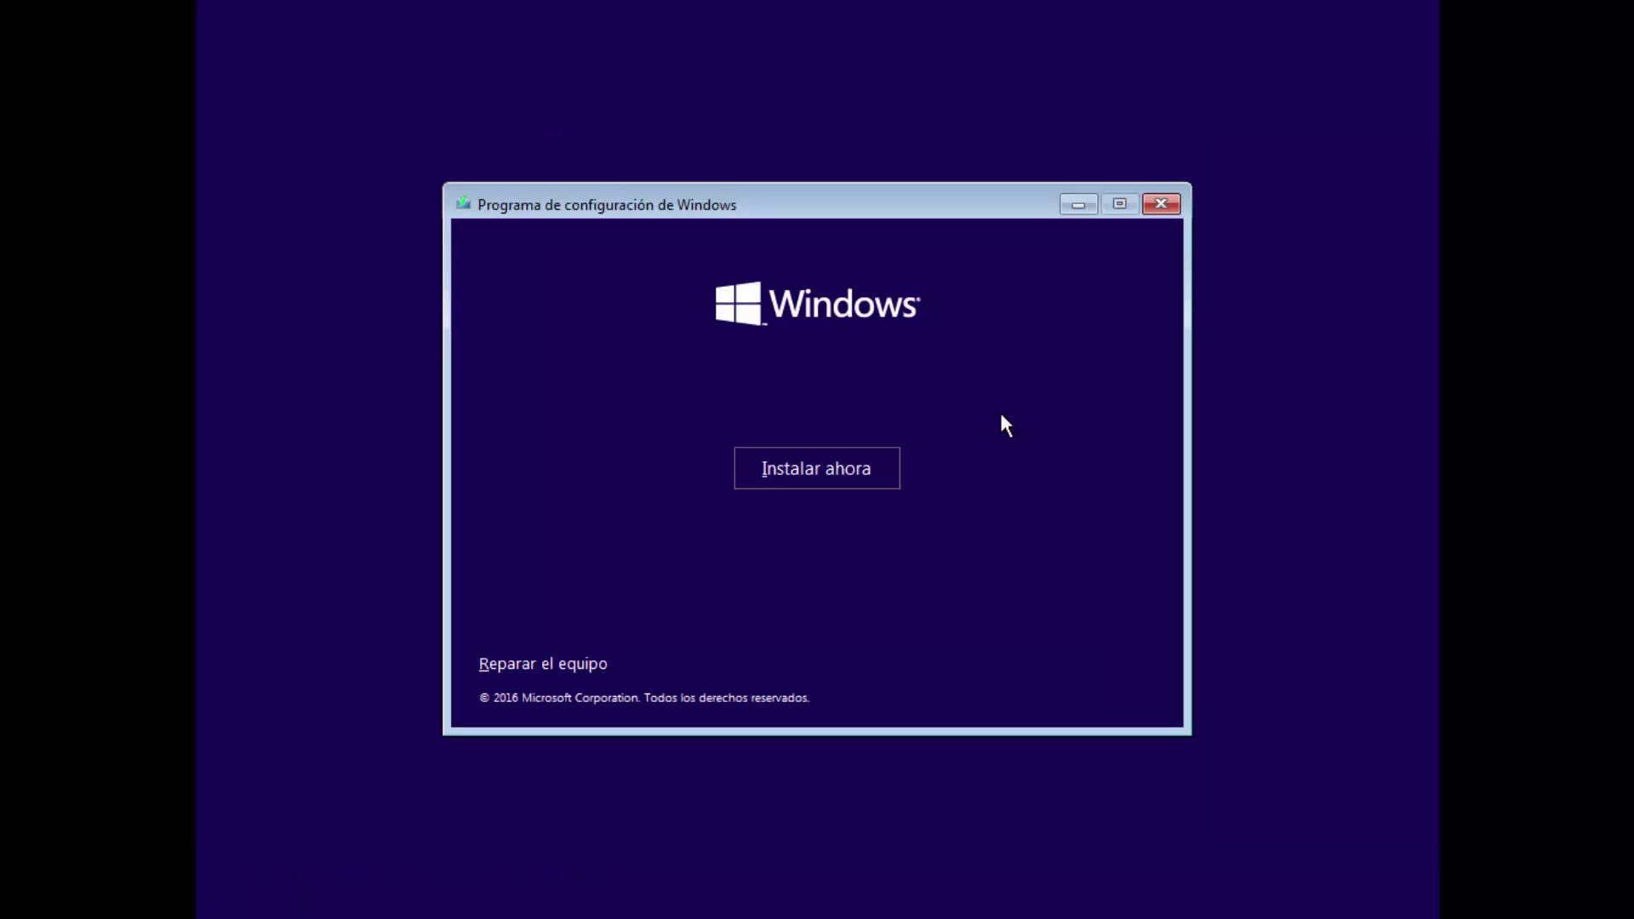
click(1166, 211)
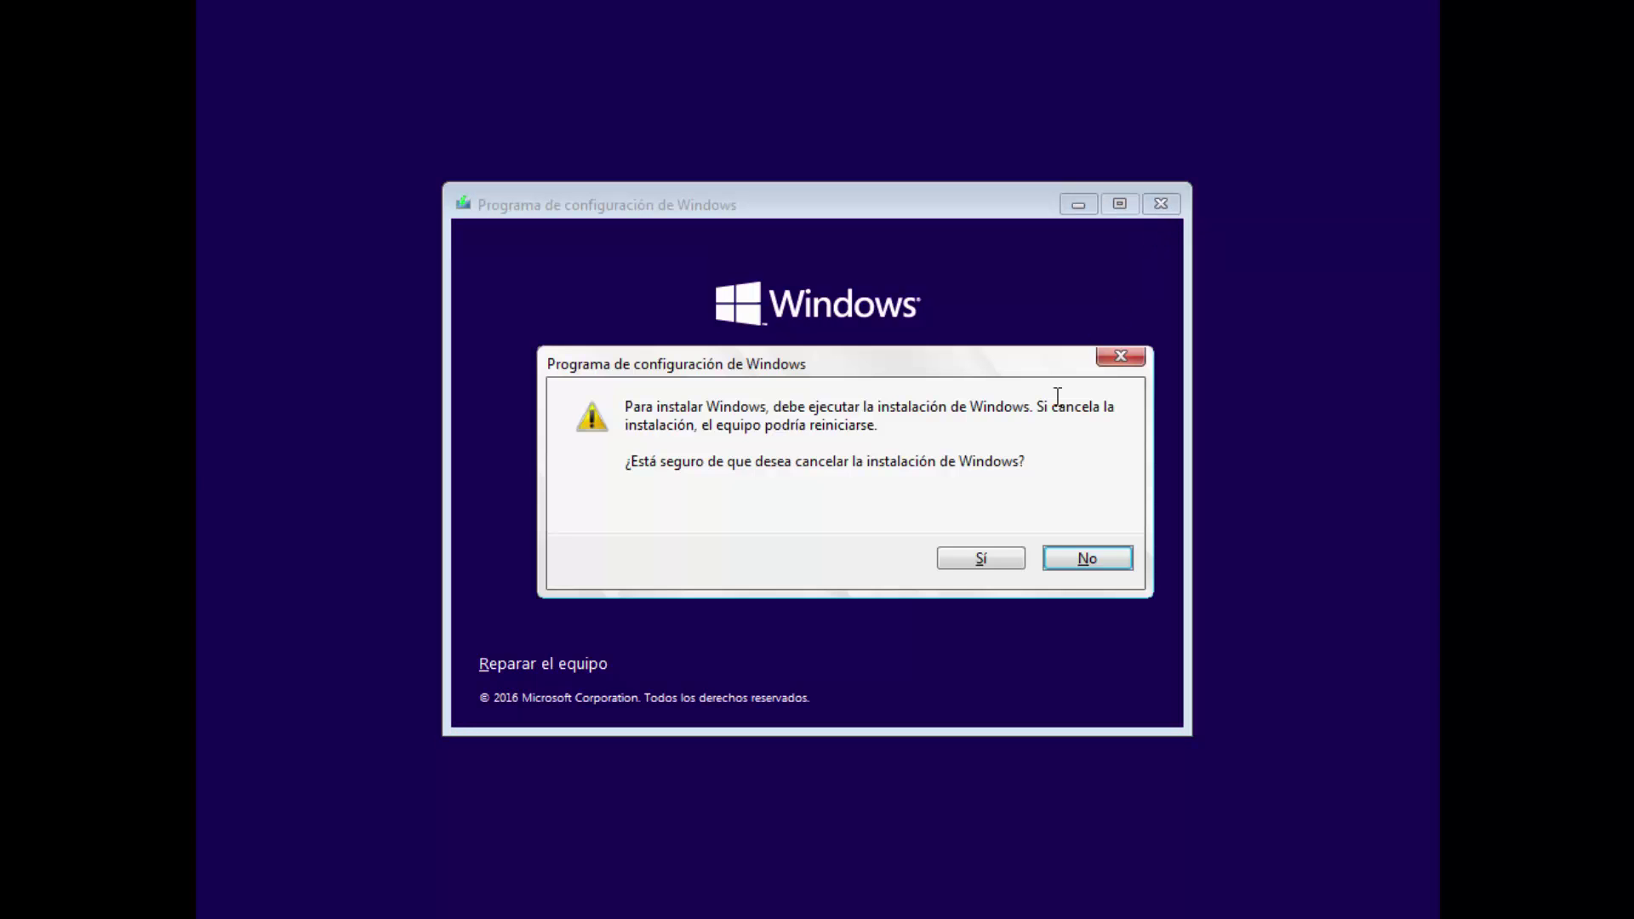
click(1082, 560)
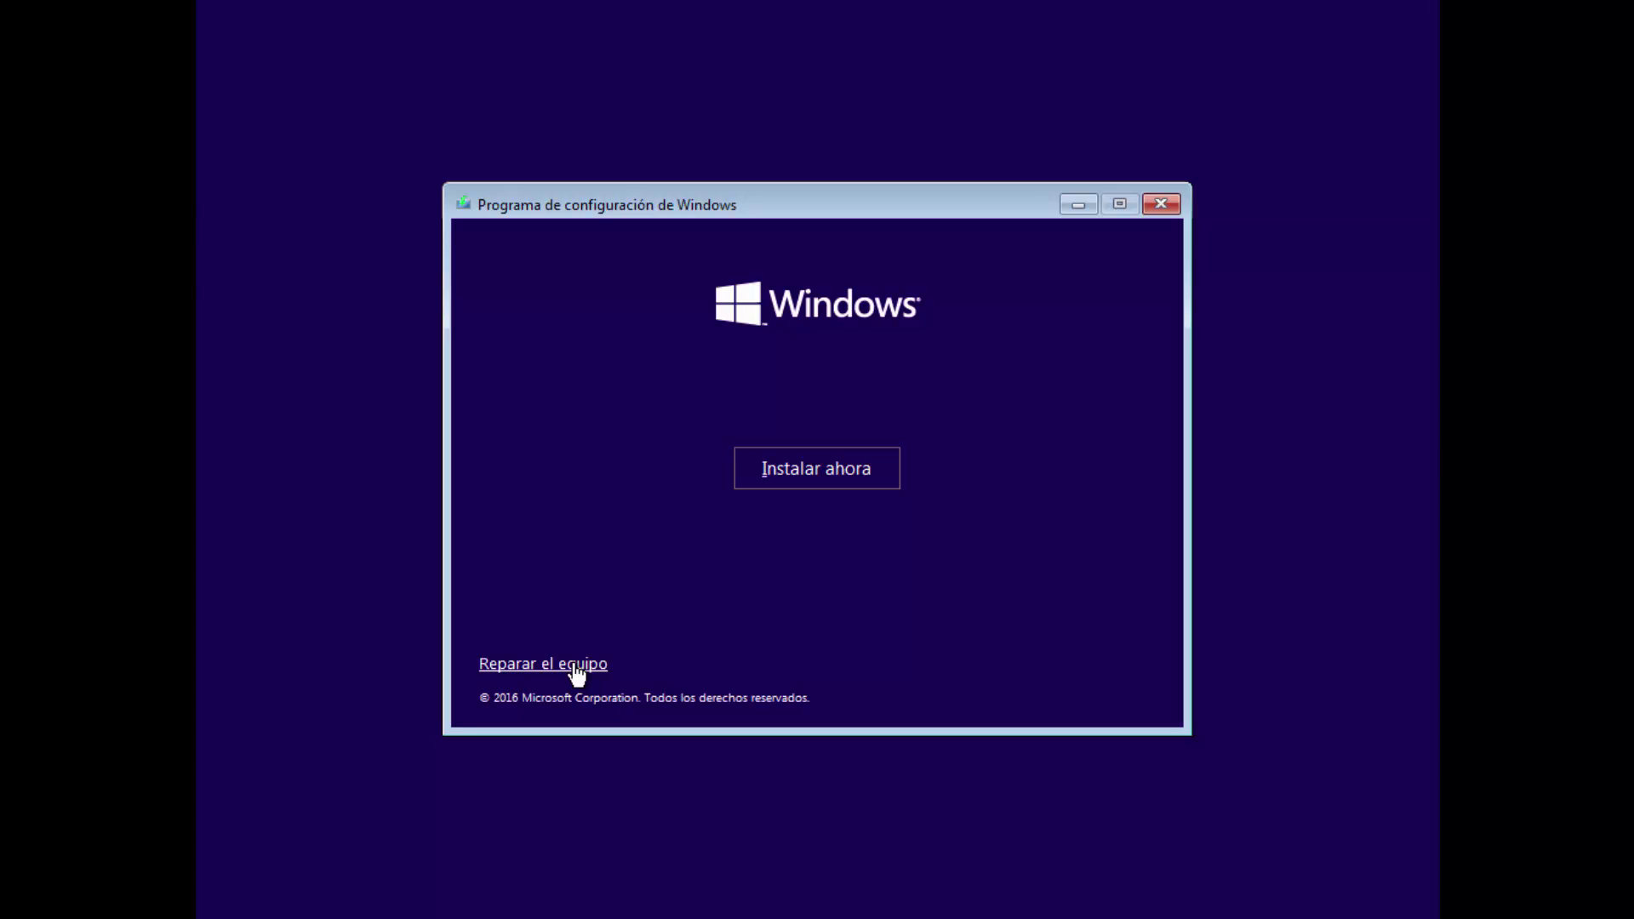
click(1161, 204)
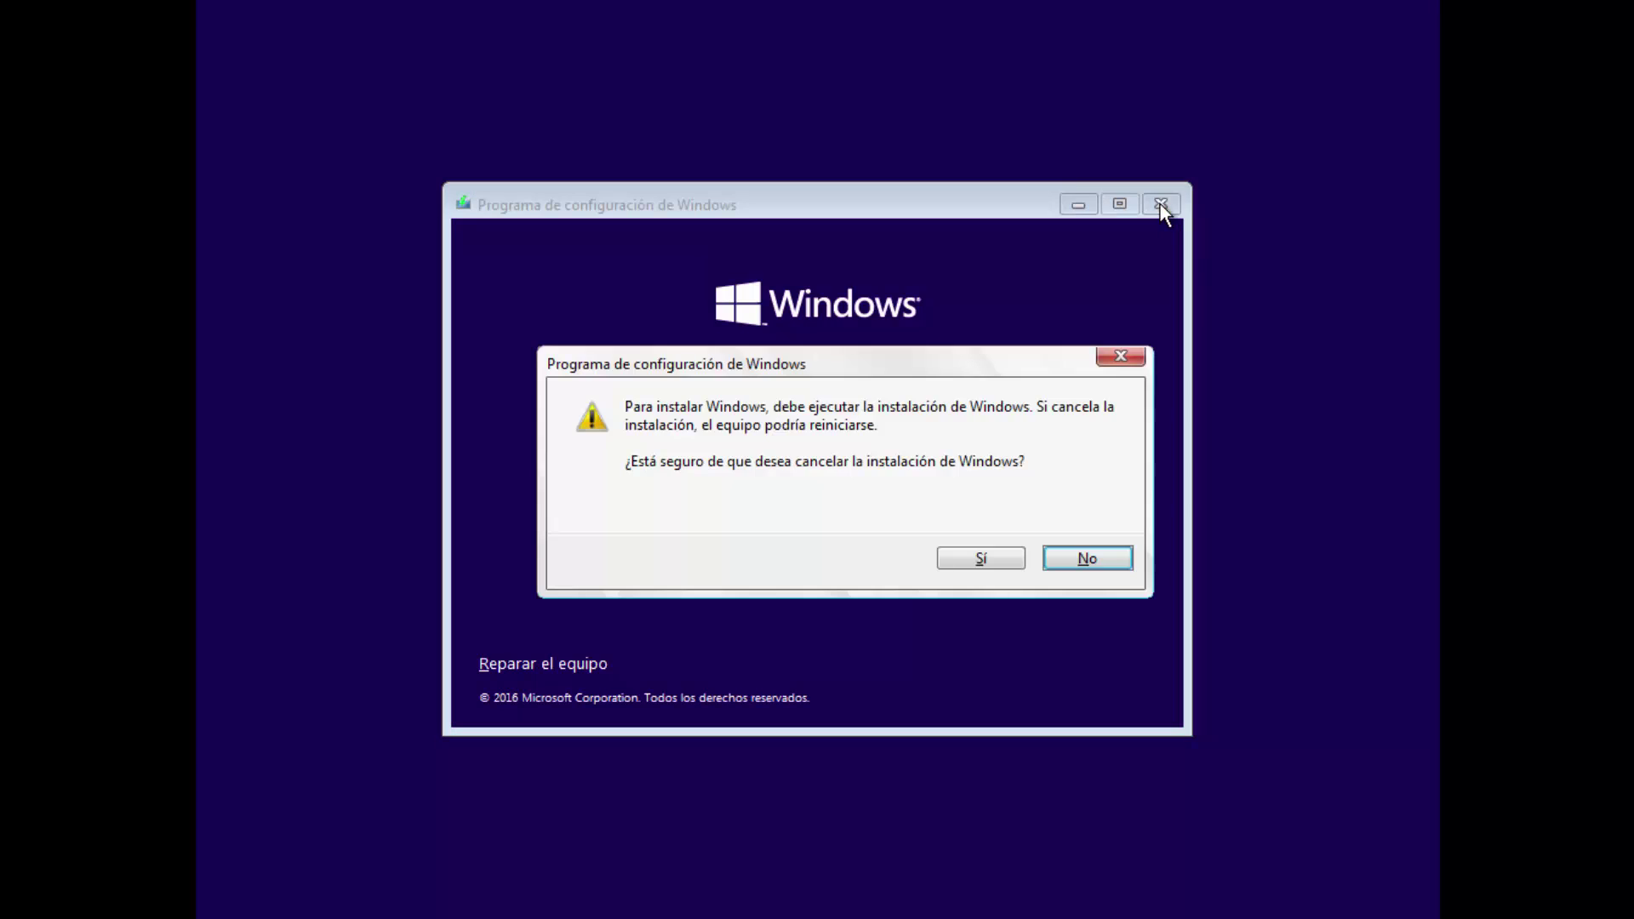
click(976, 564)
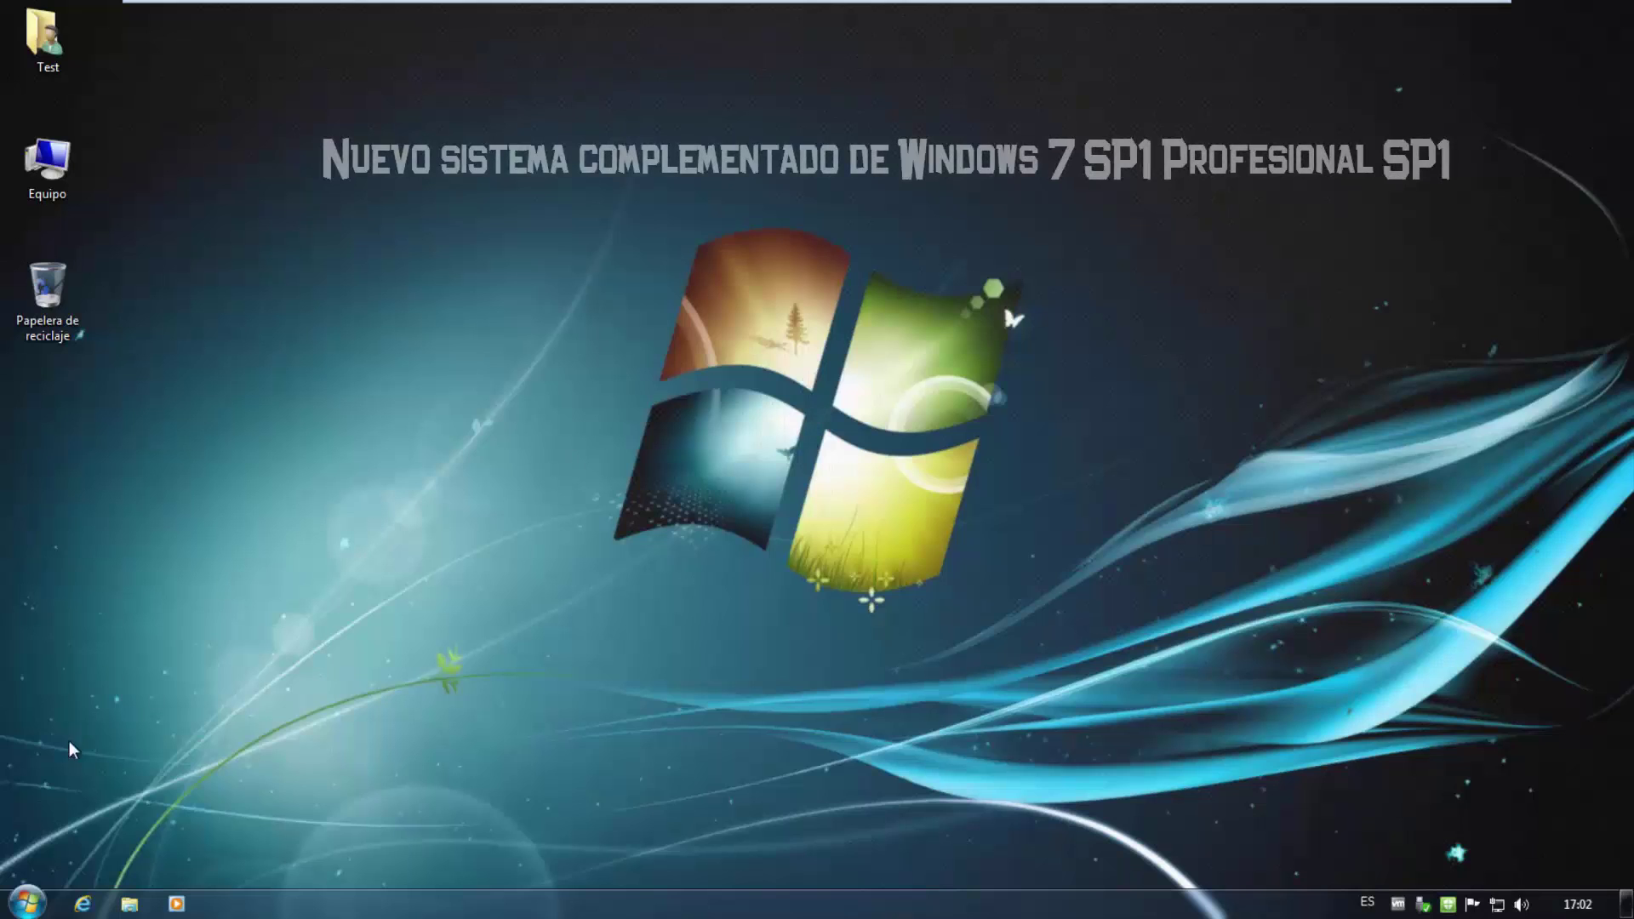
- Check the used and free space of Disco local (C:) in its properties, and close the Equipo window
click(27, 902)
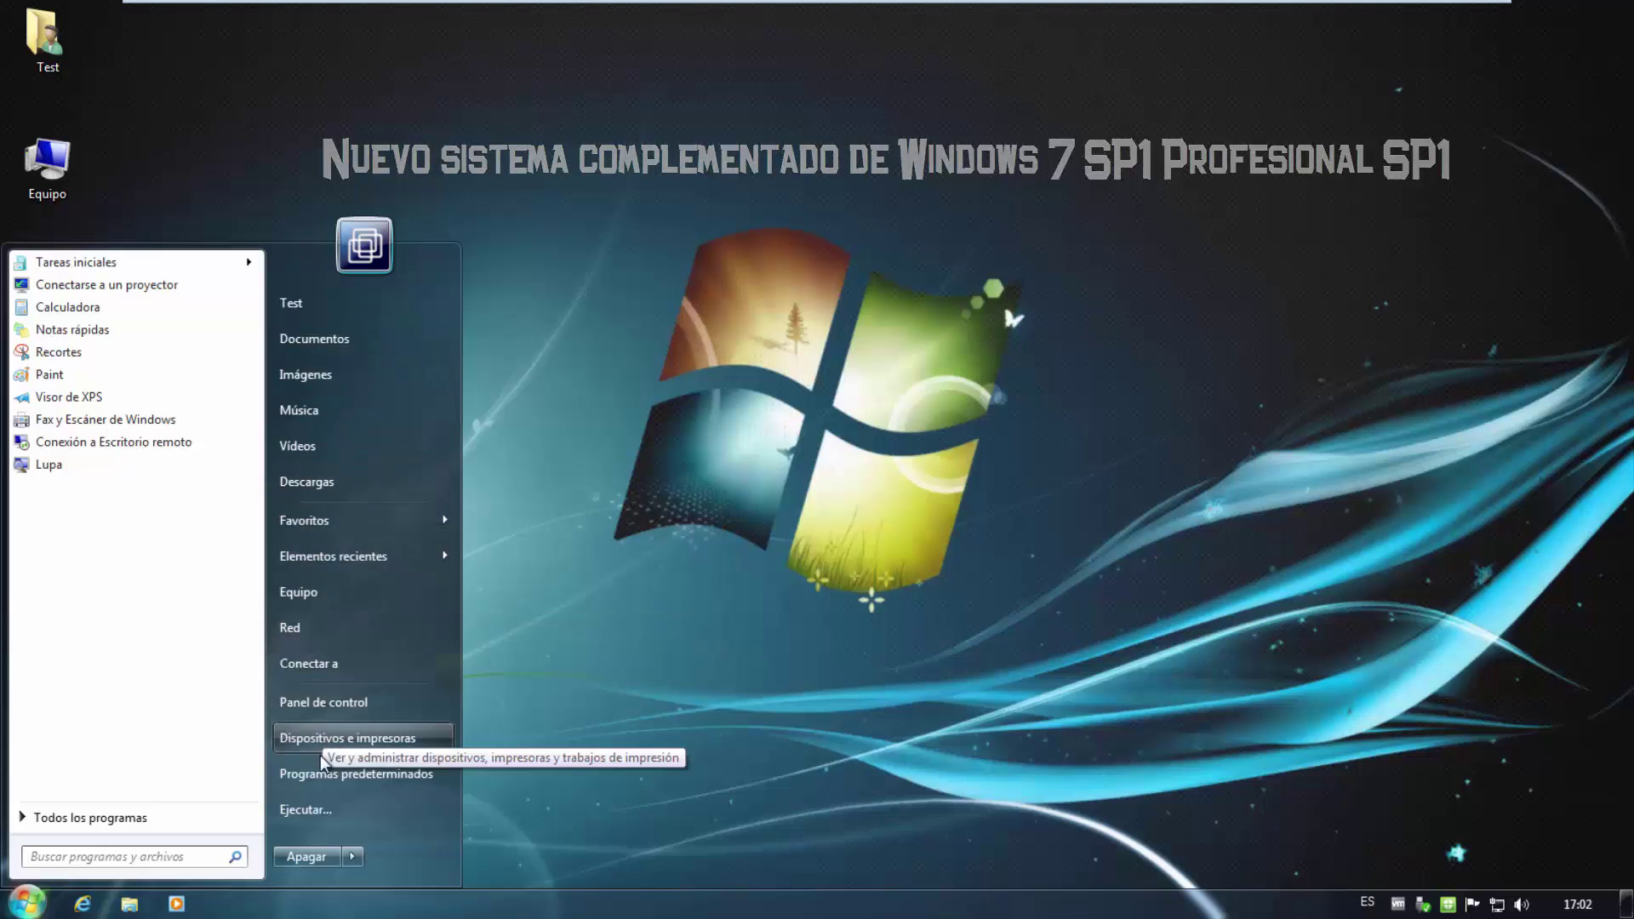
click(318, 594)
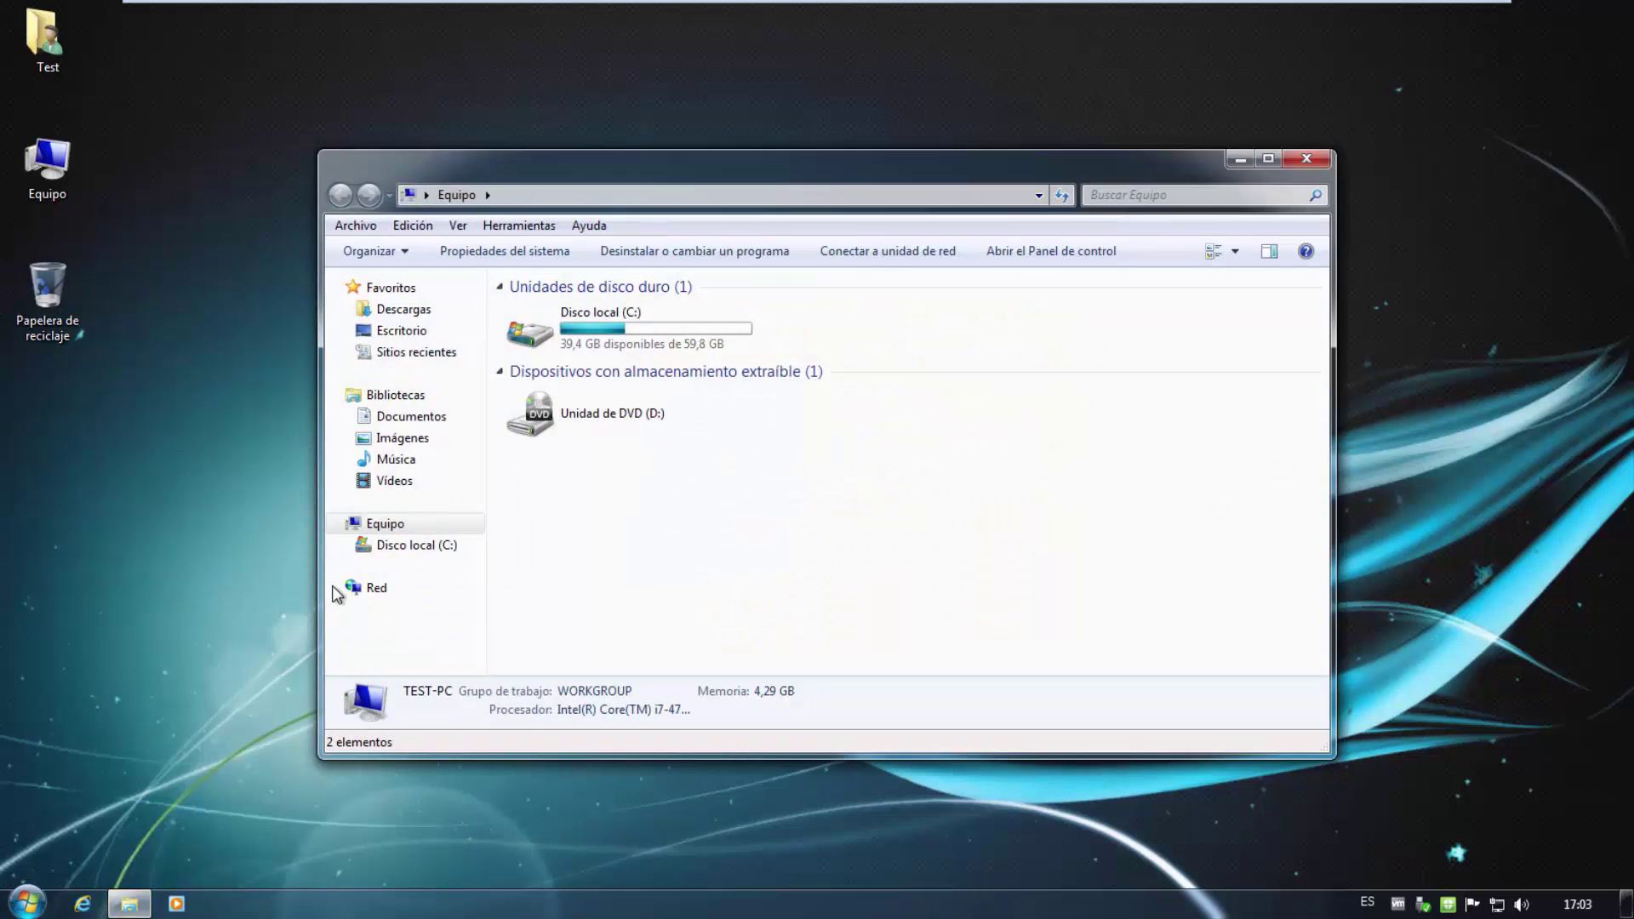
right_click(544, 334)
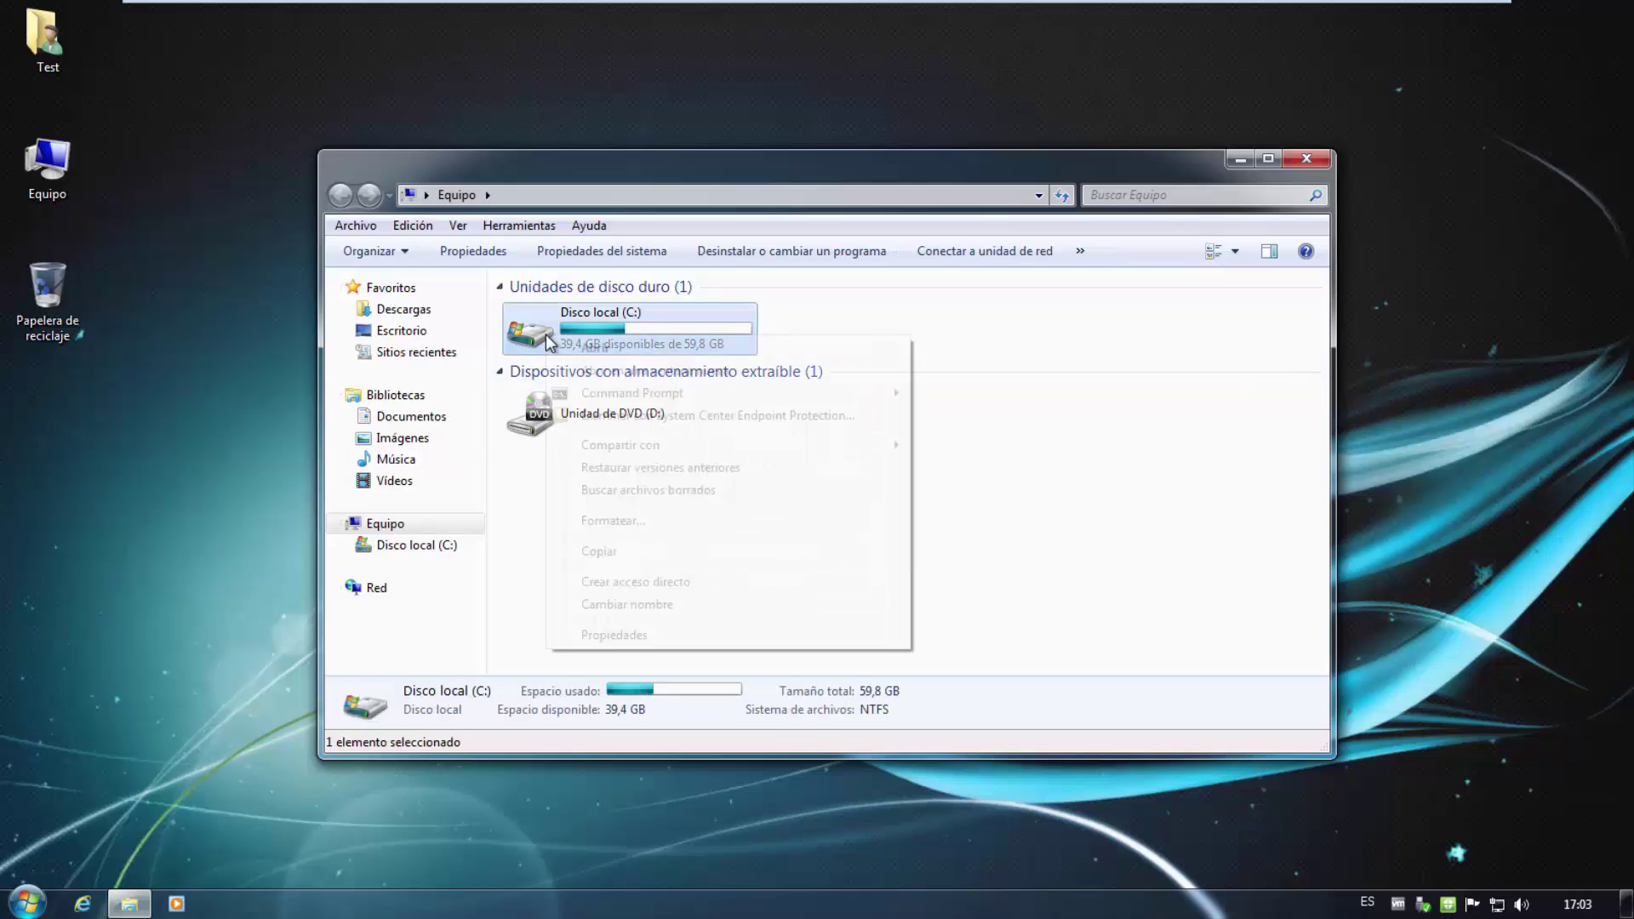
click(640, 633)
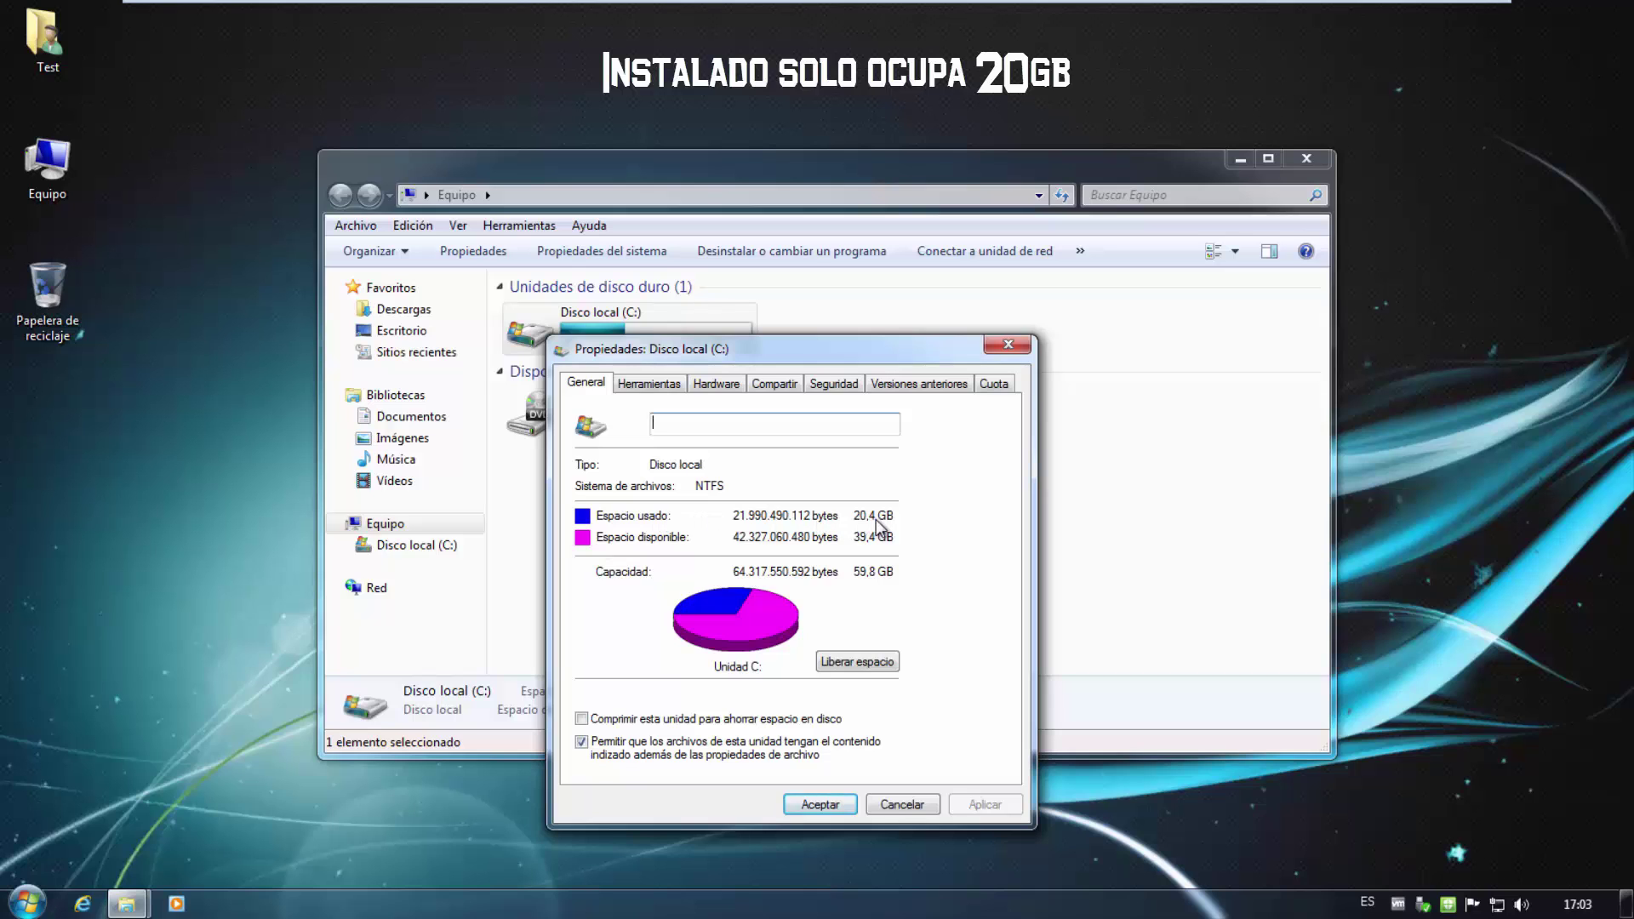
click(819, 804)
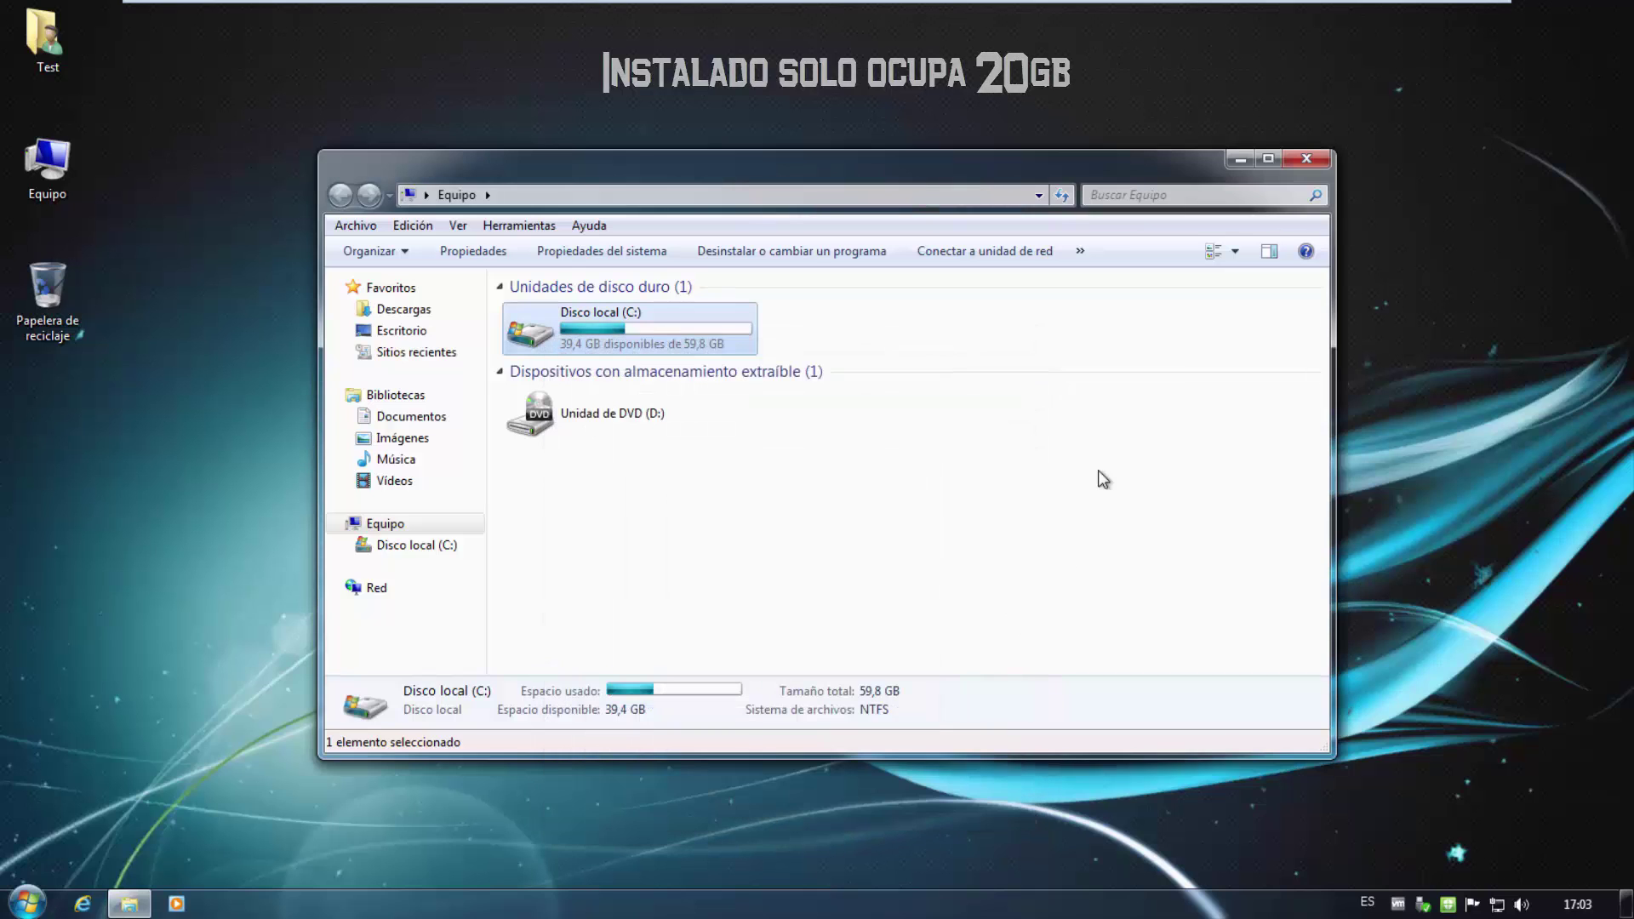
click(1299, 167)
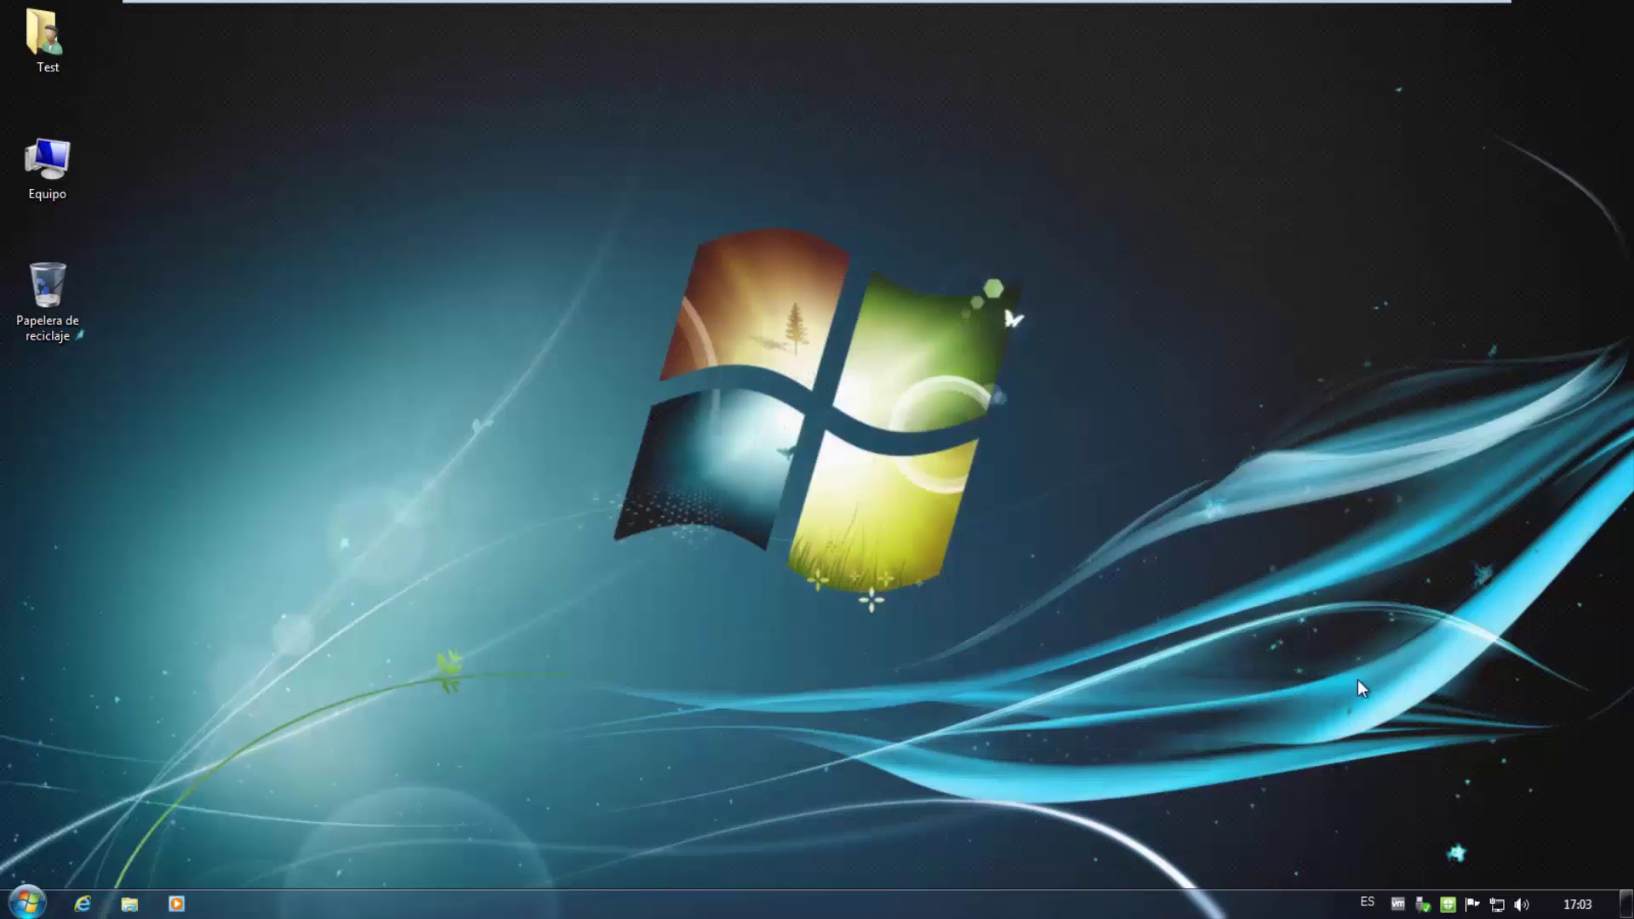
- Open System Center Endpoint Protection and review its protection status, definition updates and detection history
double_click(1447, 903)
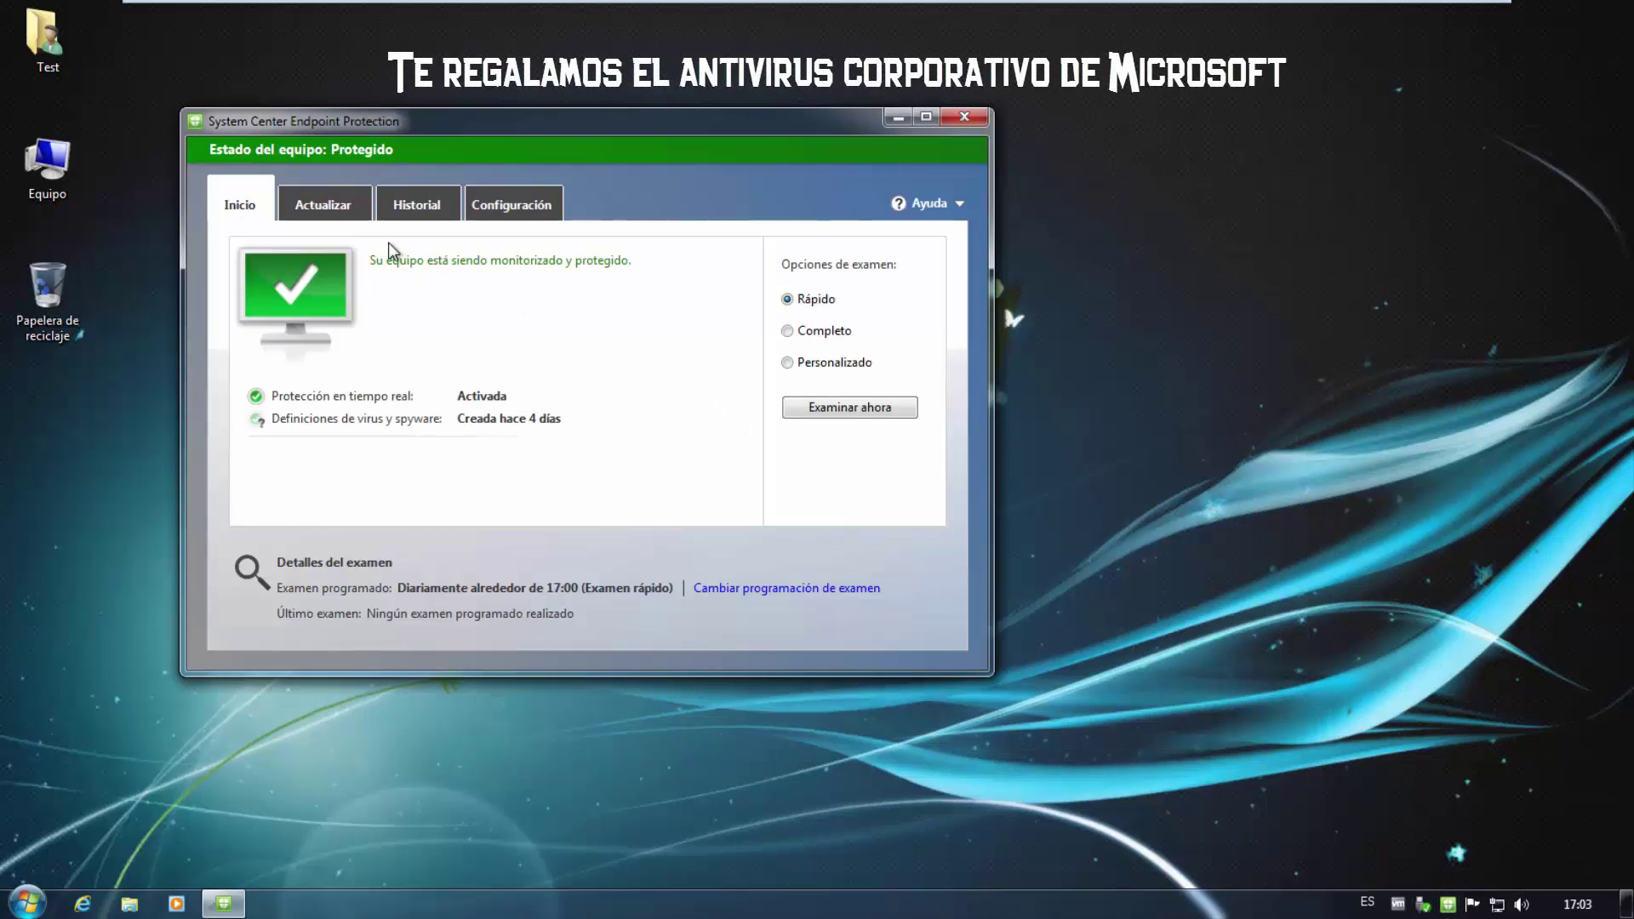
click(314, 207)
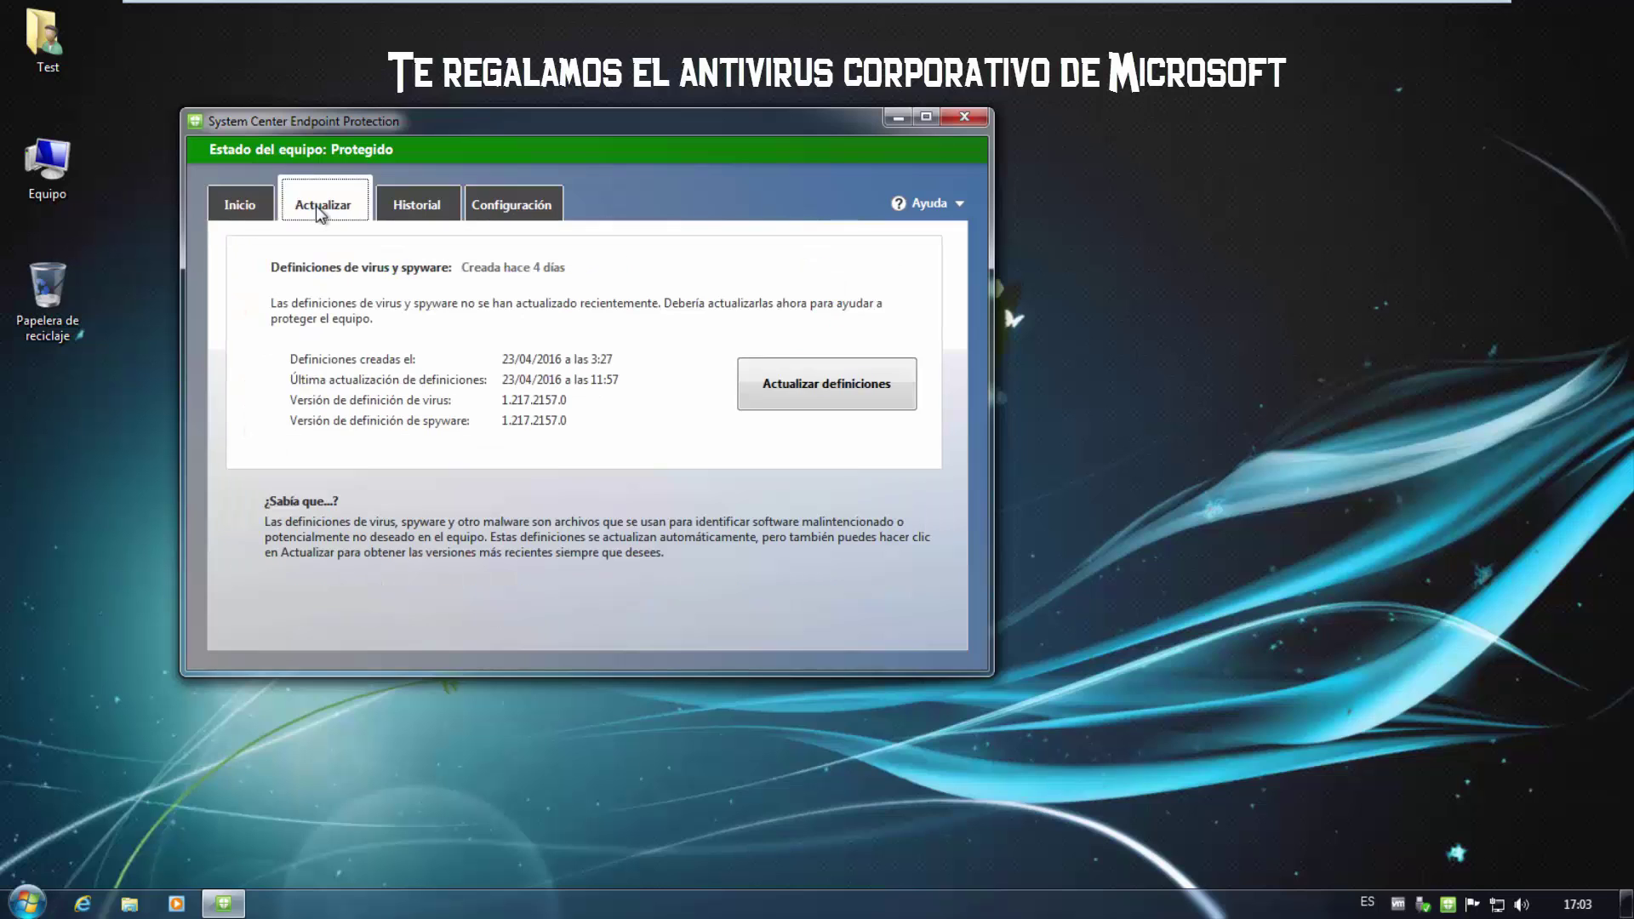
click(402, 208)
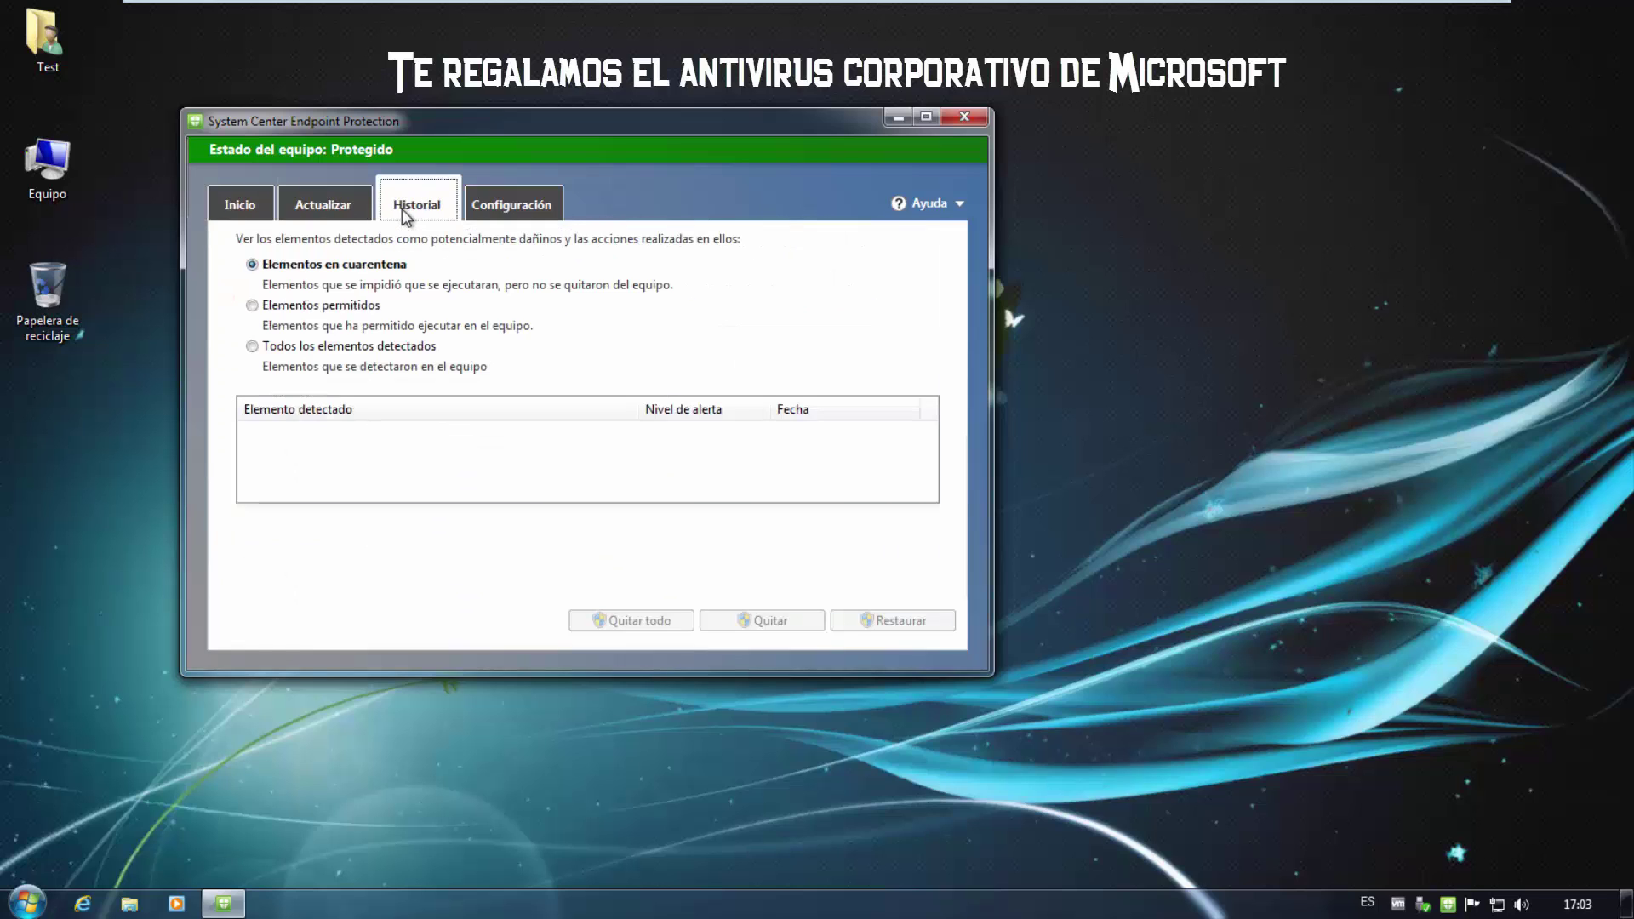
- Look through the antivirus configuration categories from Examen programado to MAPS, return to the Inicio page and close the antivirus
click(495, 213)
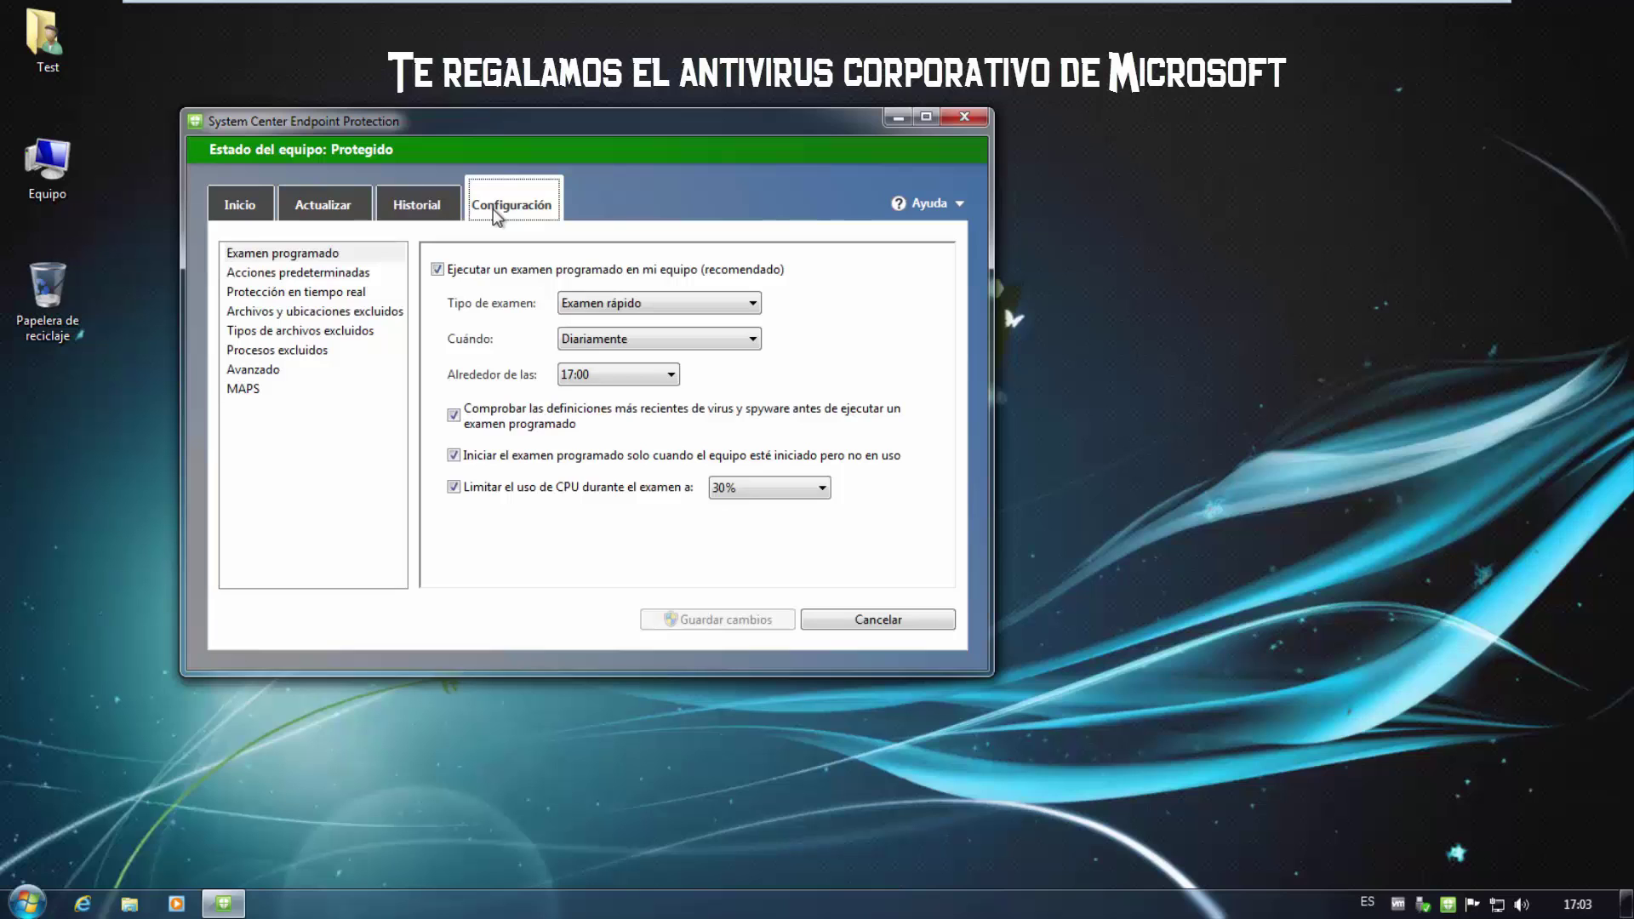
click(321, 273)
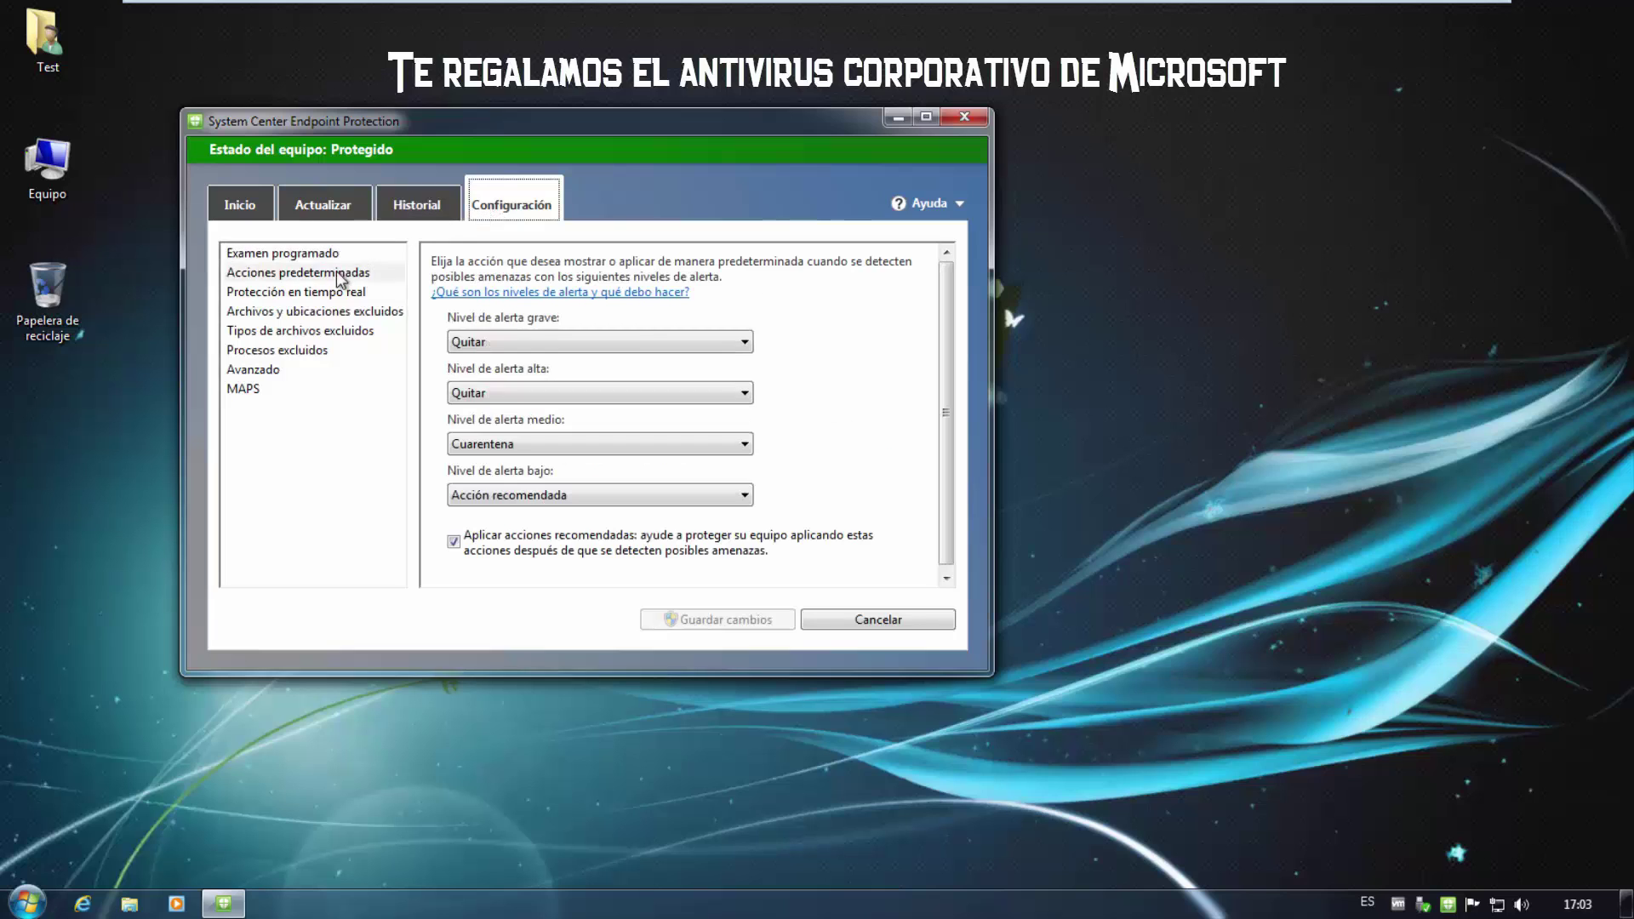
click(326, 293)
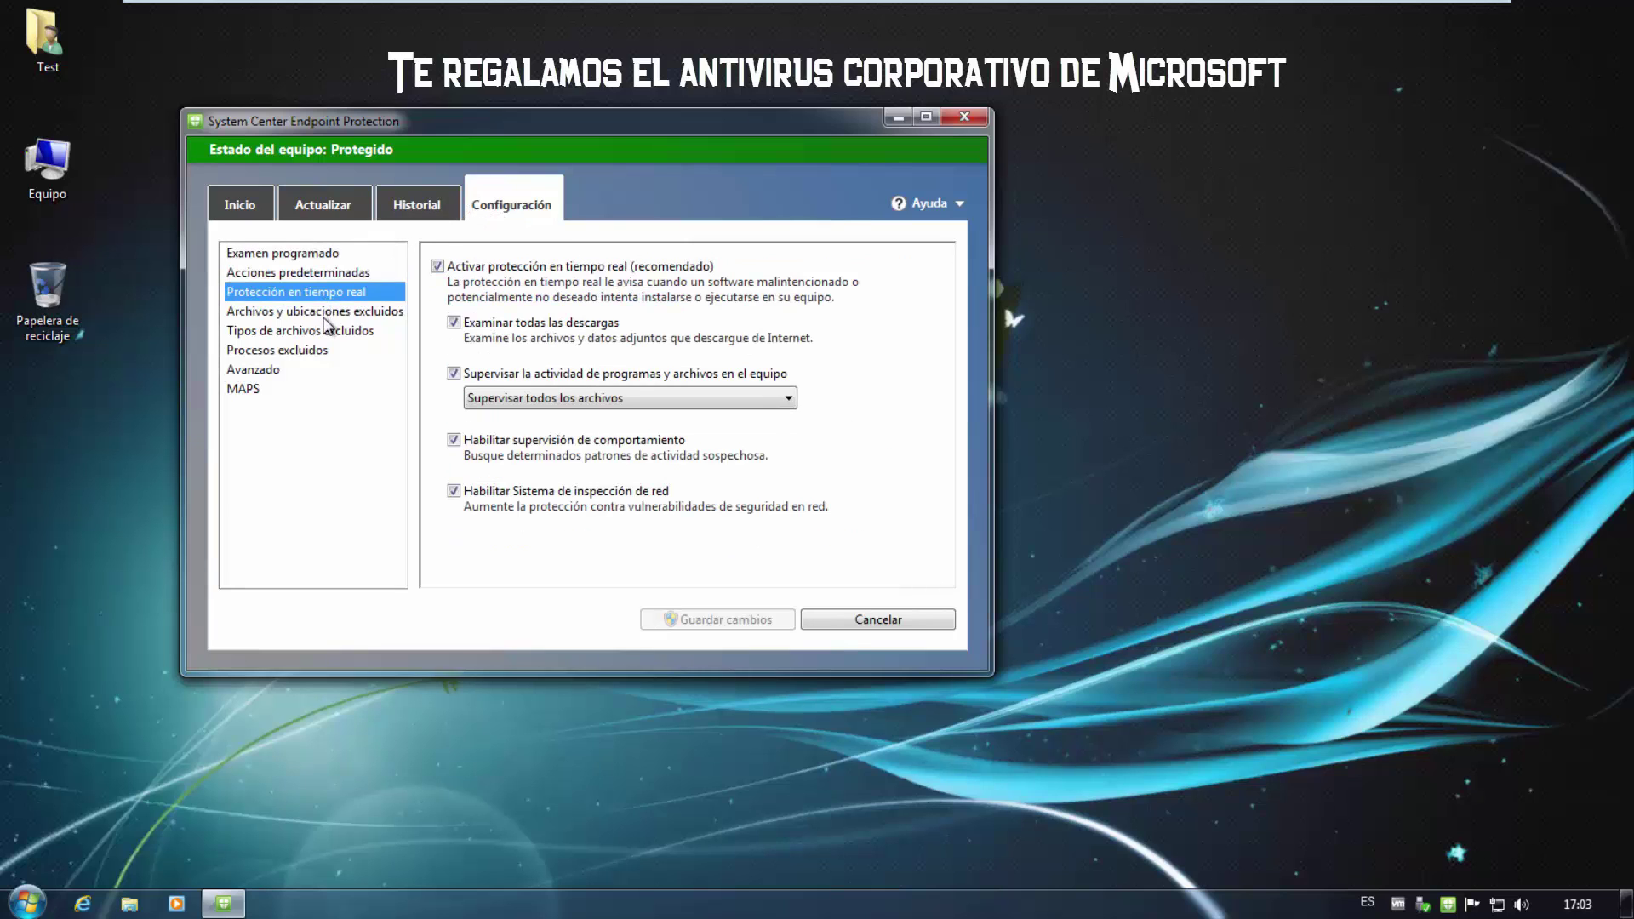
click(326, 312)
click(324, 332)
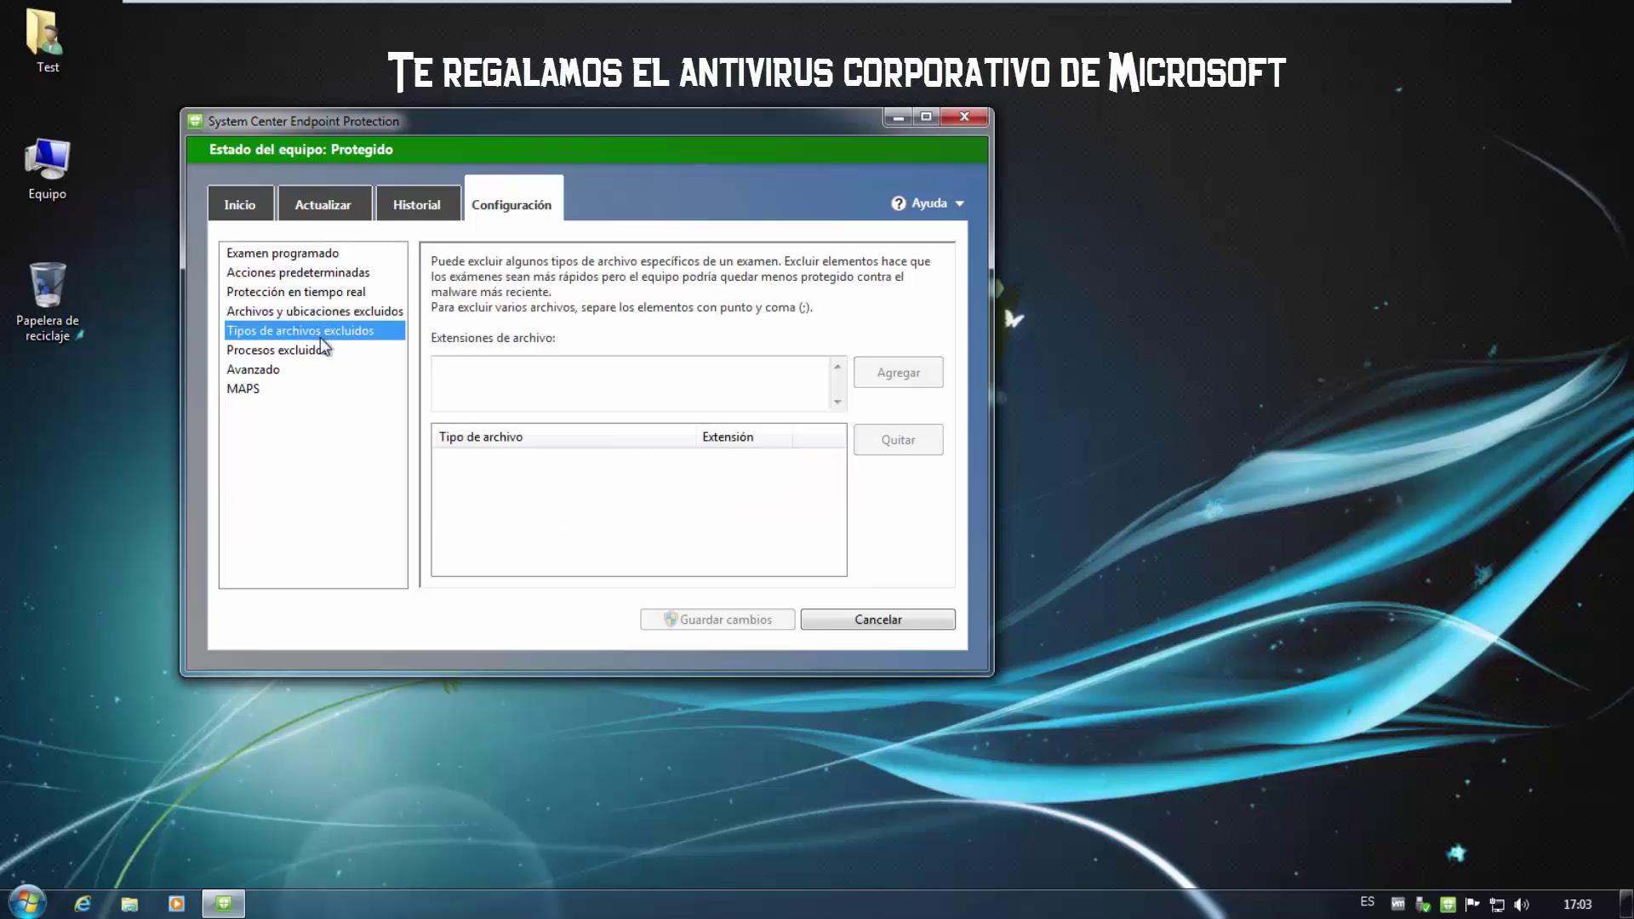
click(303, 350)
click(259, 371)
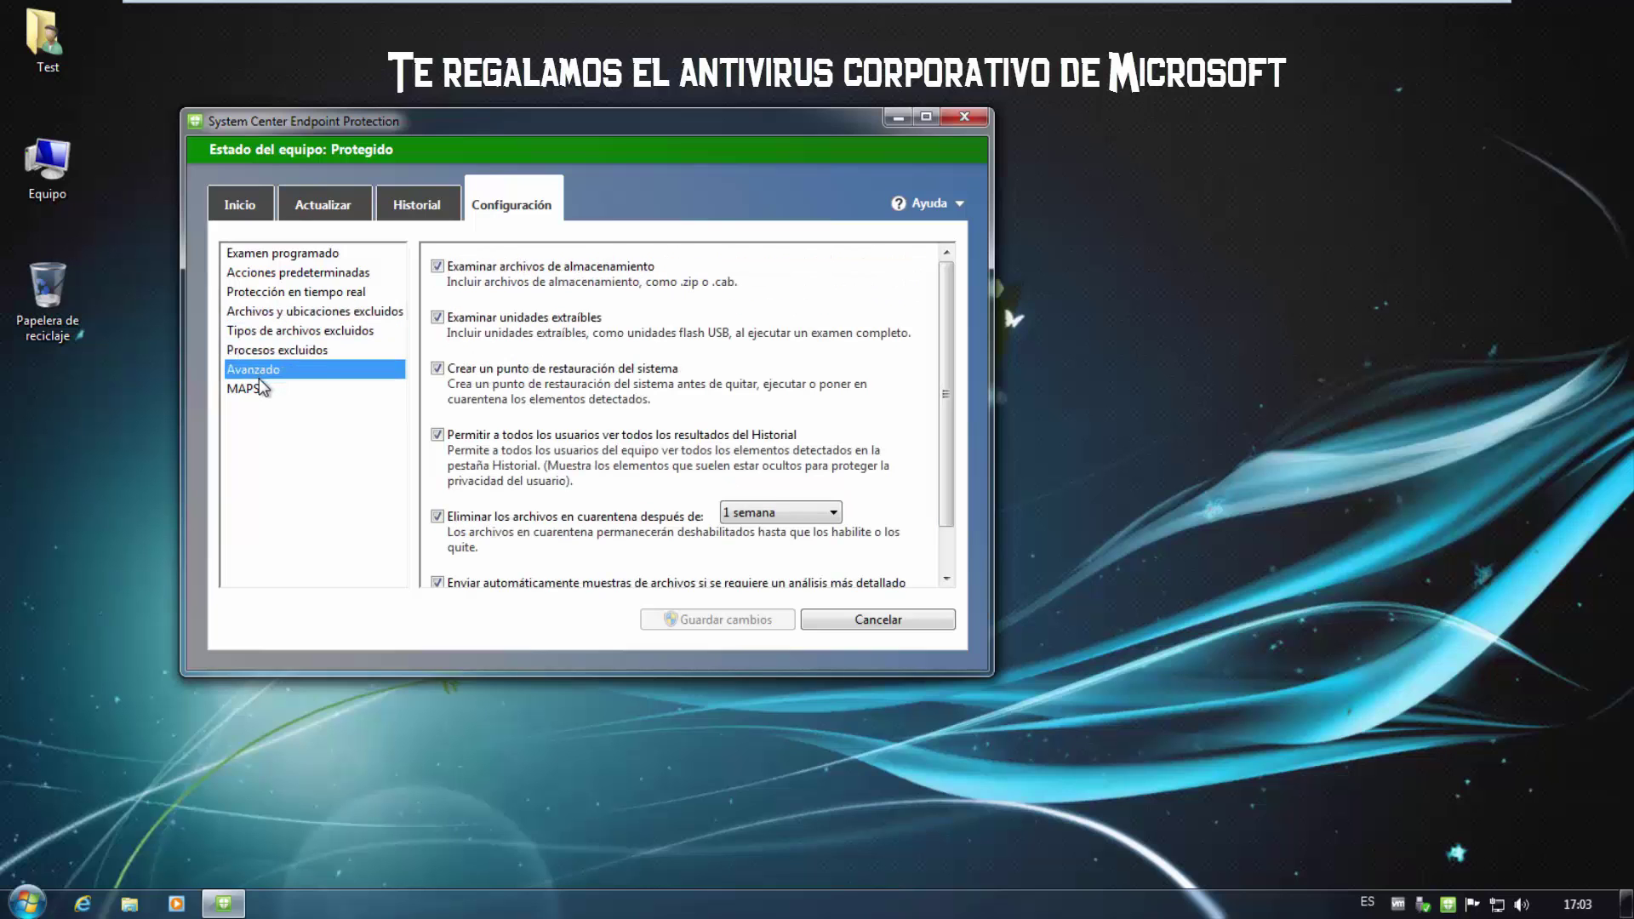
click(254, 391)
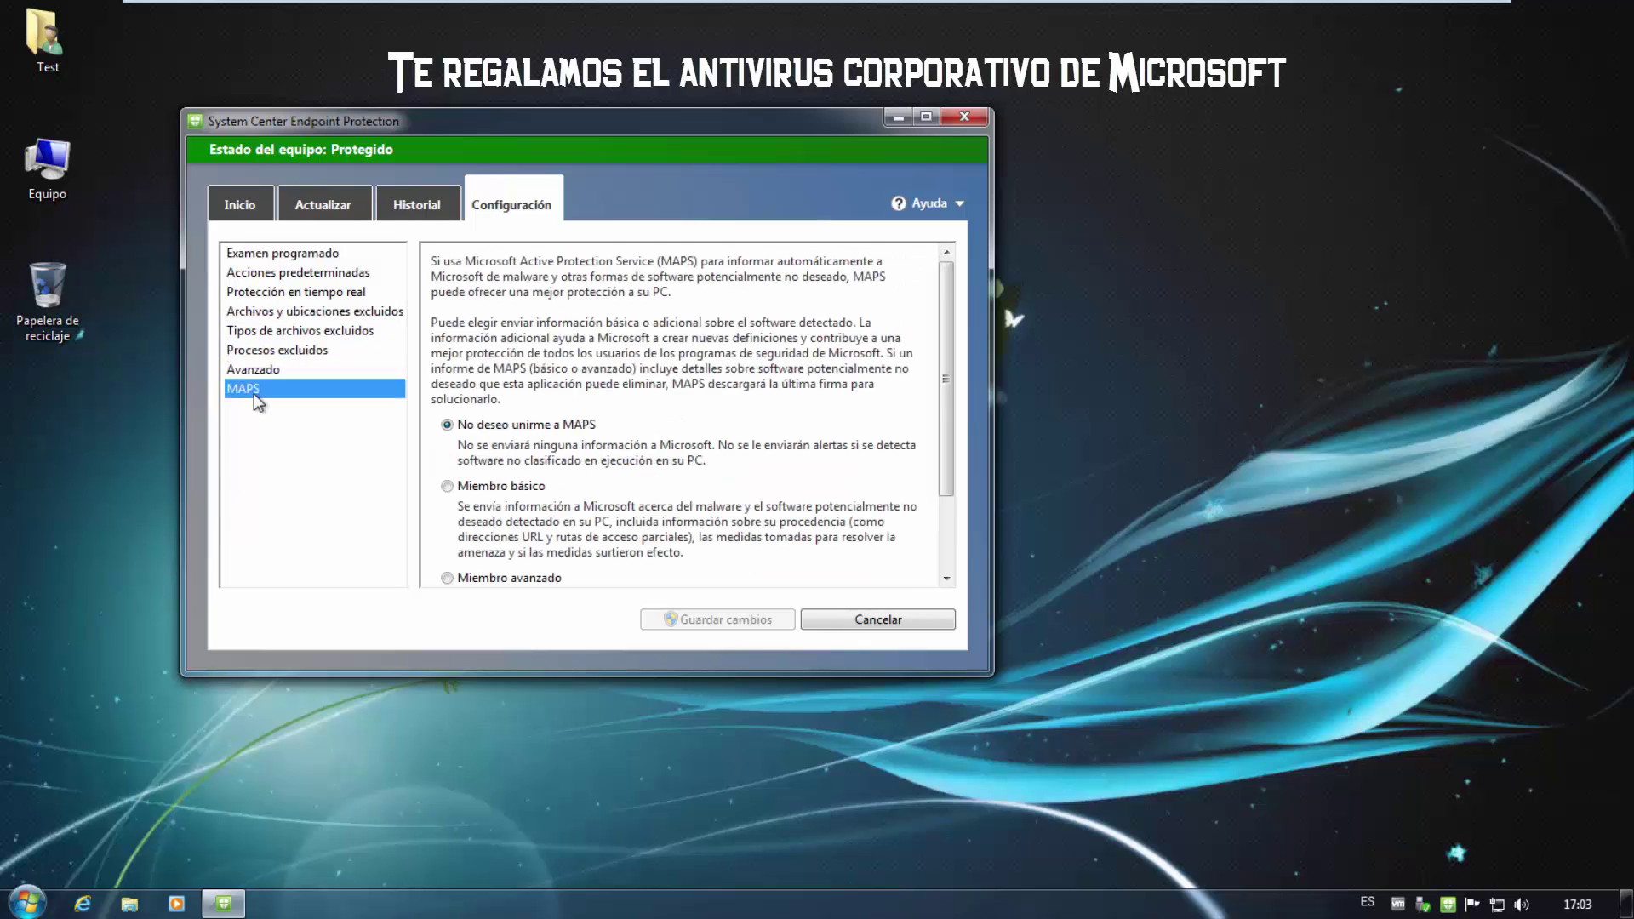
click(240, 204)
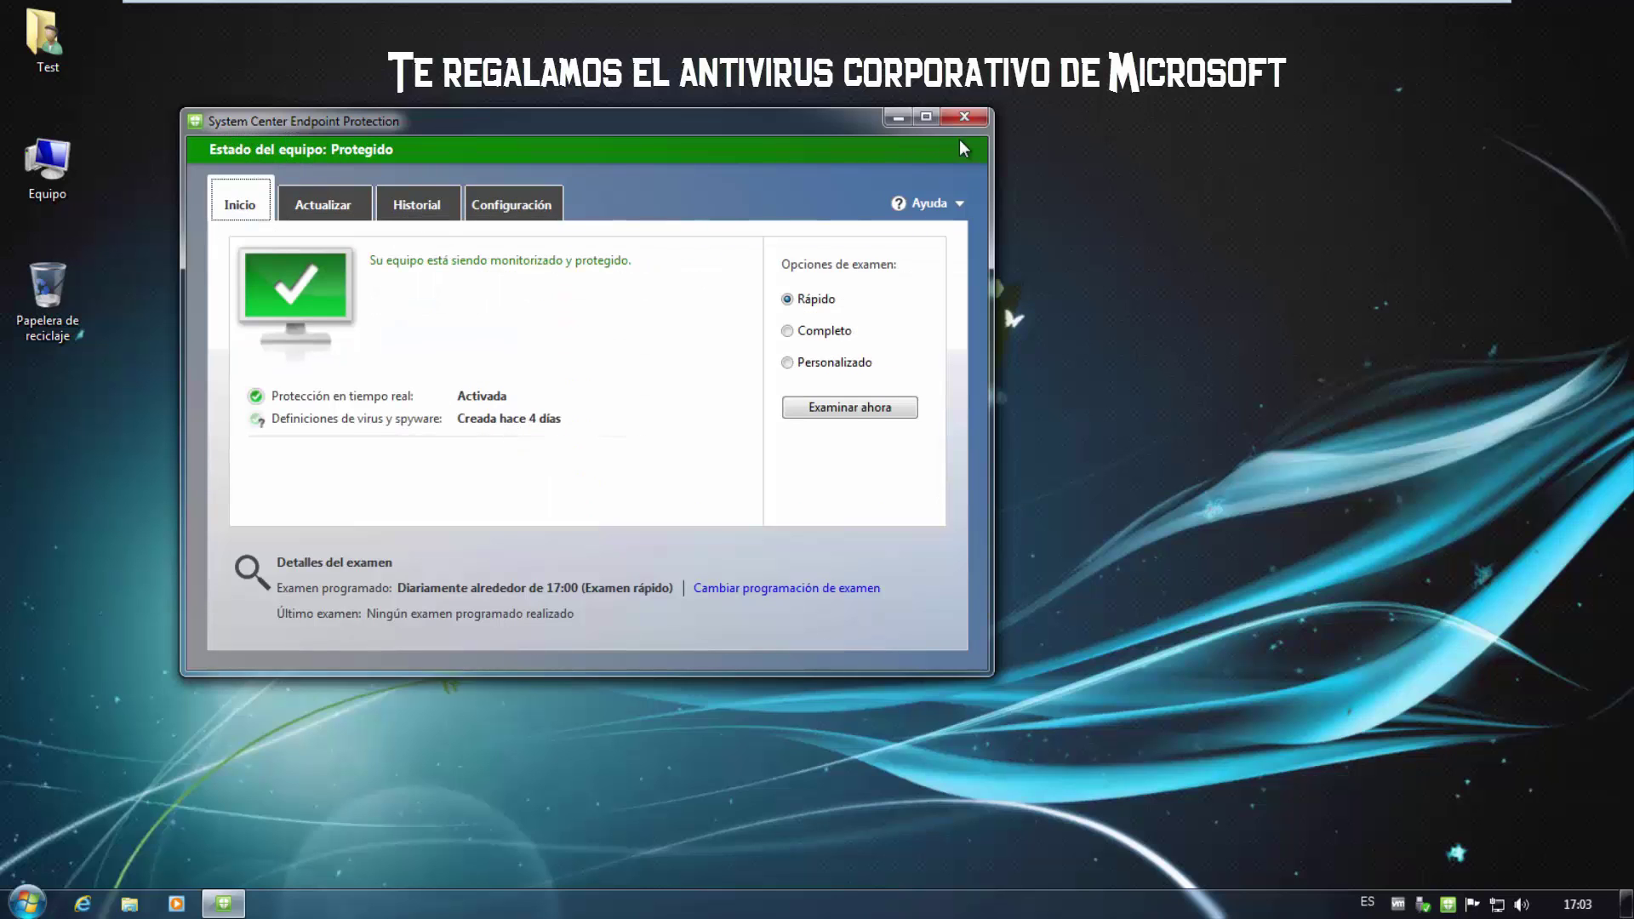
click(963, 115)
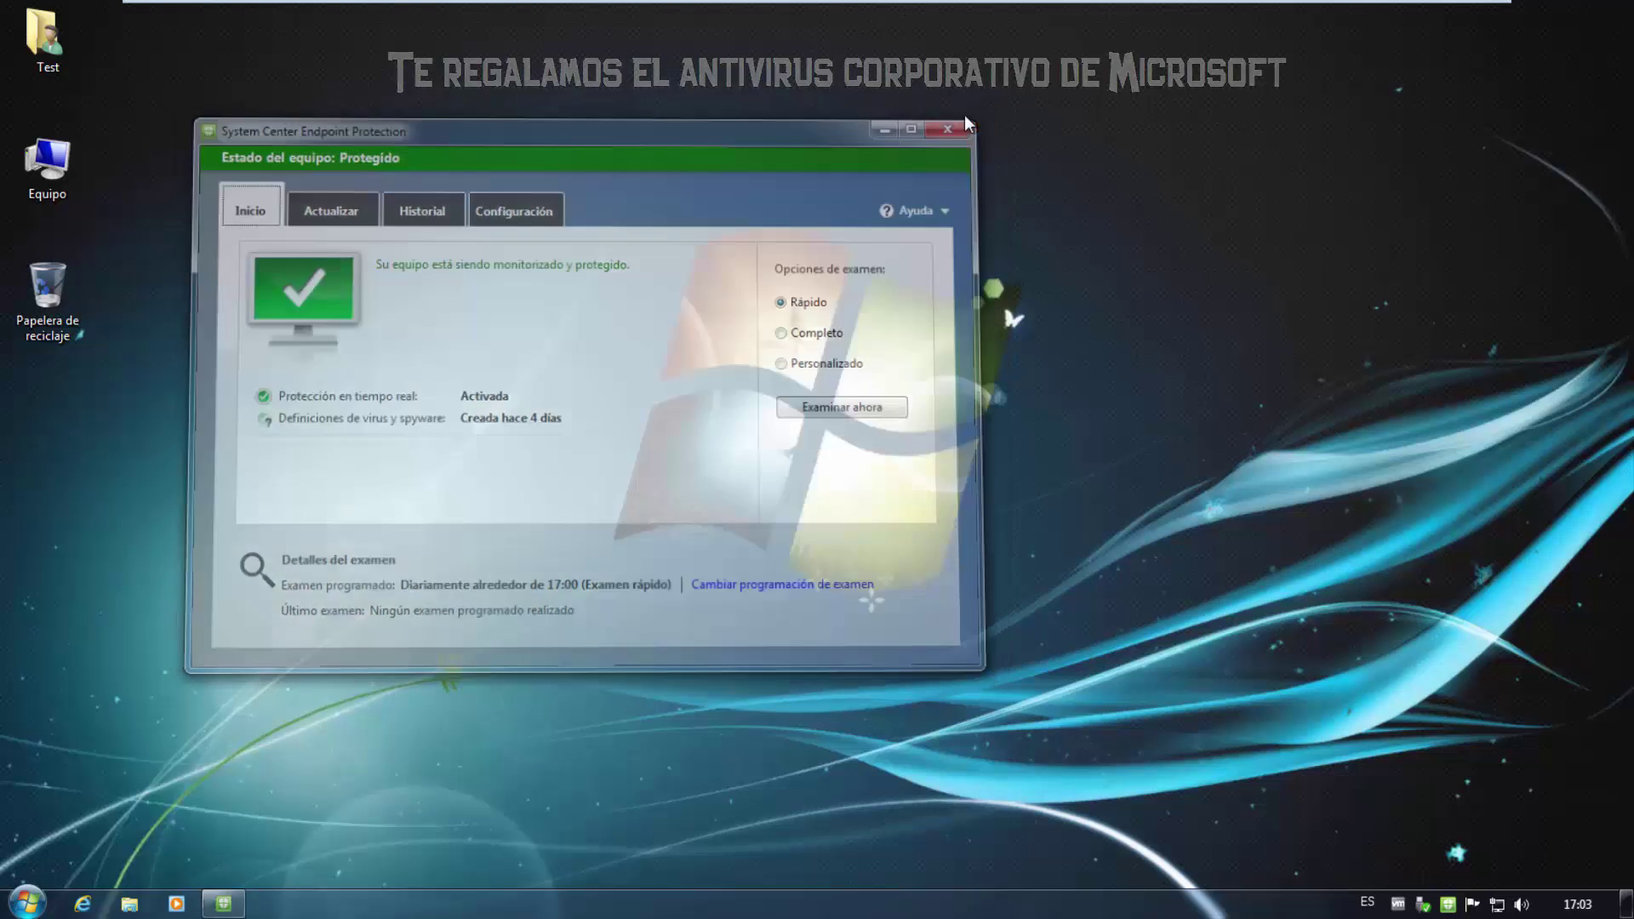
- Check the Windows edition, hardware details and activation status in the computer's properties, and close the window
right_click(54, 150)
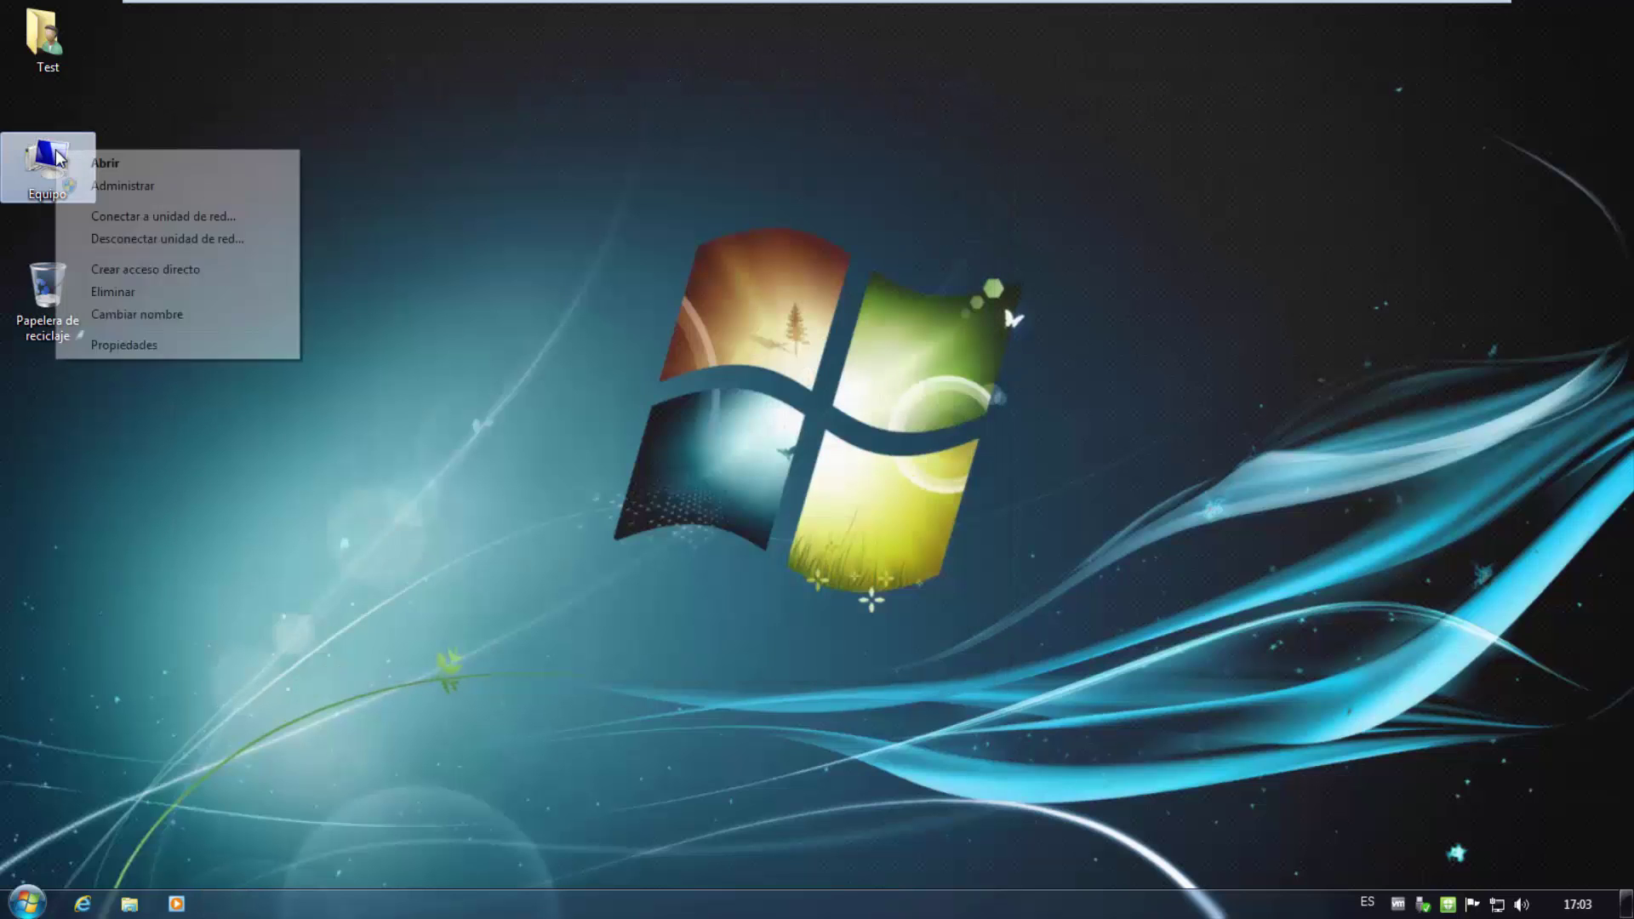
click(171, 342)
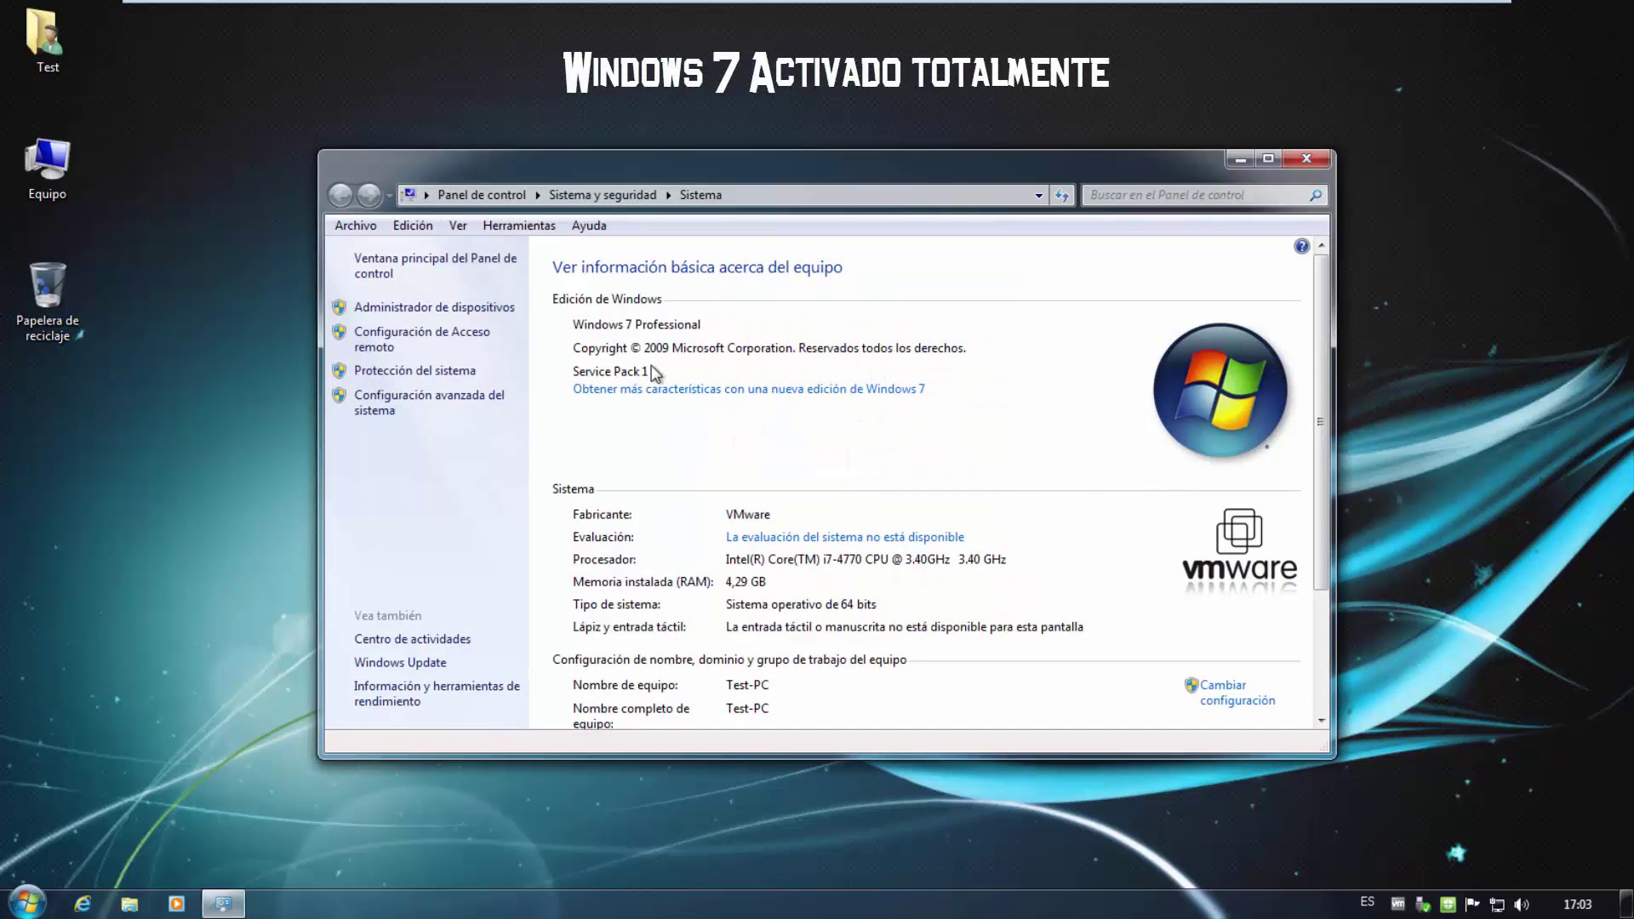
scroll(1320, 307, down, 2)
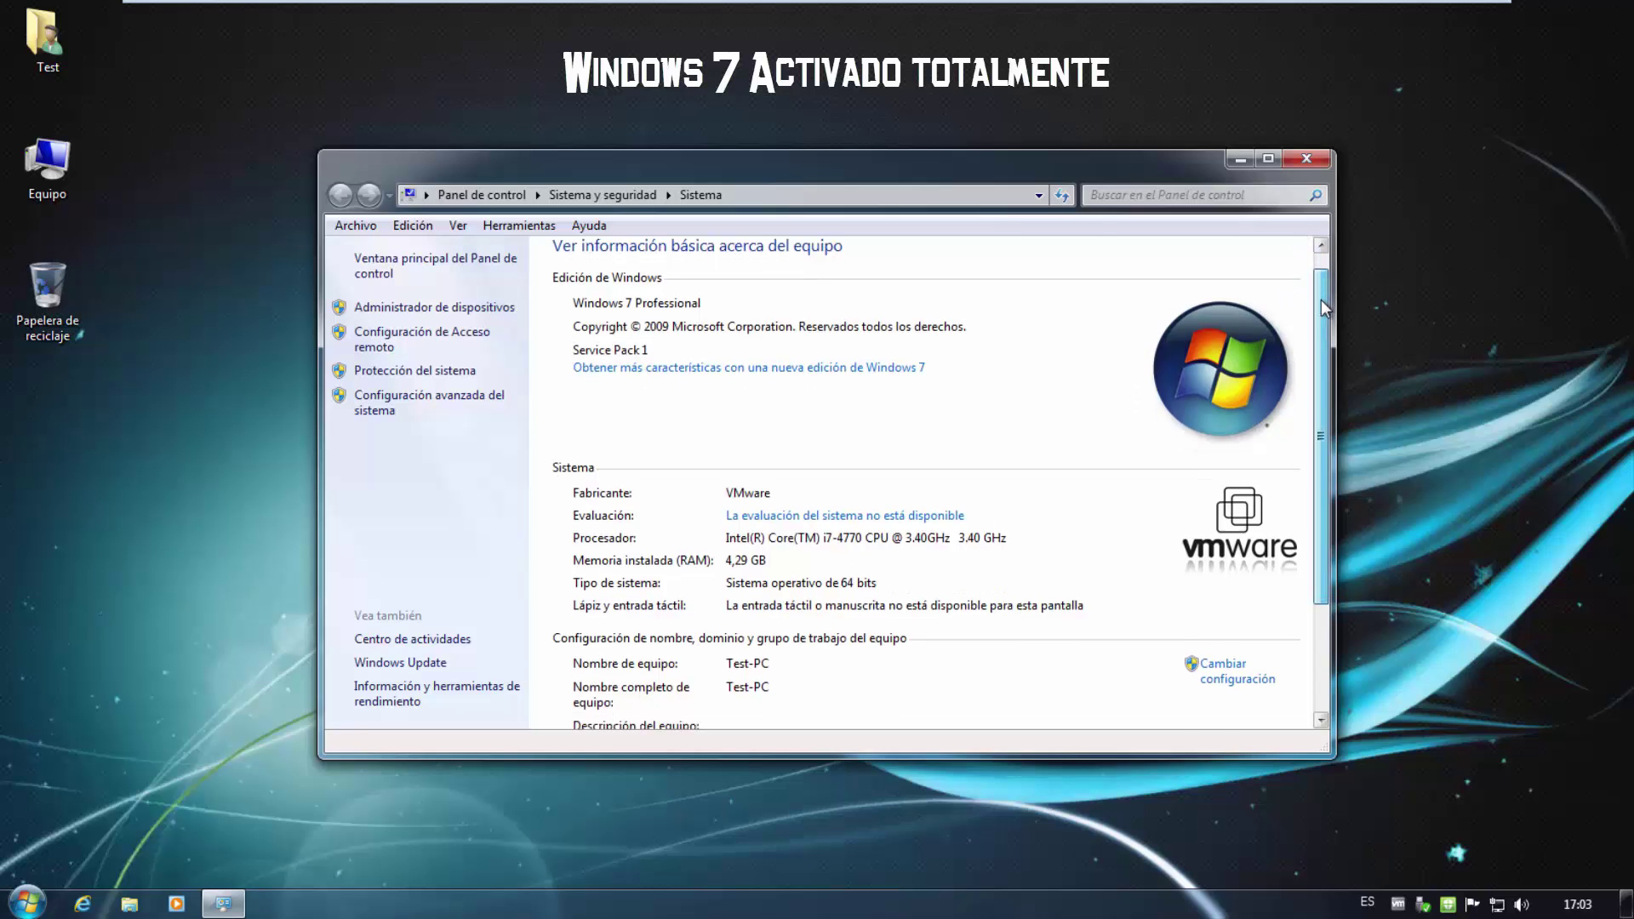
drag(1320, 325, 1323, 378)
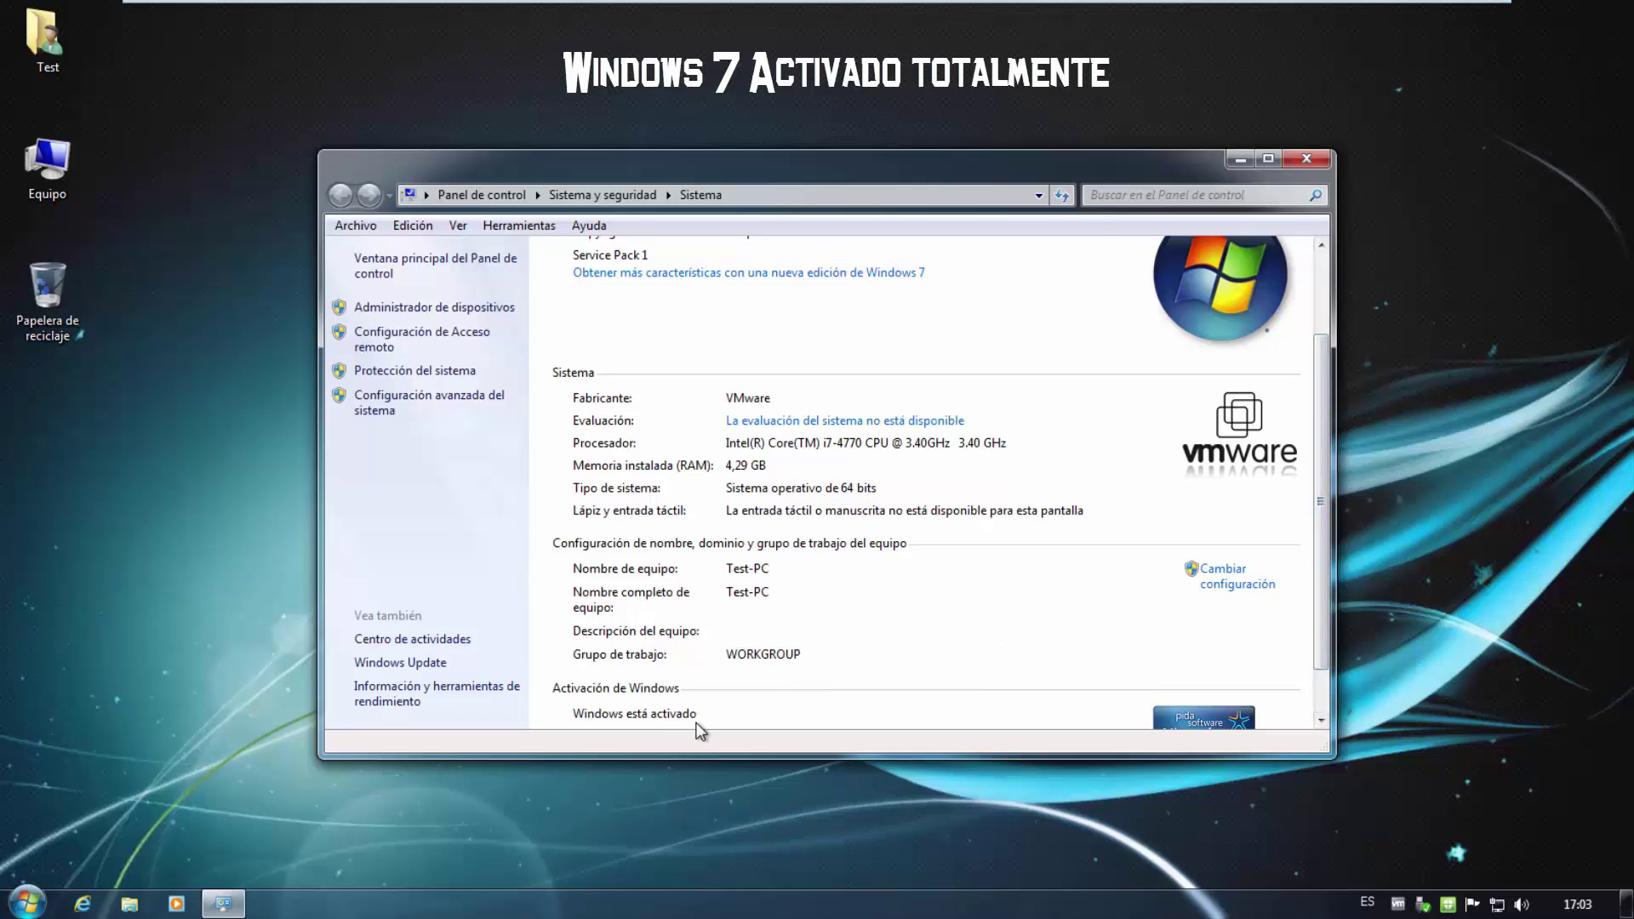
click(1304, 165)
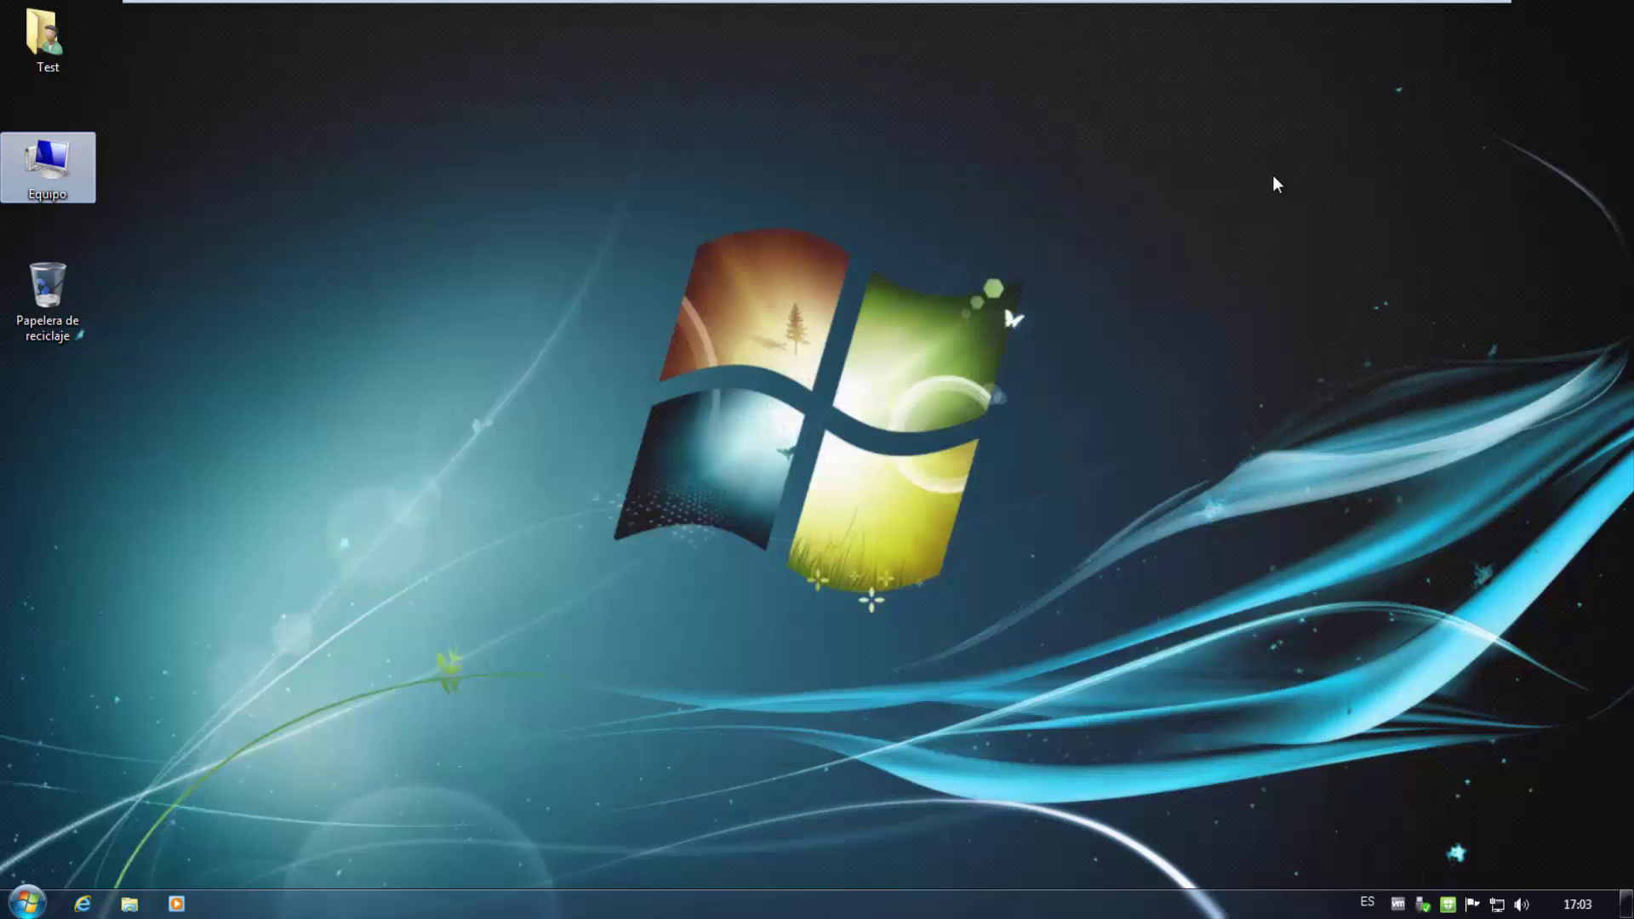
- Show the full list of installed programs and expand the Soporte para este equipo folder
click(27, 900)
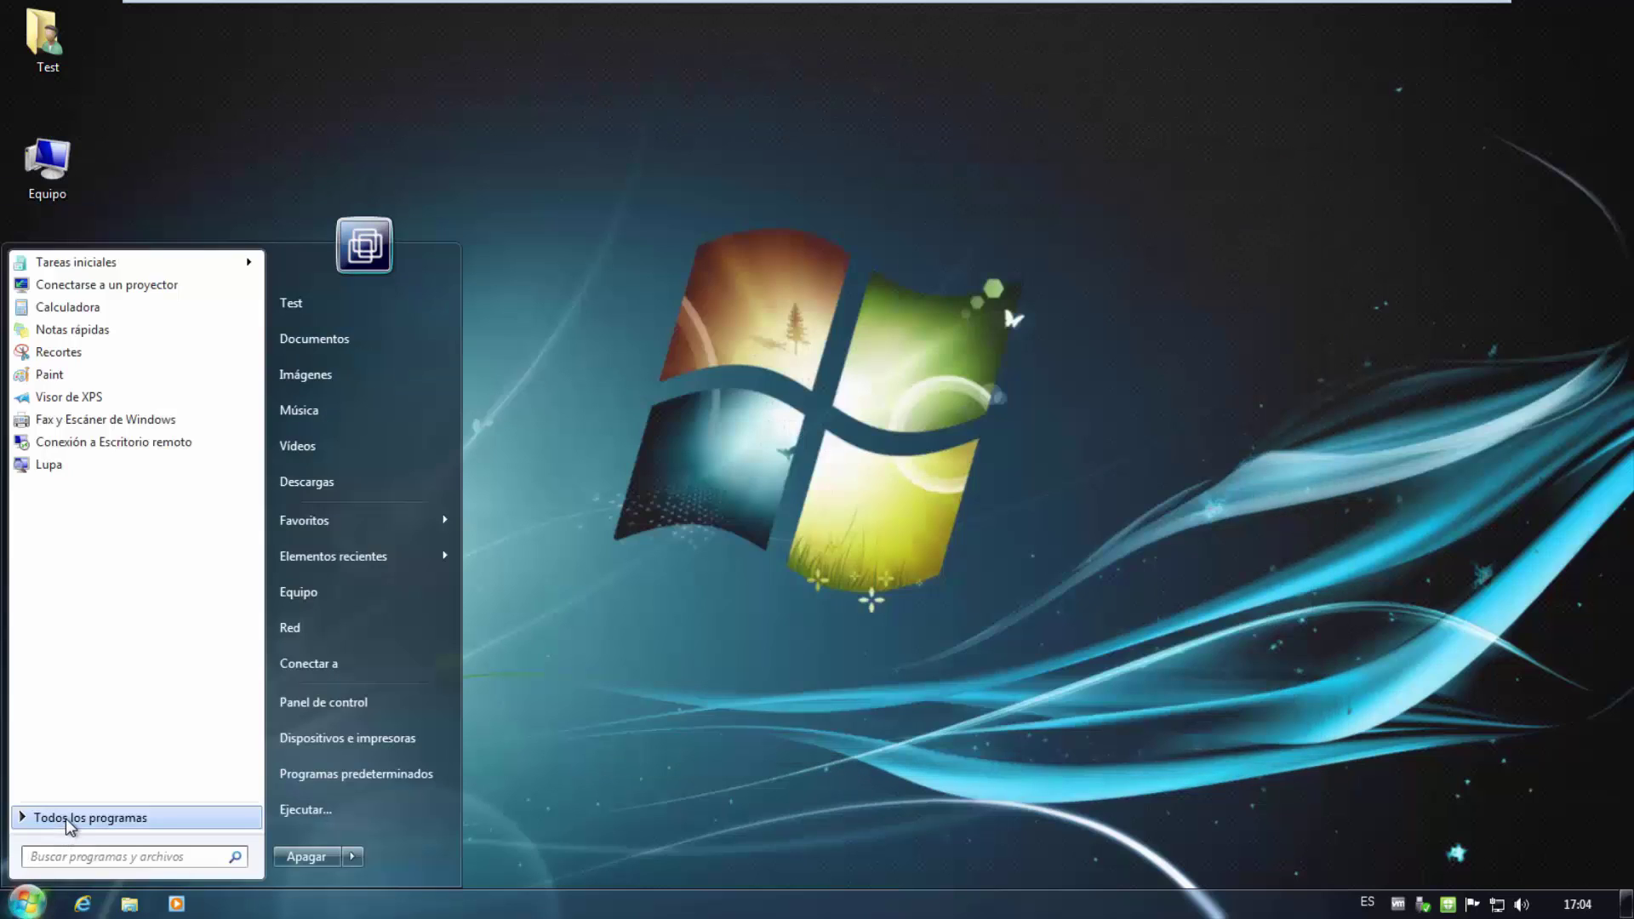
click(68, 817)
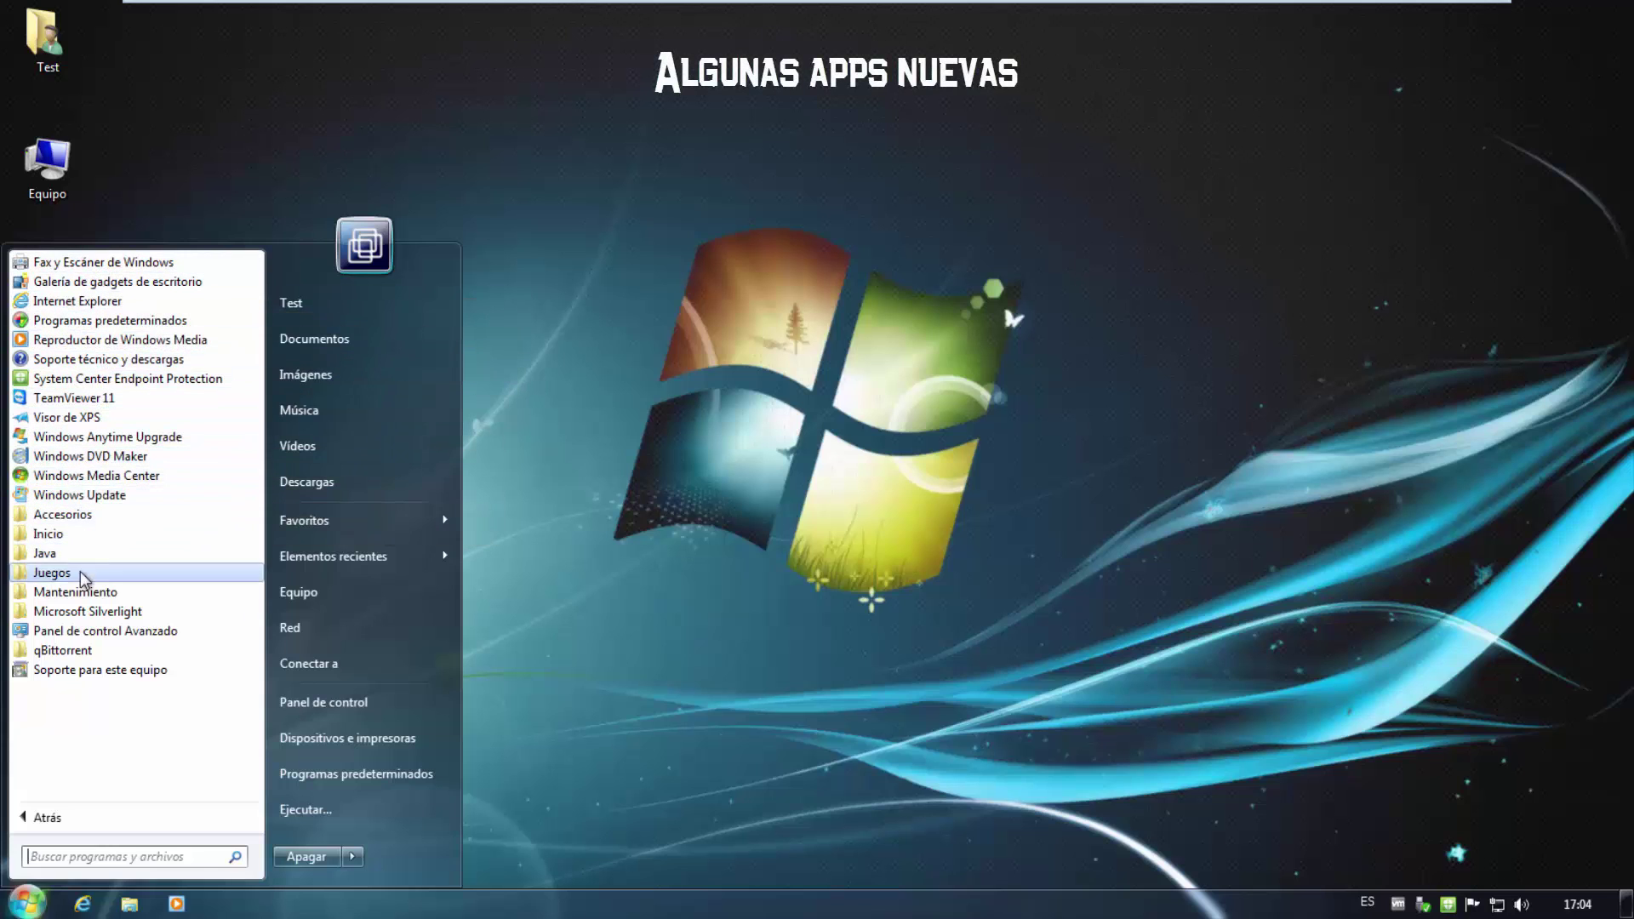
click(68, 673)
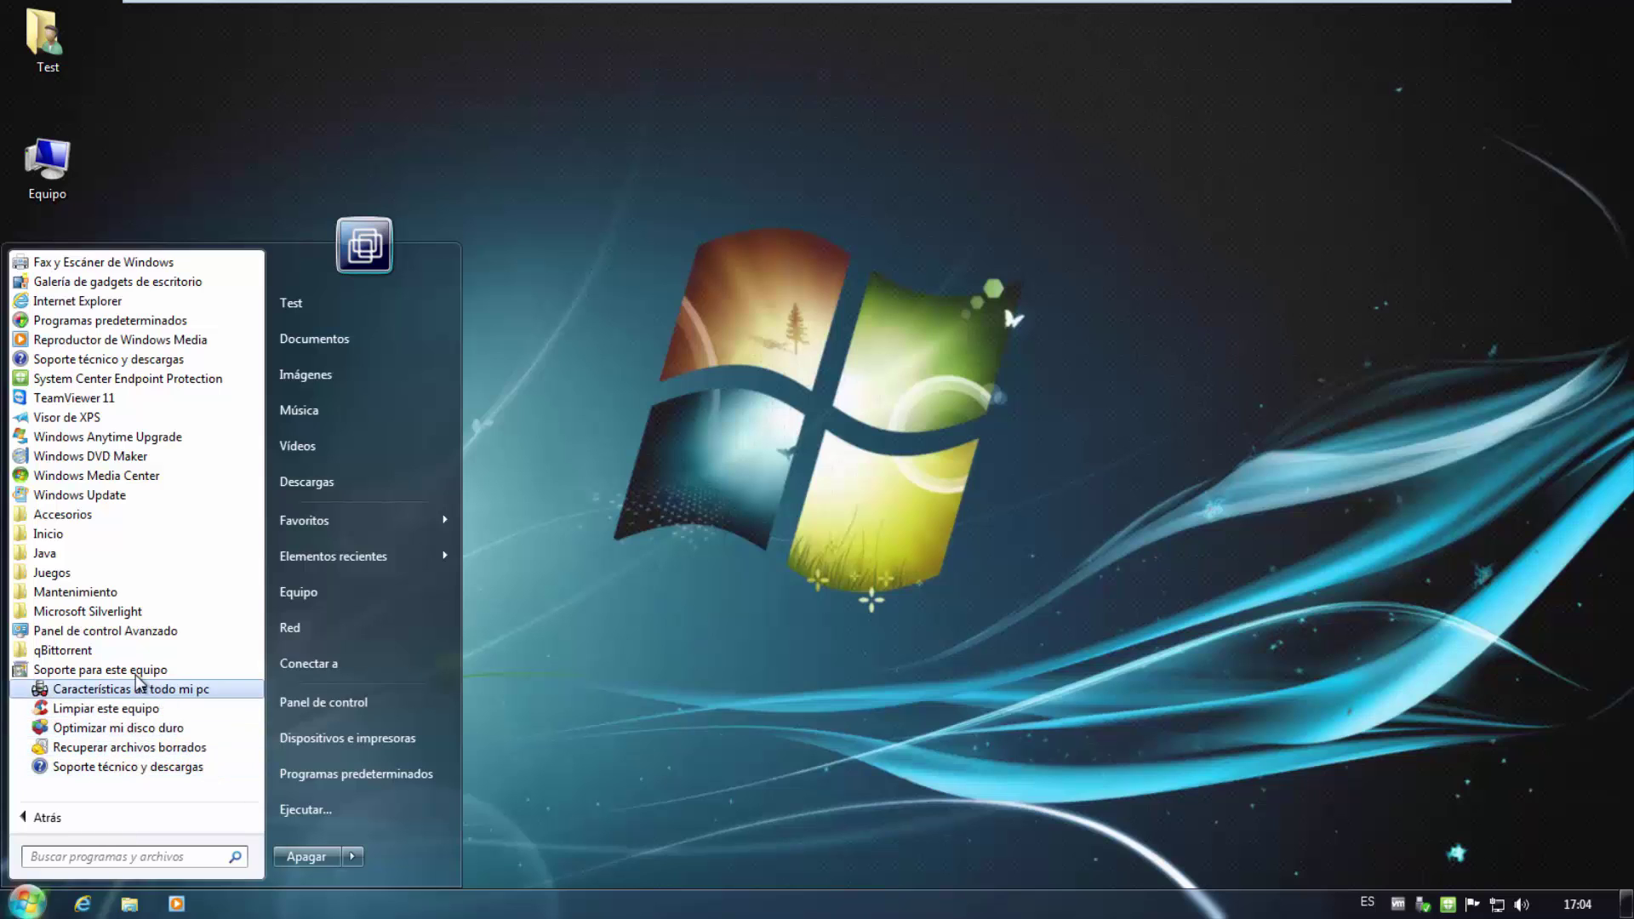
- Expand the Panel de control Avanzado folder in the program list and browse through its entries
click(119, 633)
scroll(123, 638, up, 2)
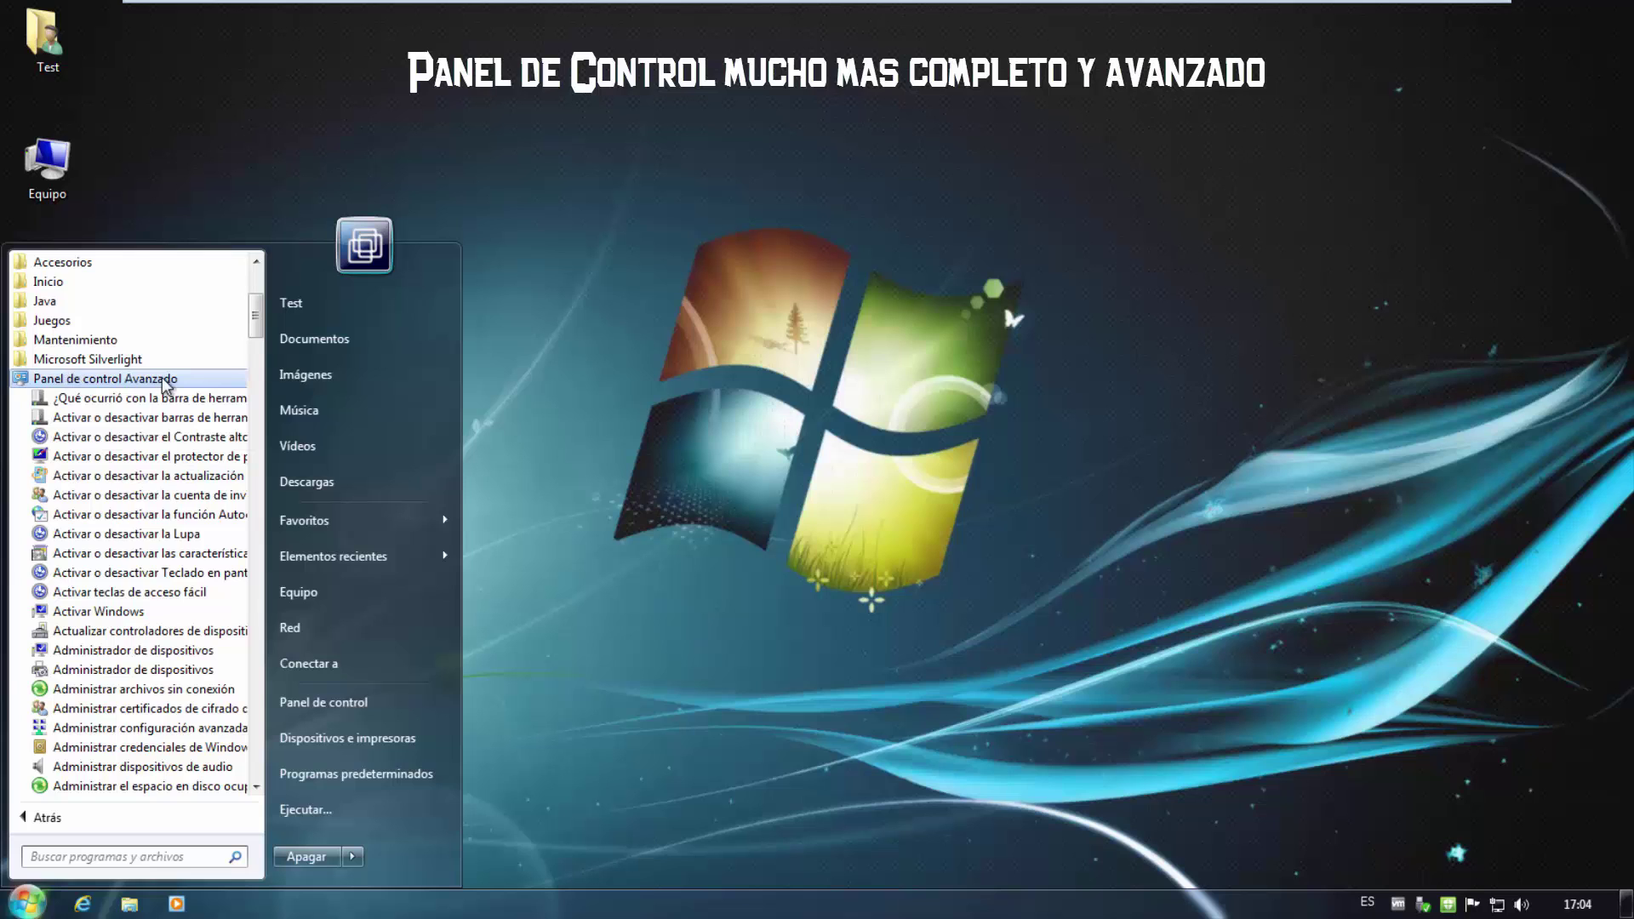
drag(258, 315, 262, 763)
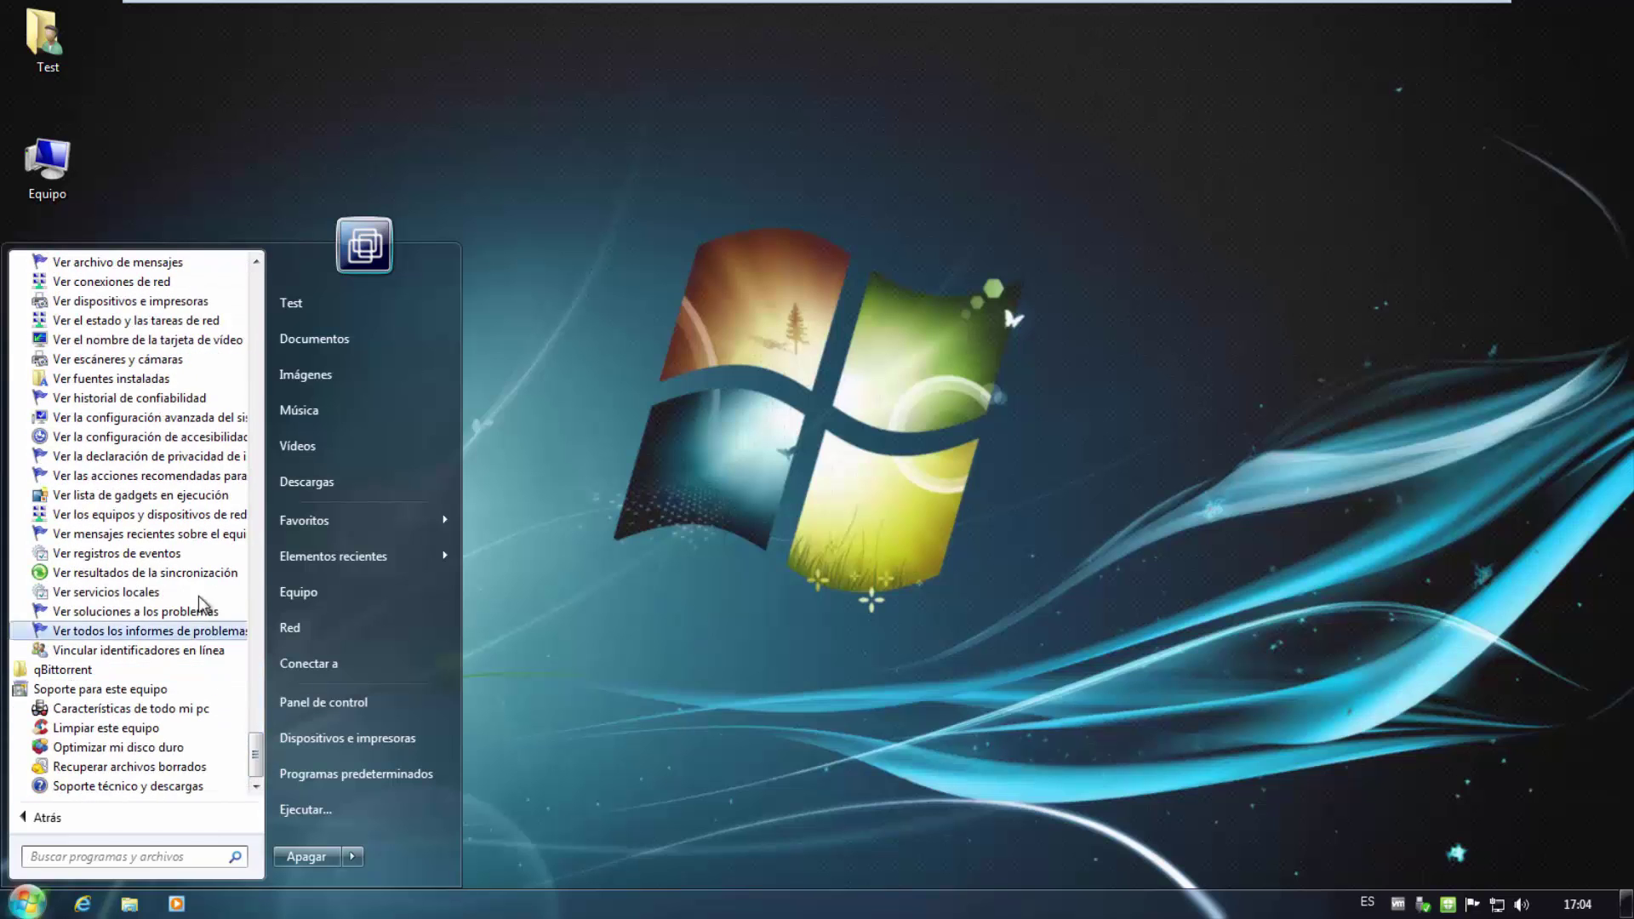
scroll(175, 583, up, 3)
scroll(175, 595, up, 11)
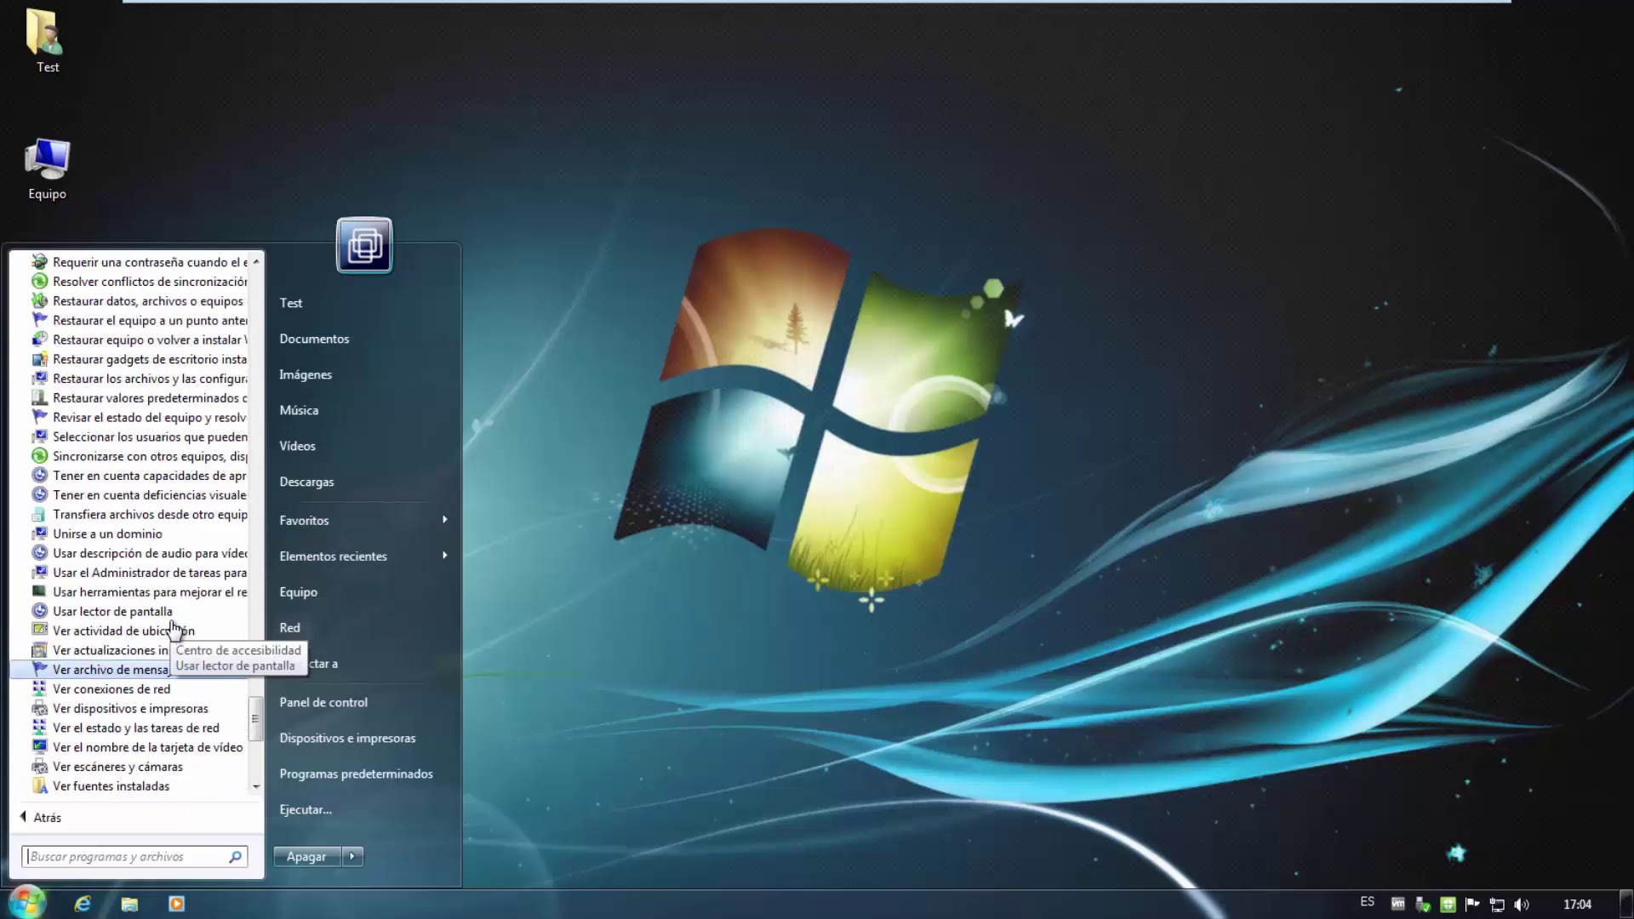
scroll(170, 617, up, 9)
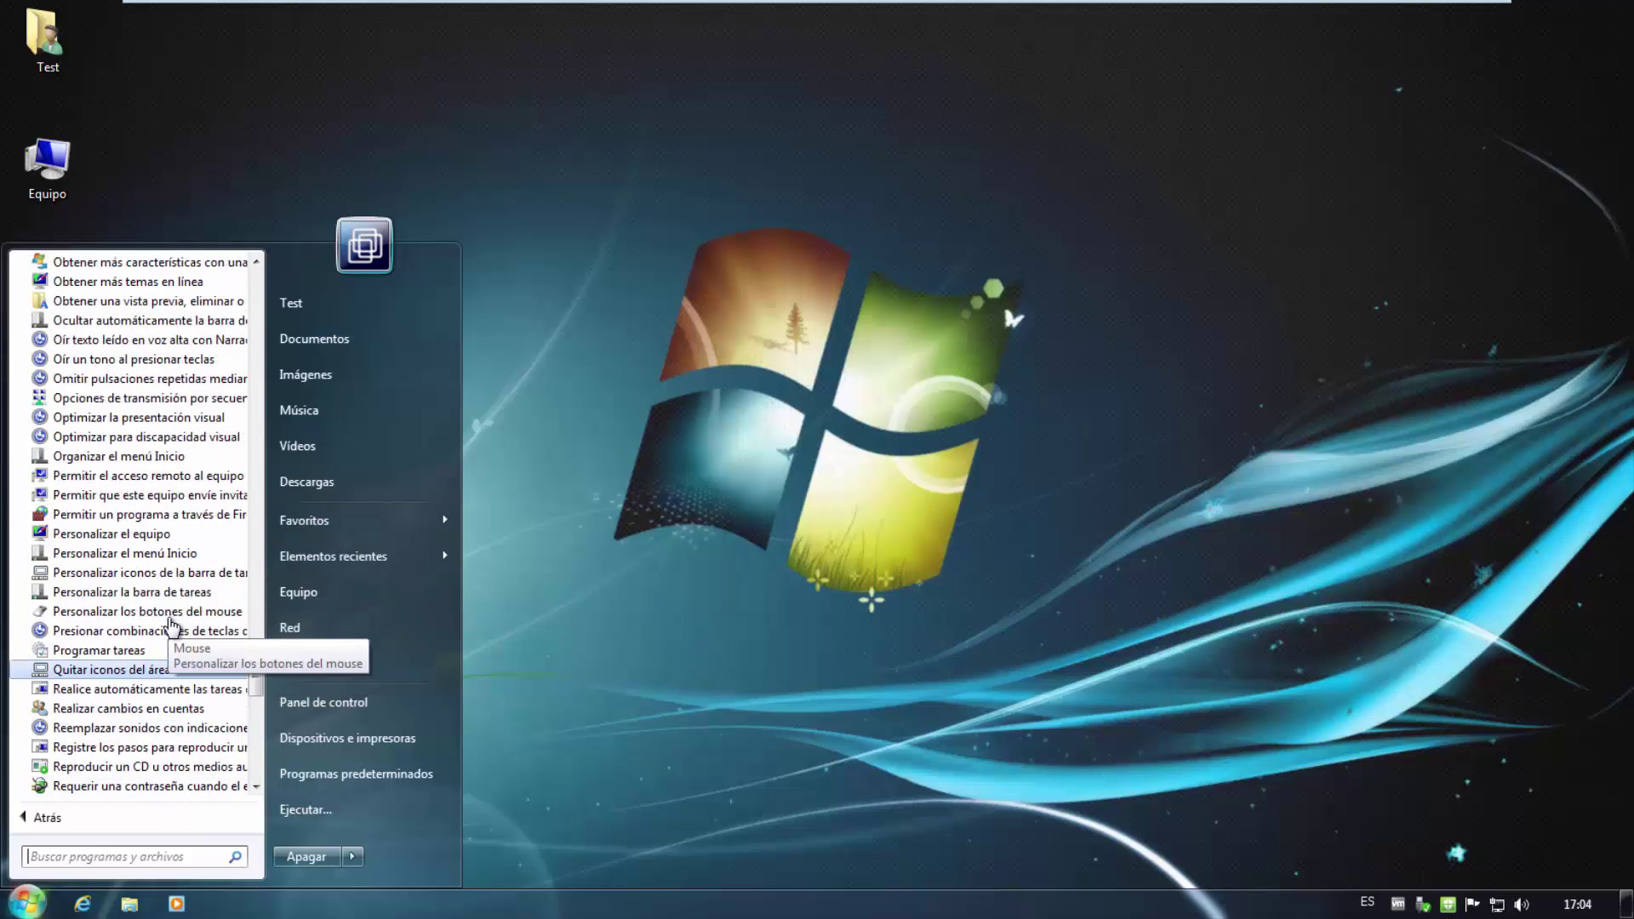
scroll(159, 601, up, 6)
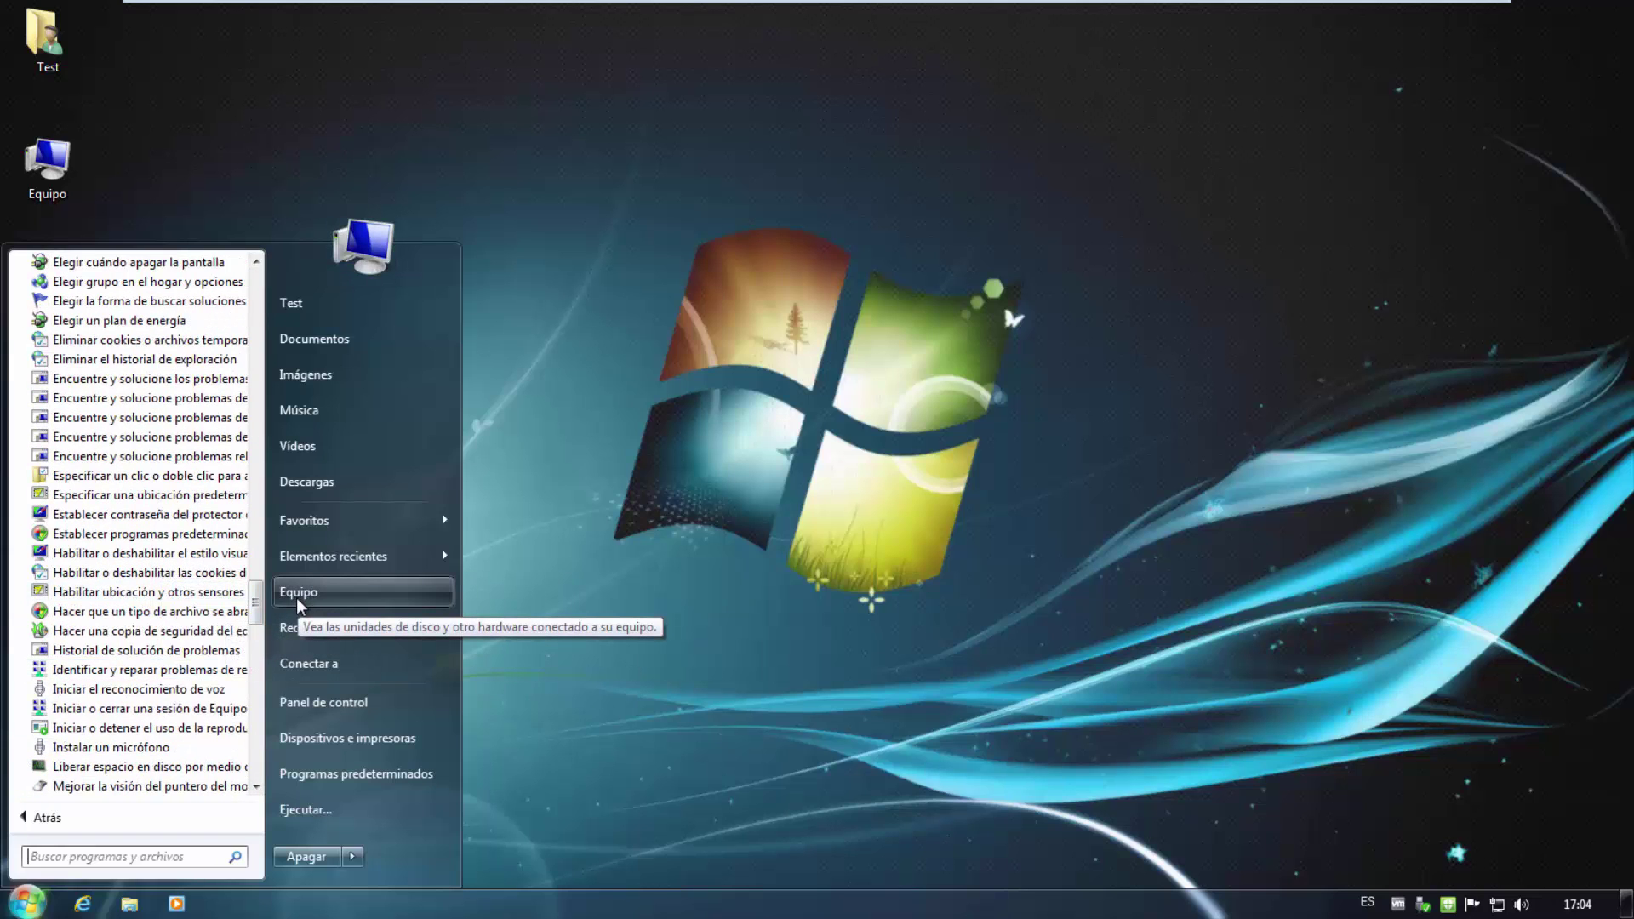
- Open the Test user folder to view its contents, and close it
click(320, 299)
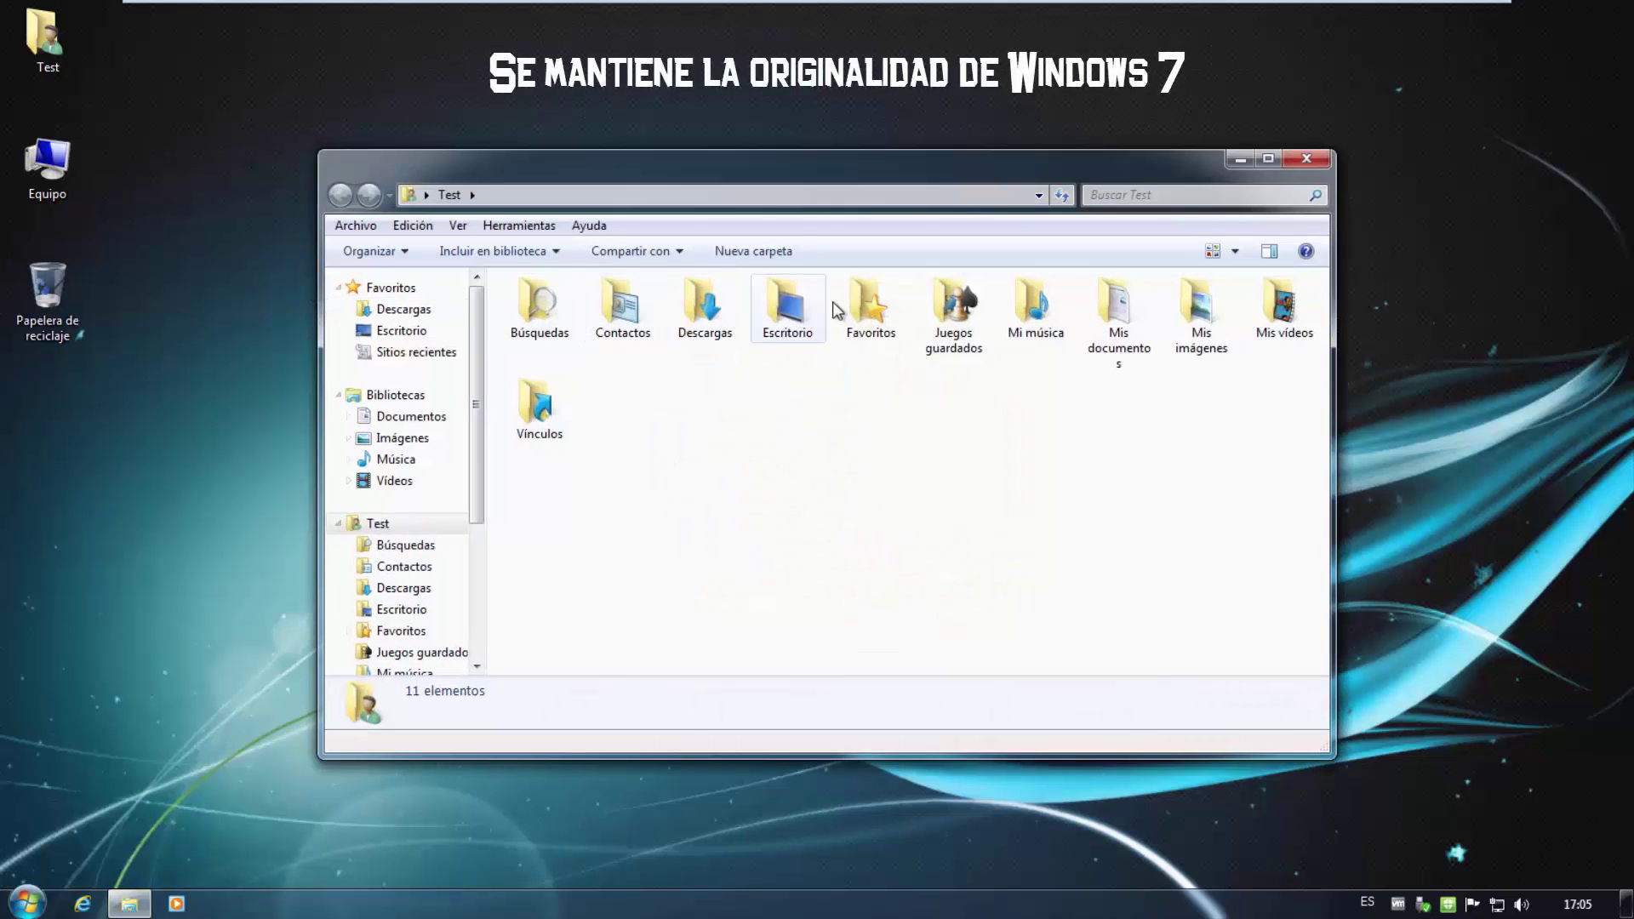
click(1324, 163)
- Open the Panel de control maximized, display its items as Iconos grandes, and close it
click(27, 902)
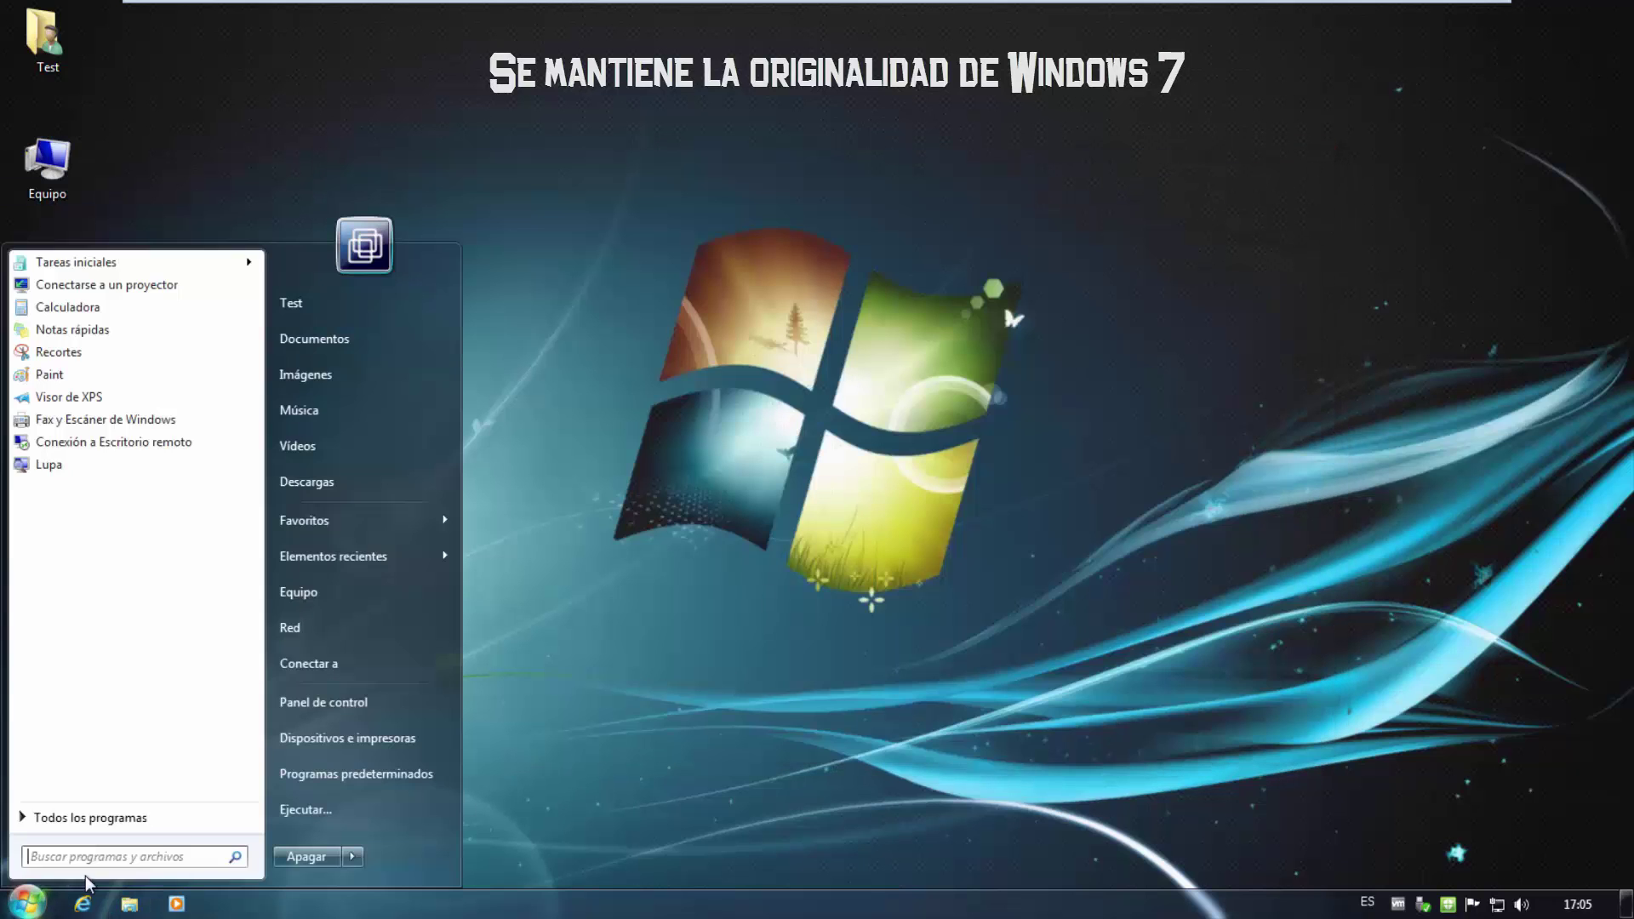
click(333, 704)
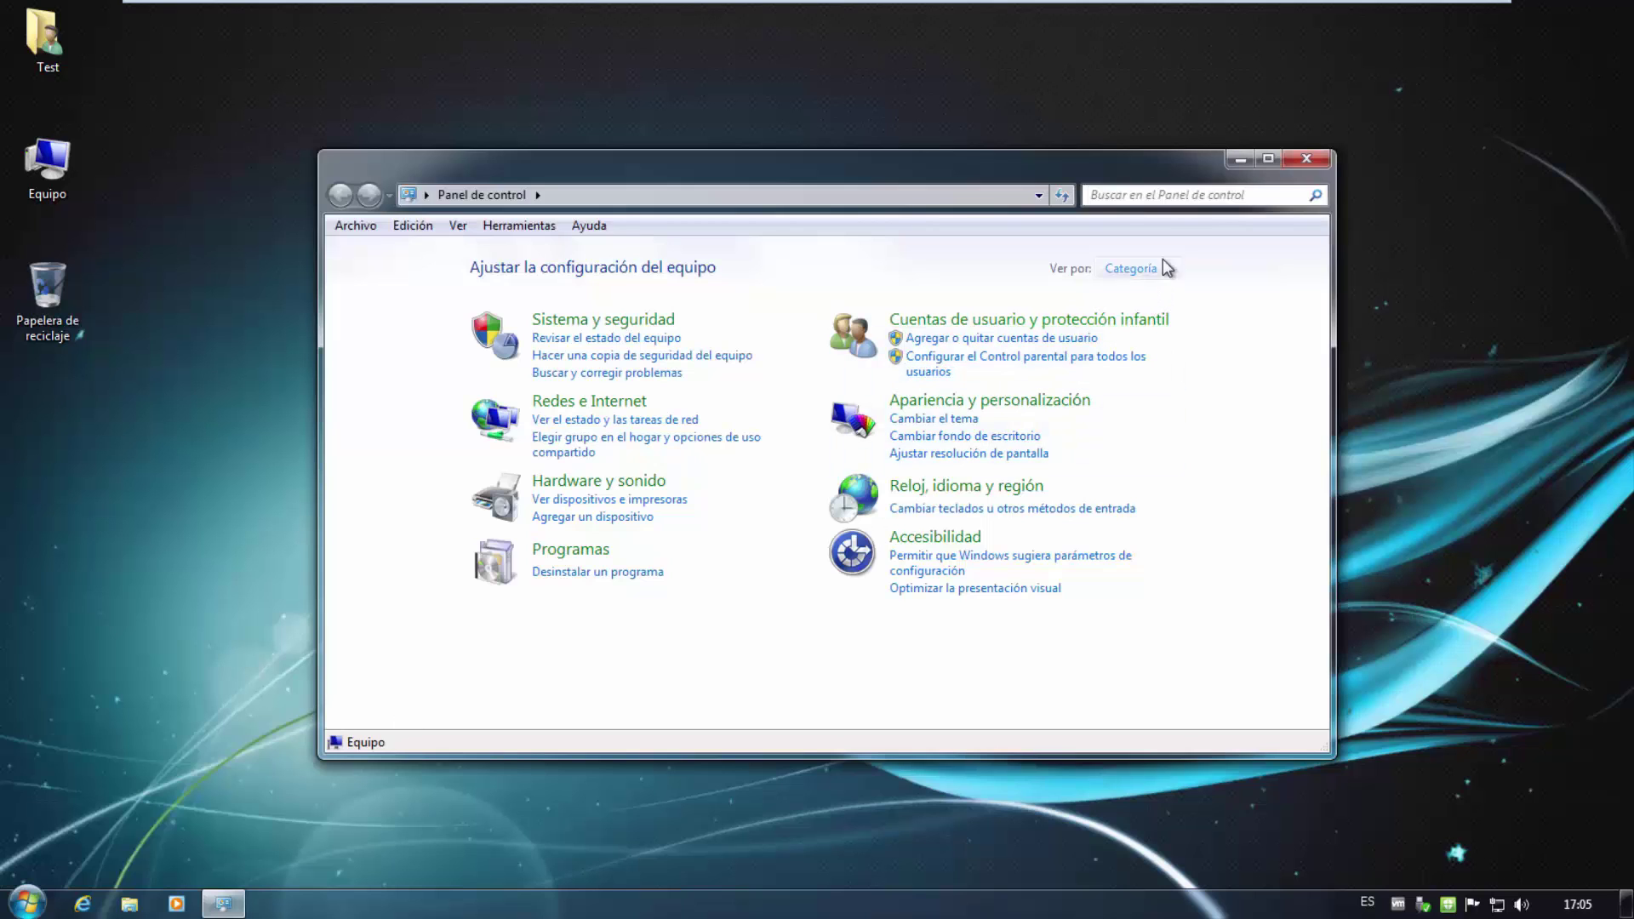
double_click(1162, 177)
click(1153, 114)
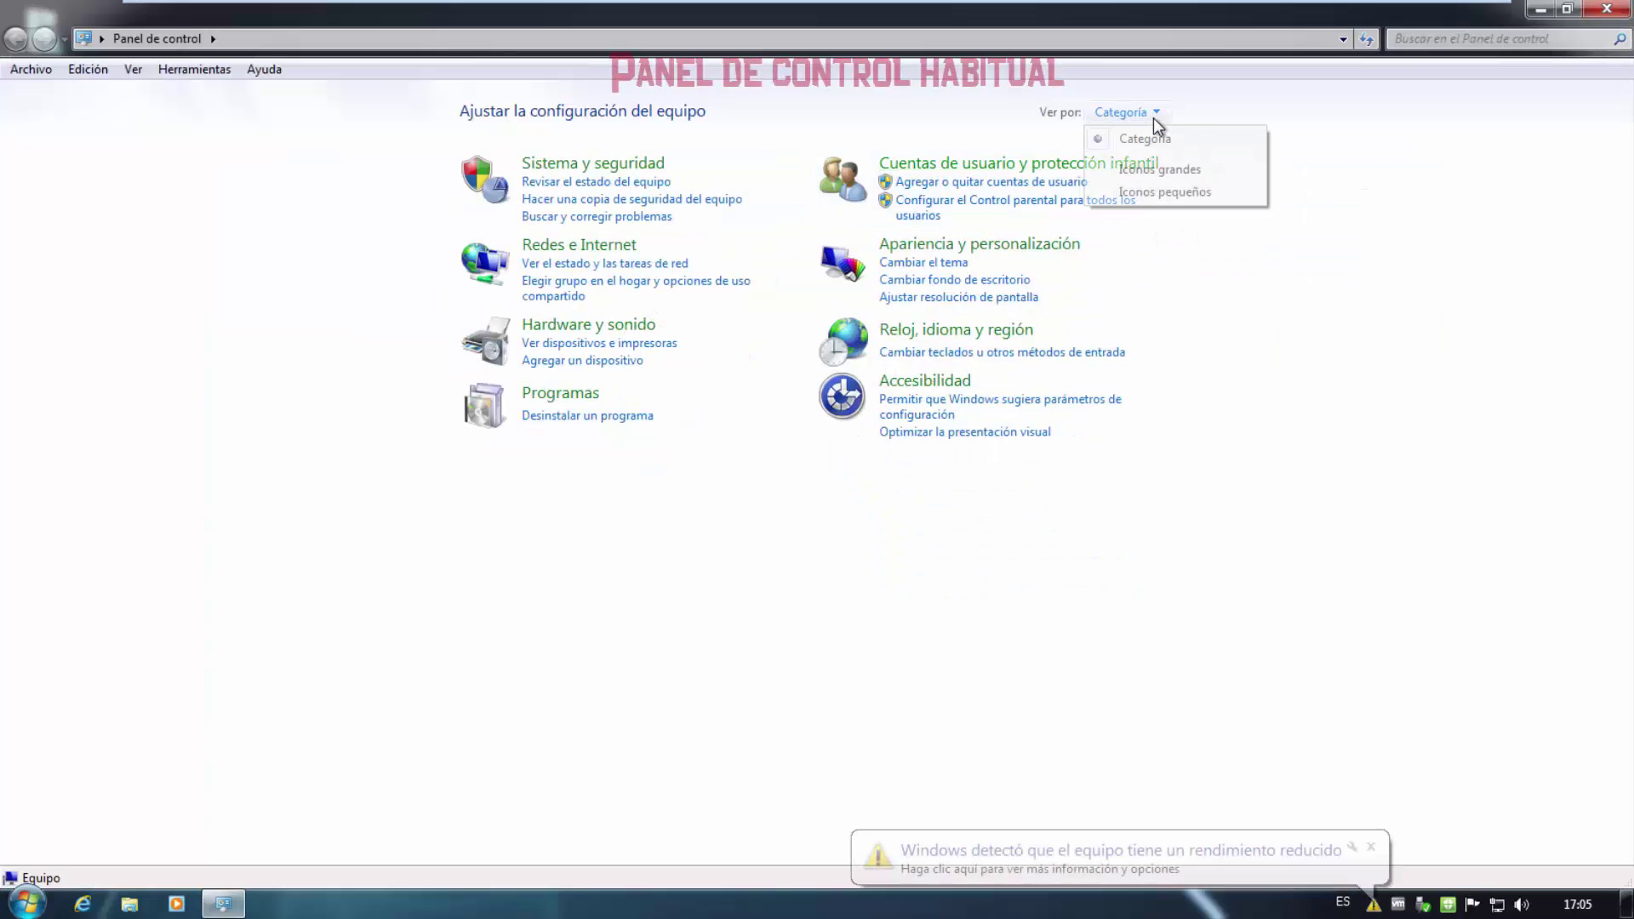
click(1140, 174)
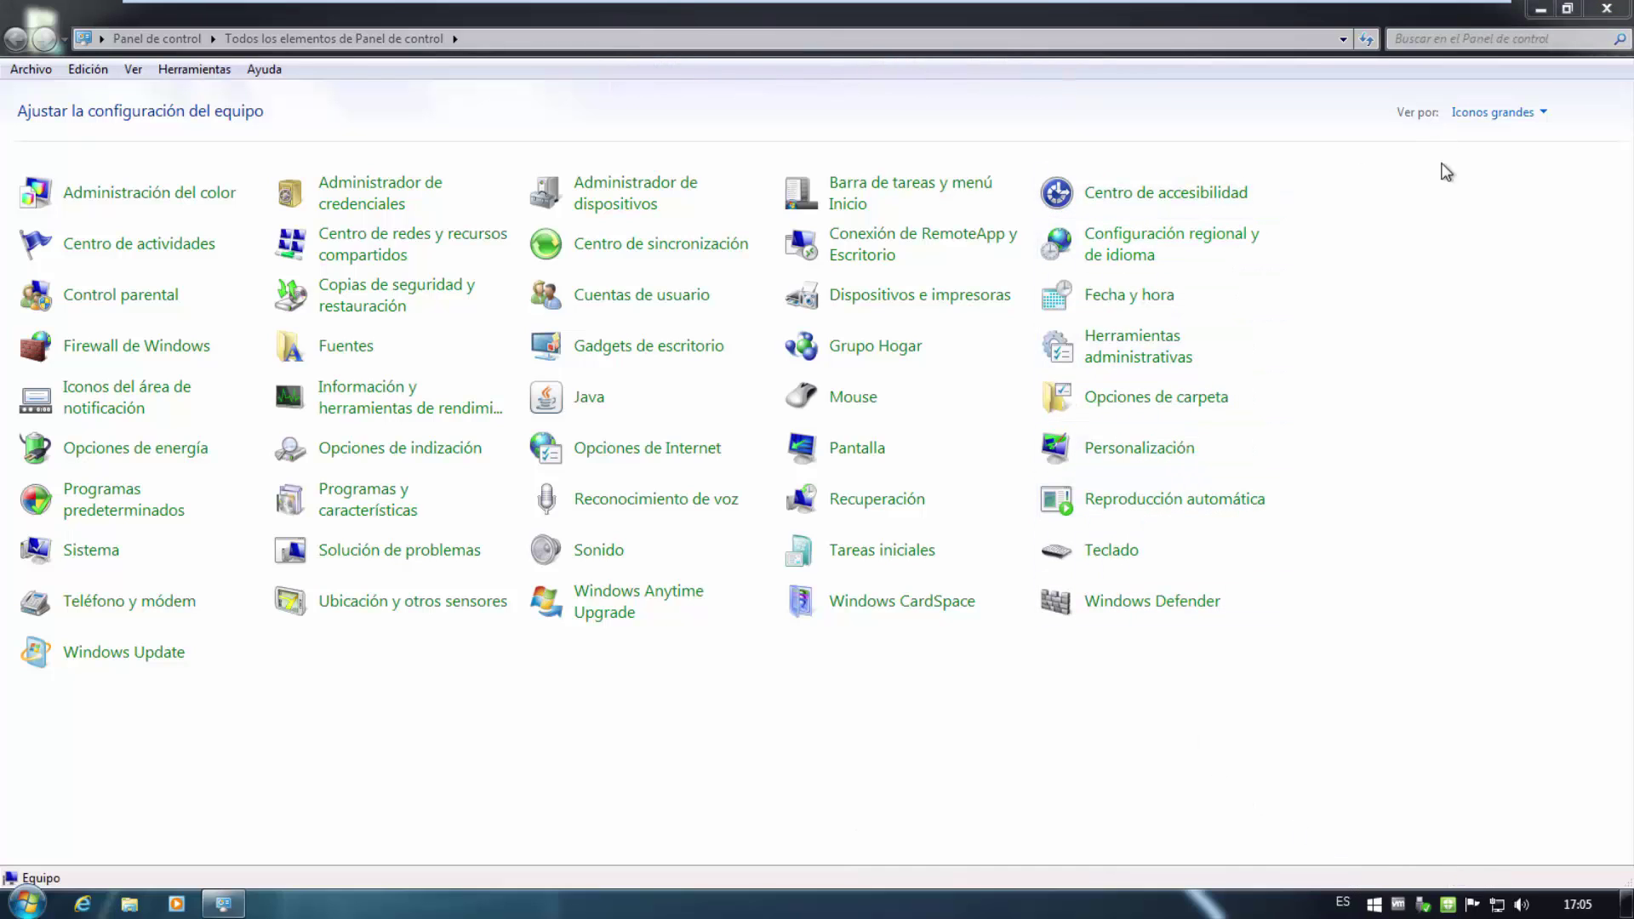
click(1606, 10)
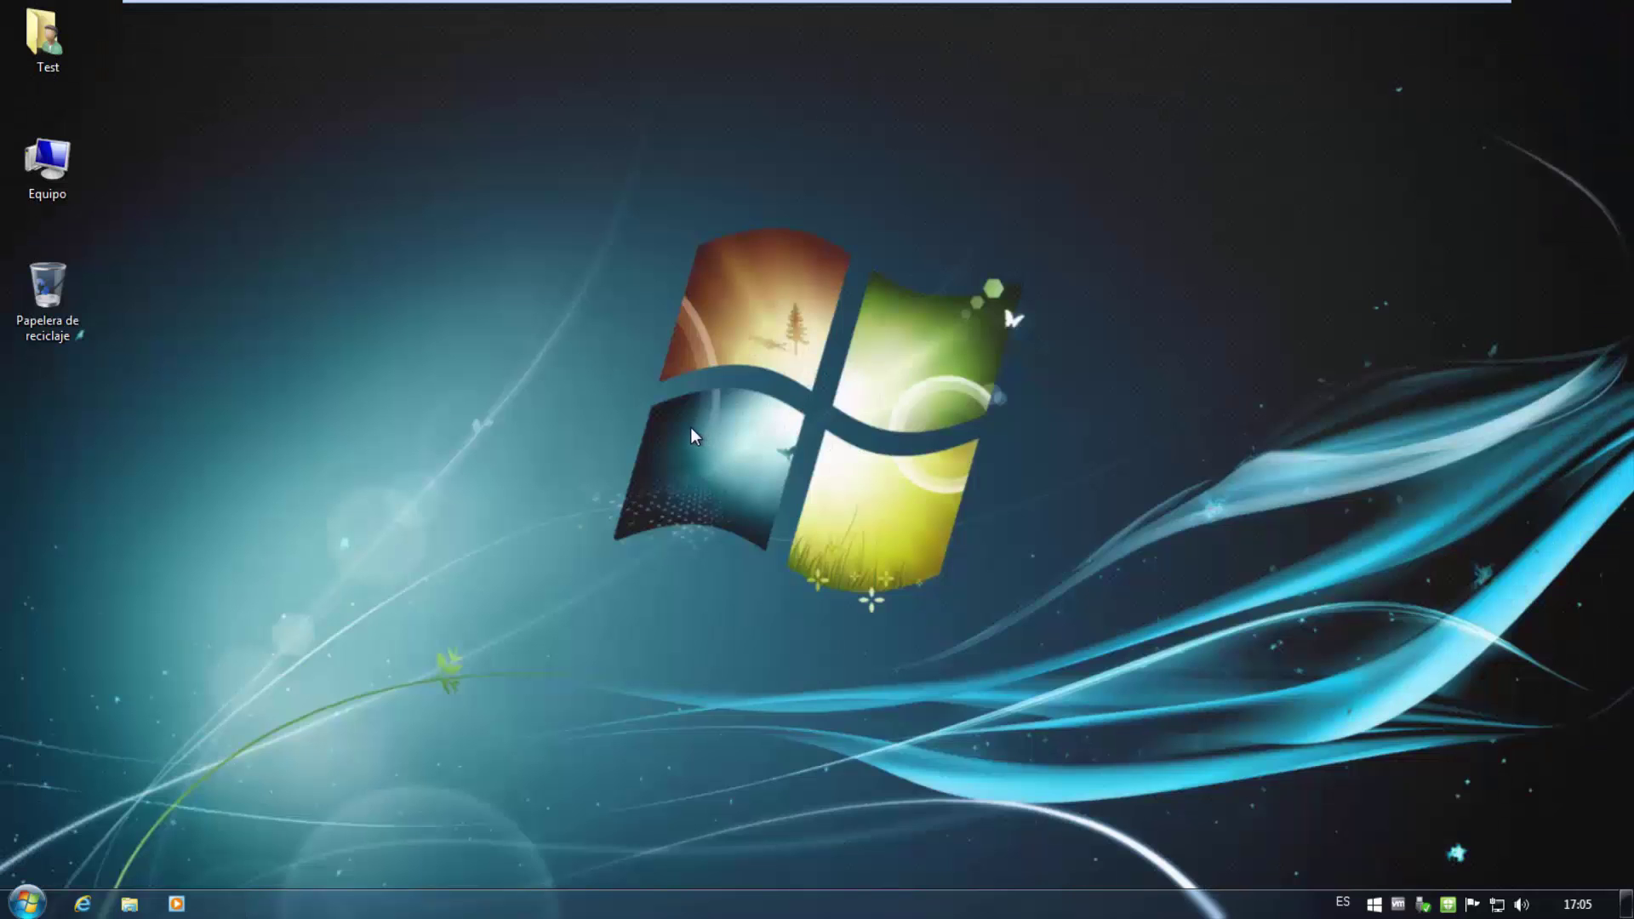
- Examine the desktop's context menu, including its Command Prompt options, and dismiss it
right_click(416, 197)
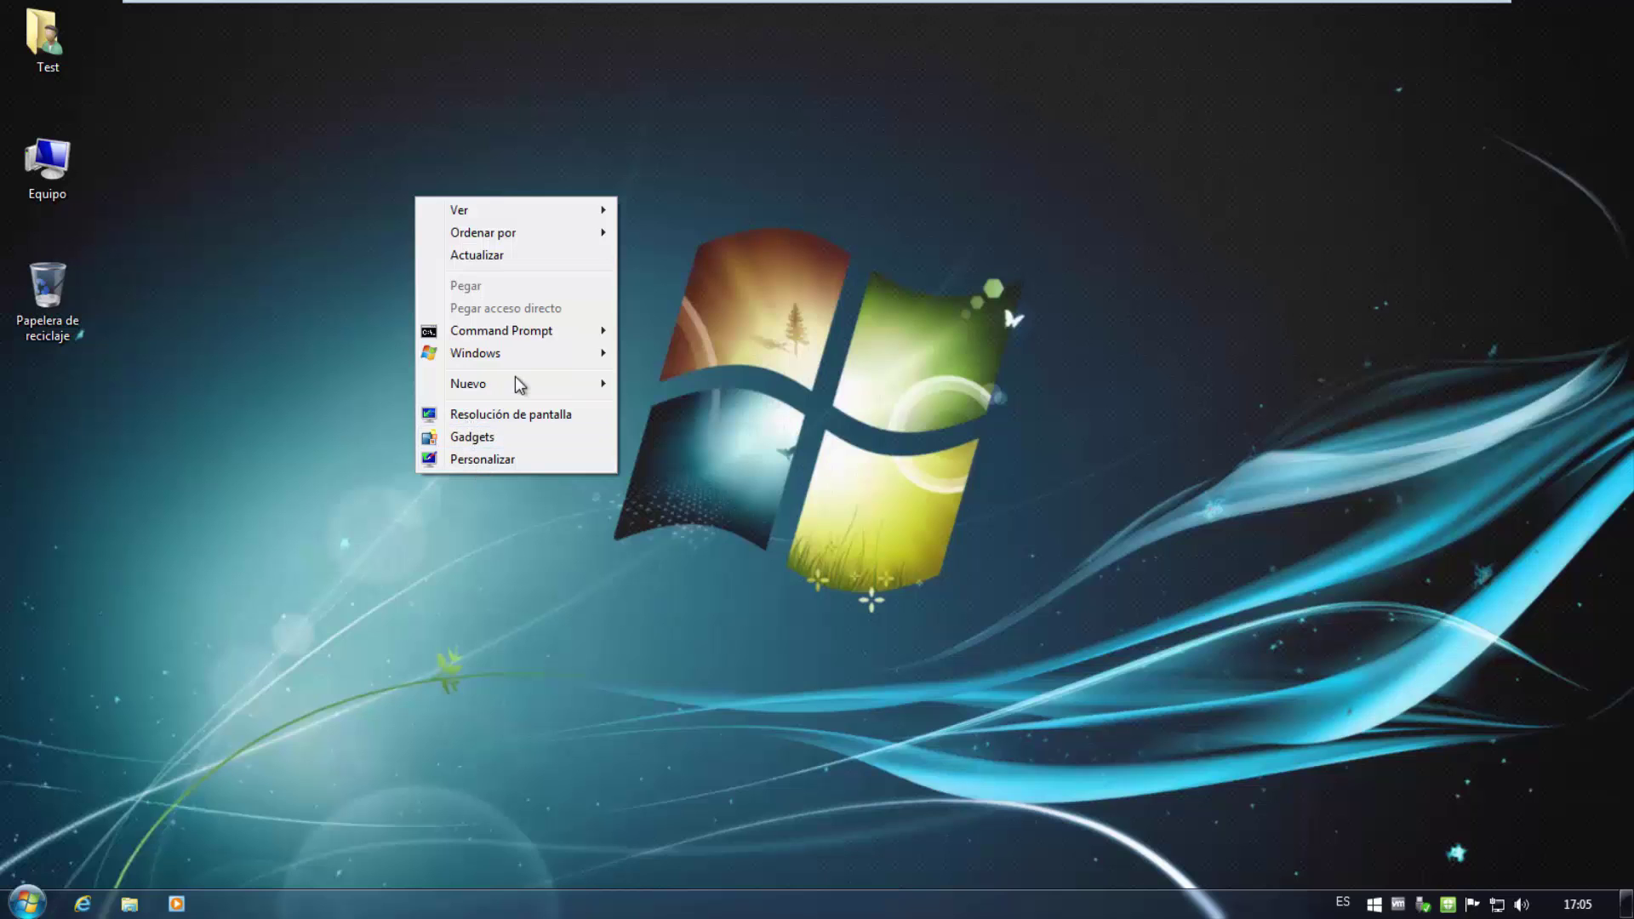
mouse_move(540, 335)
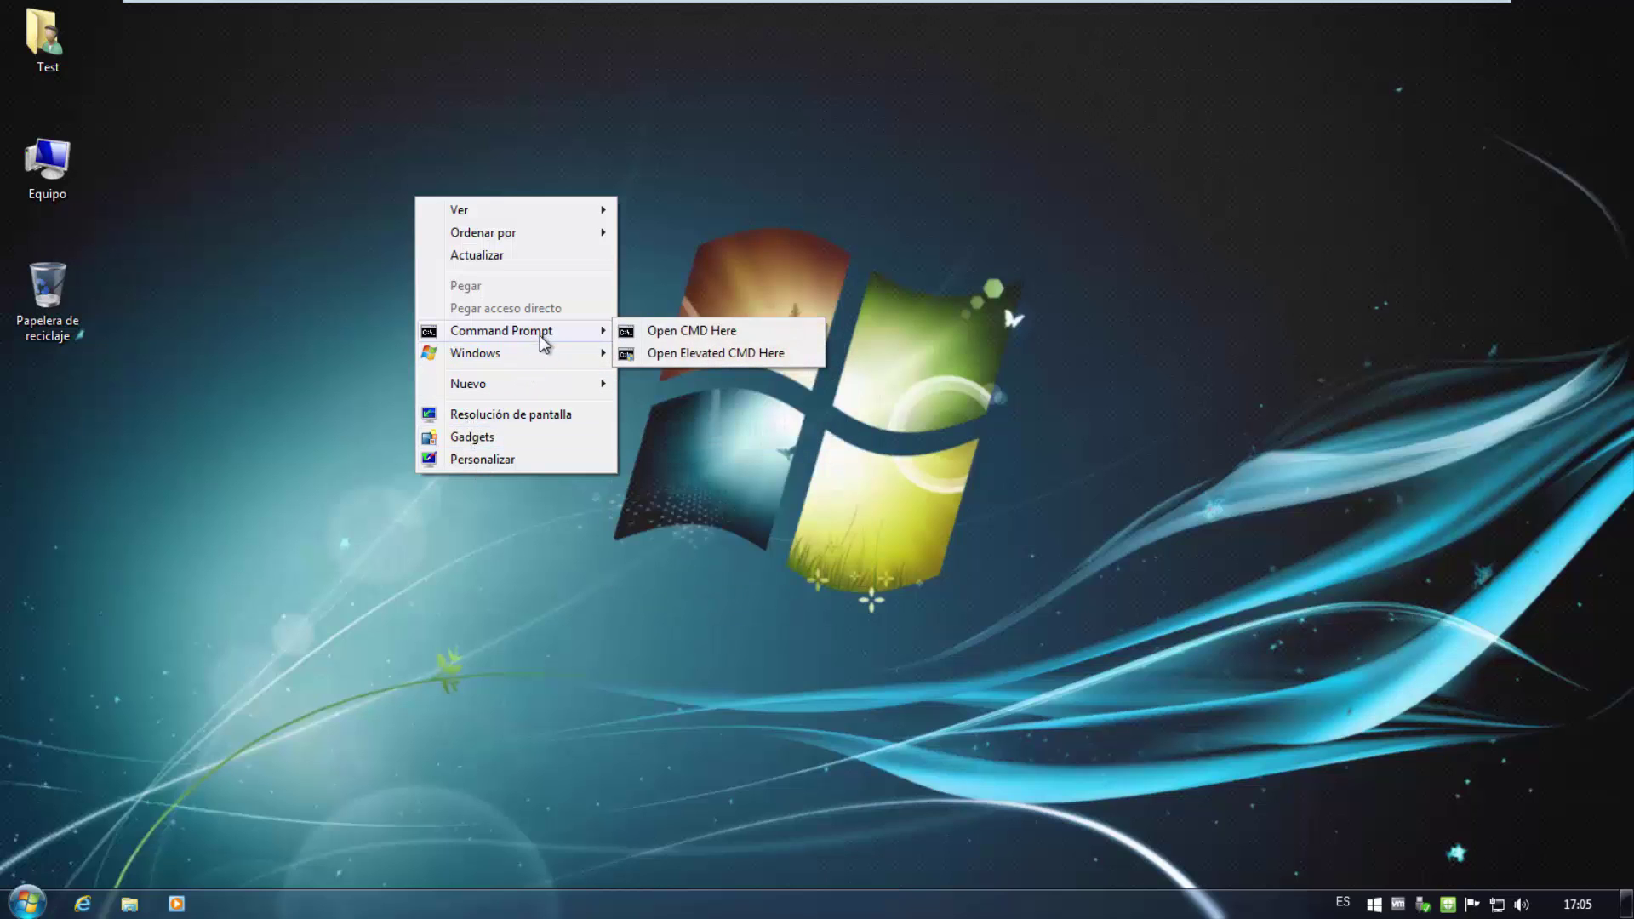
click(398, 351)
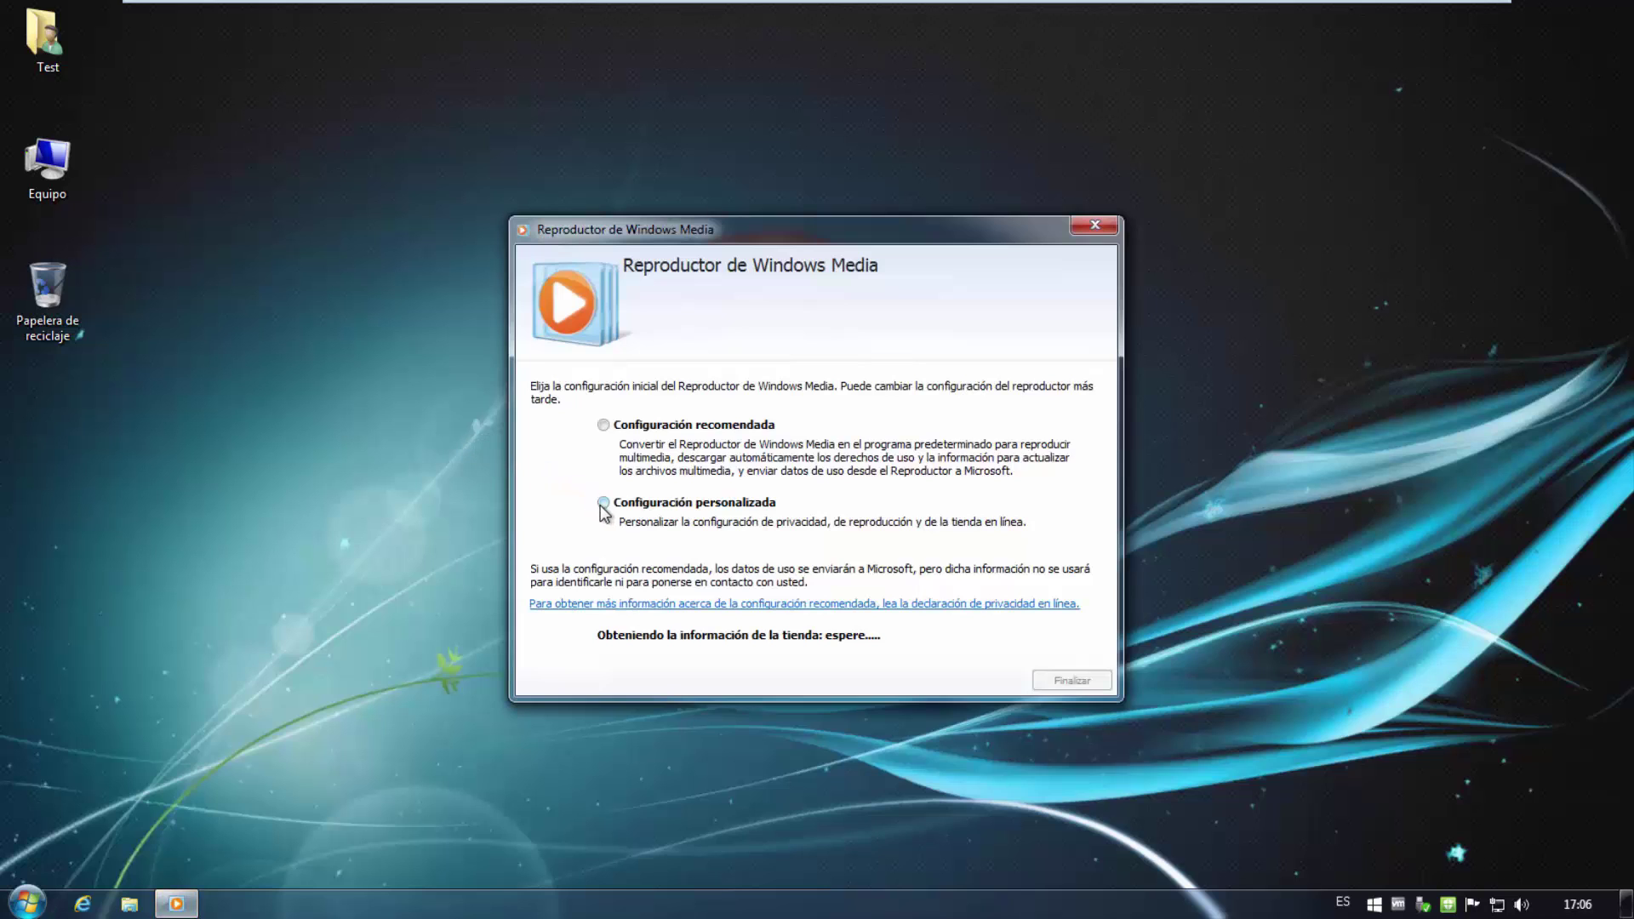
- Set up Reproductor de Windows Media with Configuración personalizada, accepting the privacy options and the choice of file types it will play
click(1071, 681)
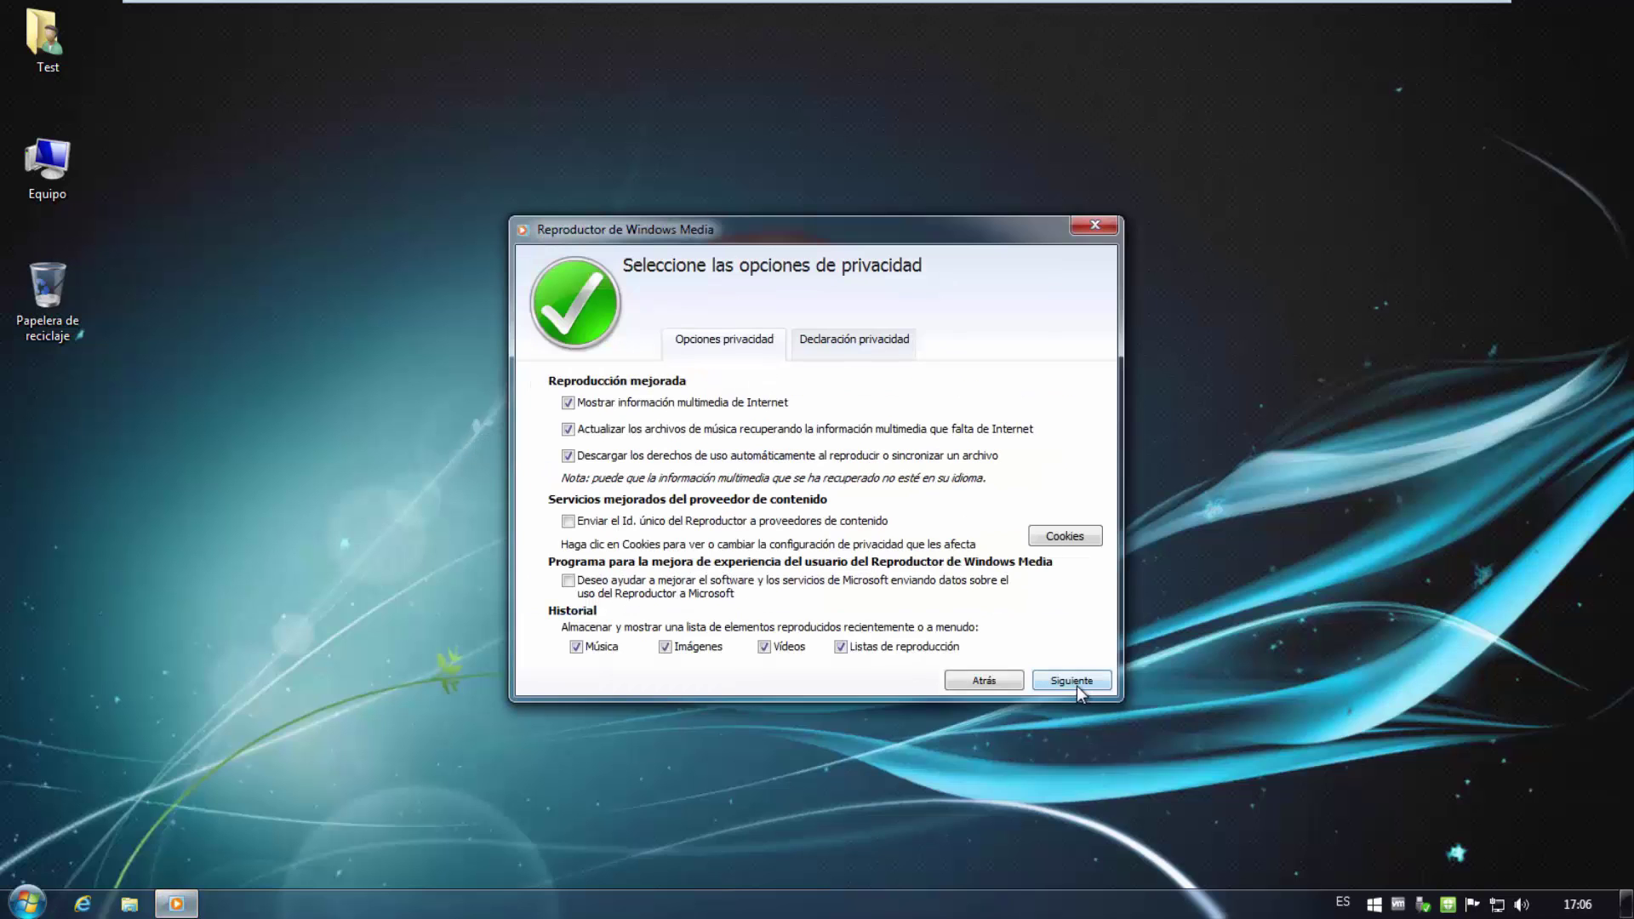
click(1069, 678)
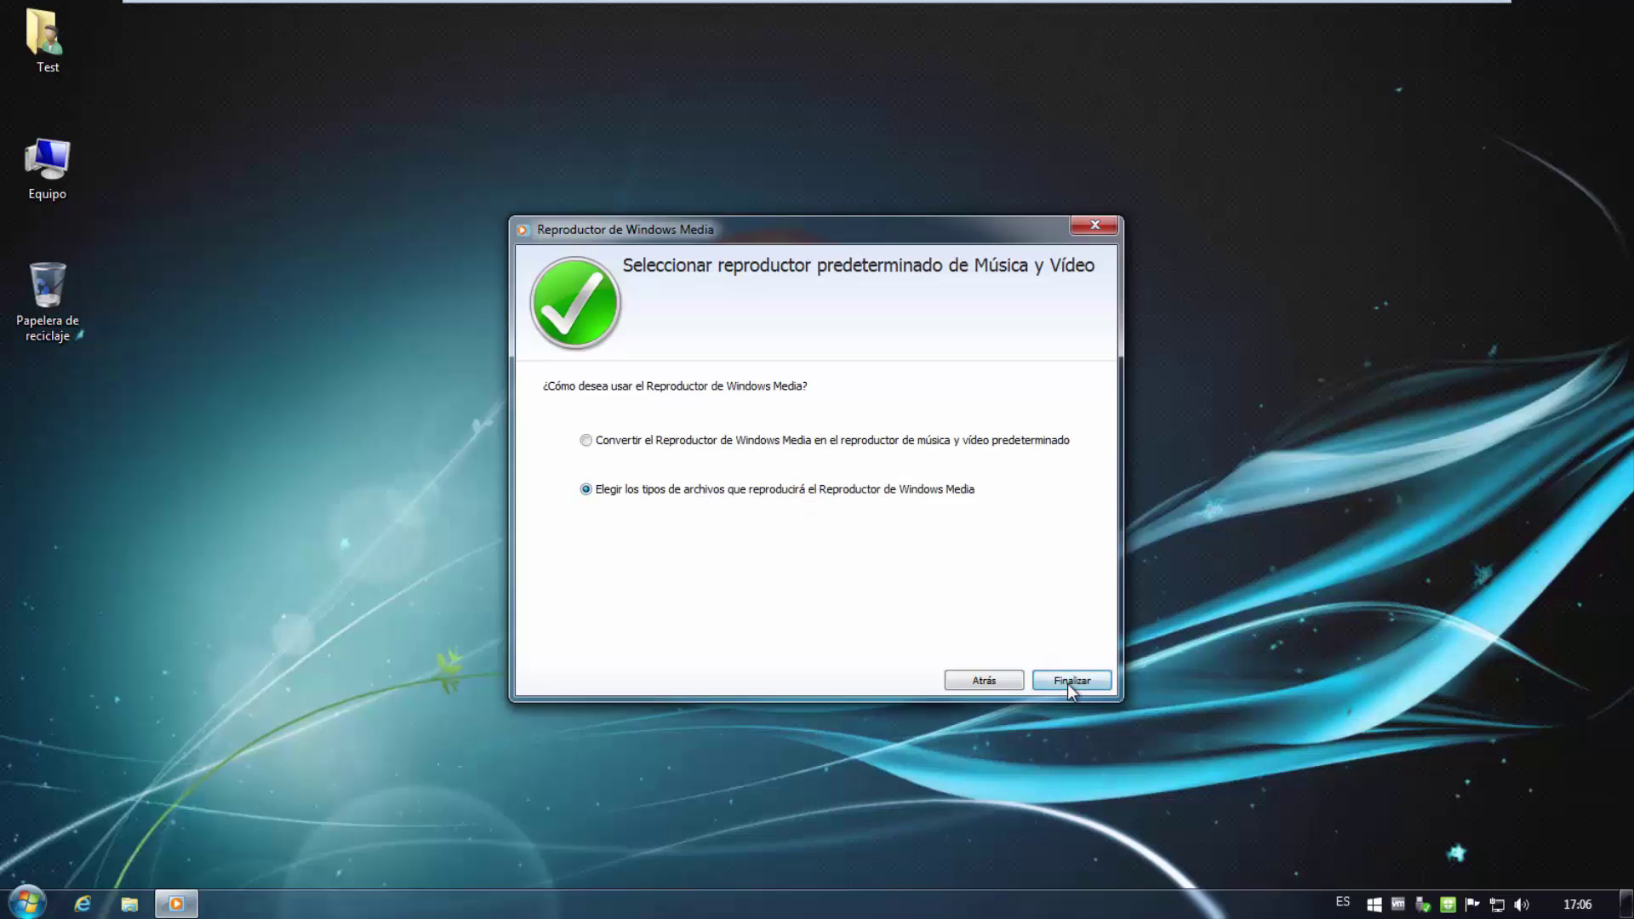
click(1059, 681)
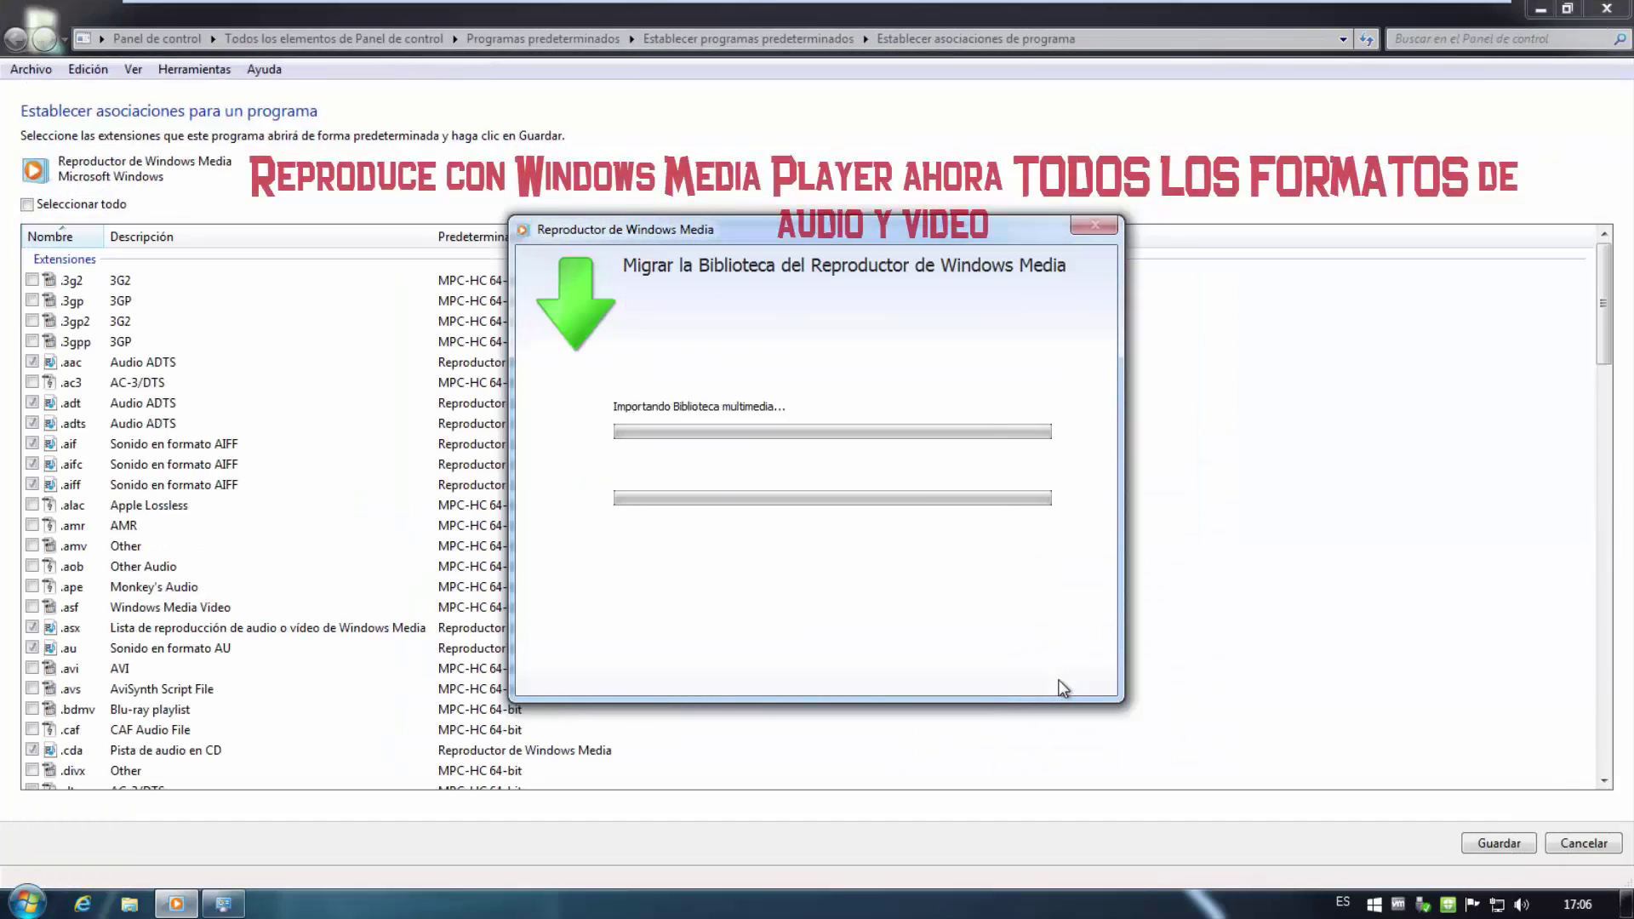
- Select all file extensions for Reproductor de Windows Media, look through the list, and close the associations and player windows without saving
click(27, 204)
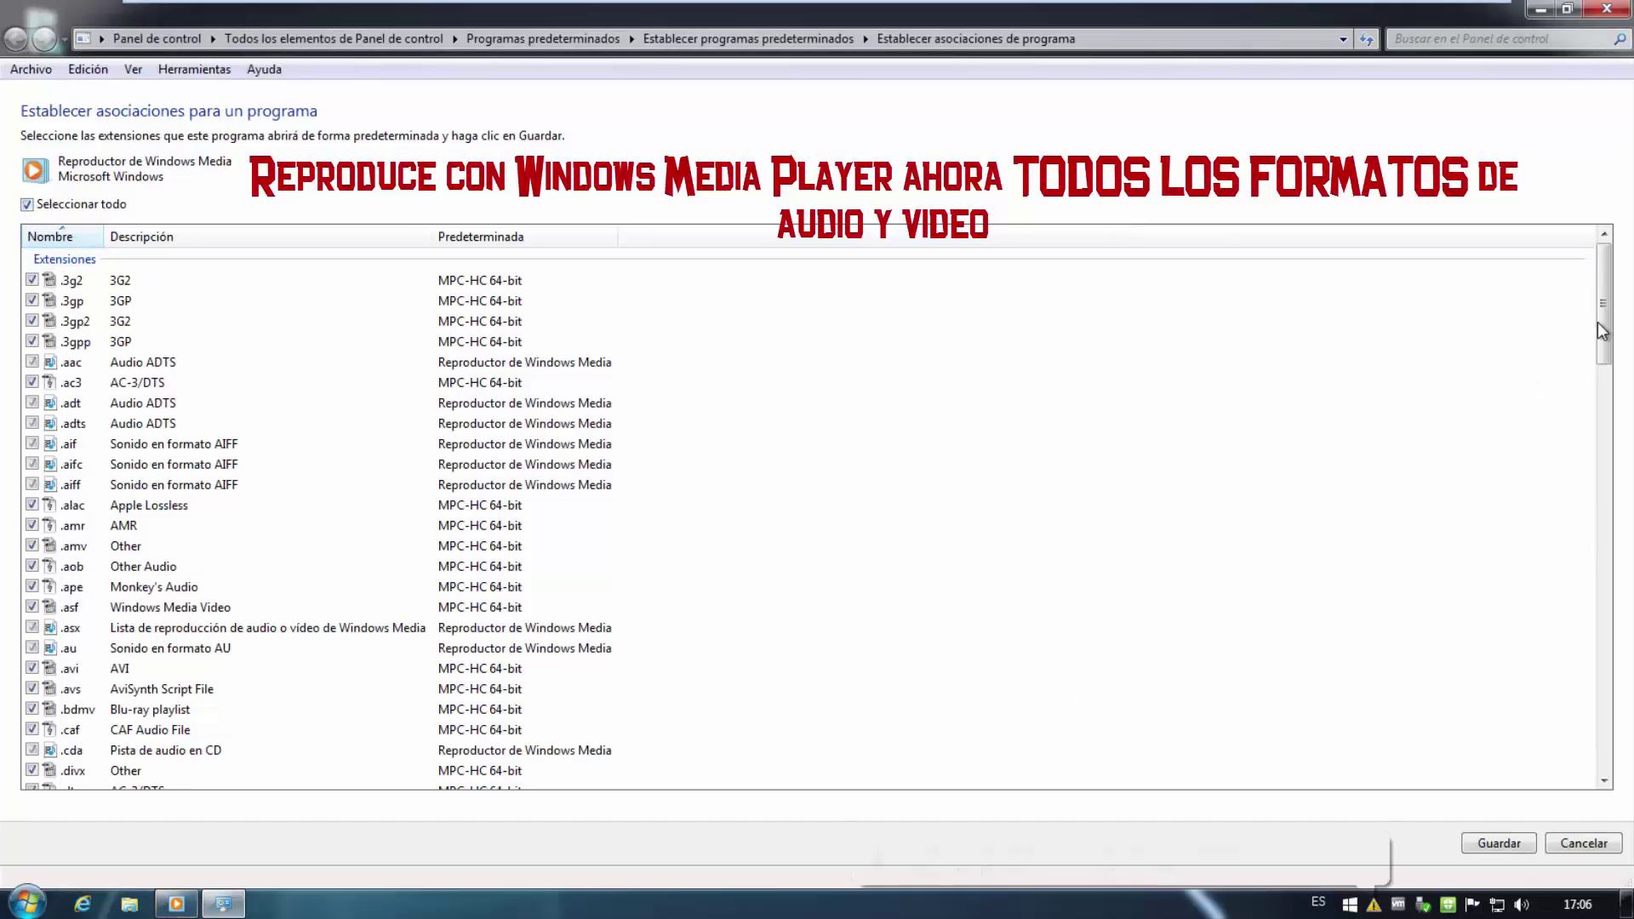
drag(1604, 302, 1604, 324)
scroll(1604, 324, down, 7)
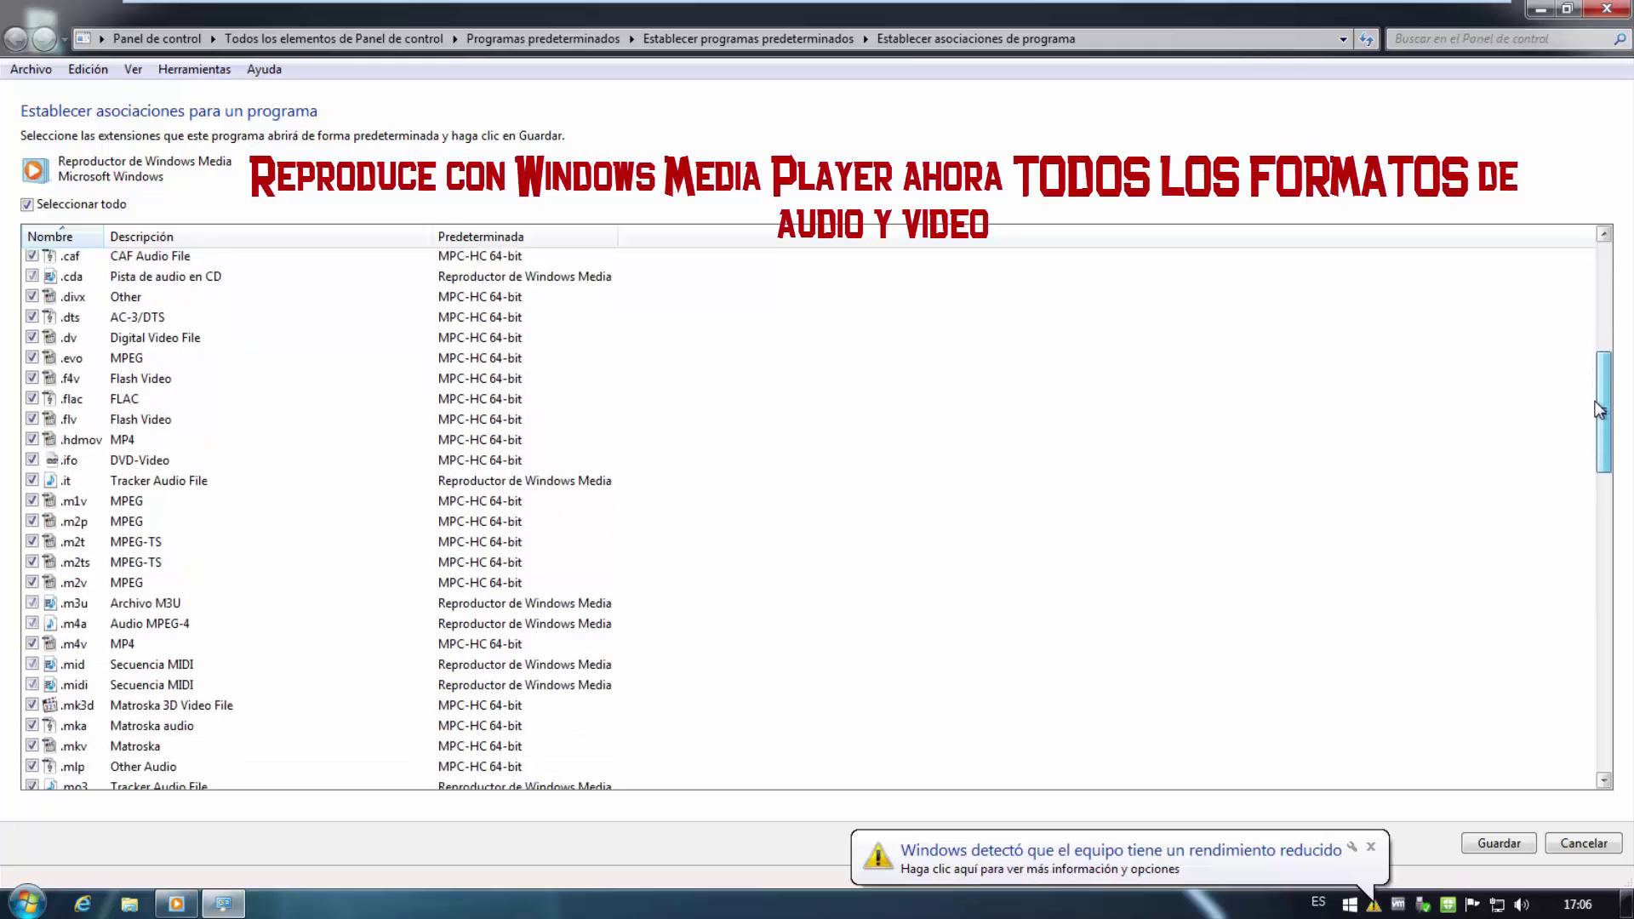
click(1371, 847)
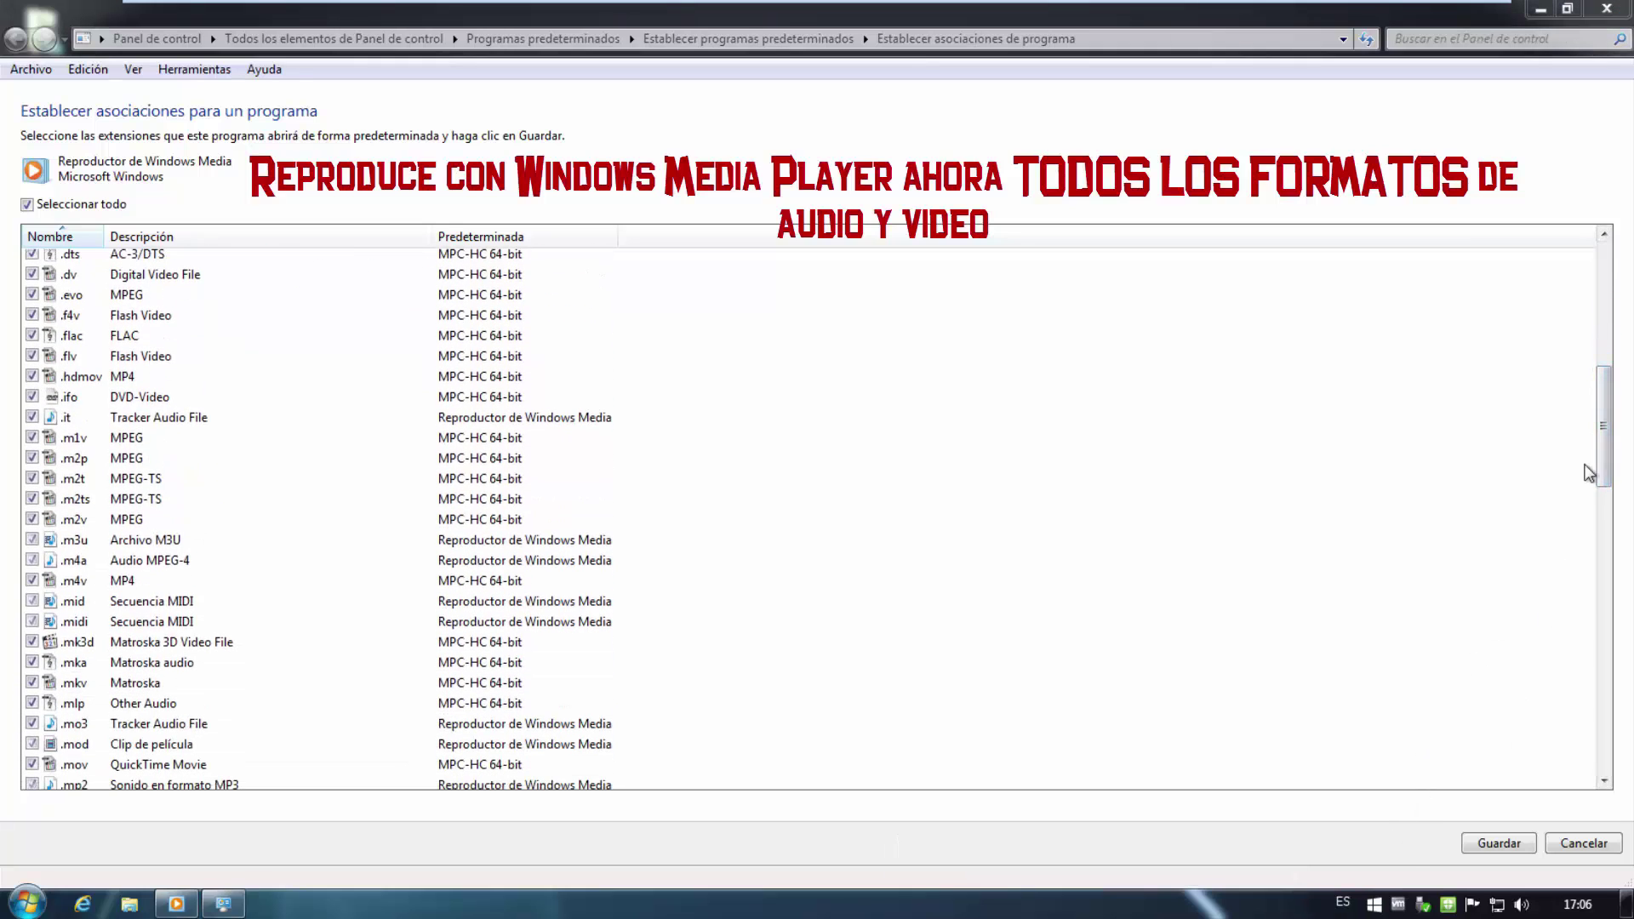
drag(1605, 430, 1597, 38)
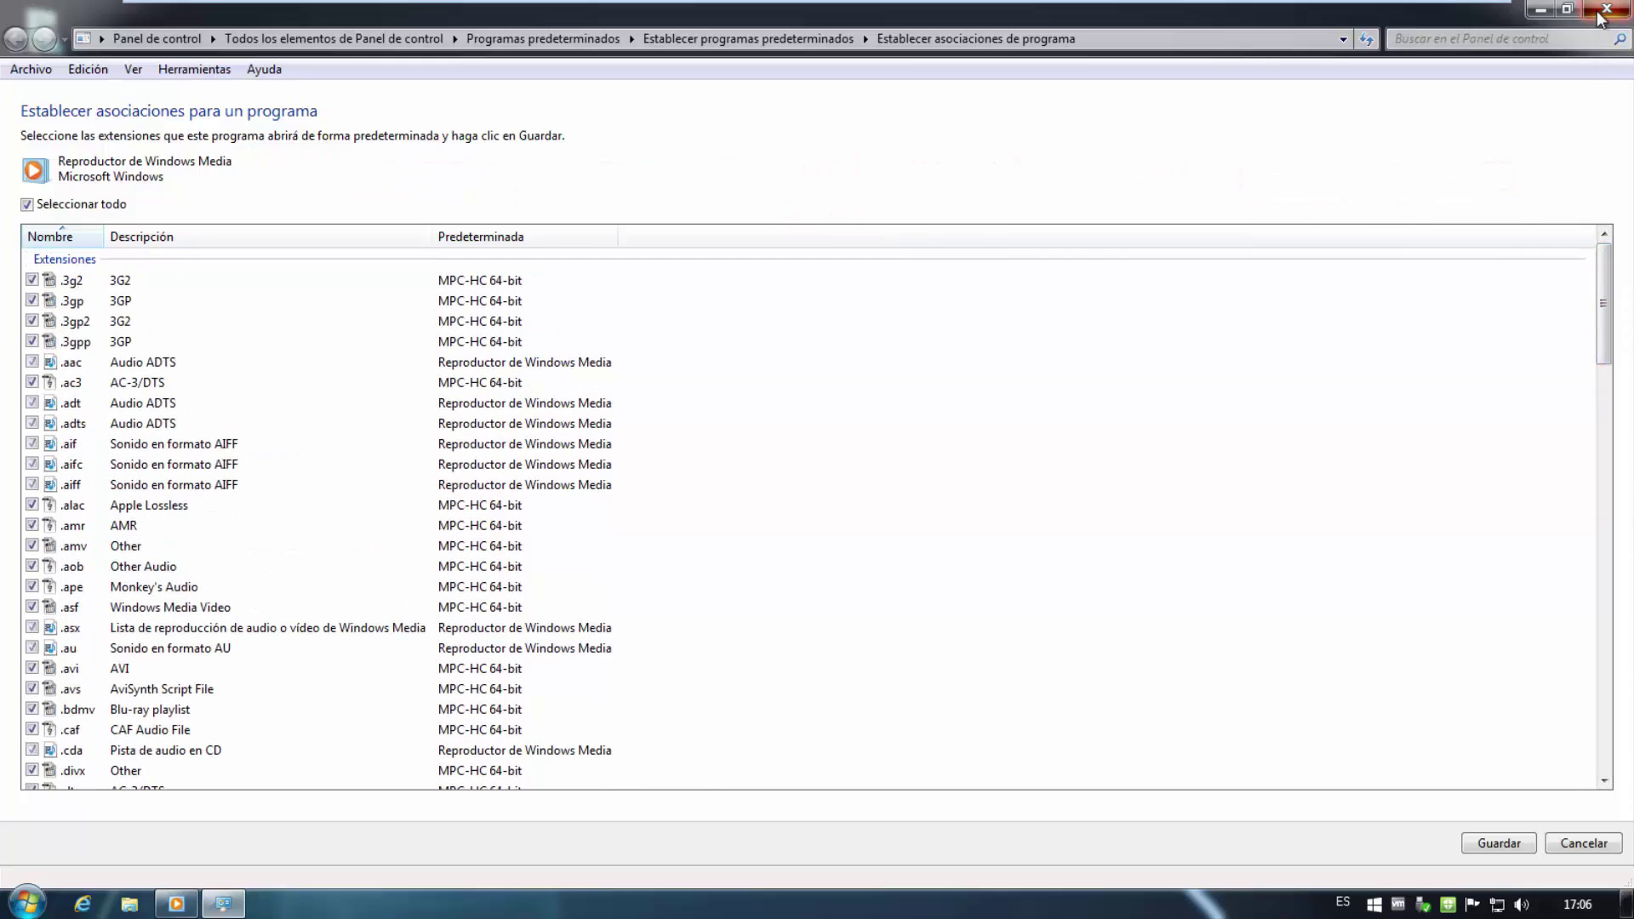
click(1600, 12)
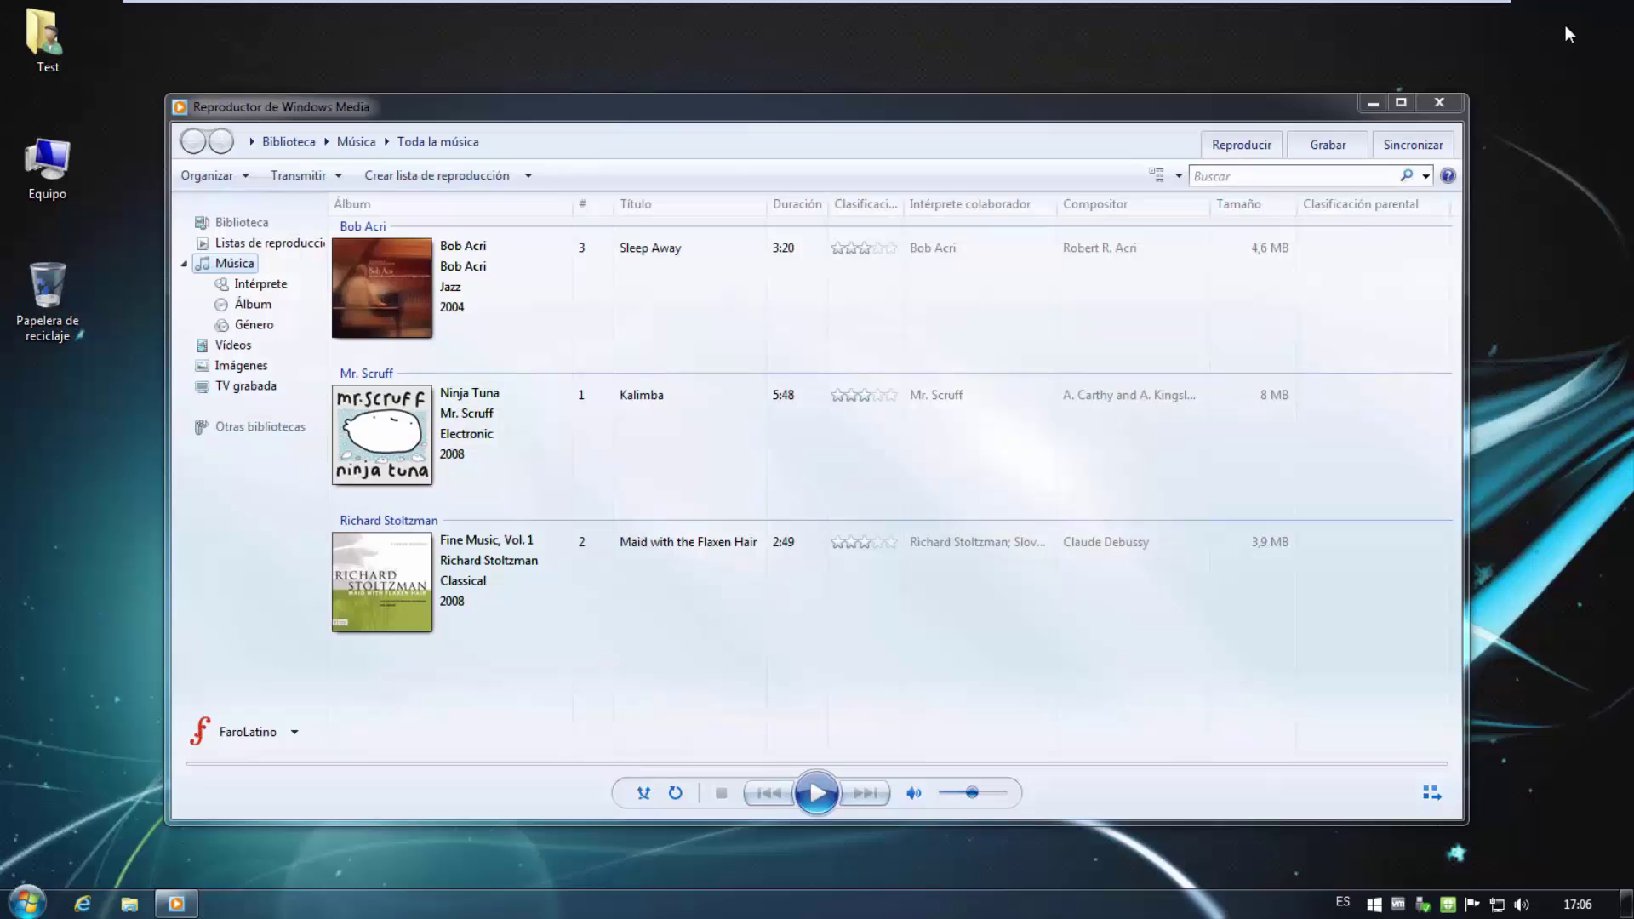
click(1432, 108)
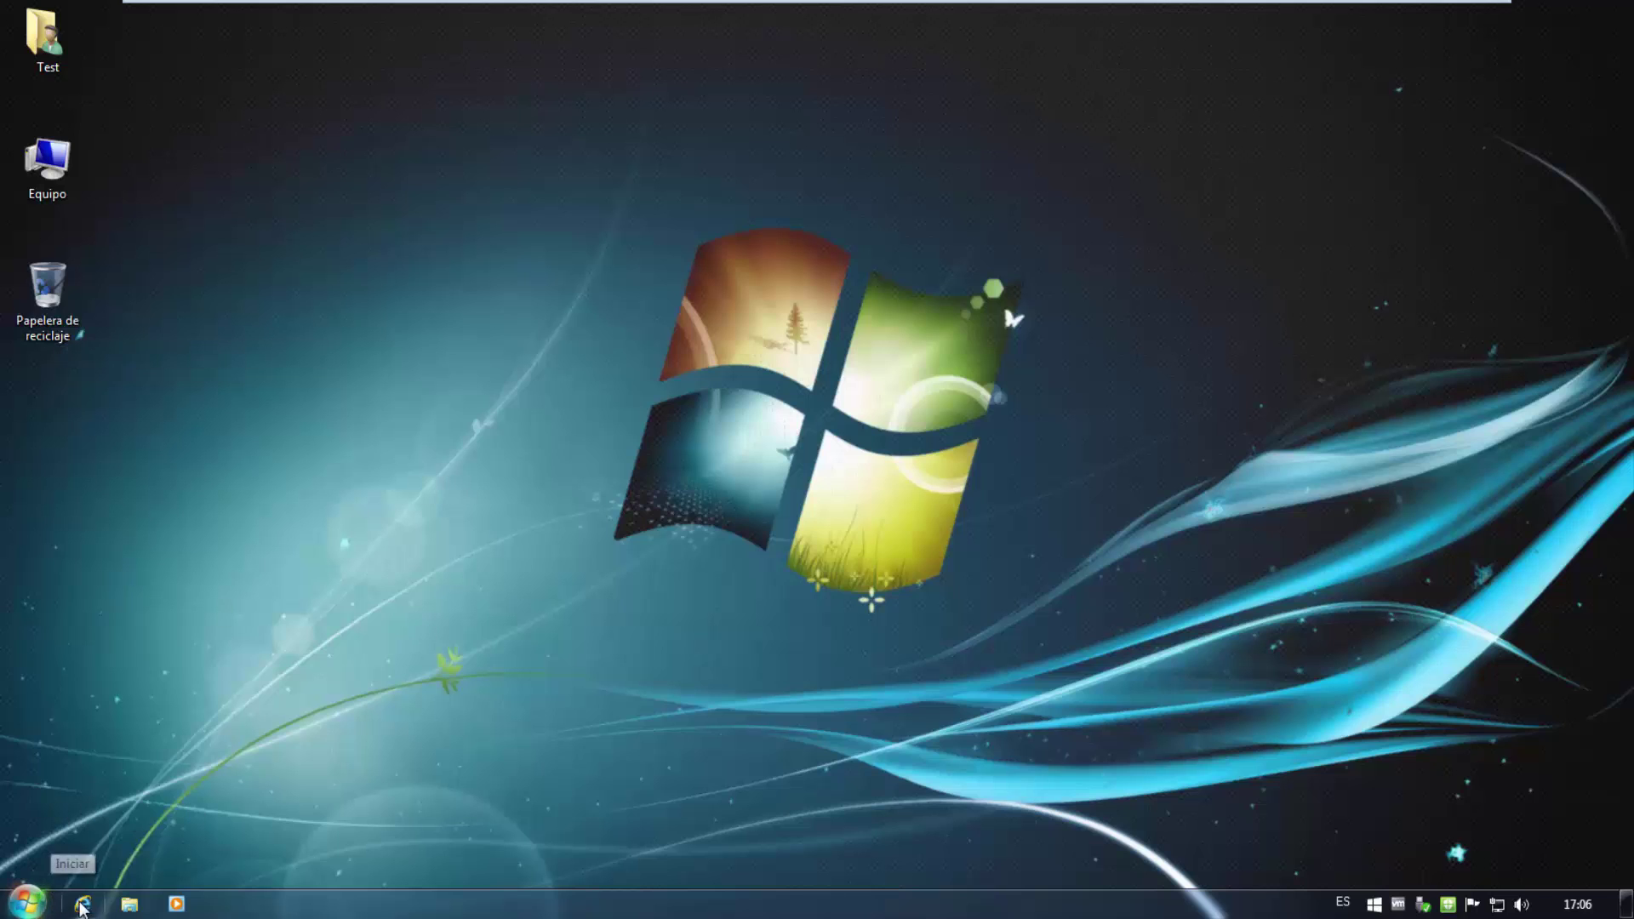
- Open Internet Explorer, keep the Configuración actual for home page and search engine, and decline enabling the Java add-on
click(100, 902)
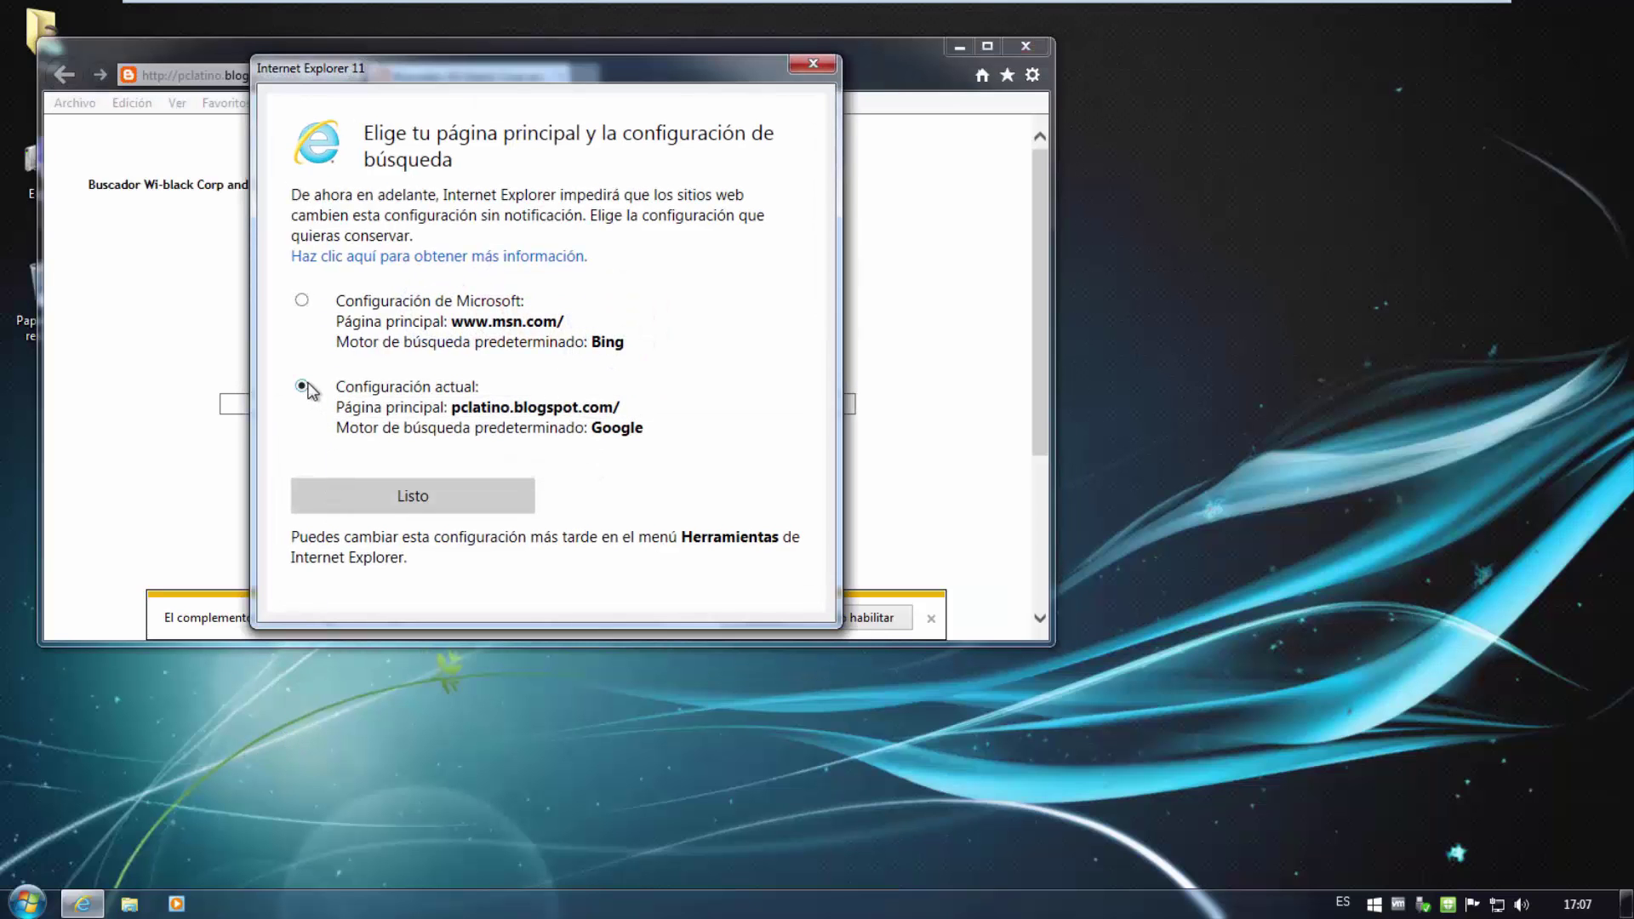
click(384, 502)
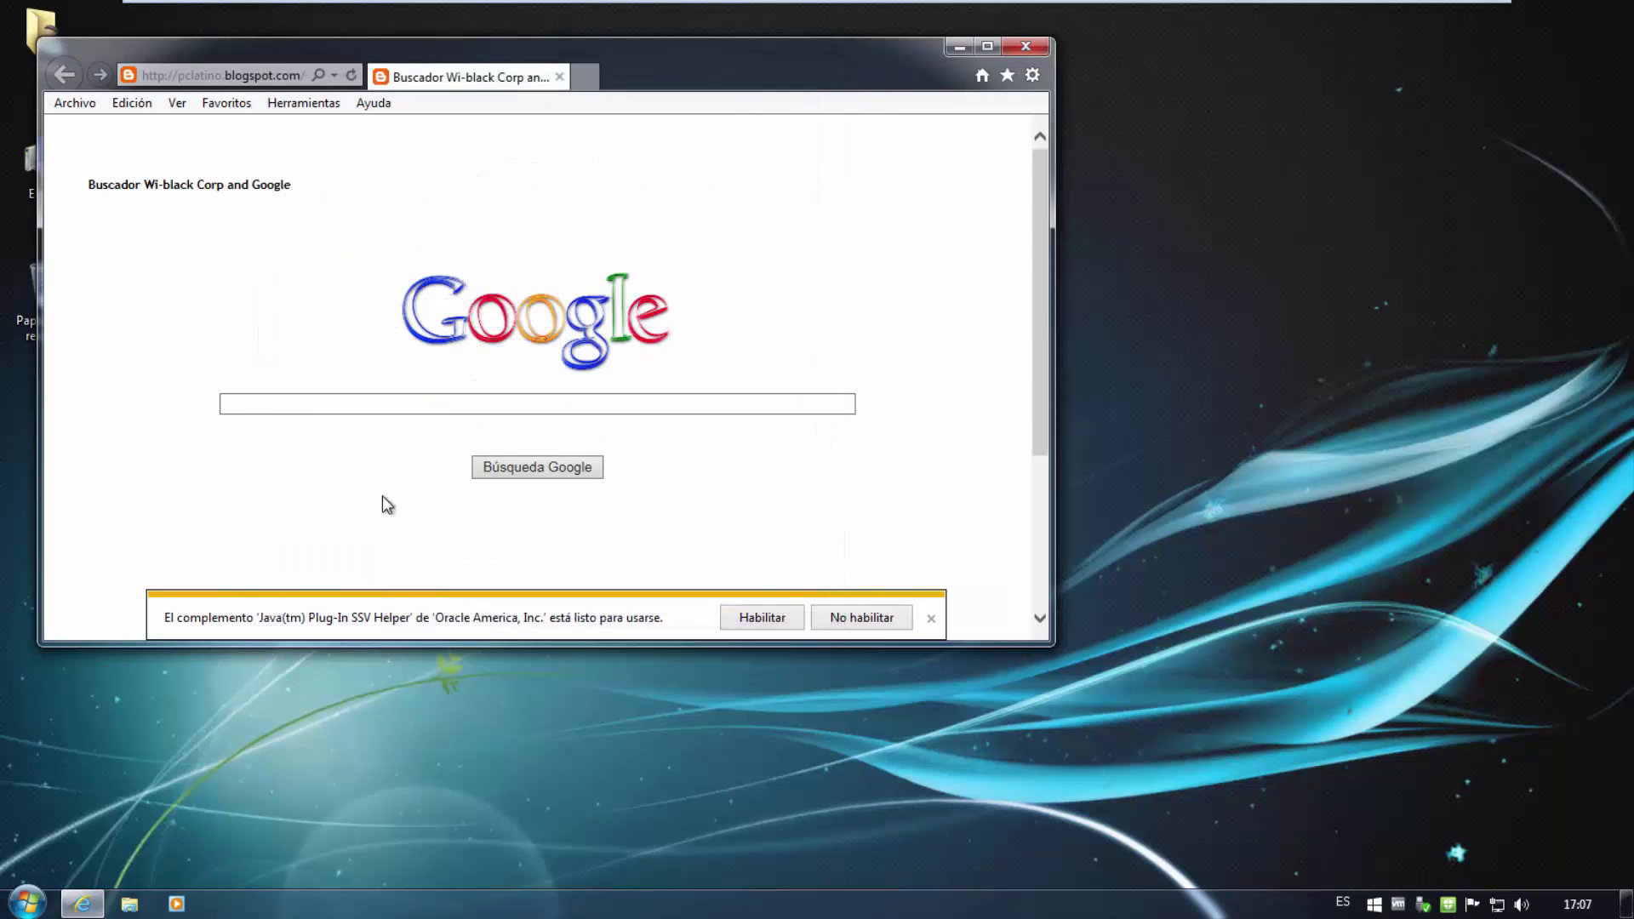
click(861, 614)
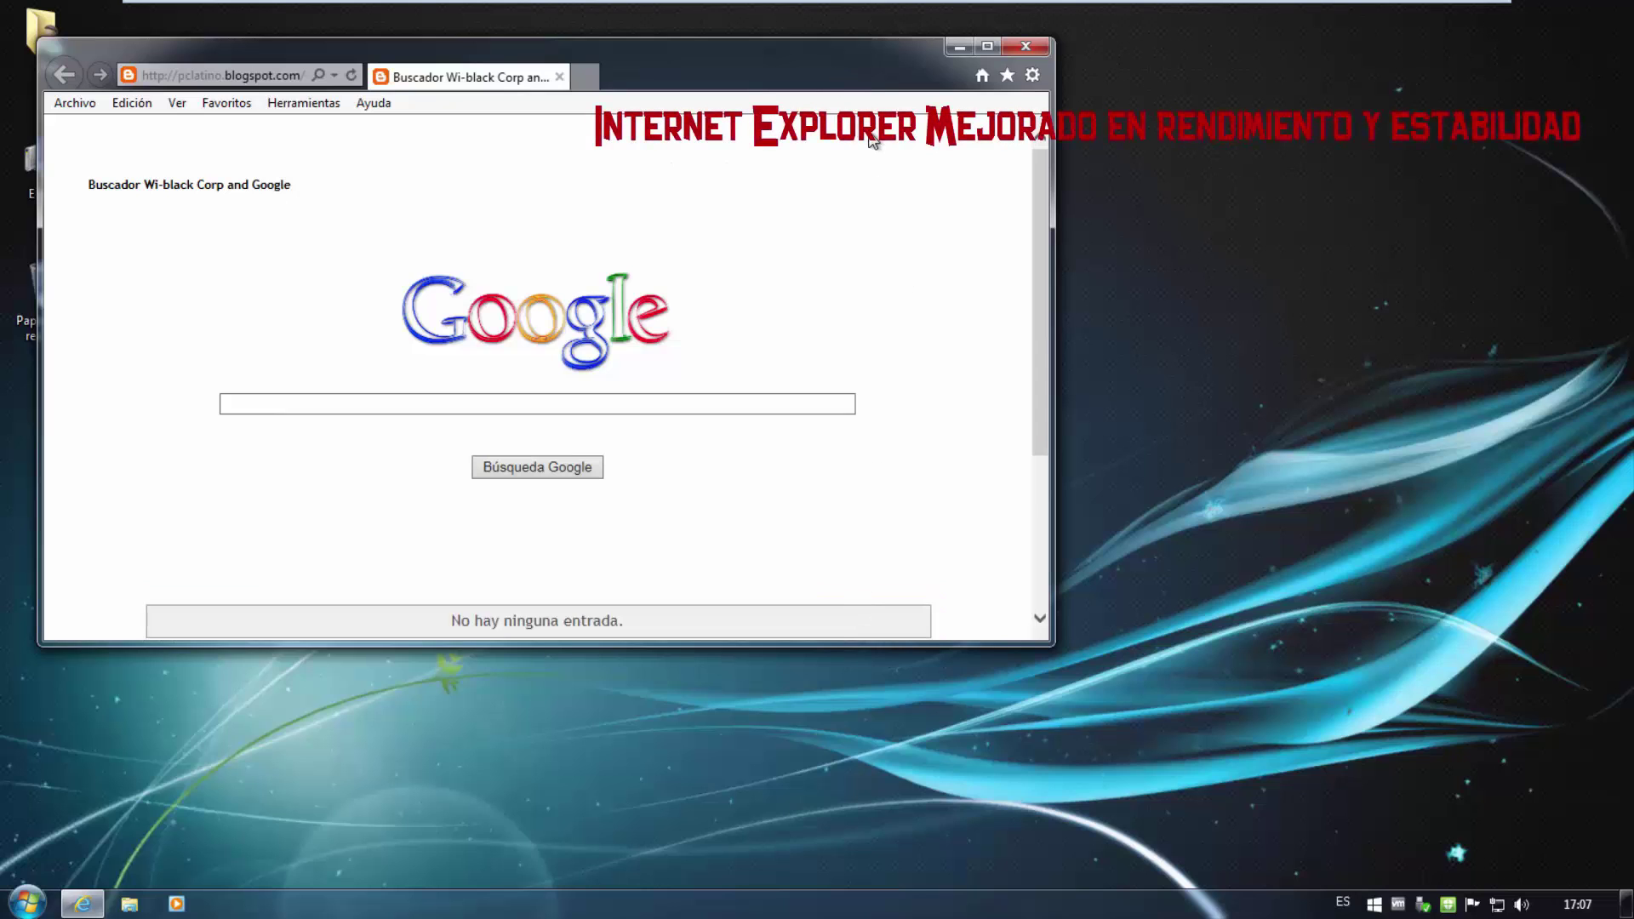
- Maximize the browser and go to YouTube using the address entry youtube
double_click(824, 57)
click(383, 37)
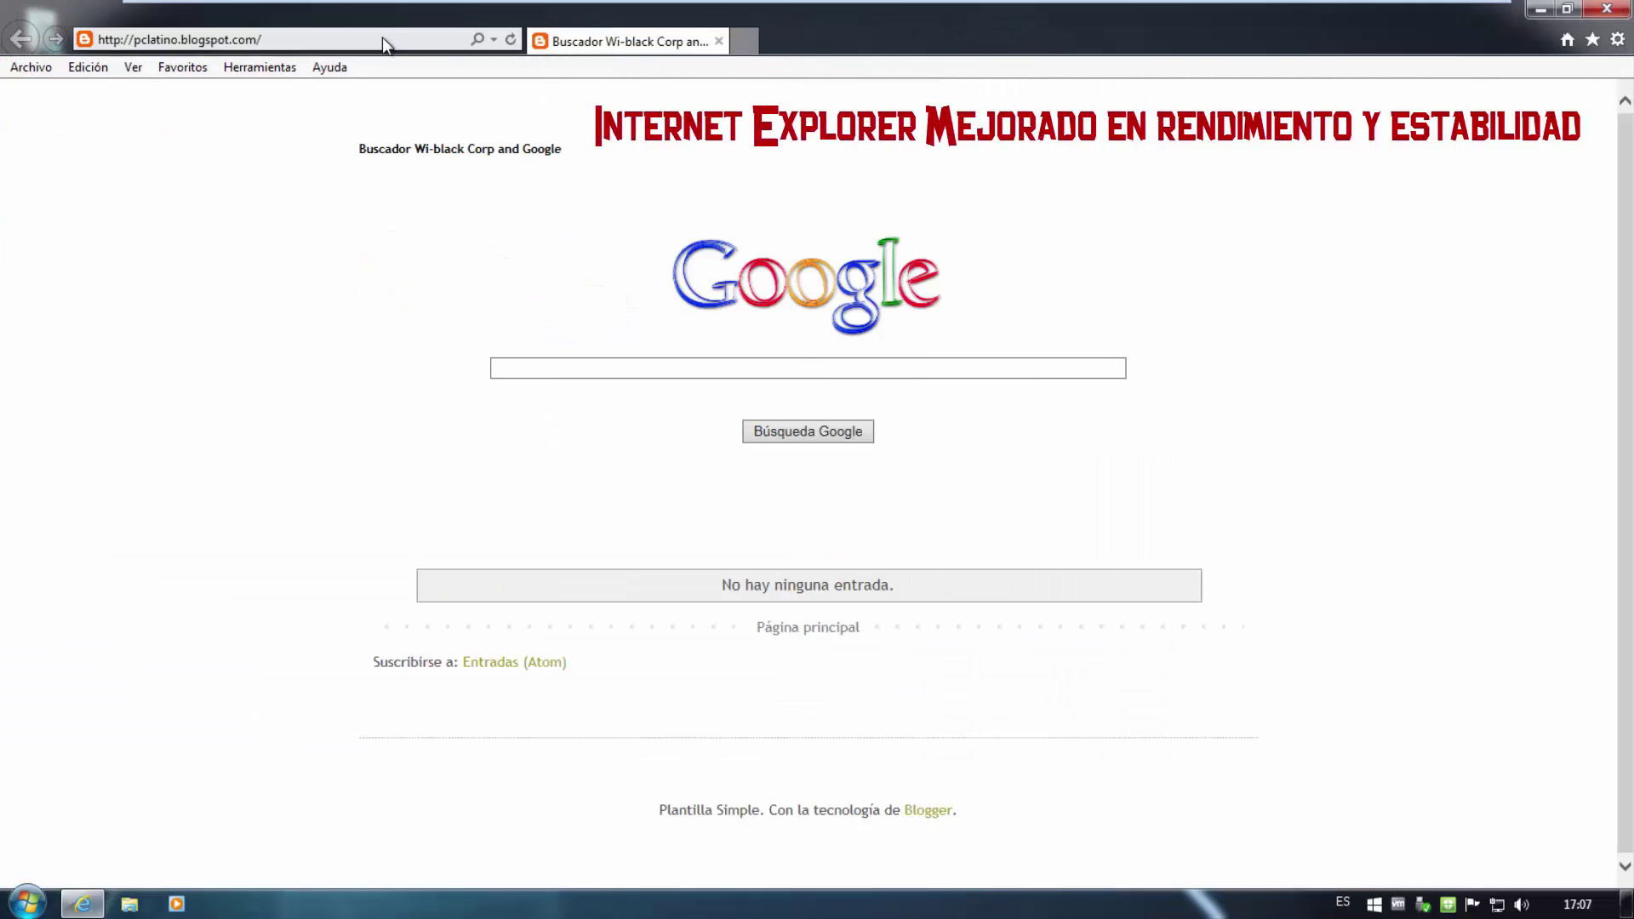
text(youtube)
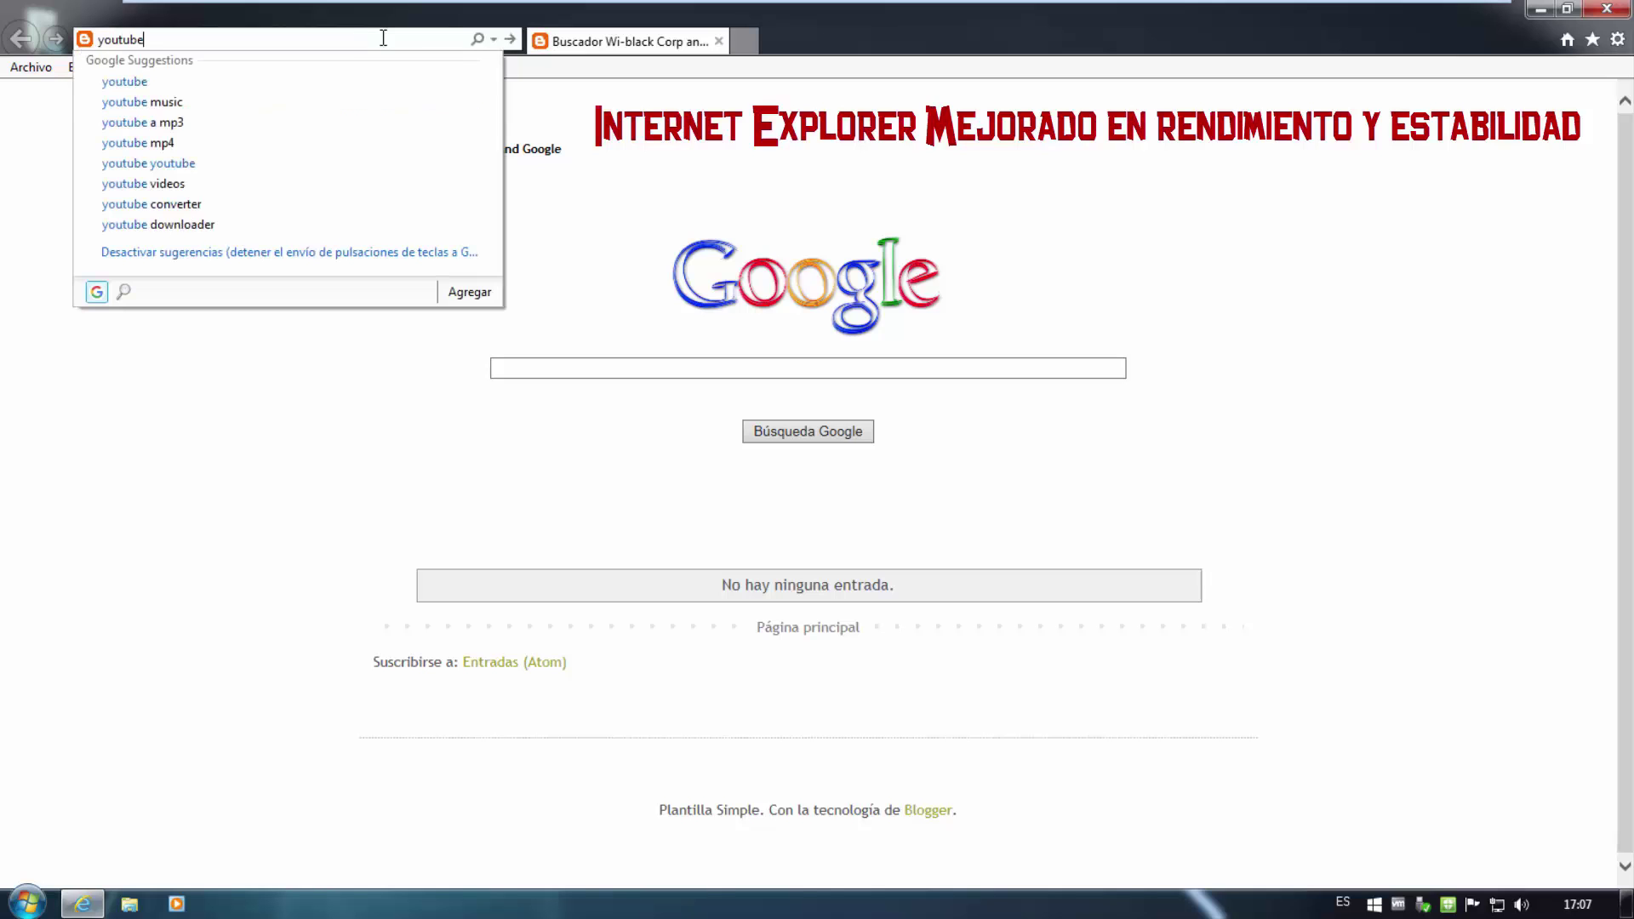
key(Return)
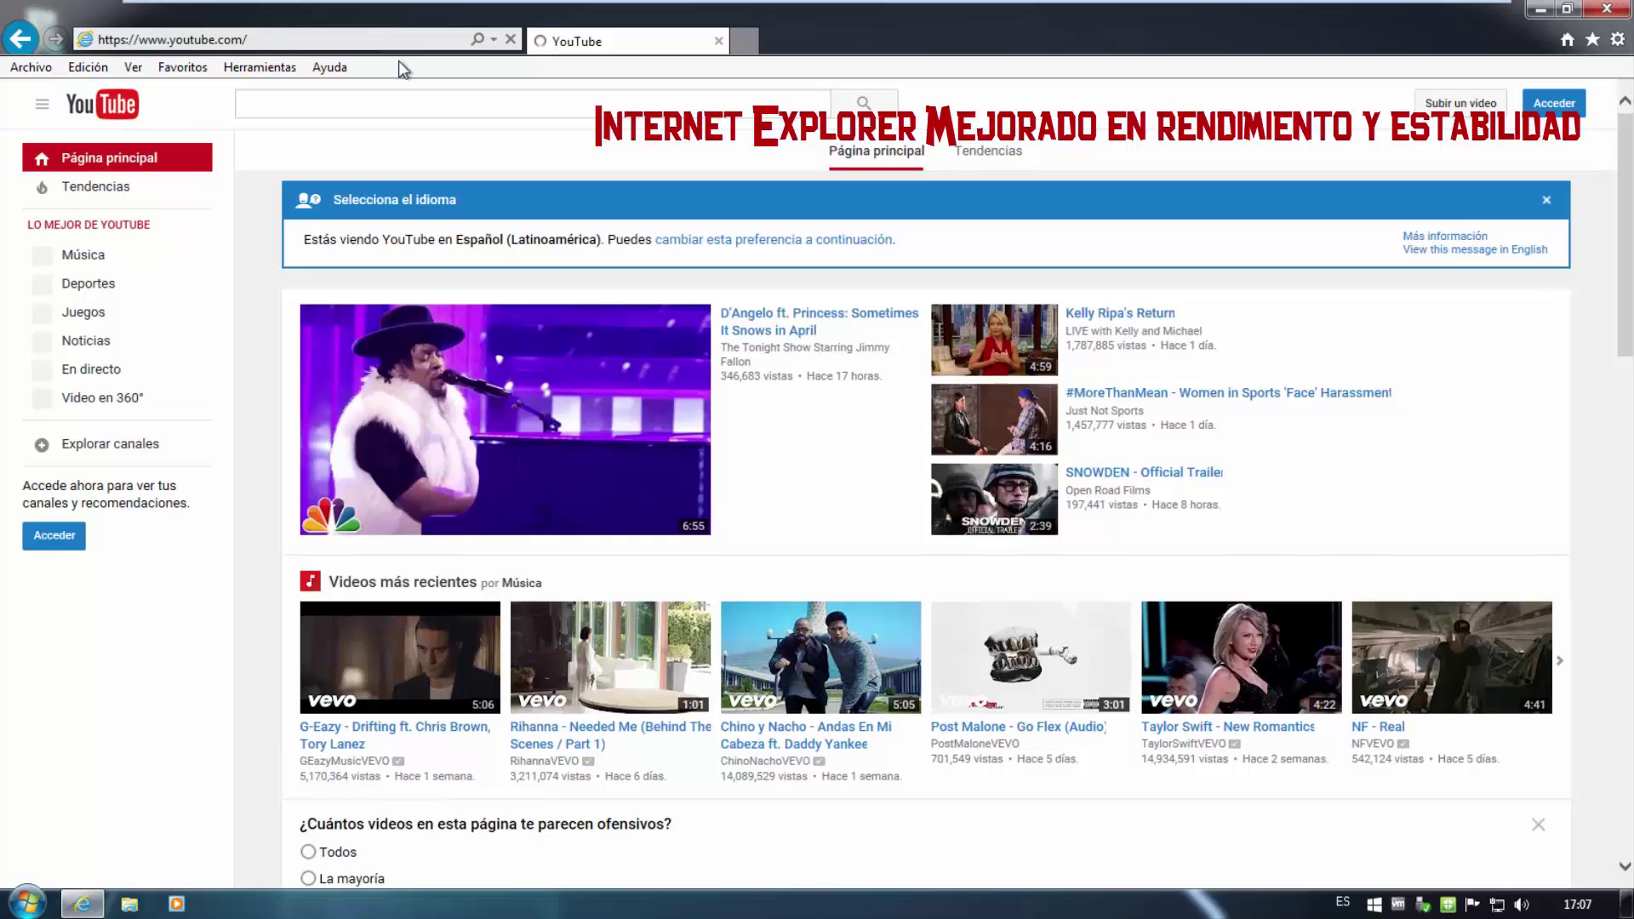
- Look through the YouTube home page, load more recommendations, and open the video "What's inside a Lava Lamp?"
scroll(822, 654, down, 3)
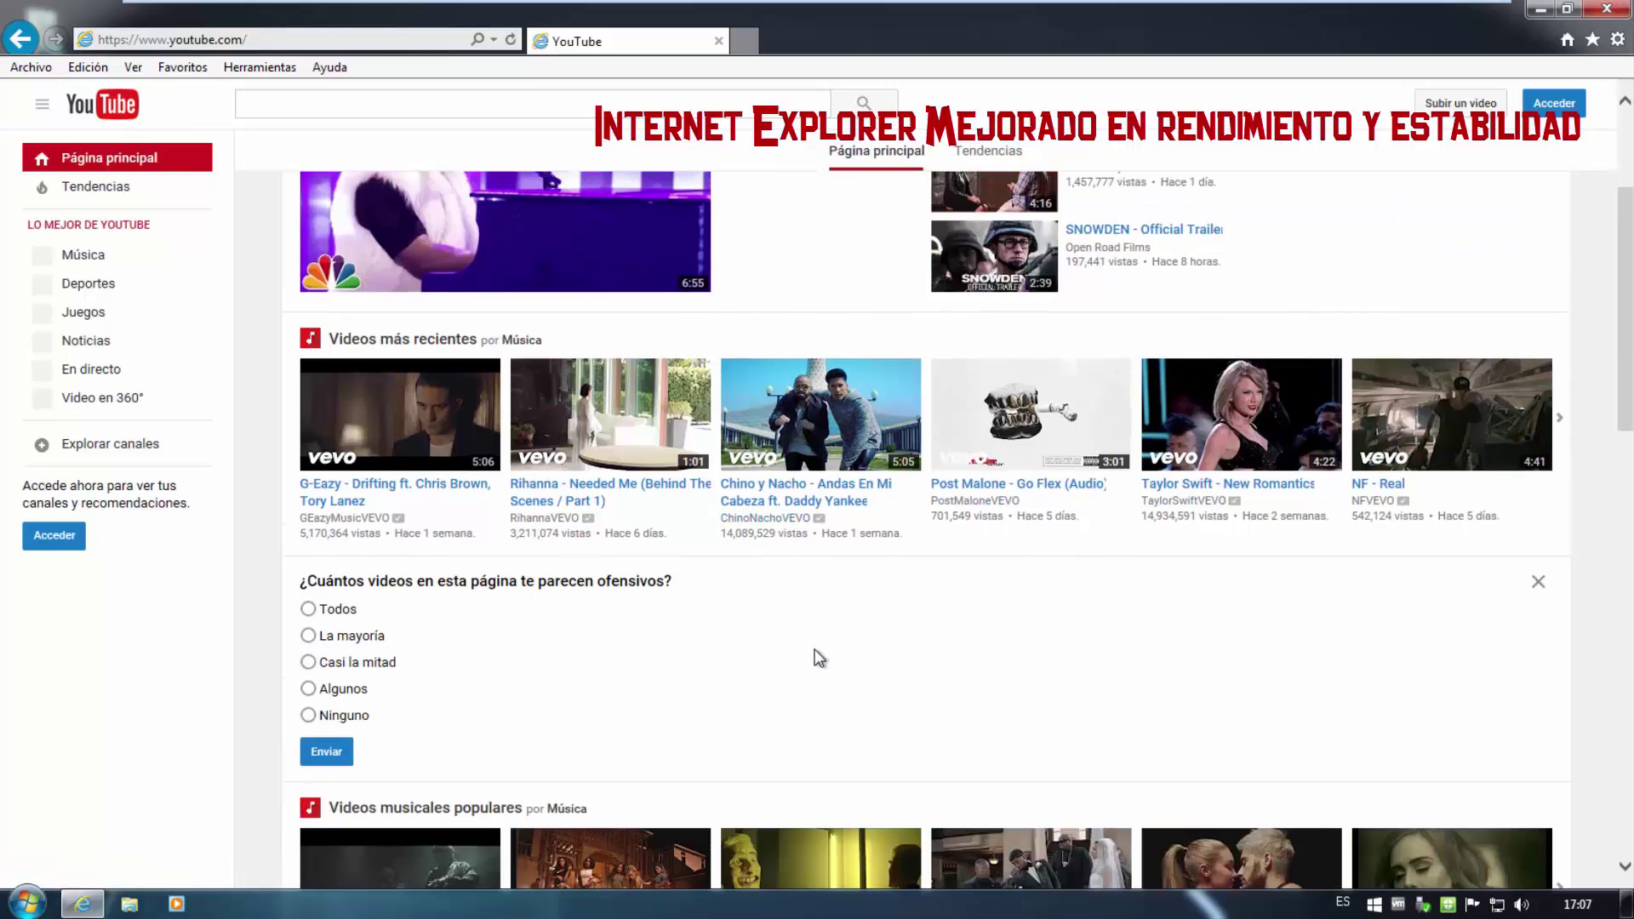
scroll(813, 652, down, 5)
scroll(511, 659, down, 1)
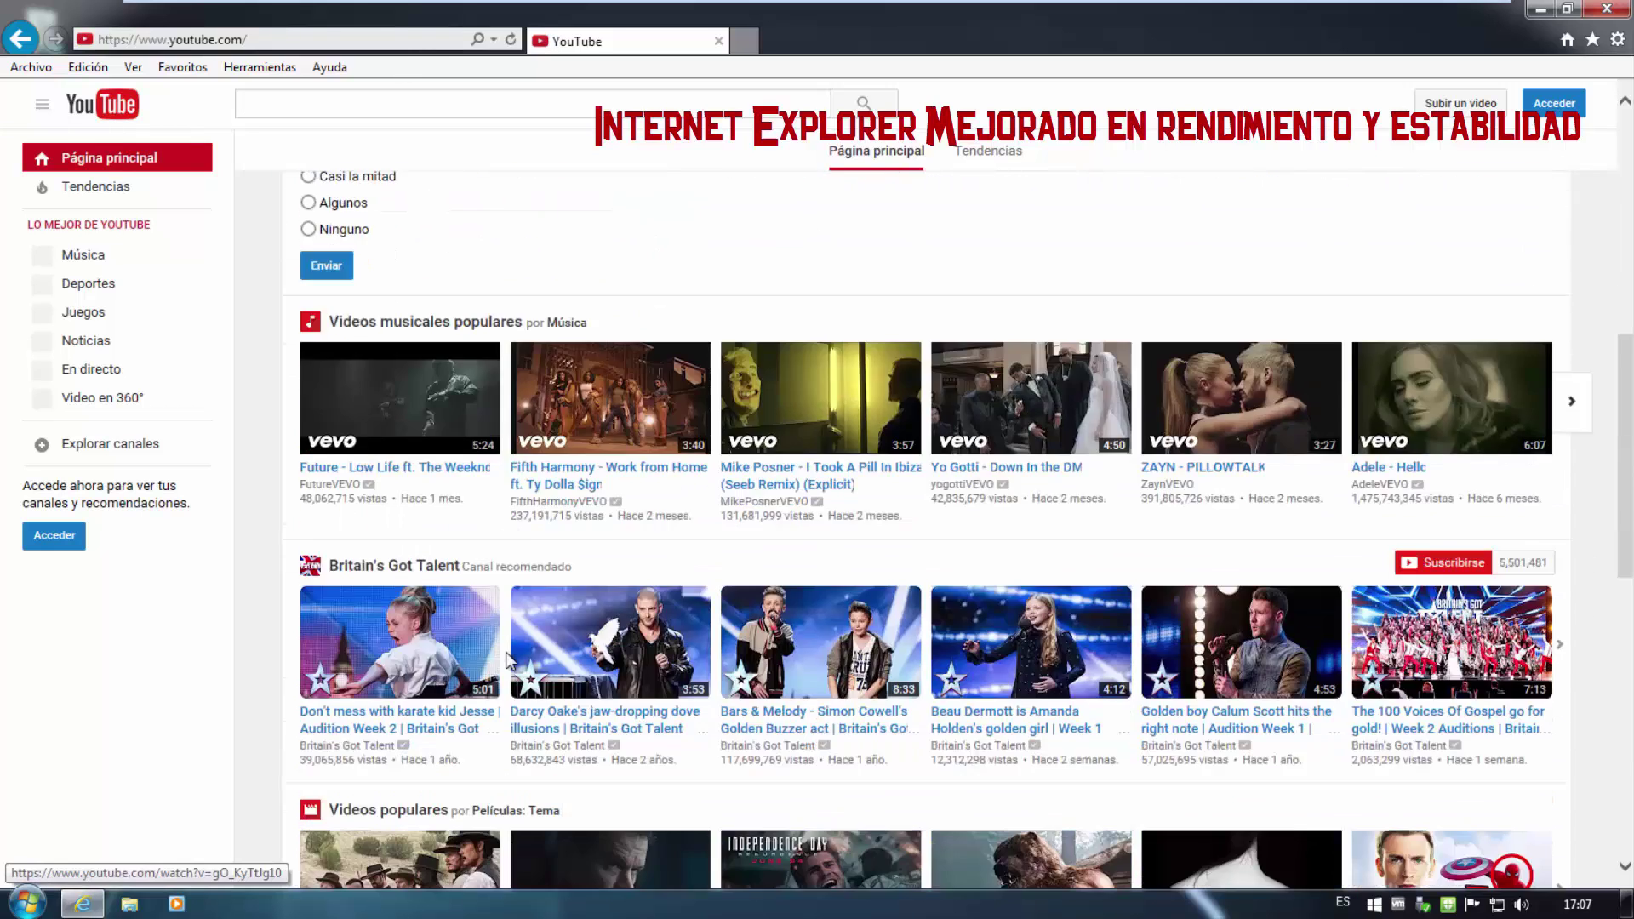
scroll(506, 655, down, 5)
scroll(502, 650, down, 6)
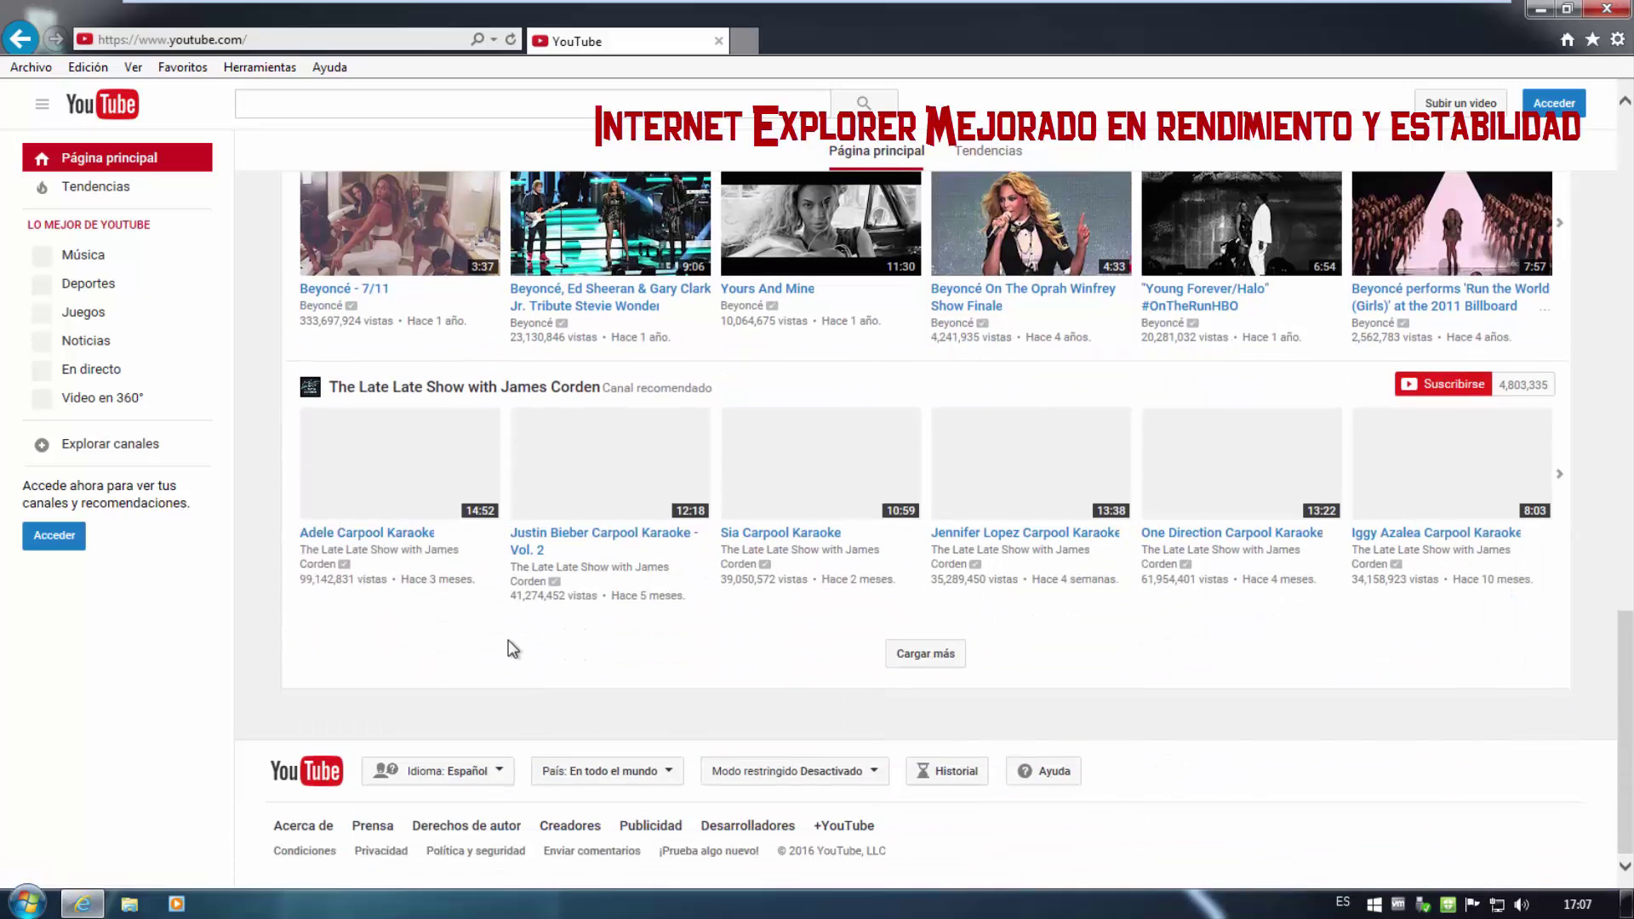
click(906, 654)
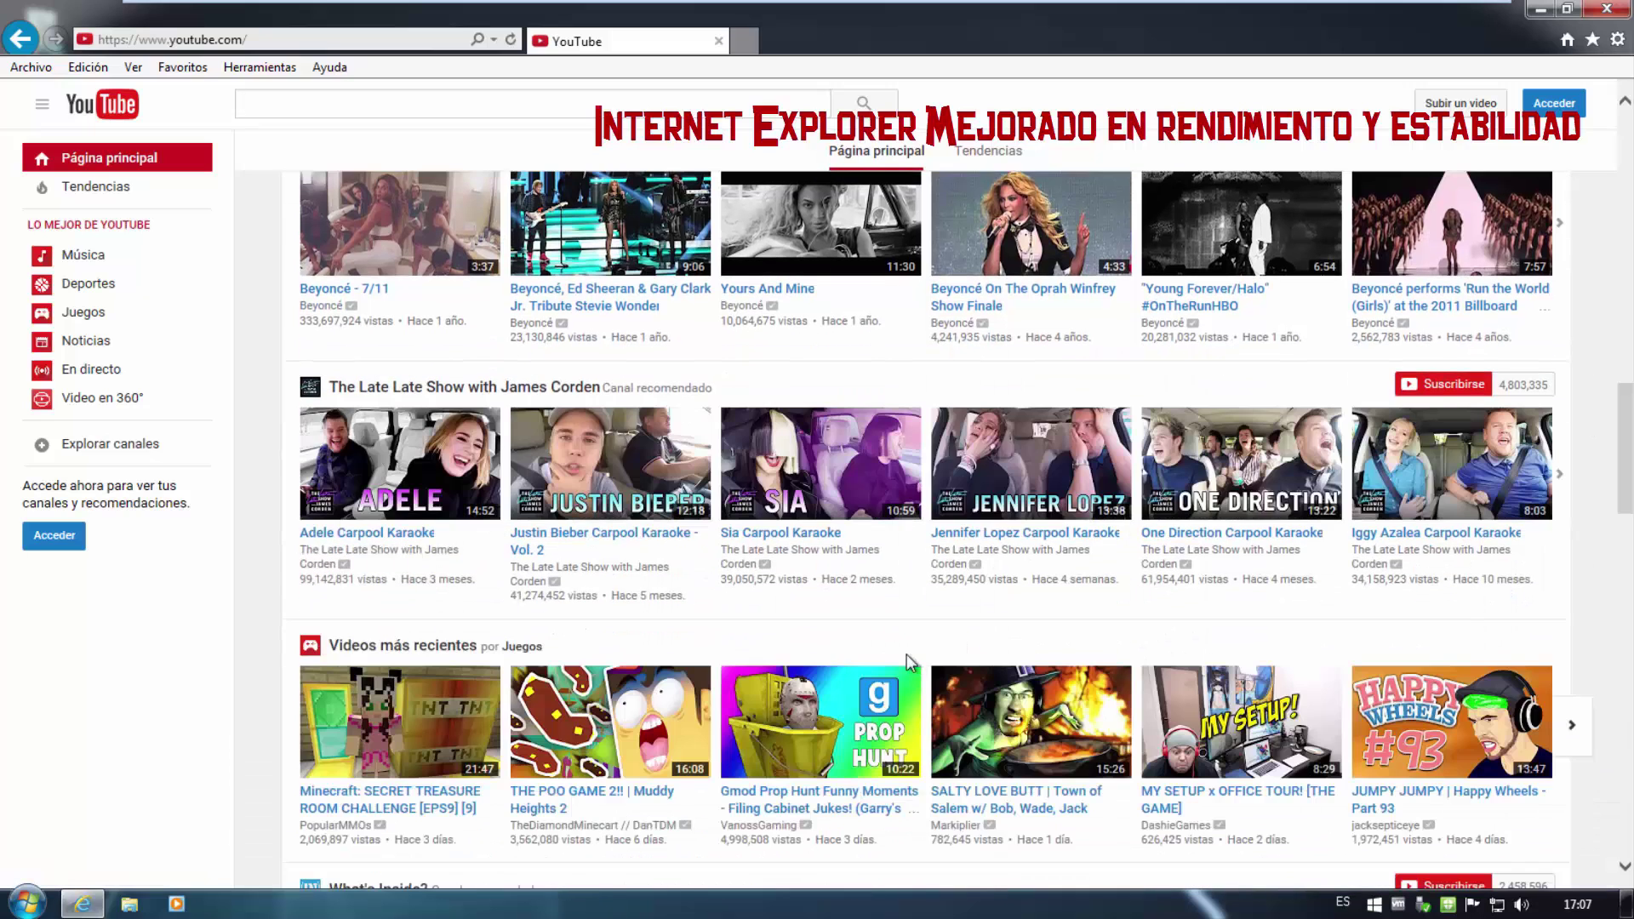
scroll(891, 655, down, 4)
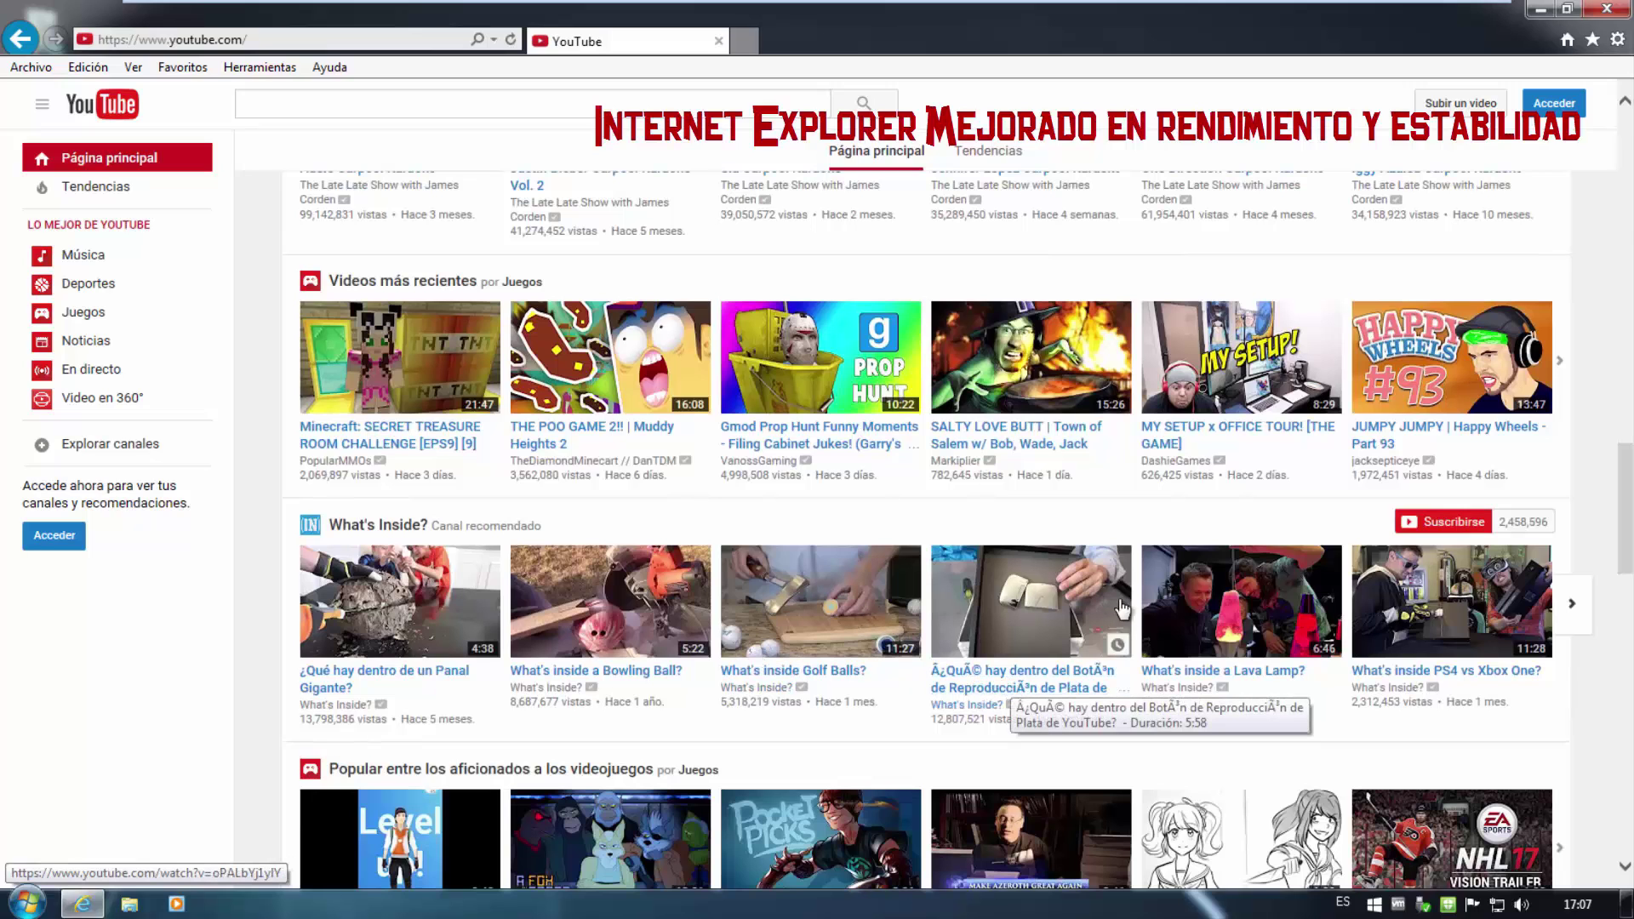
click(1260, 625)
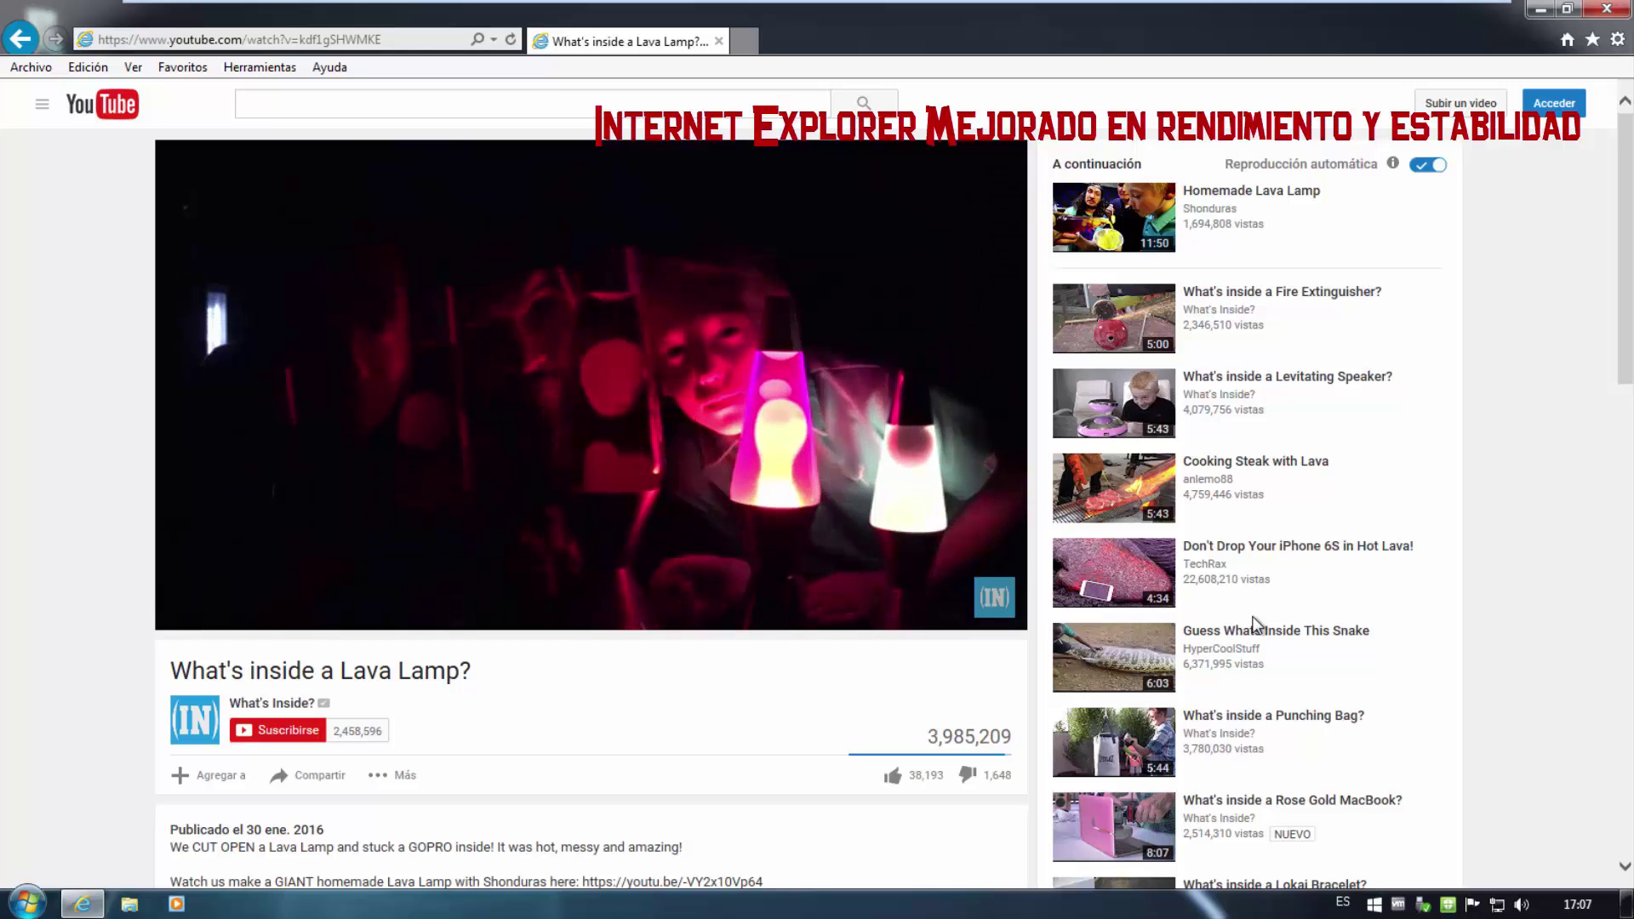
- Play the suggested videos on cooking steak with lava, stepping on hot lava and surviving quicksand, and close the browser
click(1147, 481)
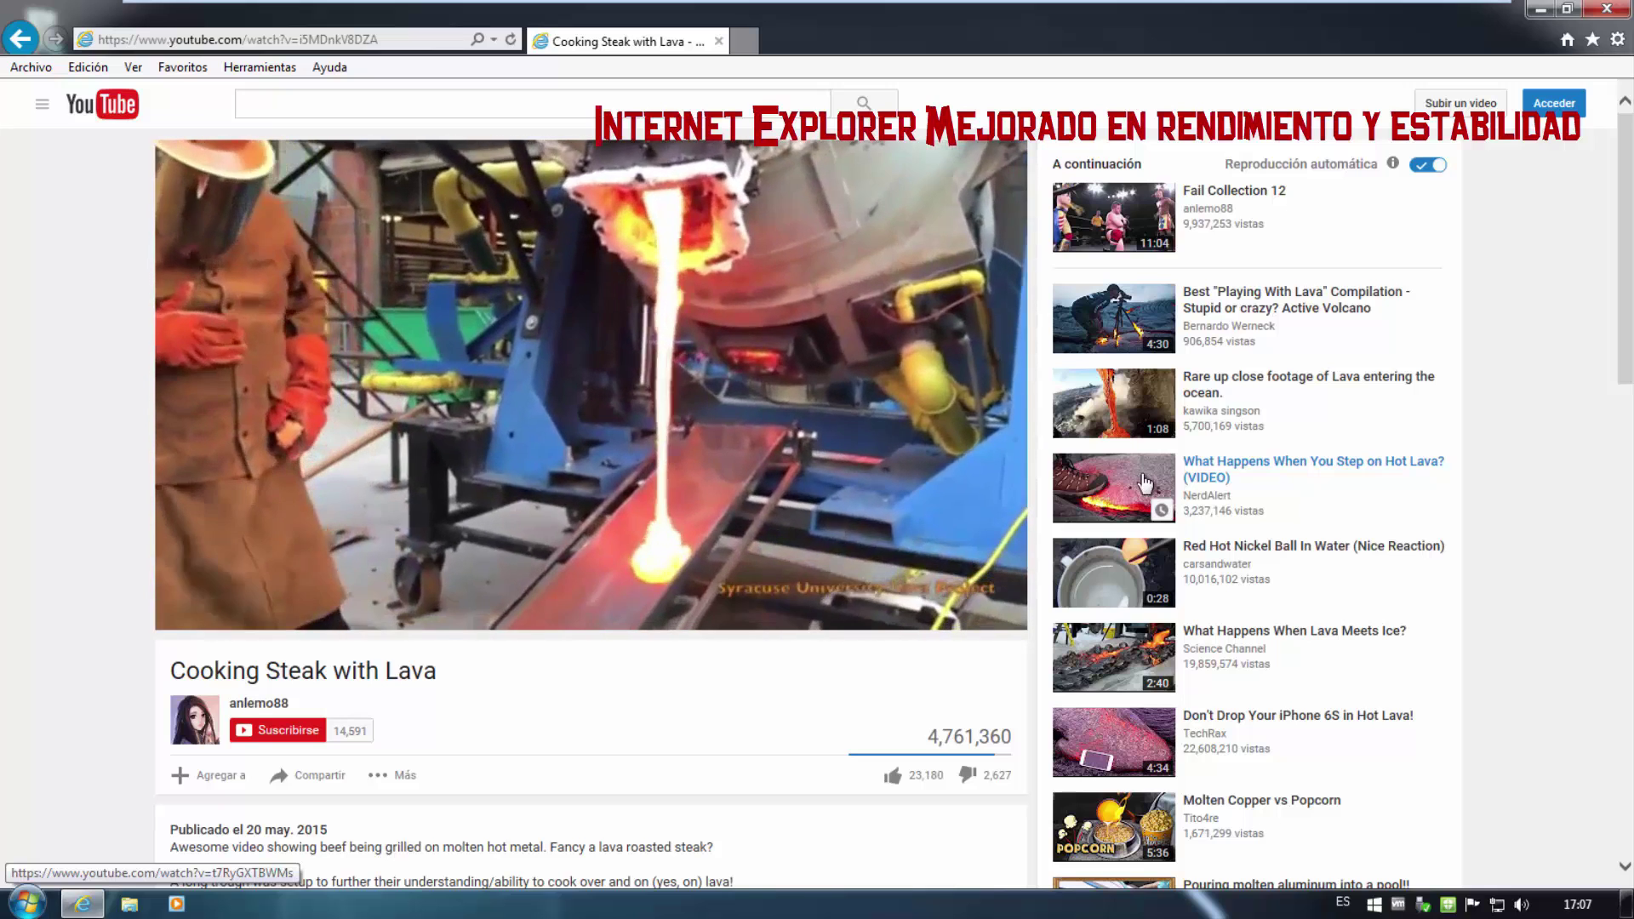
click(1146, 481)
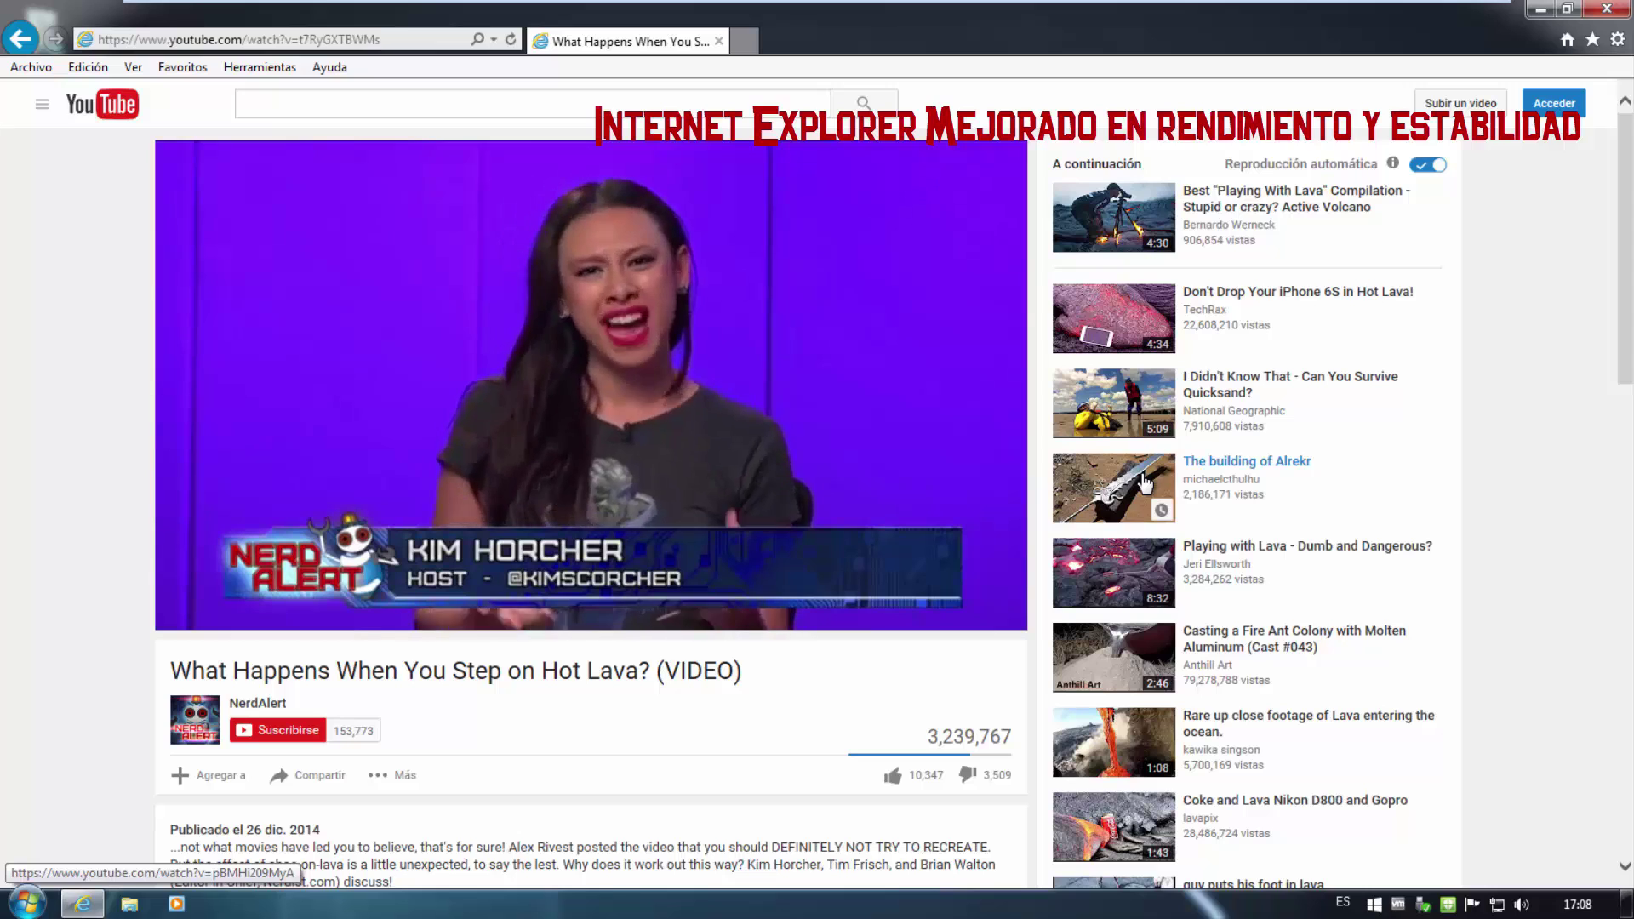
click(1140, 400)
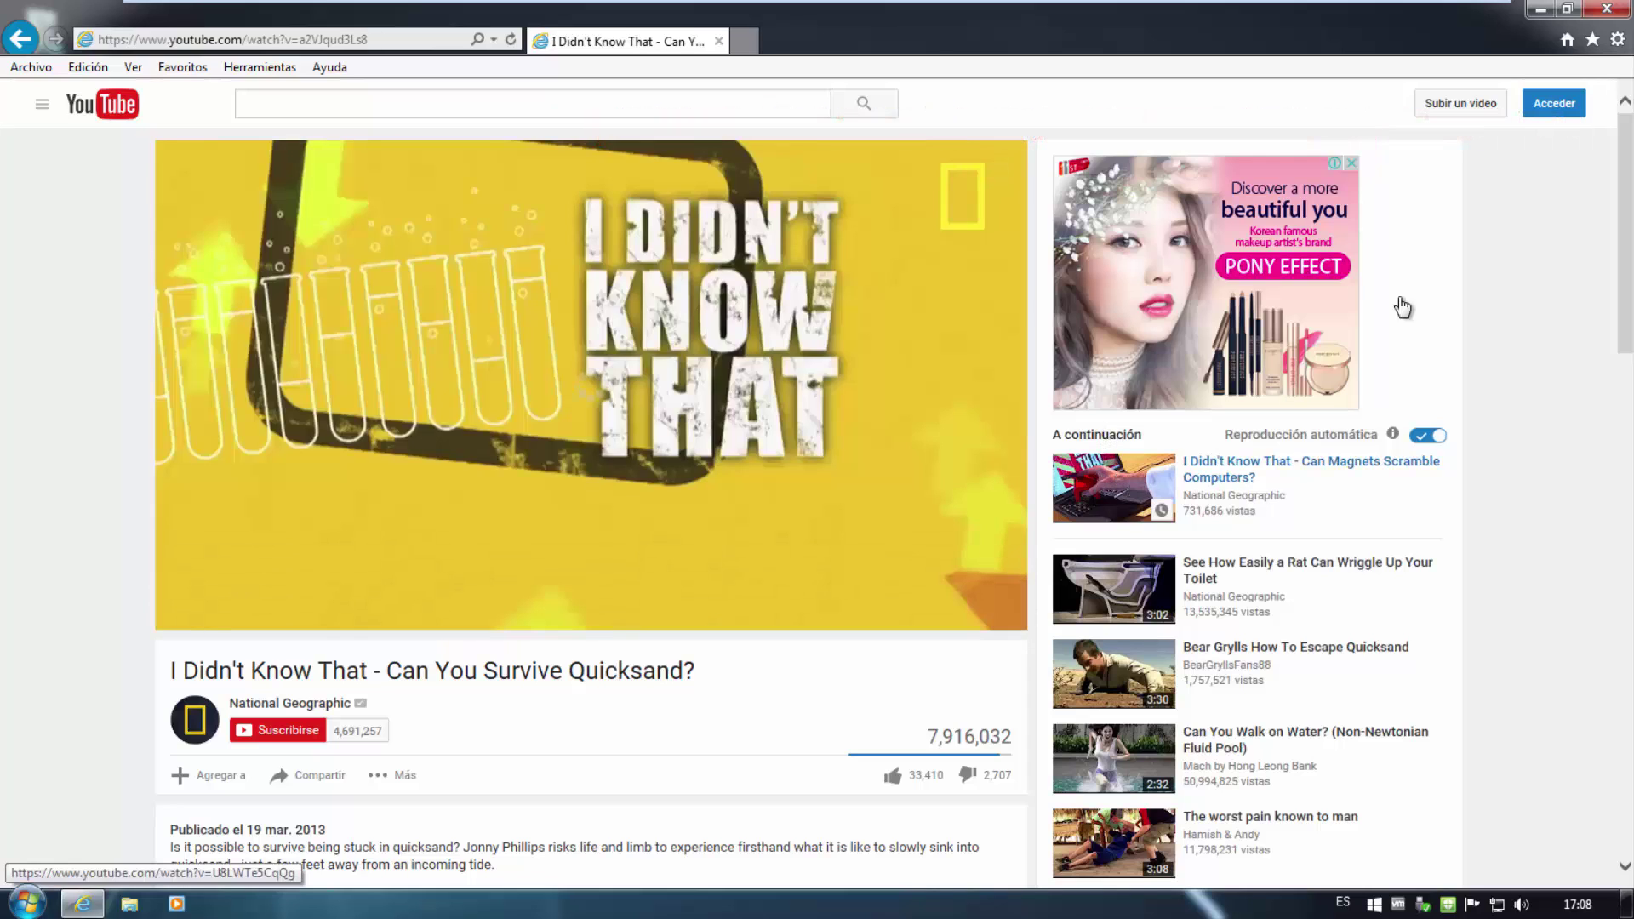
key(alt+F4)
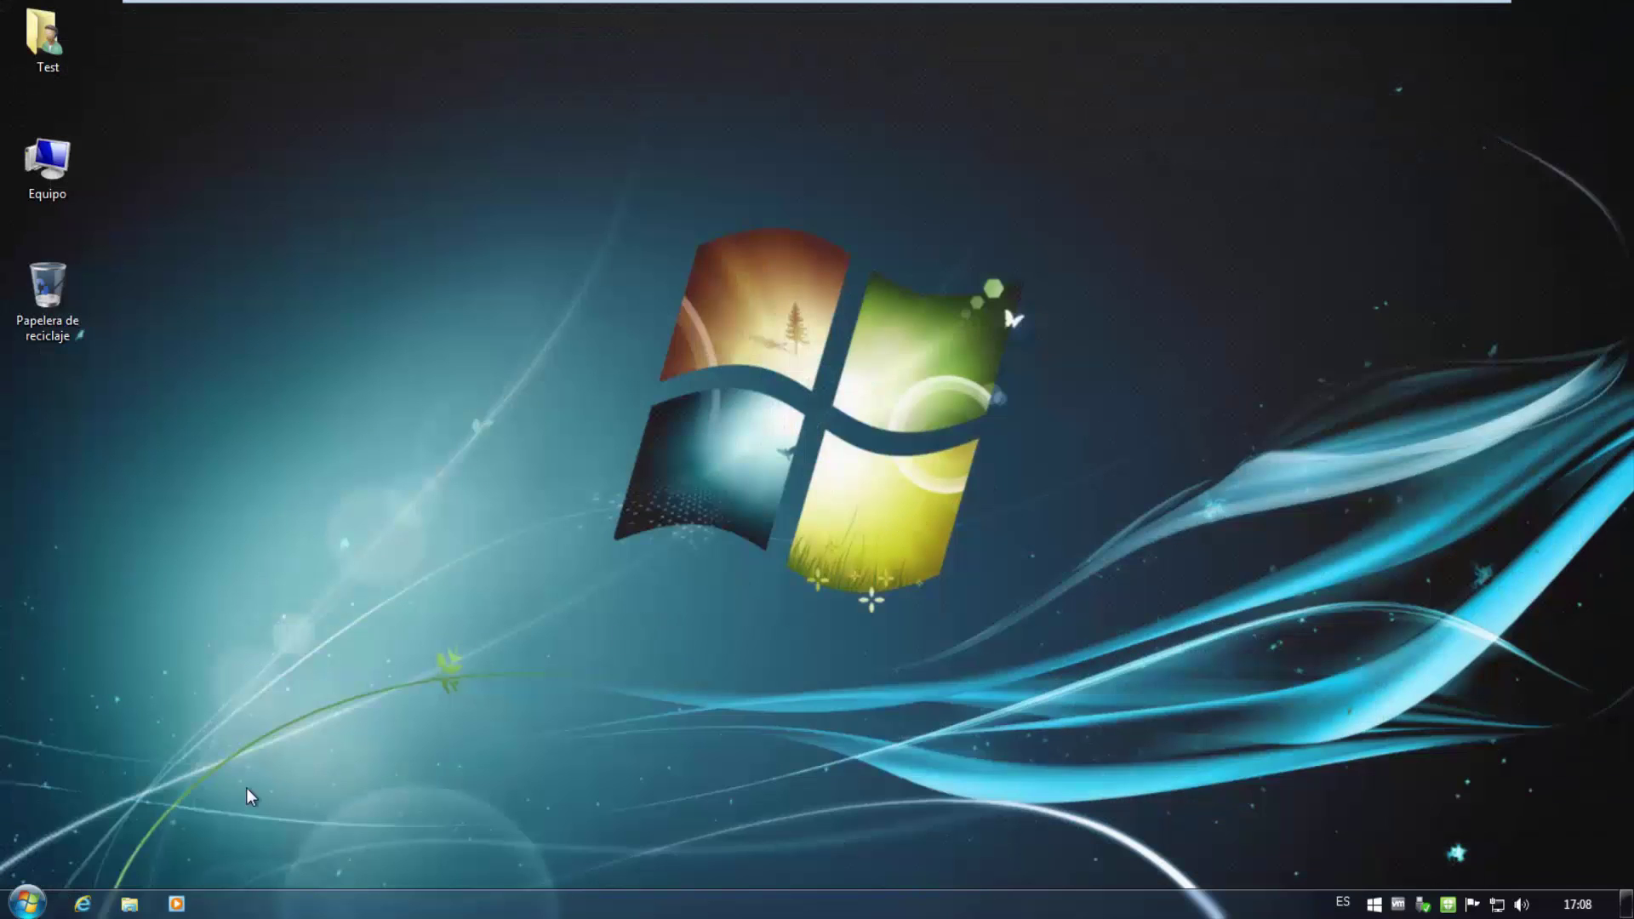
- Look over the full list of installed programs, and open Internet Explorer at the Ninite website using the address entry ninite
click(29, 902)
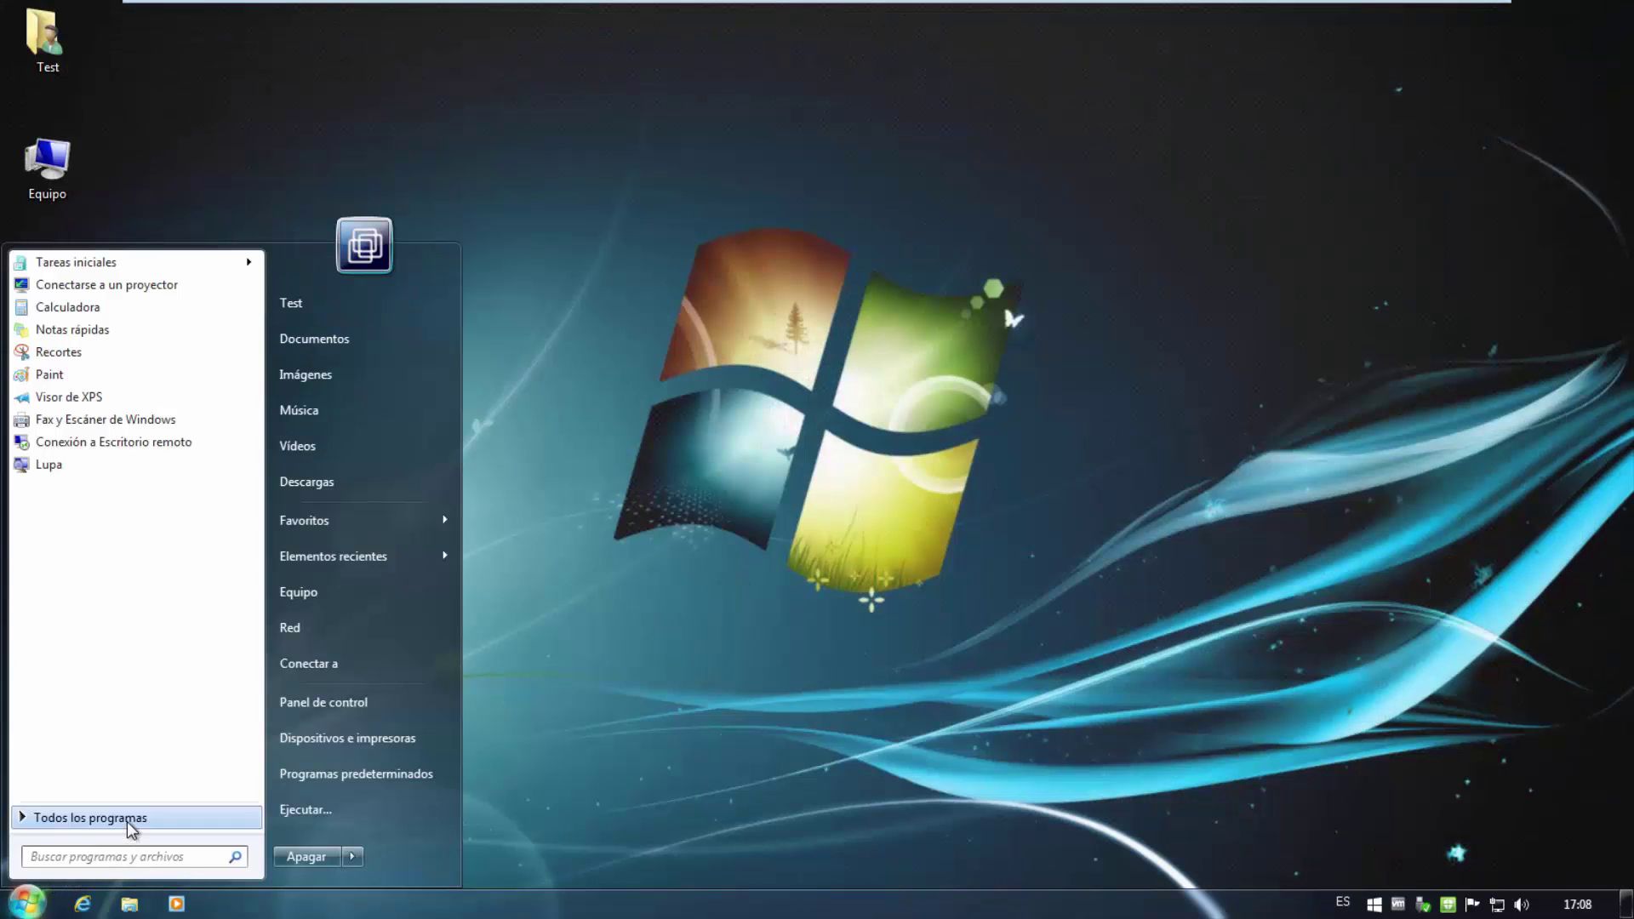
click(126, 820)
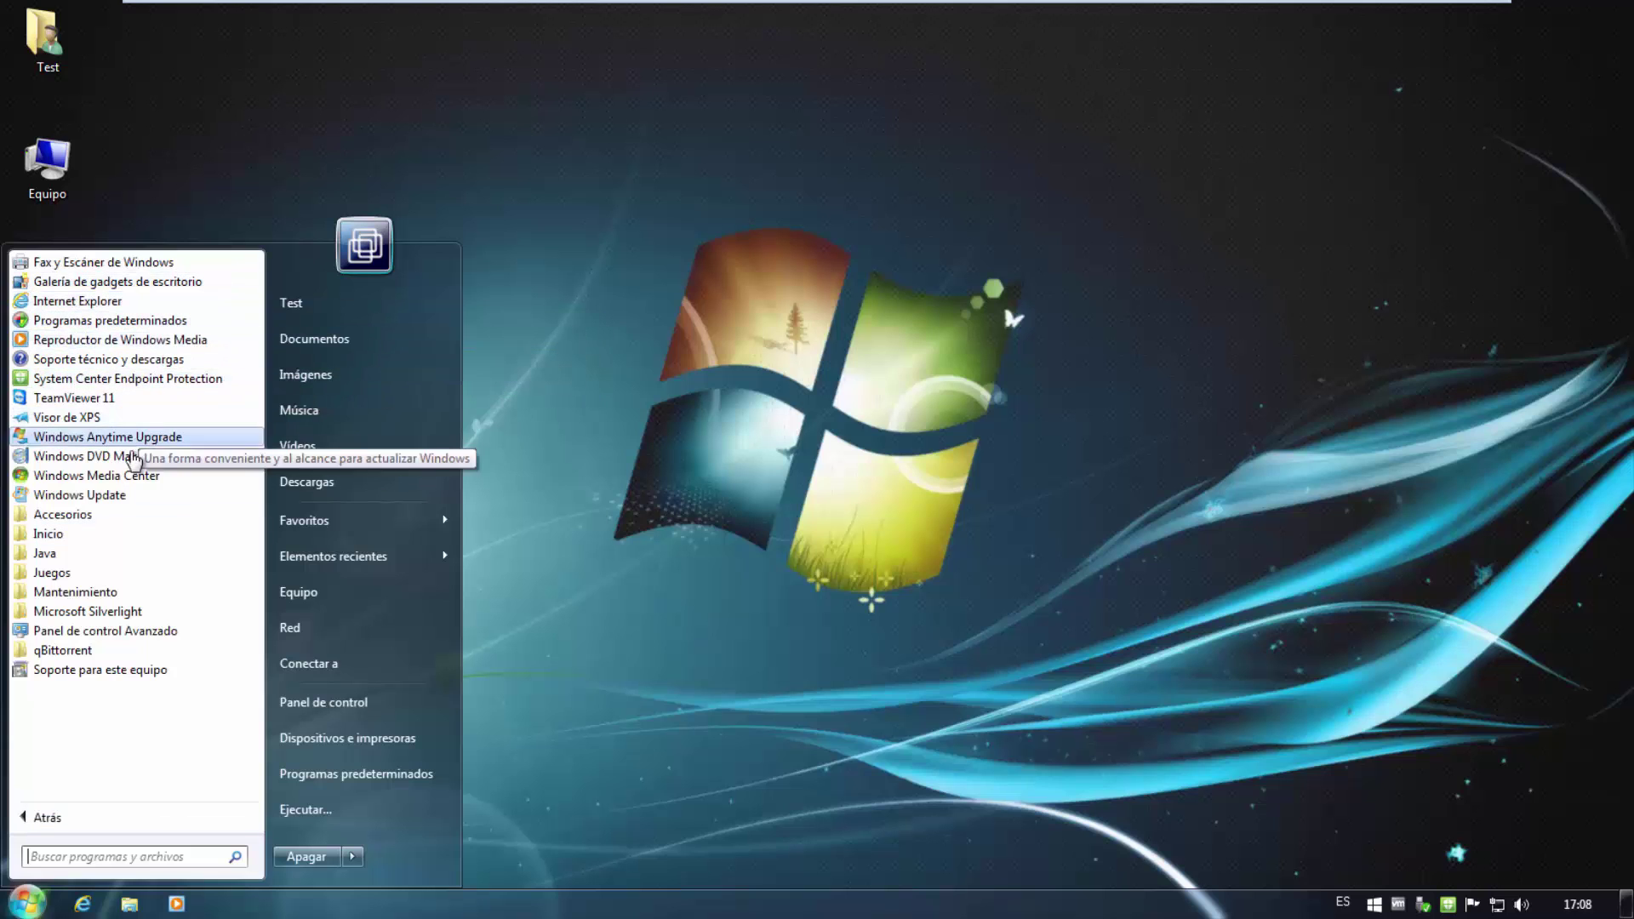
click(82, 900)
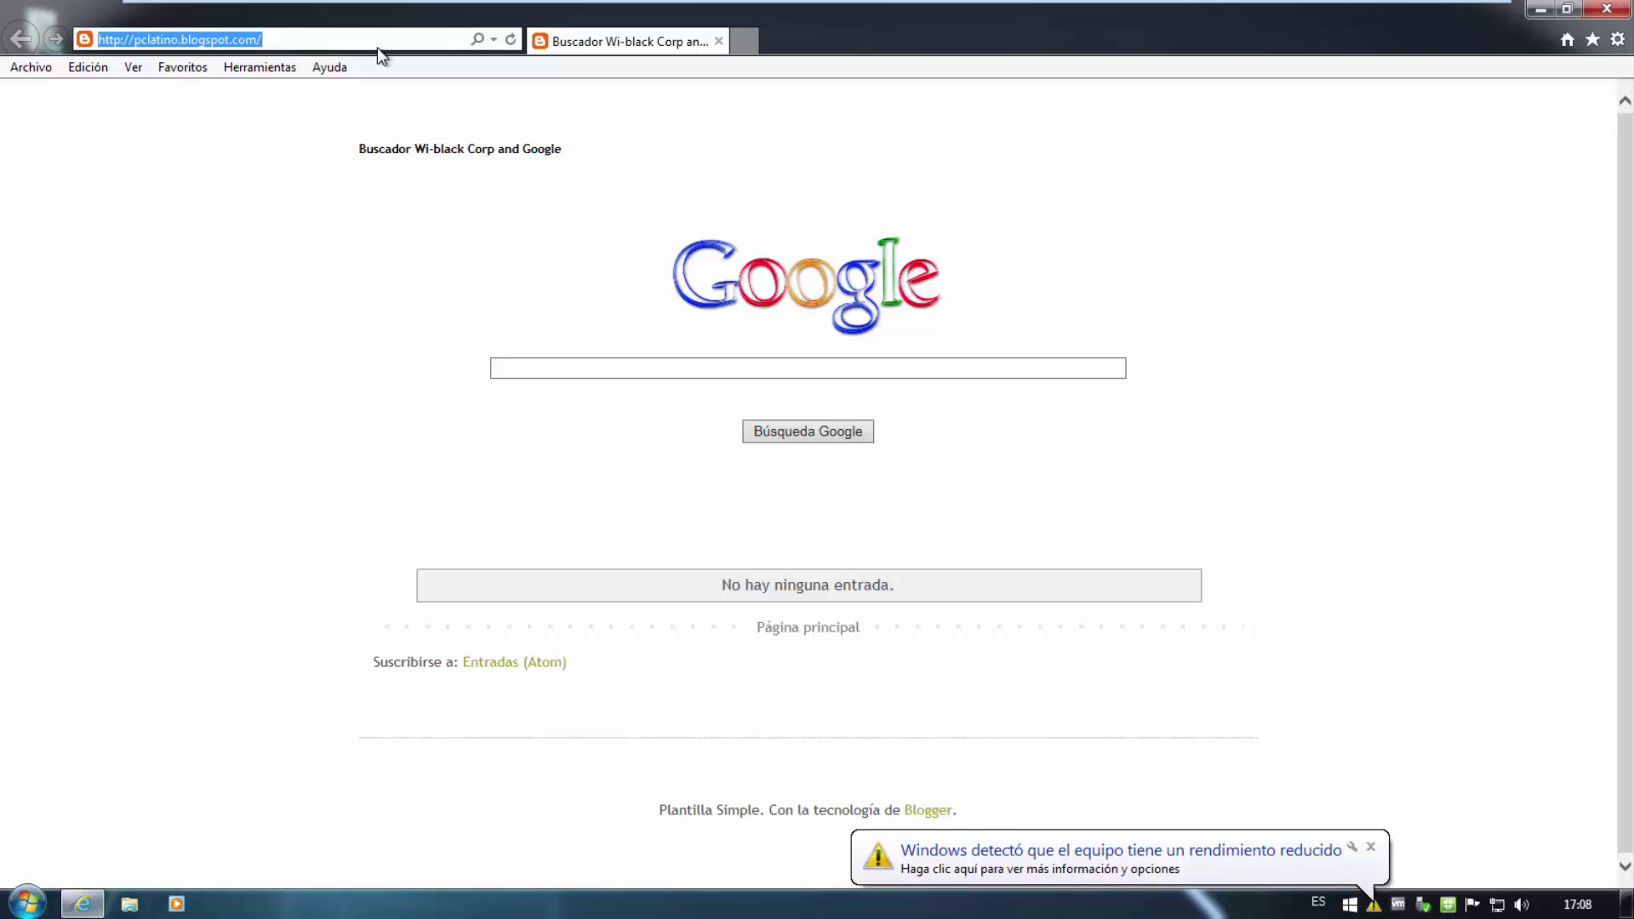
text(ninite)
key(ctrl+Return)
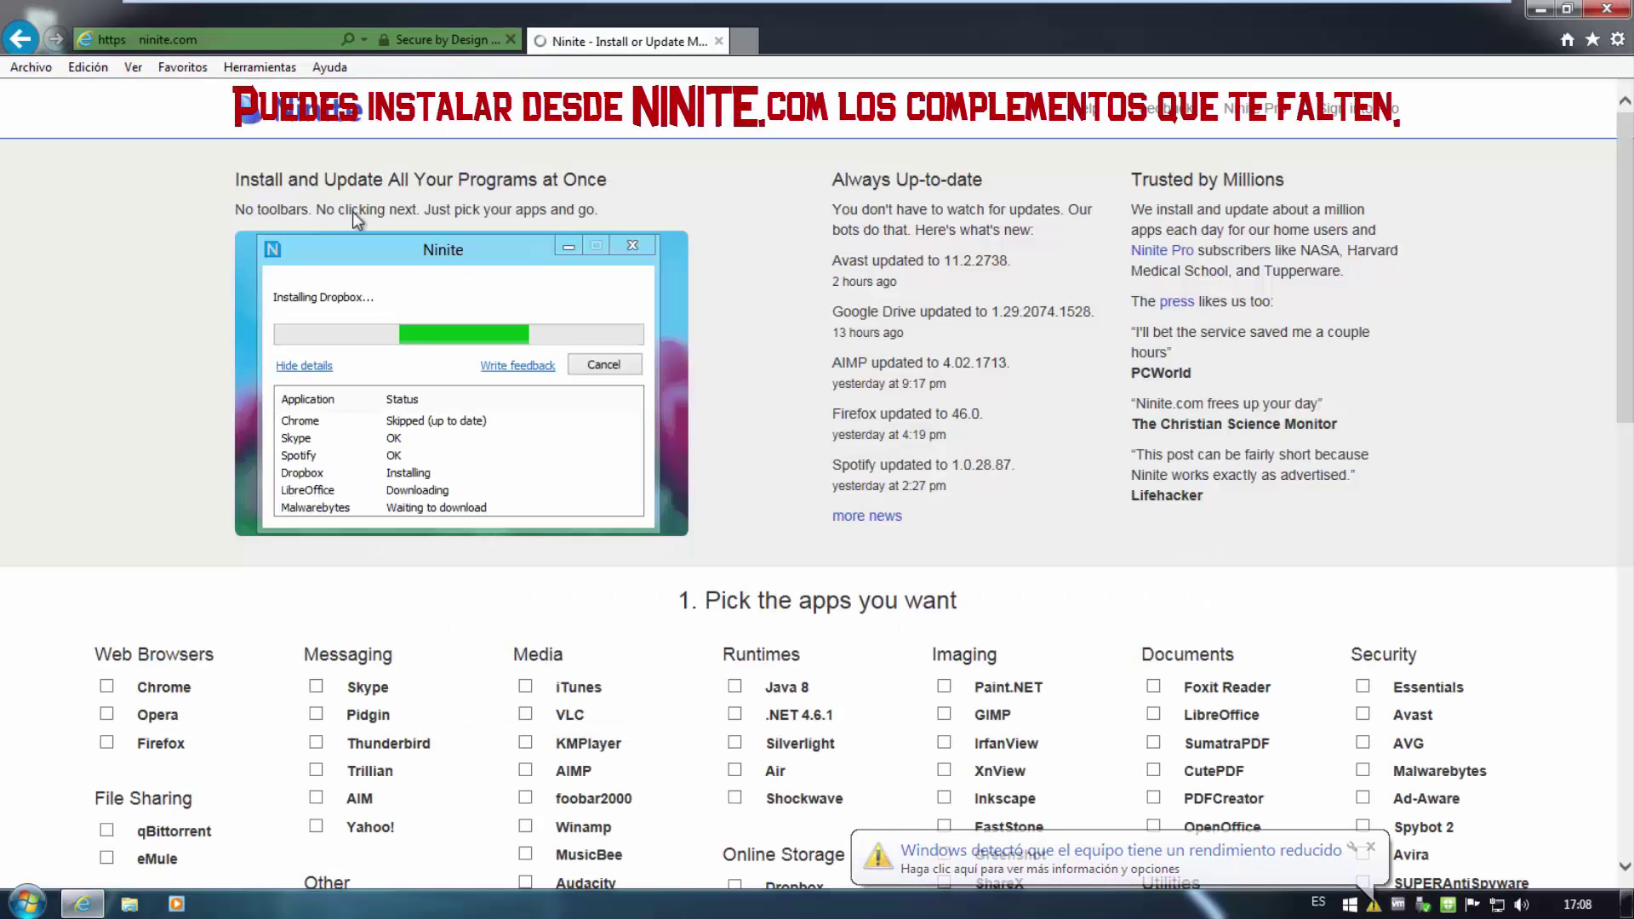
- Select Firefox, Chrome and Skype on the Ninite page, download and run their combined installer, and clear the browser off the desktop
scroll(89, 536, down, 4)
click(108, 380)
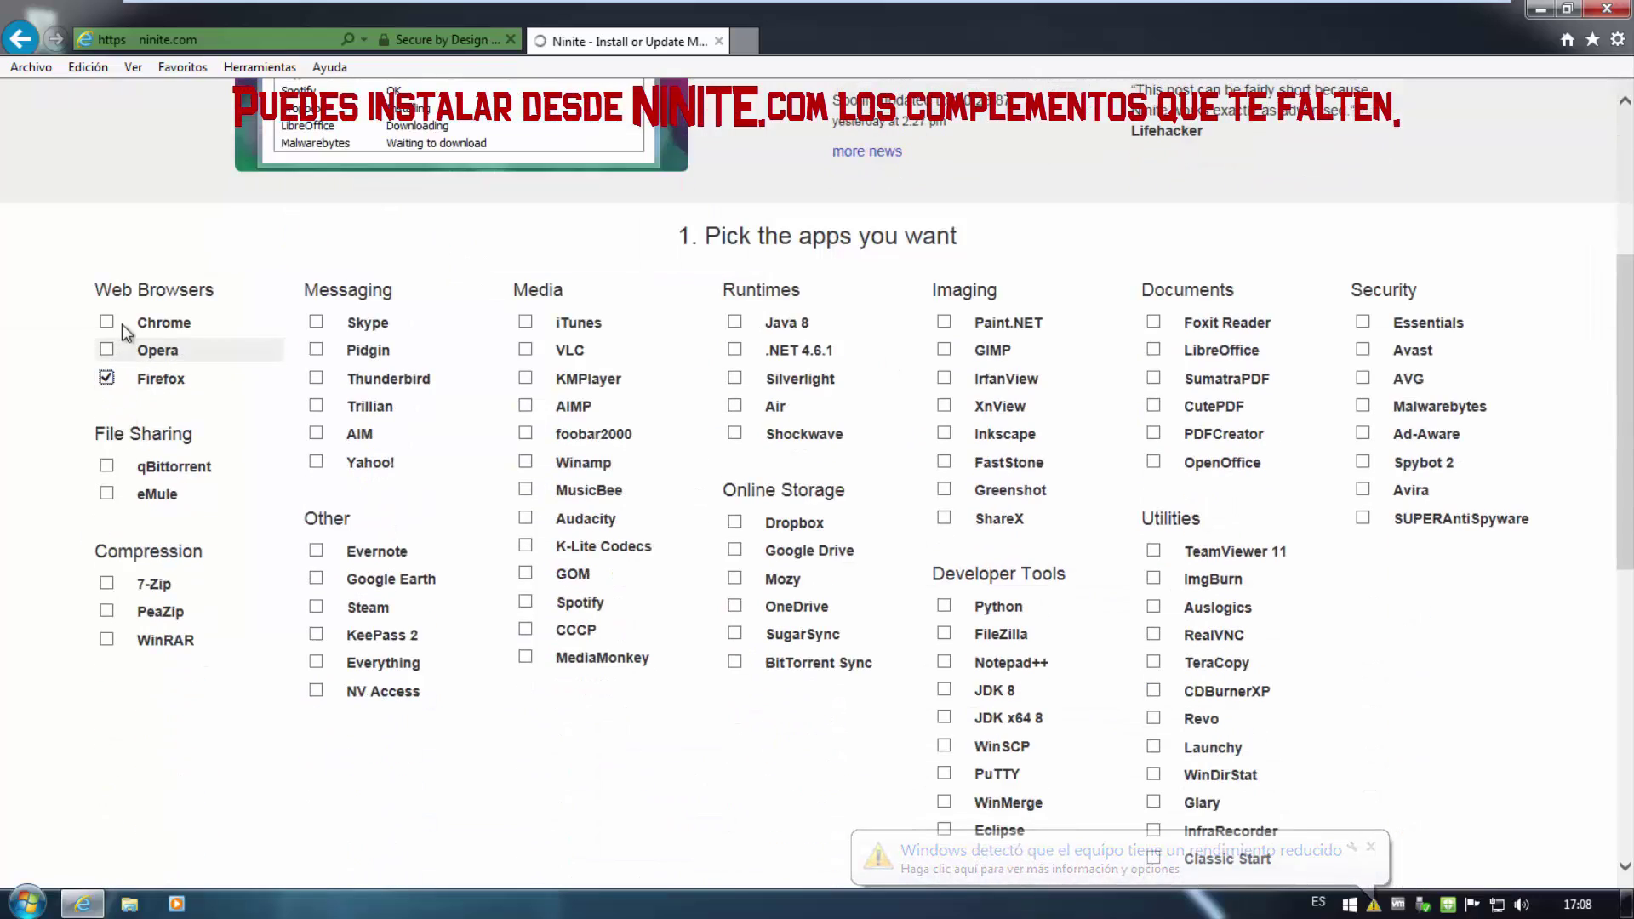
click(146, 323)
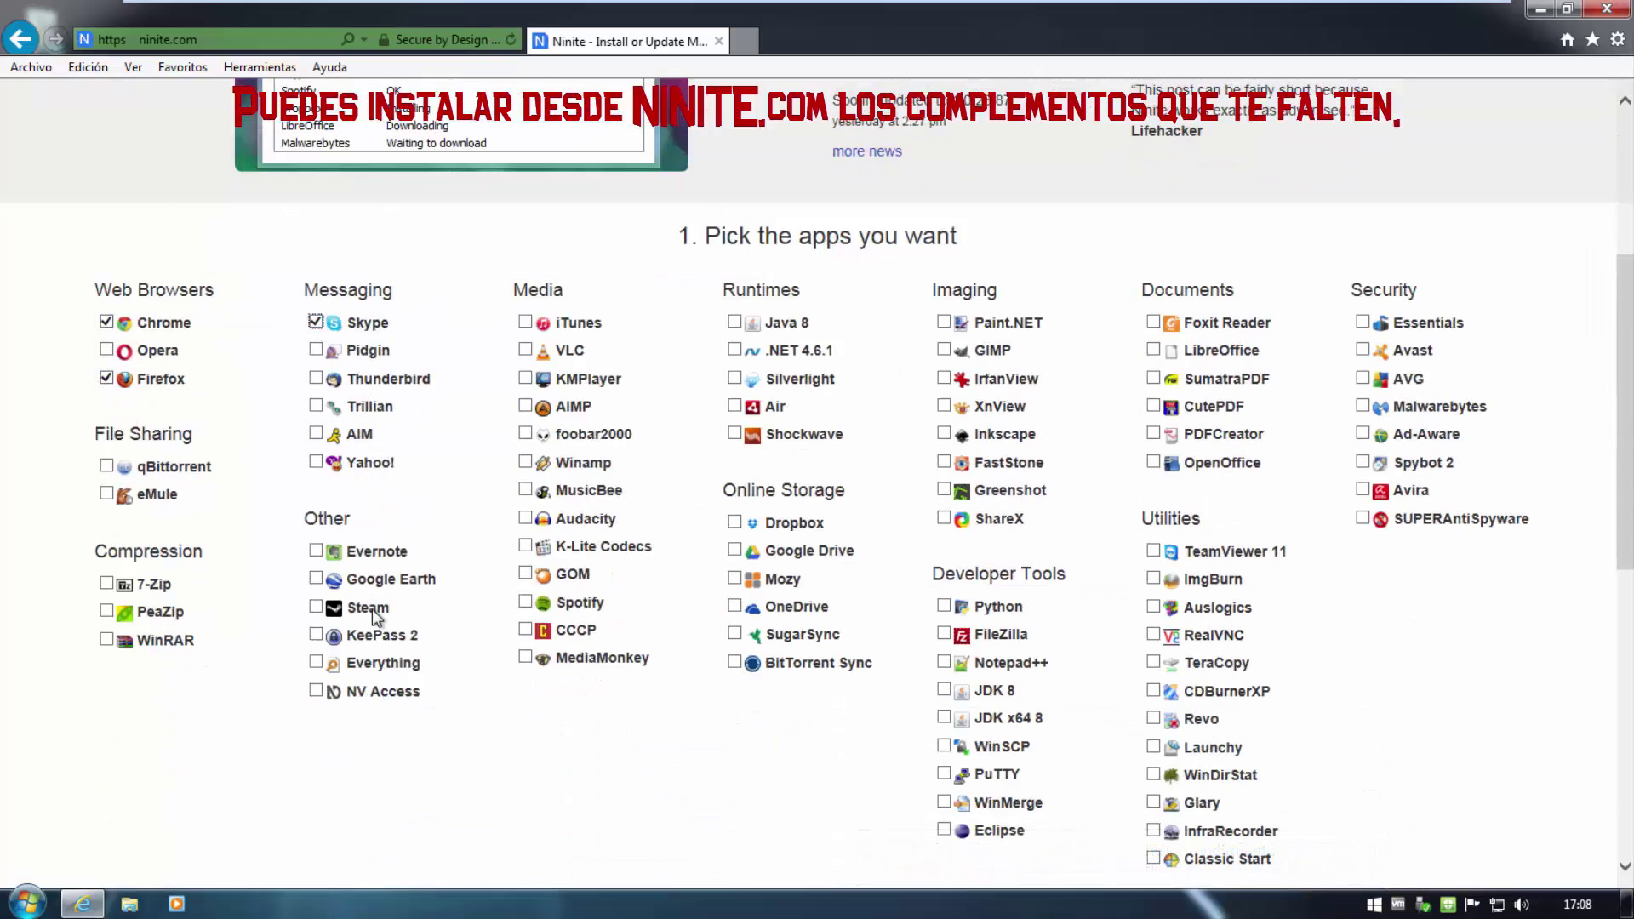
scroll(657, 713, down, 4)
click(814, 624)
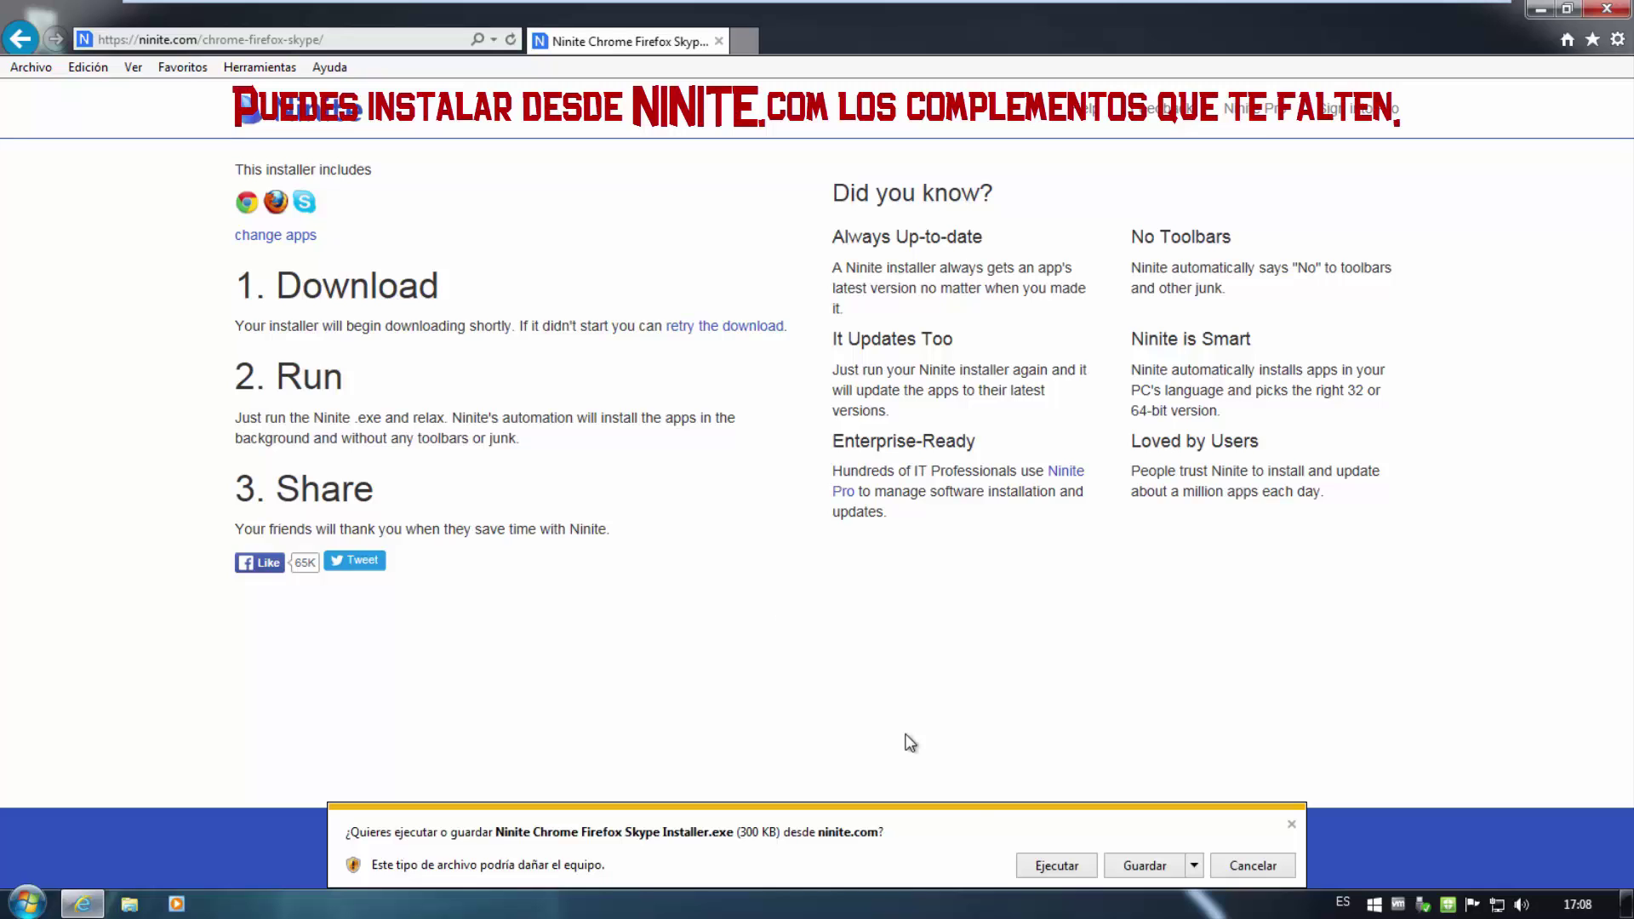
click(1034, 868)
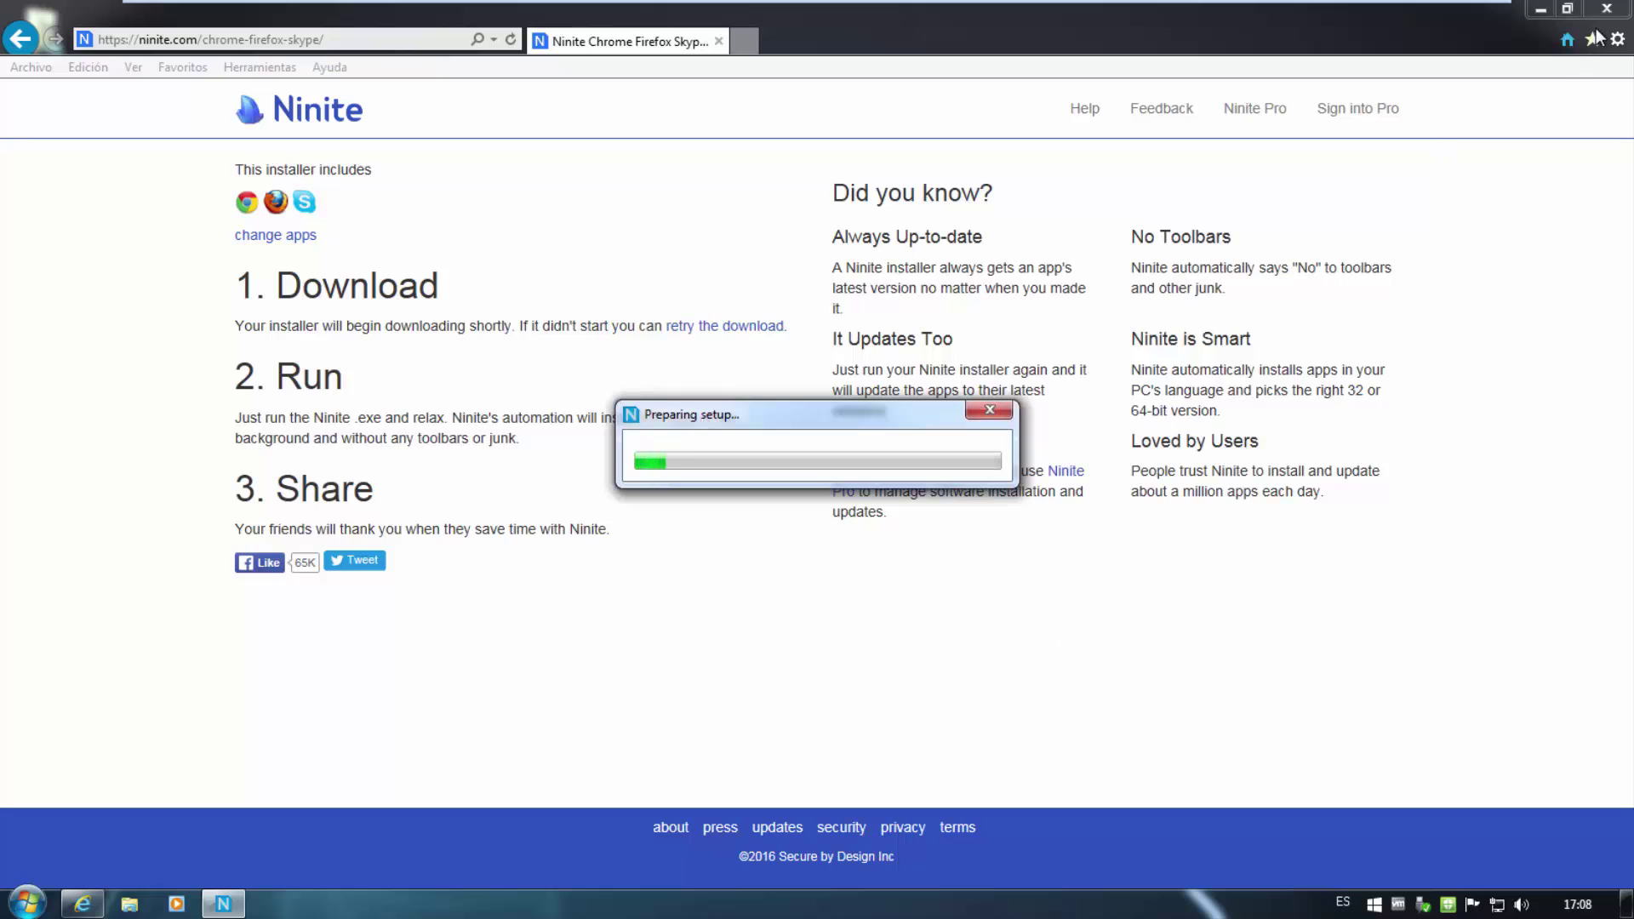
click(1540, 10)
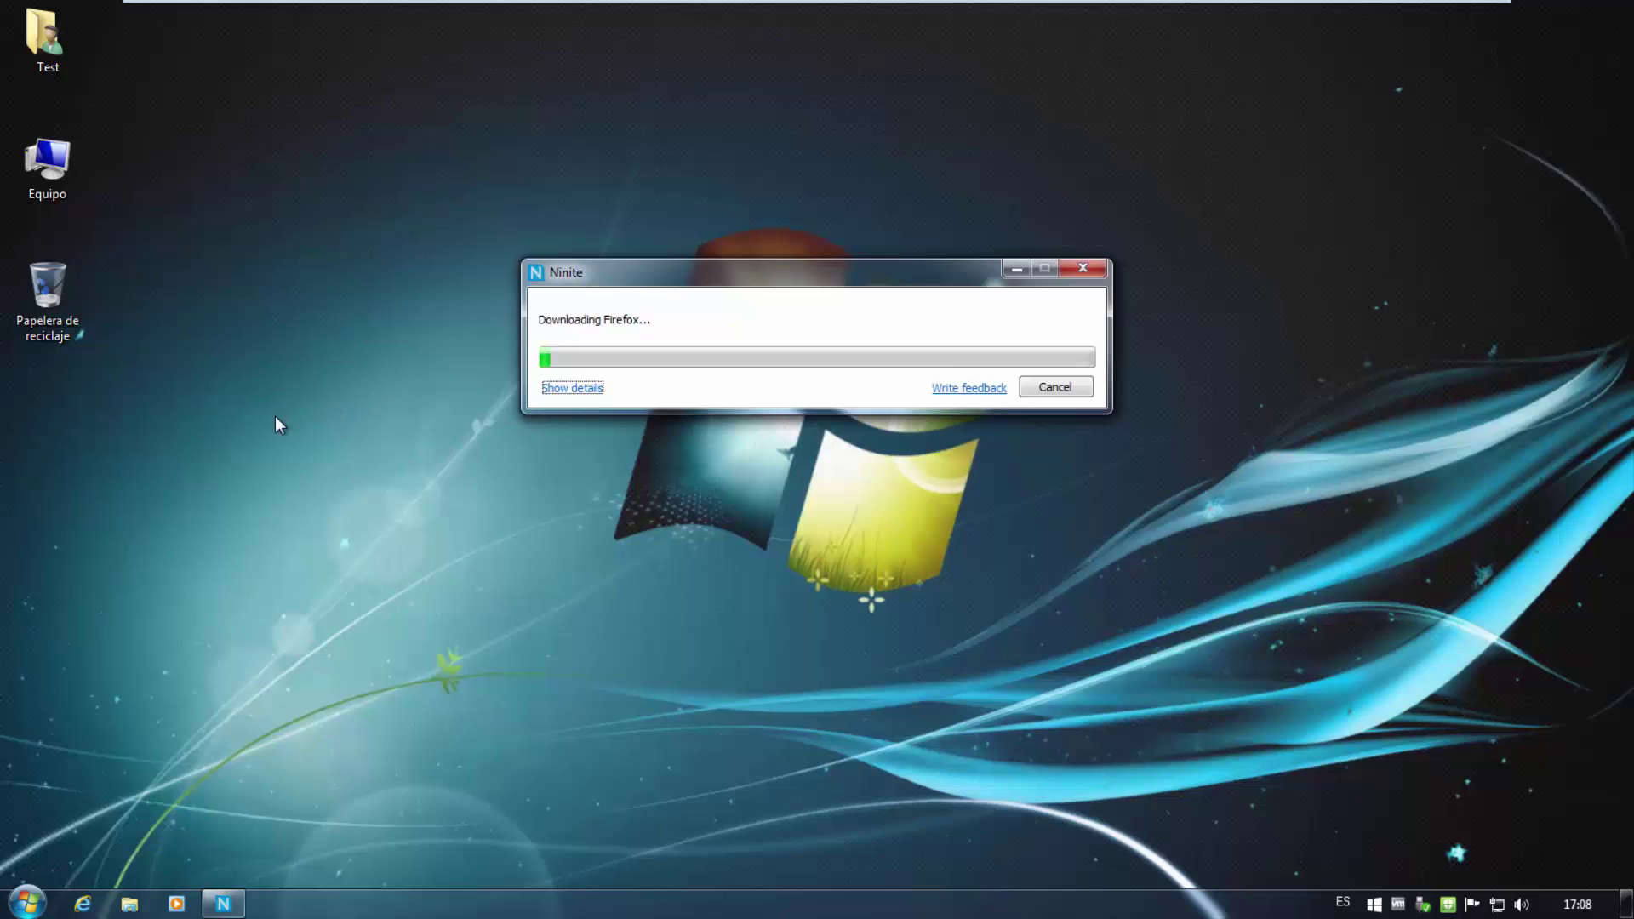
- Open Equipo, go to its uninstall or change a program page, and maximize the window to view the installed programs
click(30, 903)
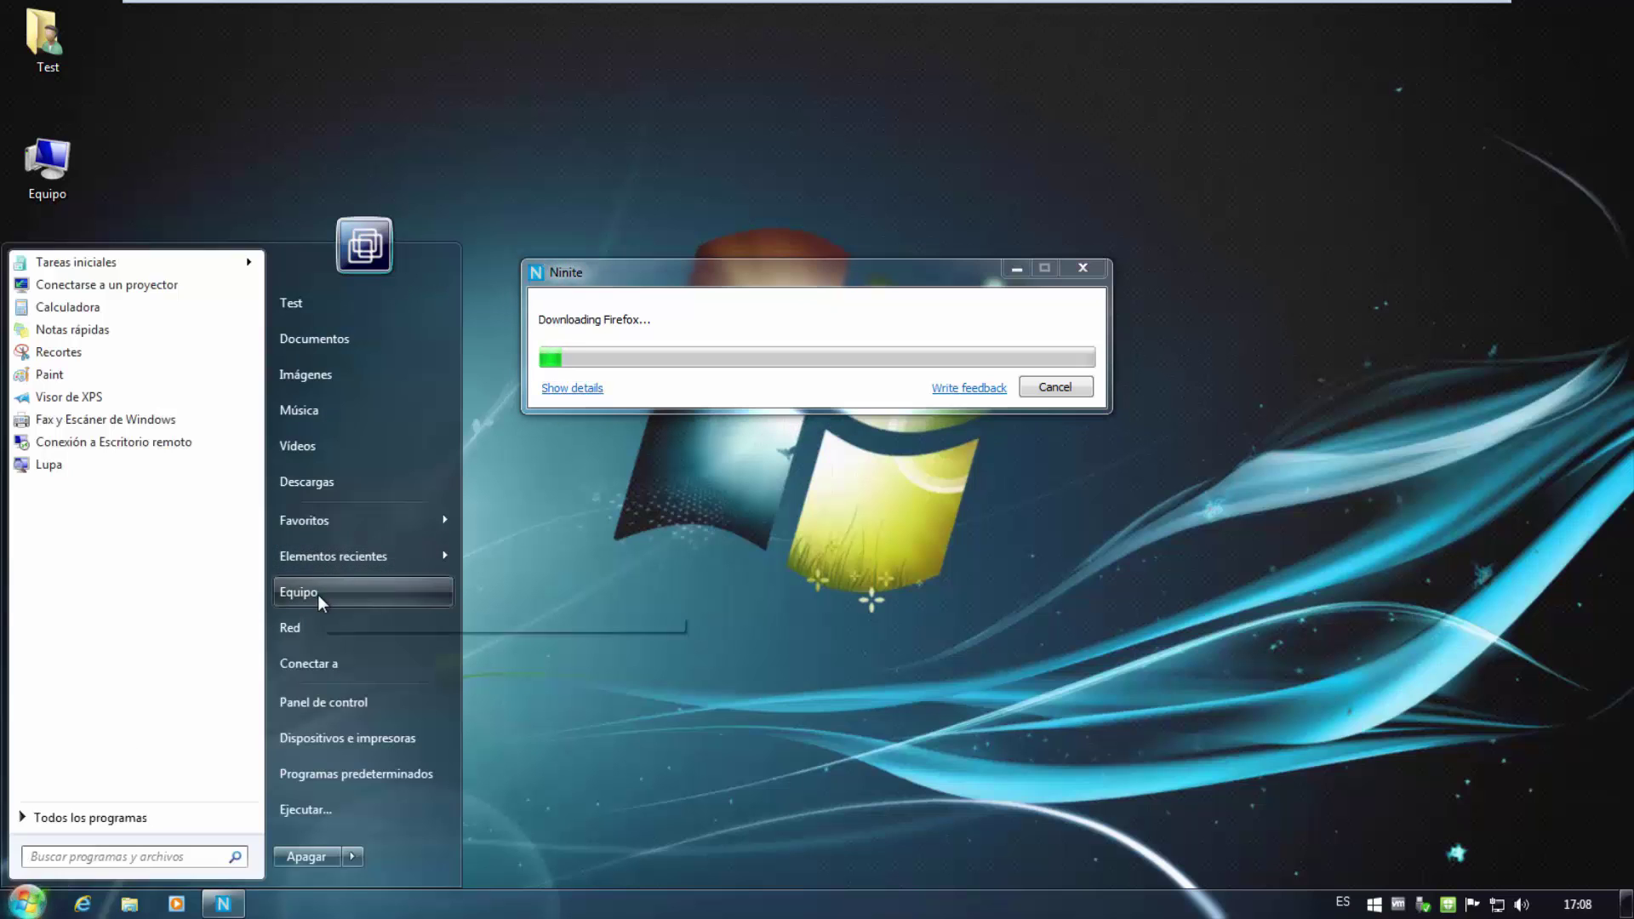
click(318, 594)
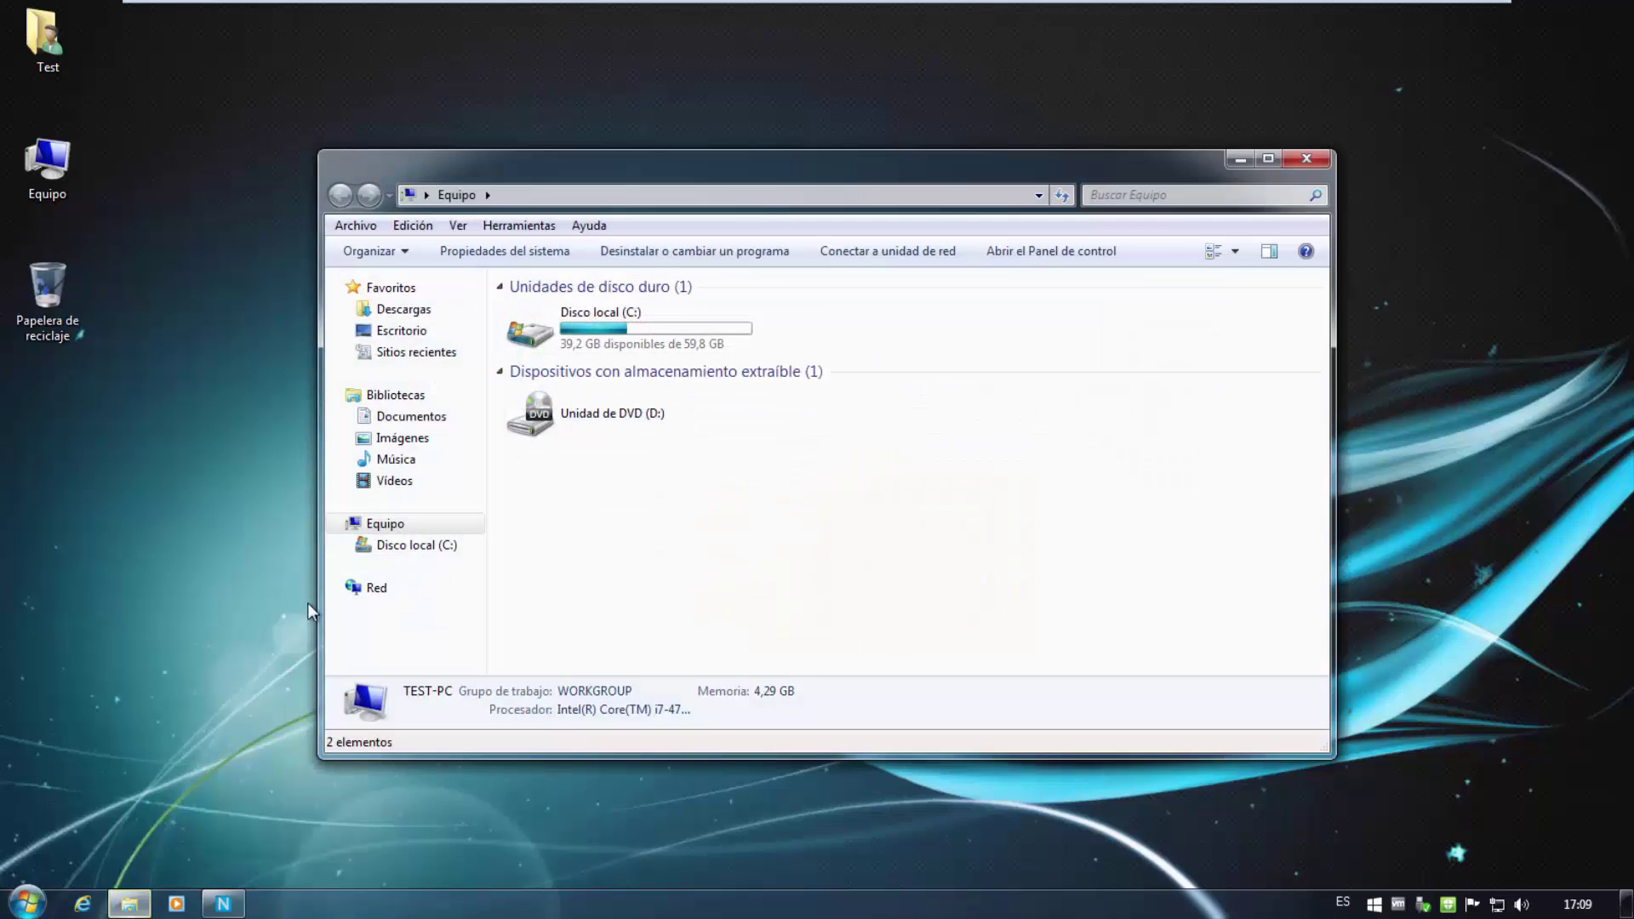
click(719, 251)
double_click(738, 169)
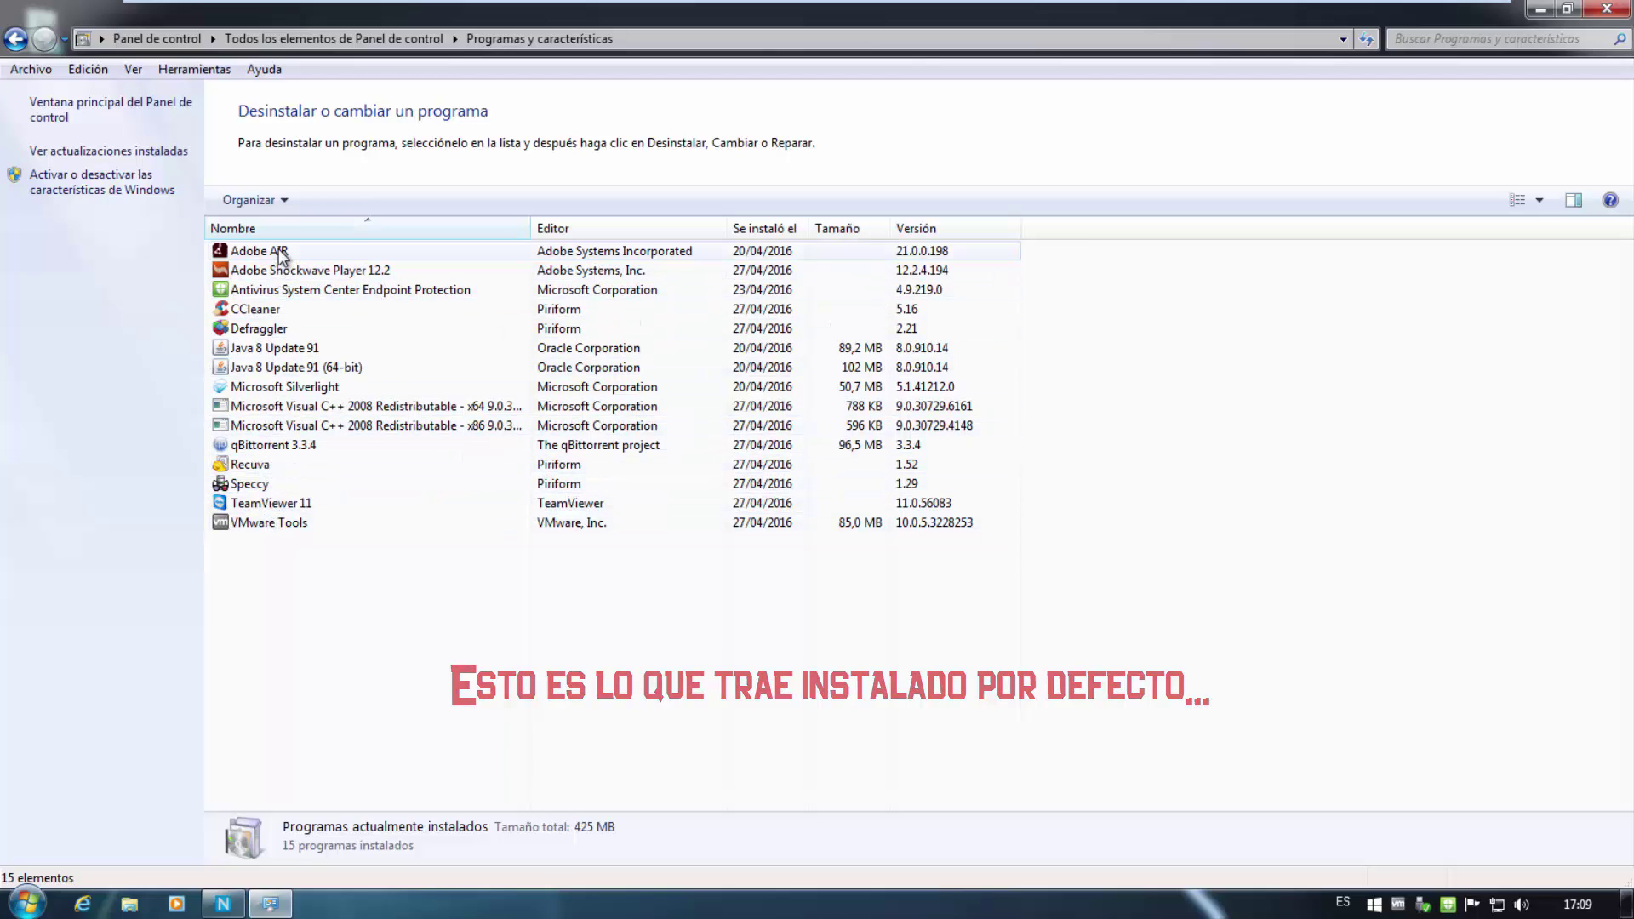
- Open the Windows features list, close the programs window, enlarge the list to examine the features, and close it unchanged
click(100, 191)
click(1605, 9)
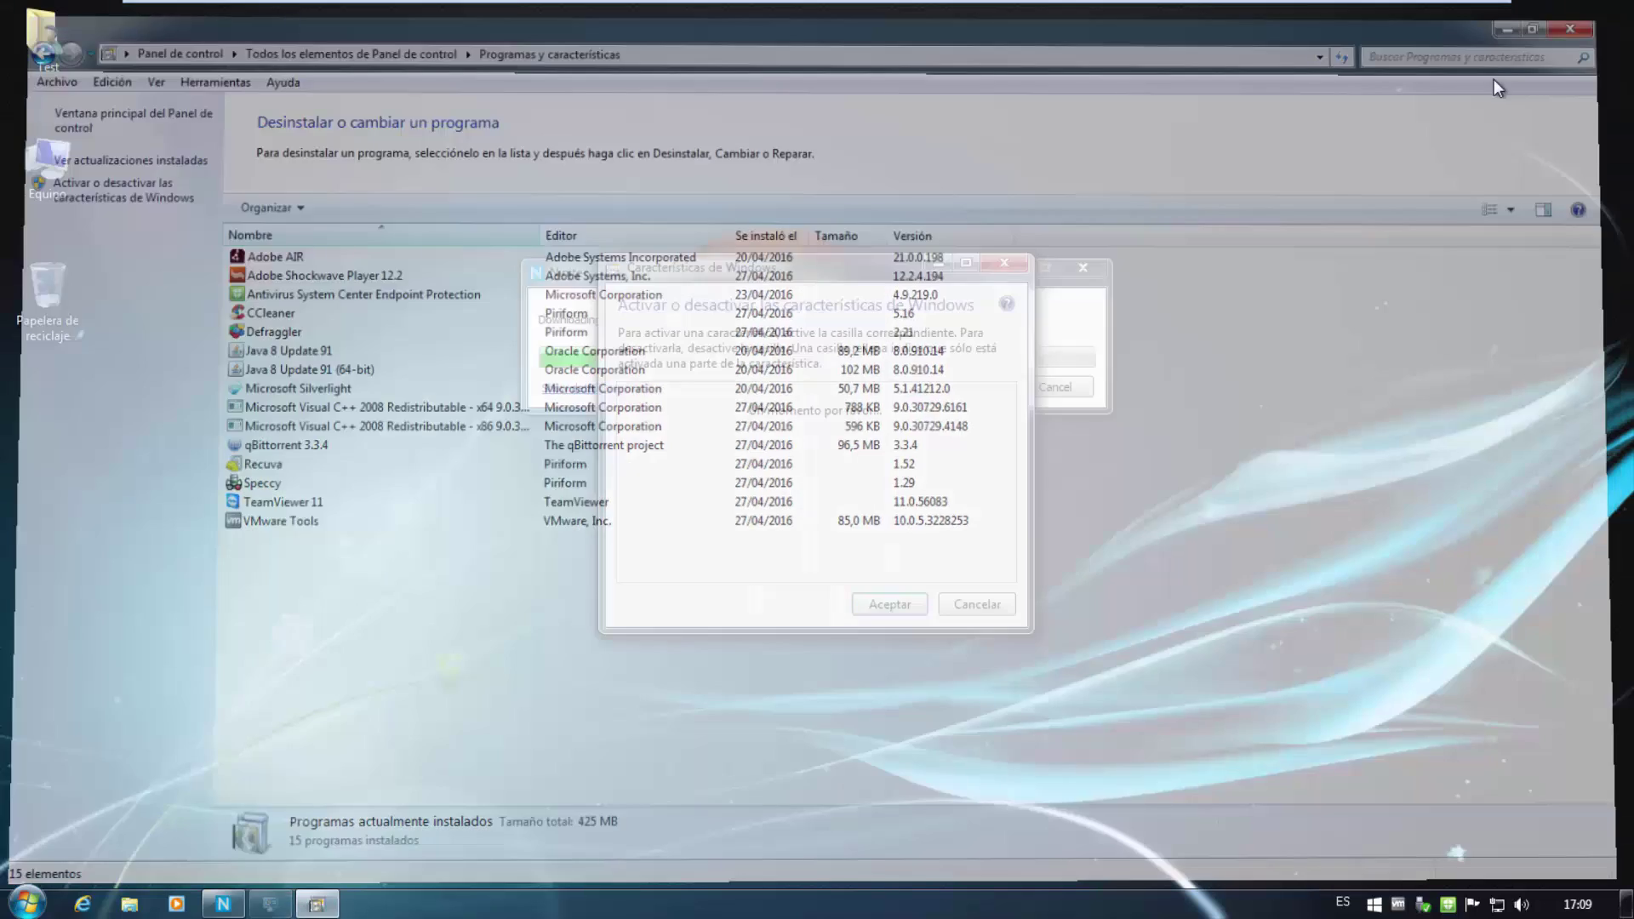
drag(825, 278, 335, 187)
drag(759, 747, 809, 798)
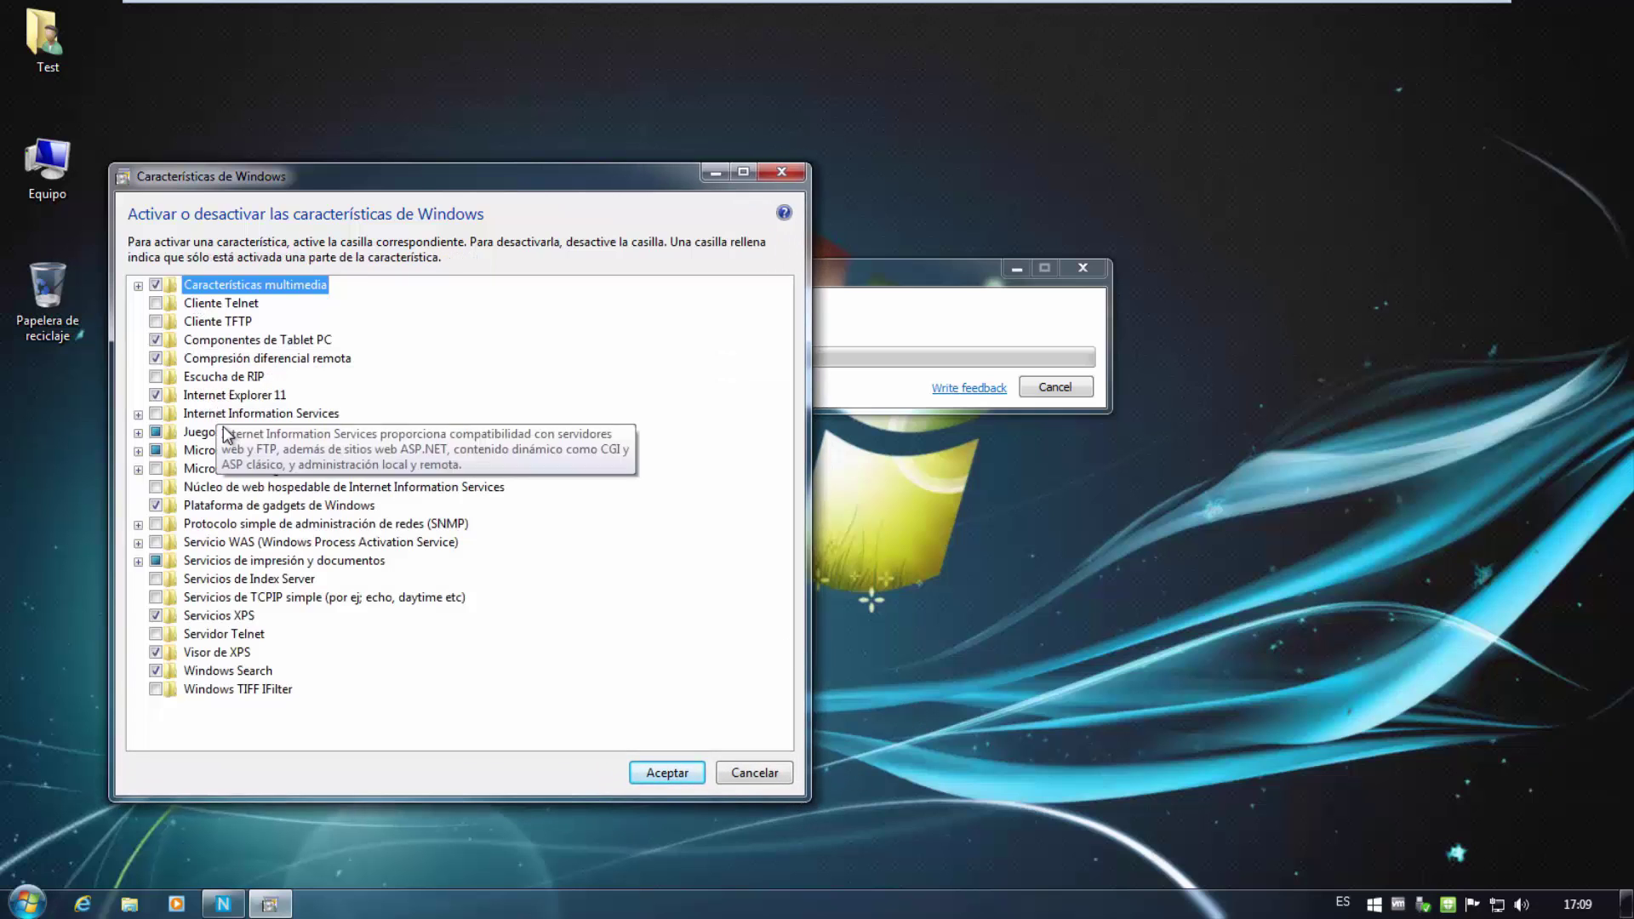
click(255, 451)
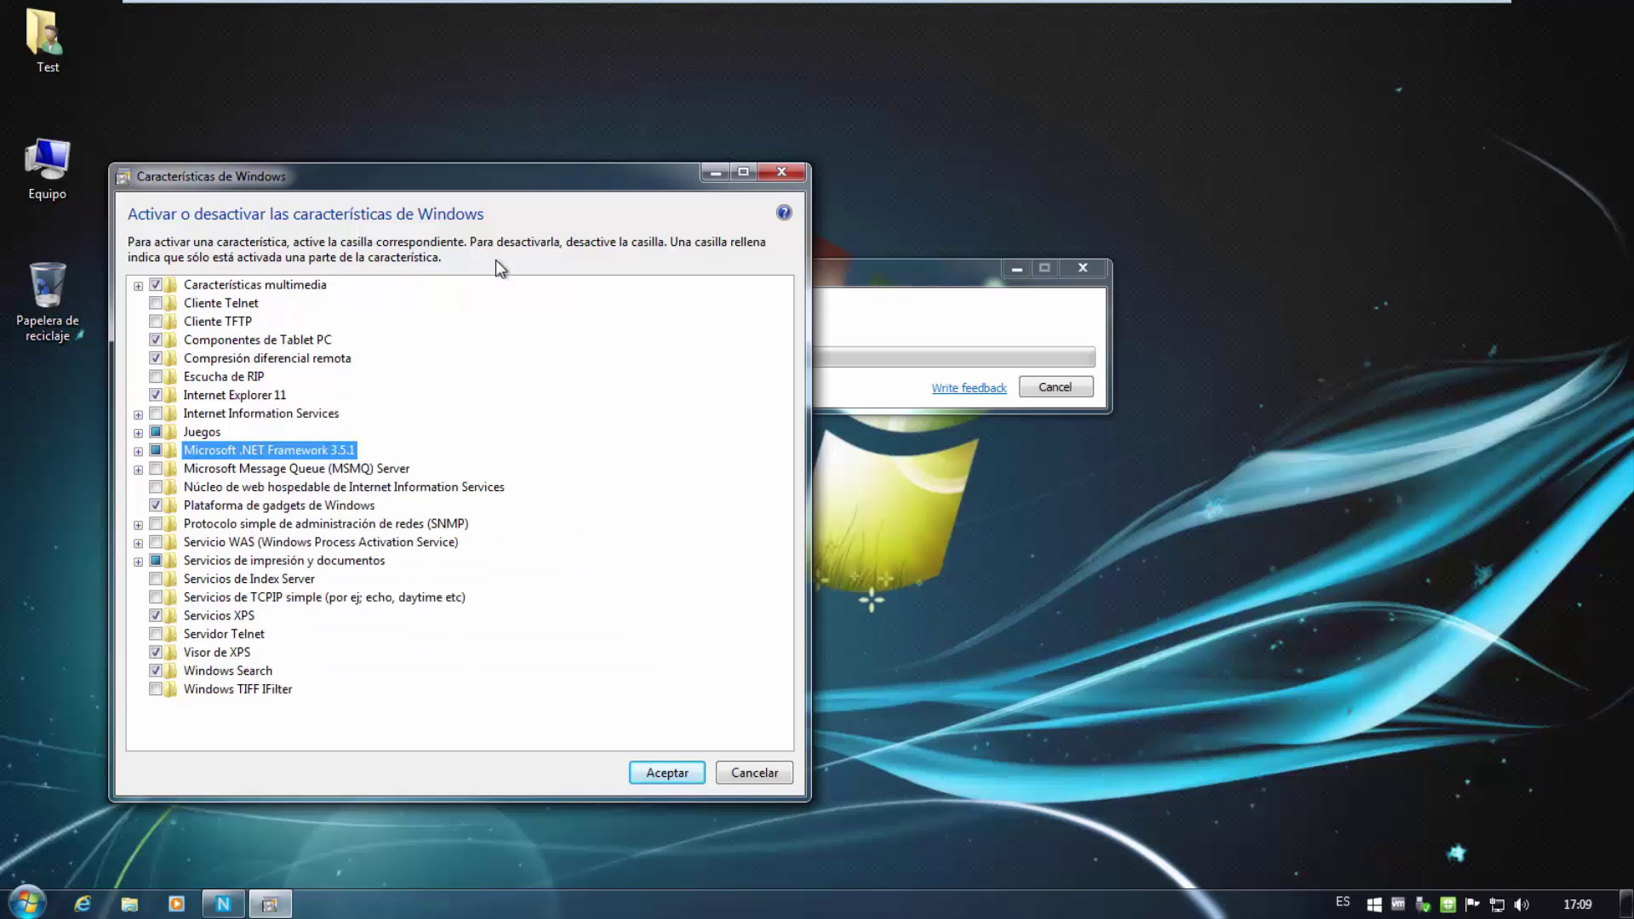
click(781, 172)
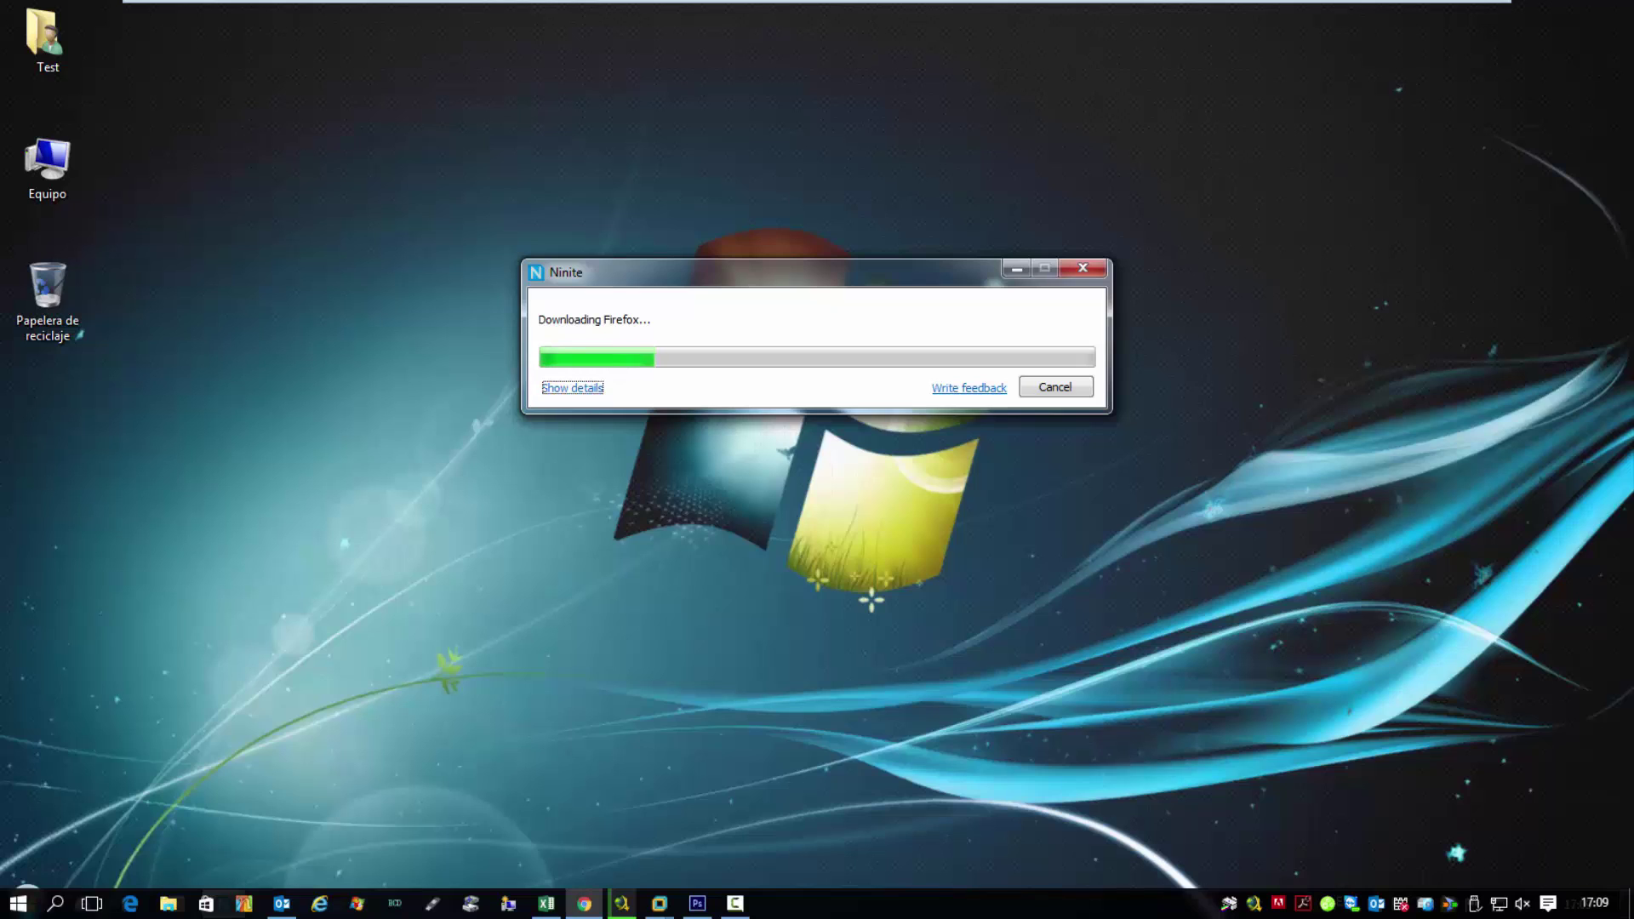
- Show the details of the running Ninite installation, cancel it, and close its window
click(1400, 143)
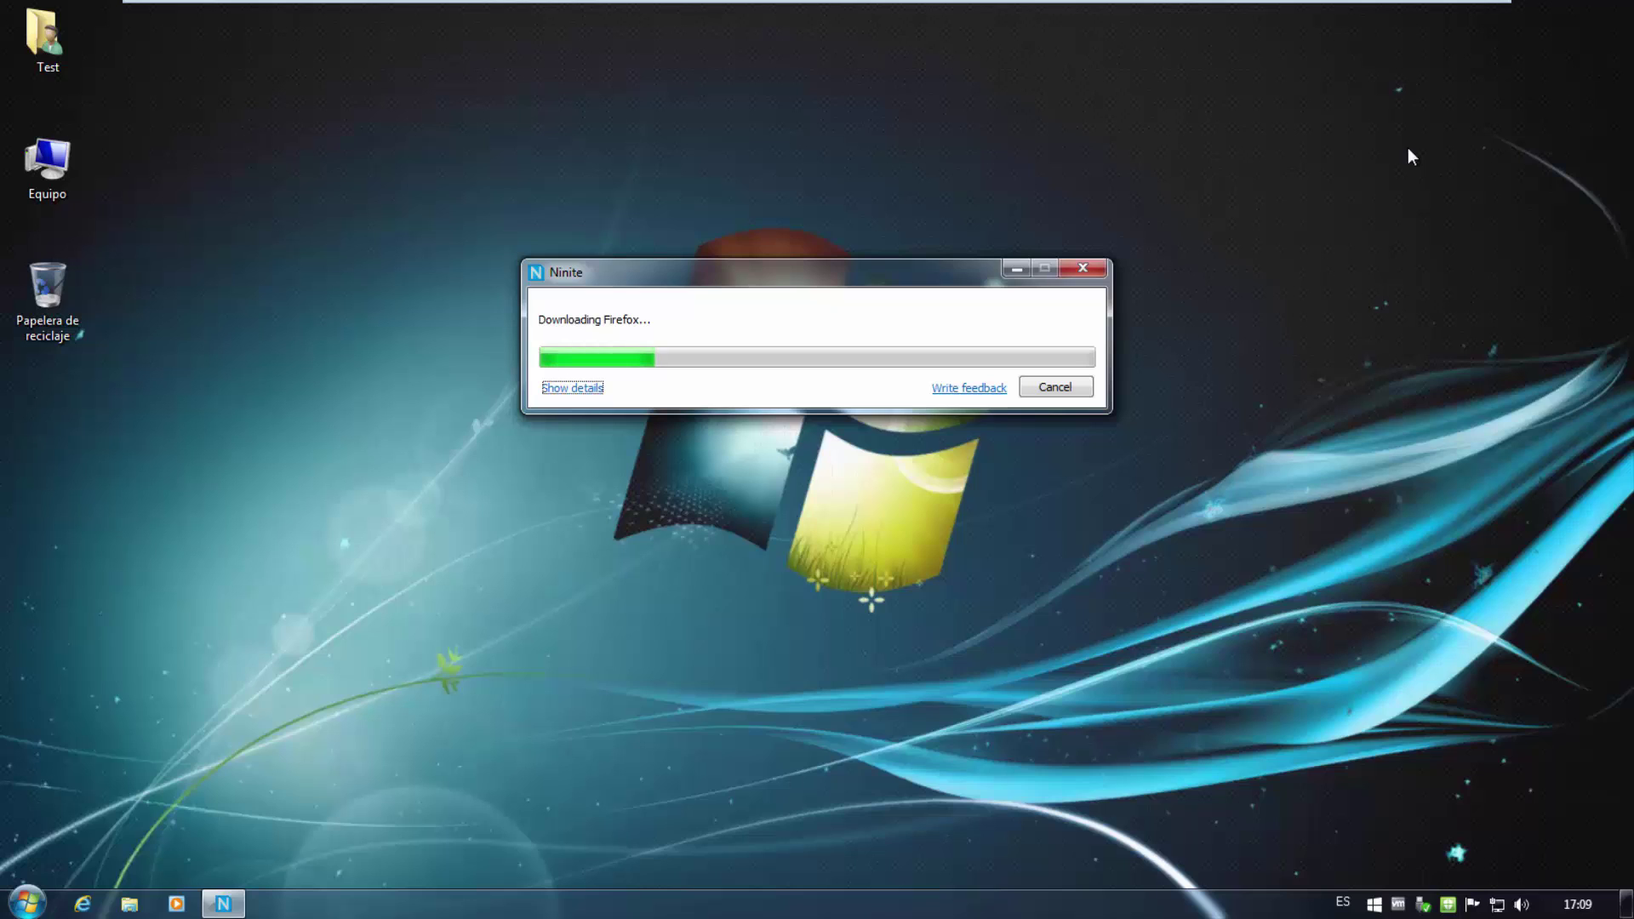
click(572, 388)
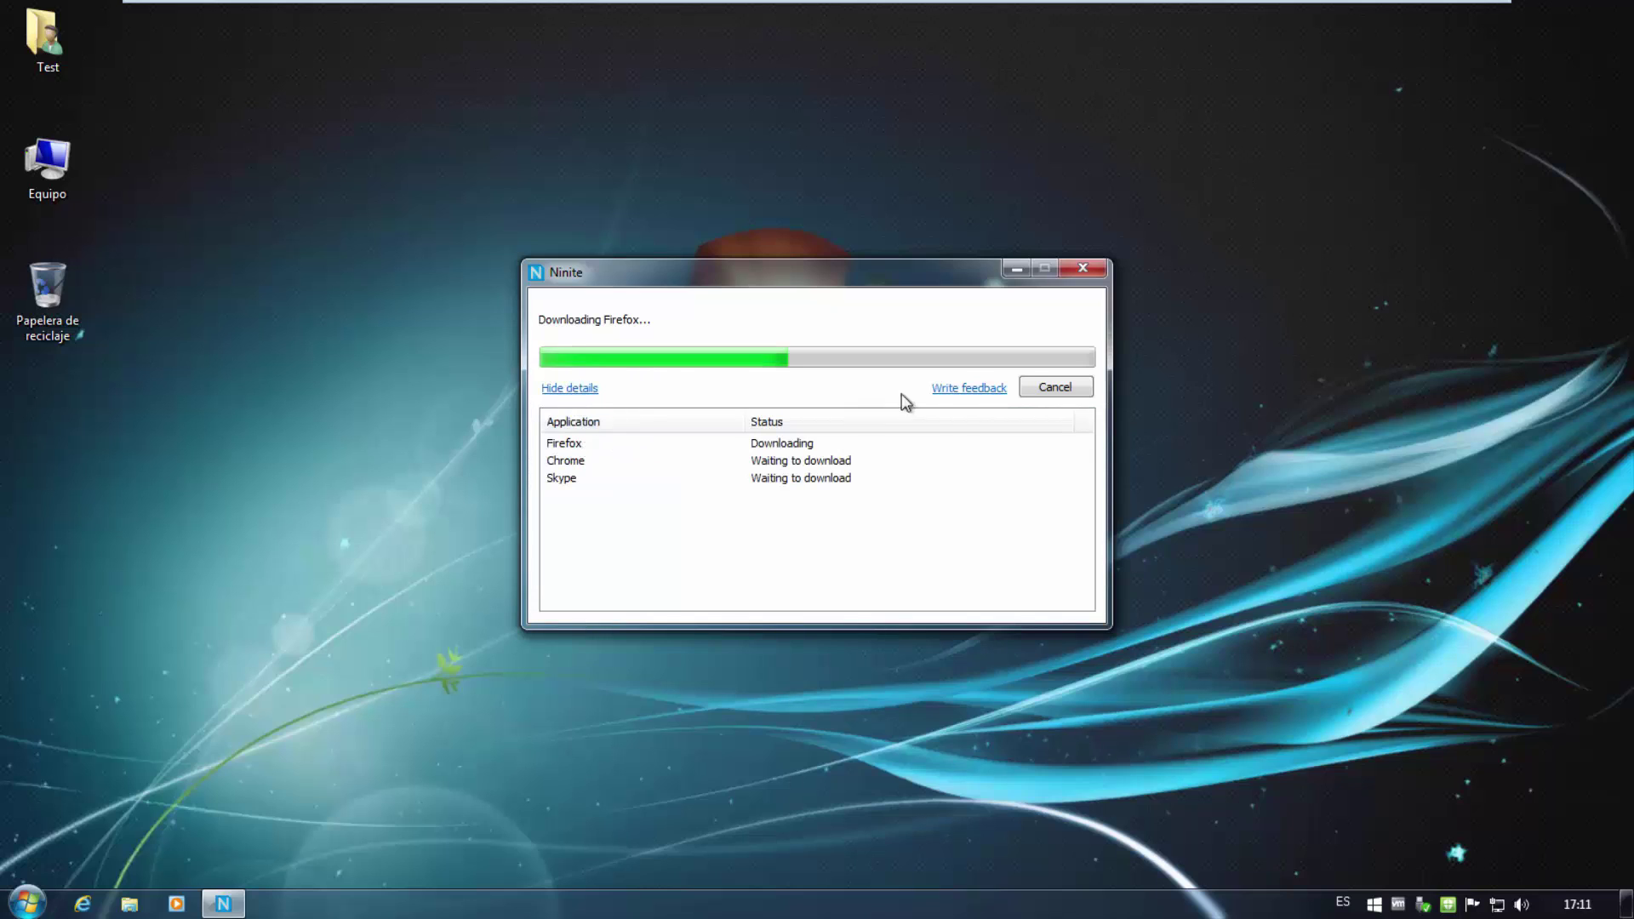
click(1044, 391)
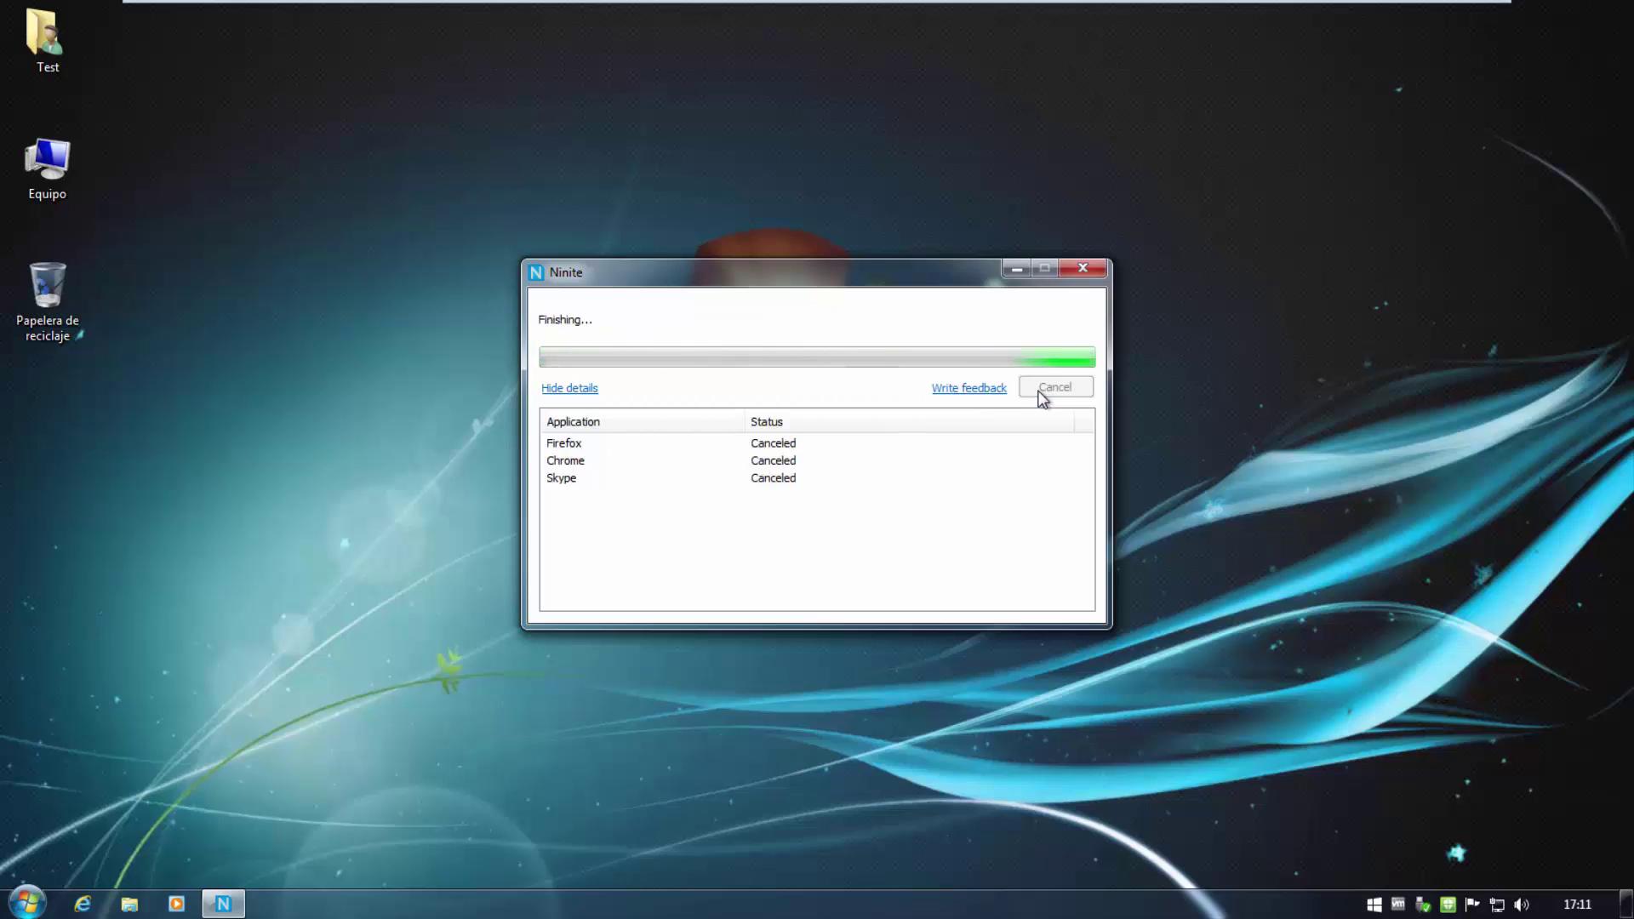
click(1042, 389)
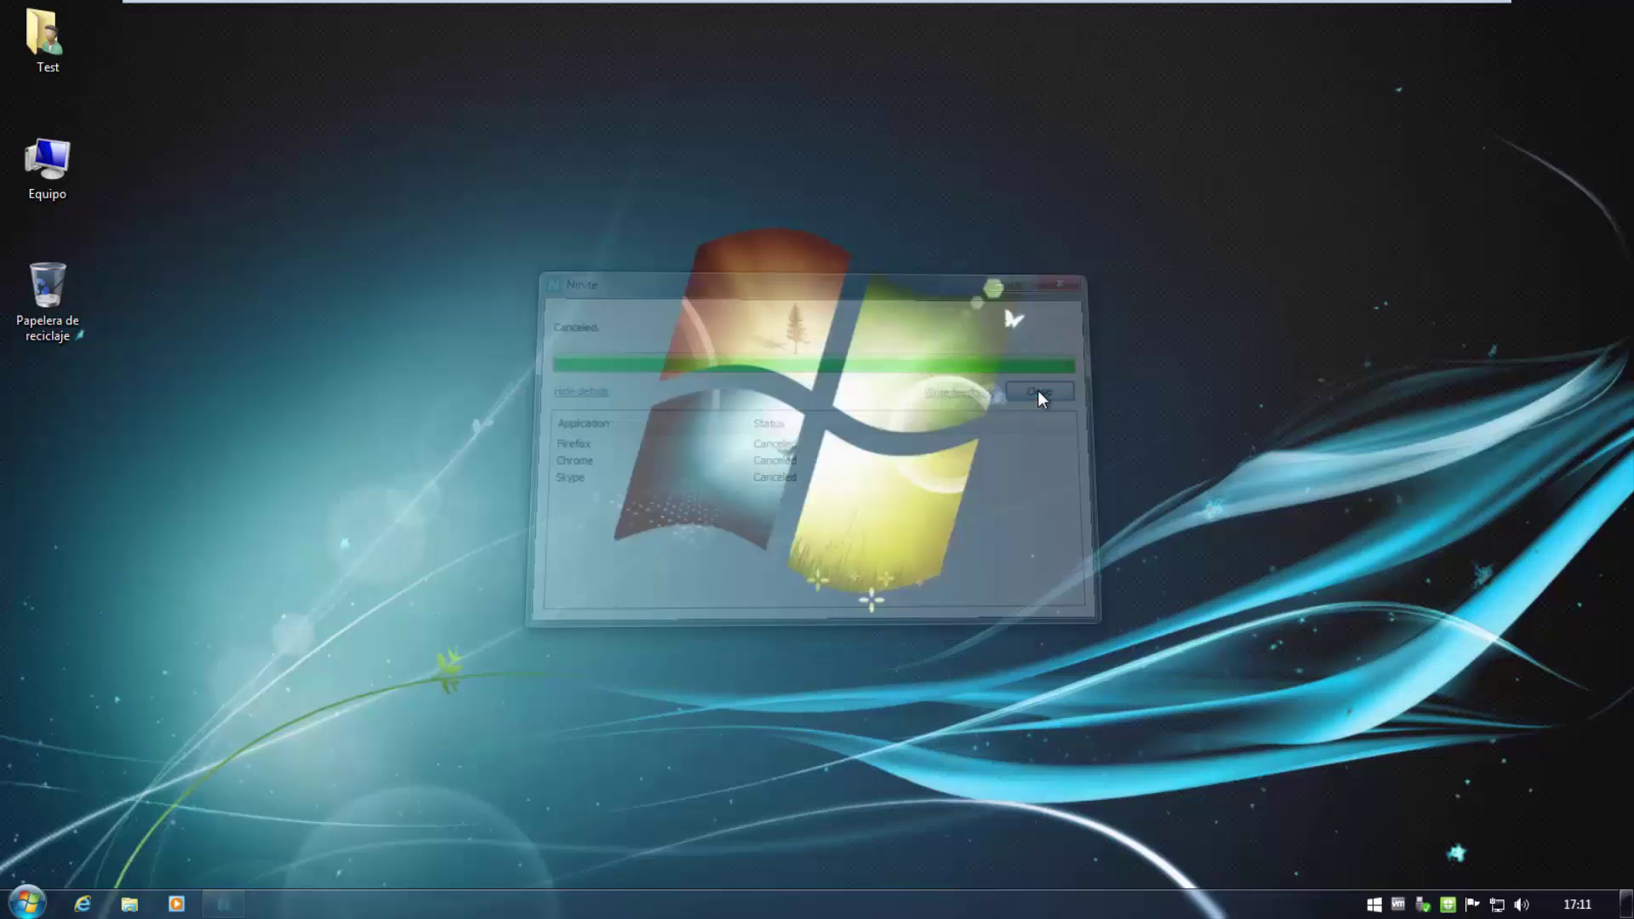
- Open the Soporte técnico y descargas link from the installed programs and enter the Wi-Black Corp forum
click(28, 900)
click(94, 819)
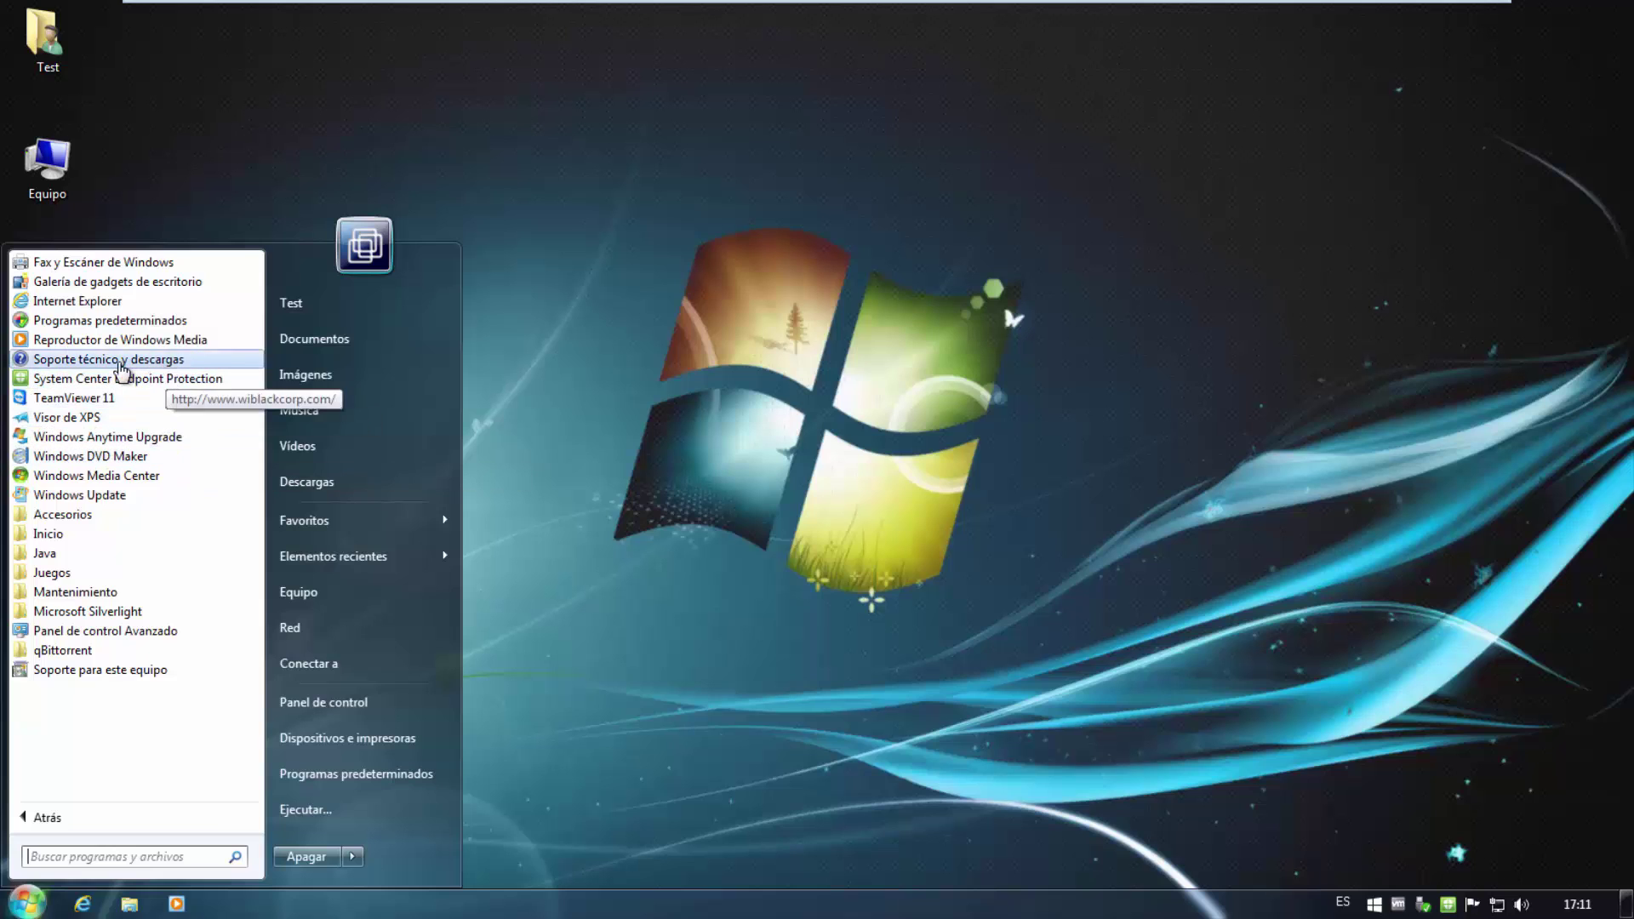
click(28, 901)
click(28, 900)
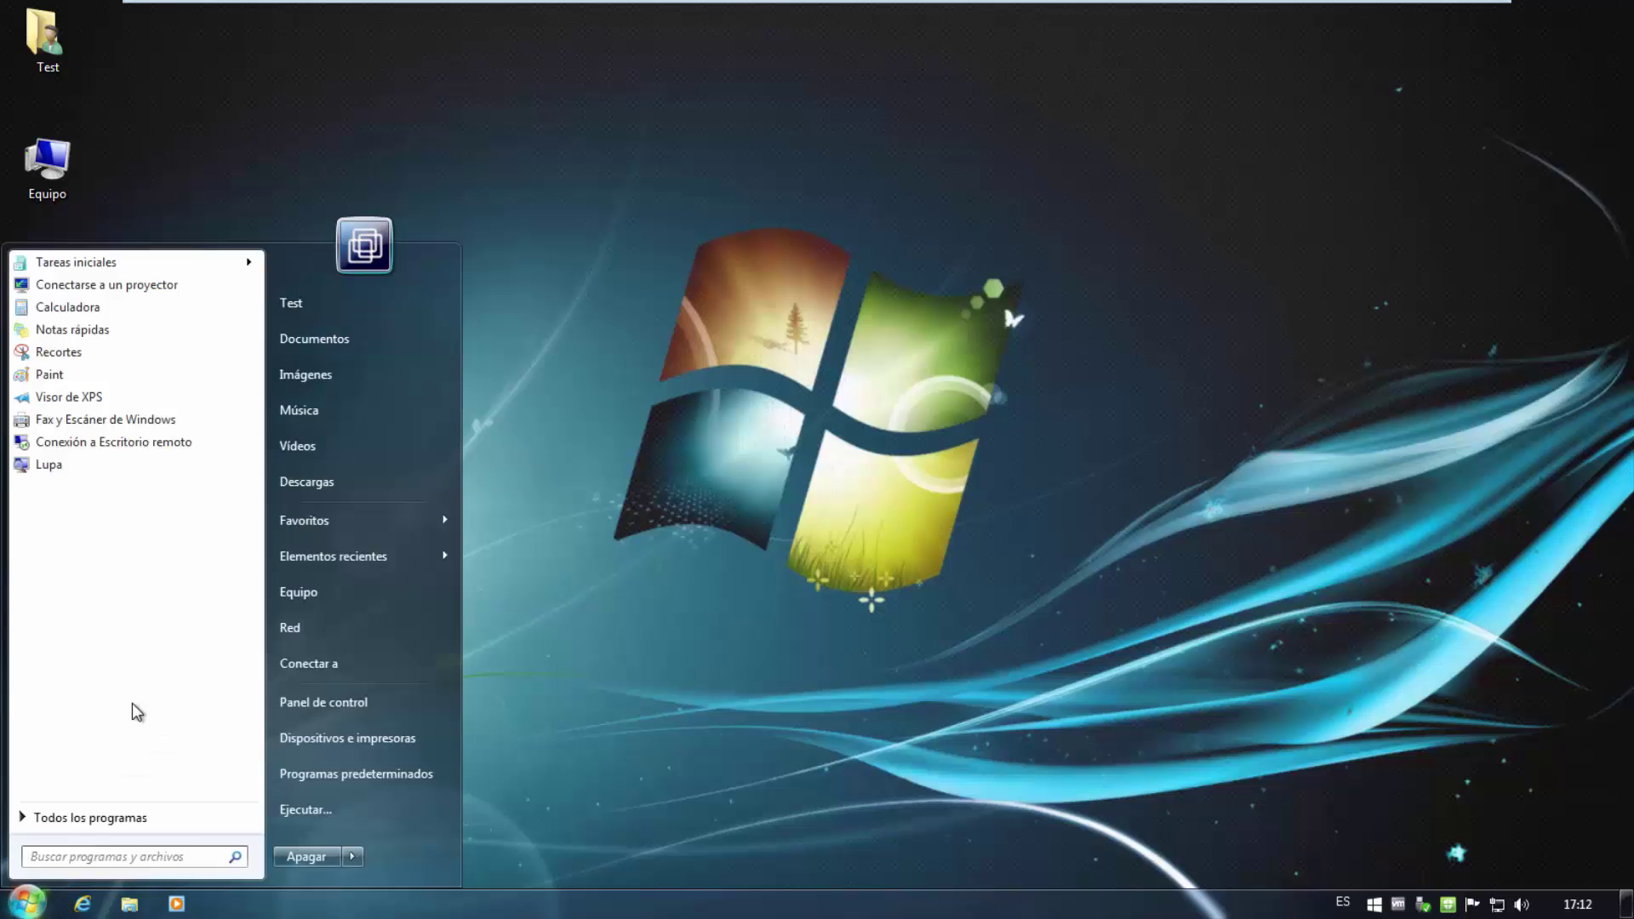
click(106, 813)
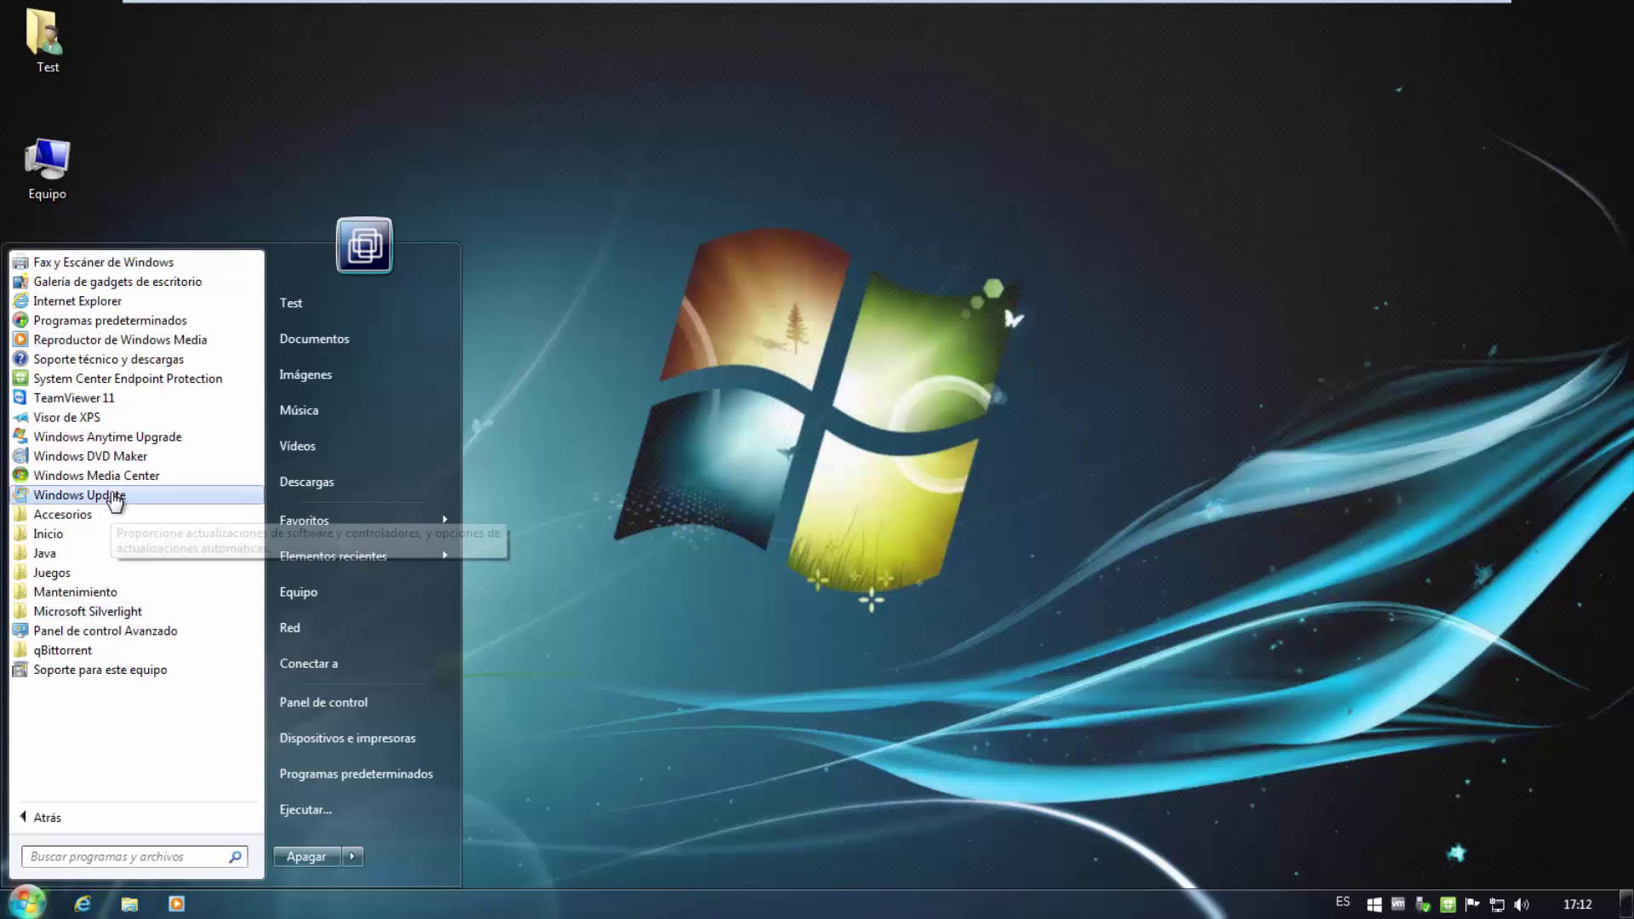
click(136, 361)
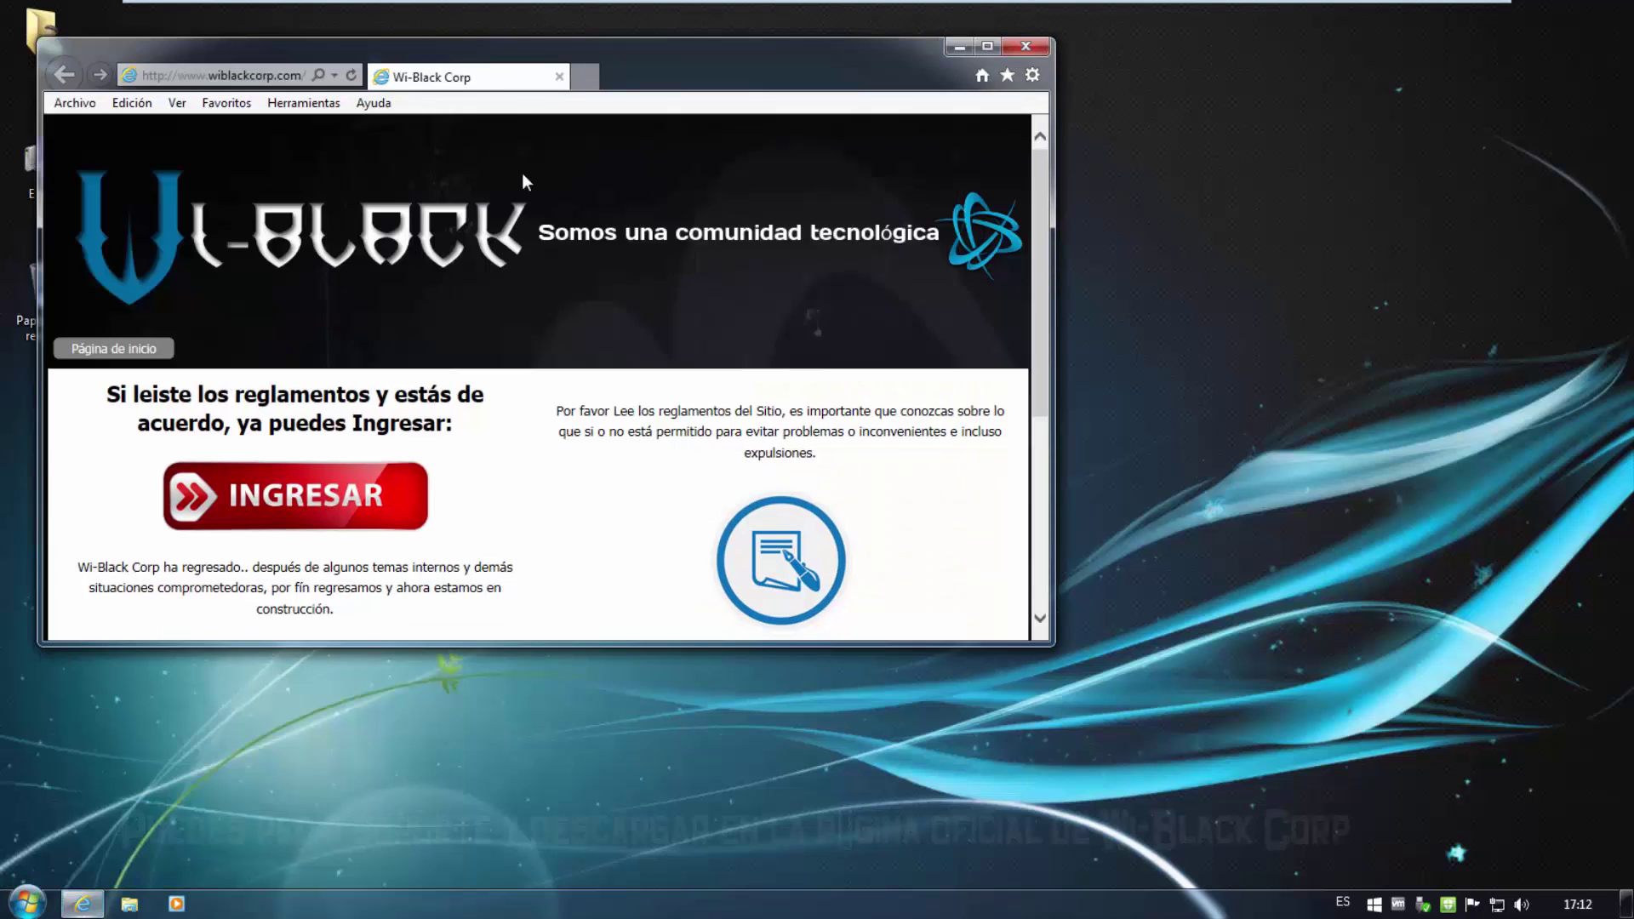
click(317, 496)
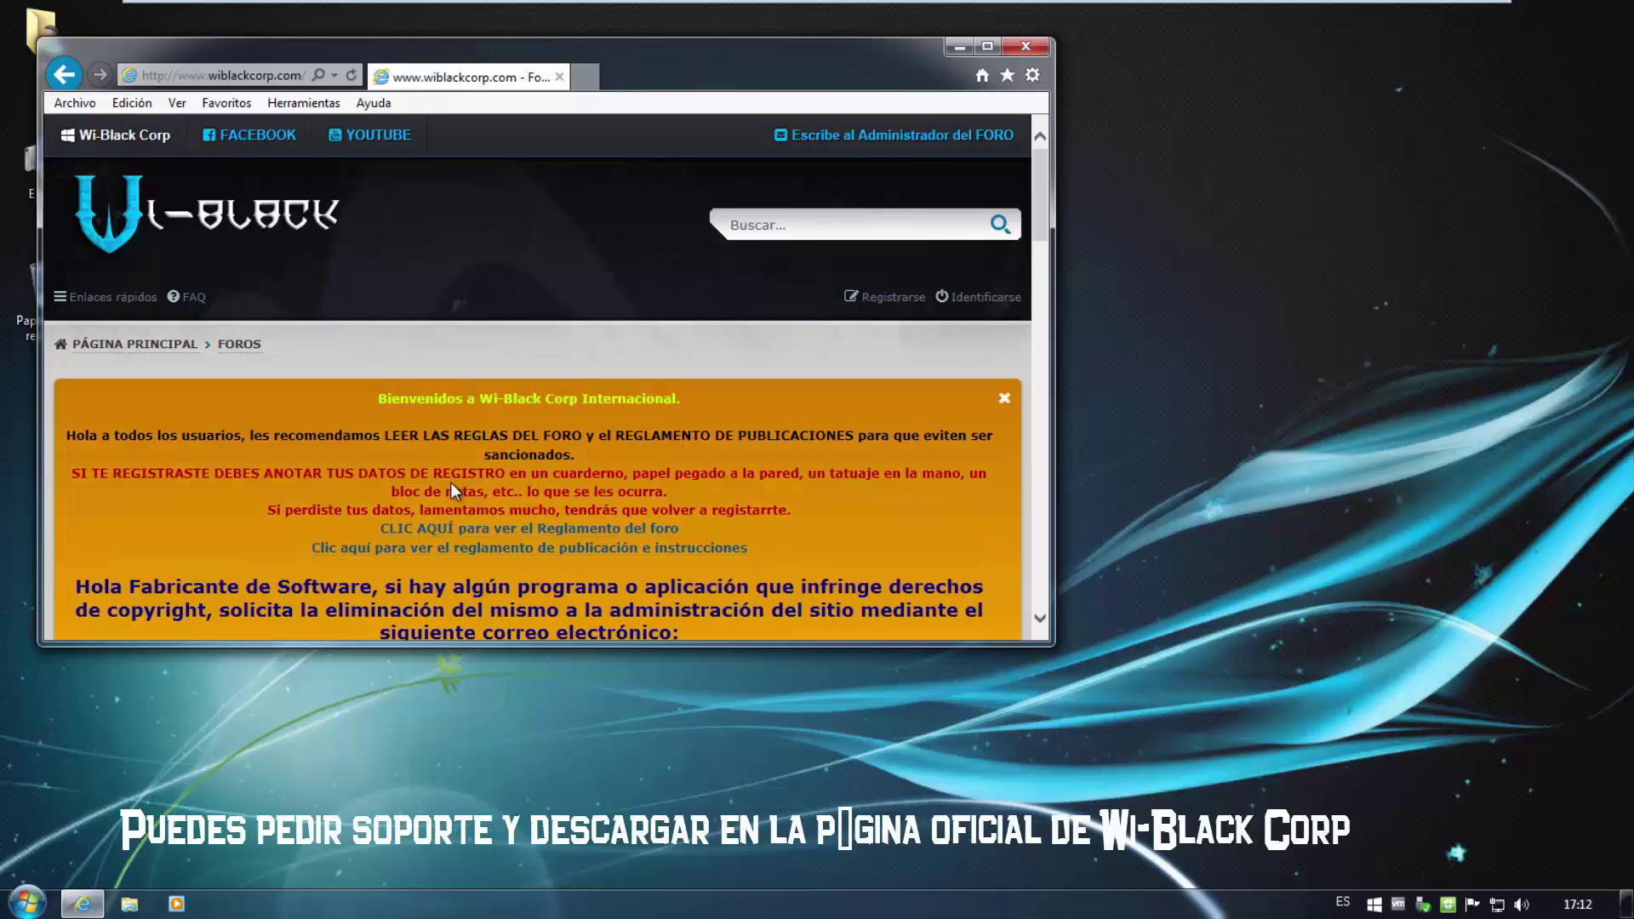
- Look through the Wi-Black forum's categories for operating systems, applications and technical support, and close the browser
scroll(468, 485, down, 5)
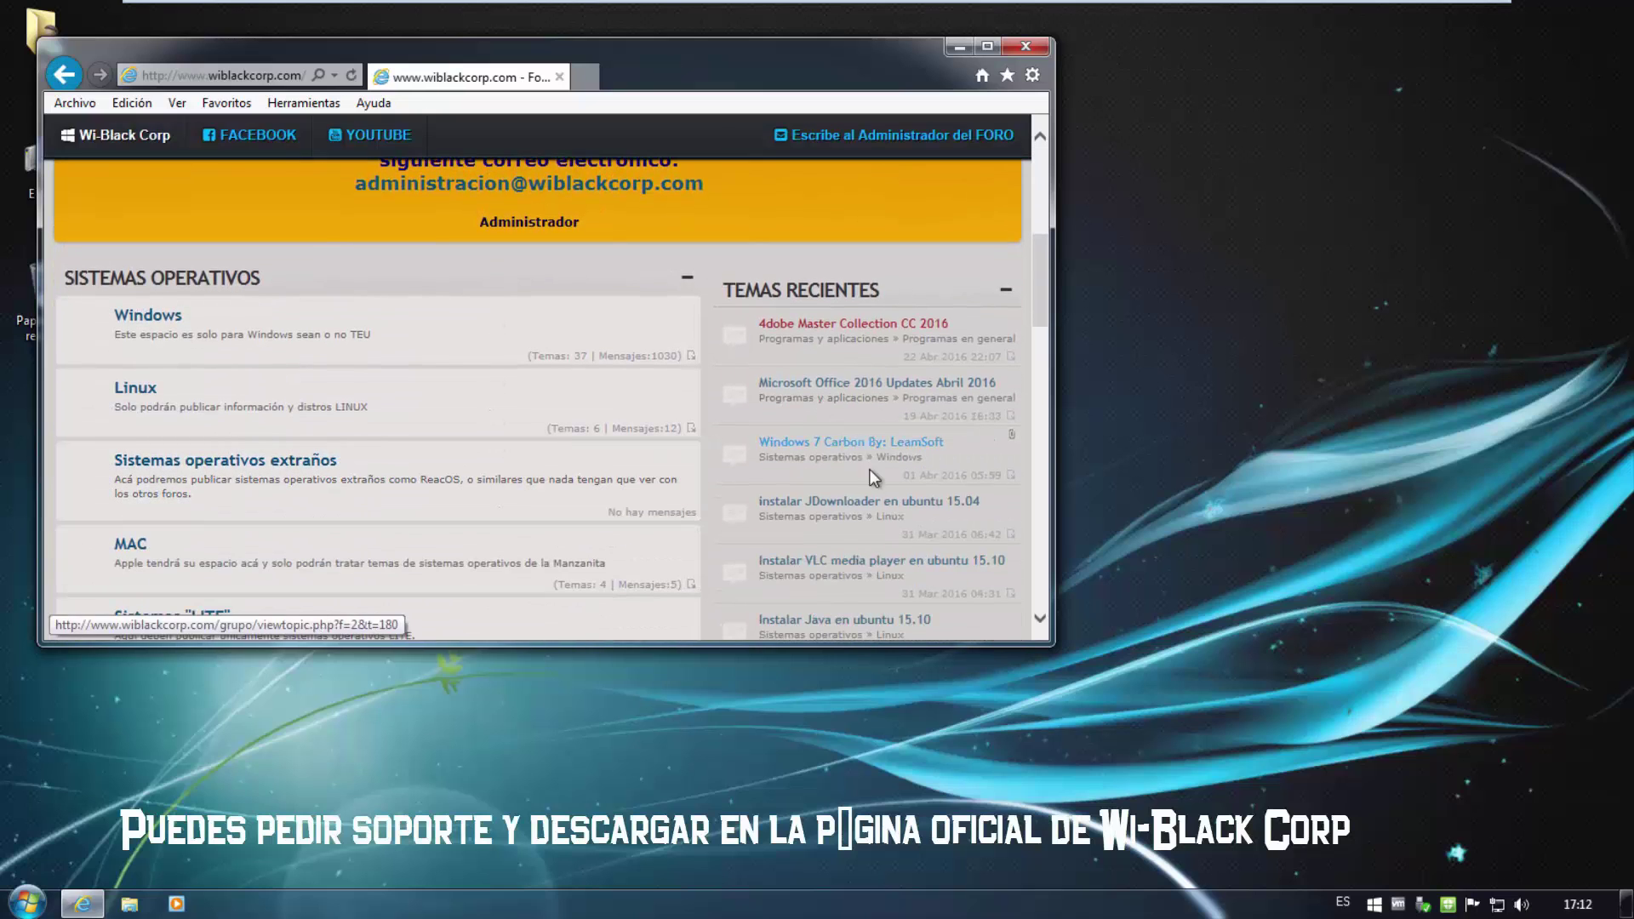
scroll(197, 448, down, 4)
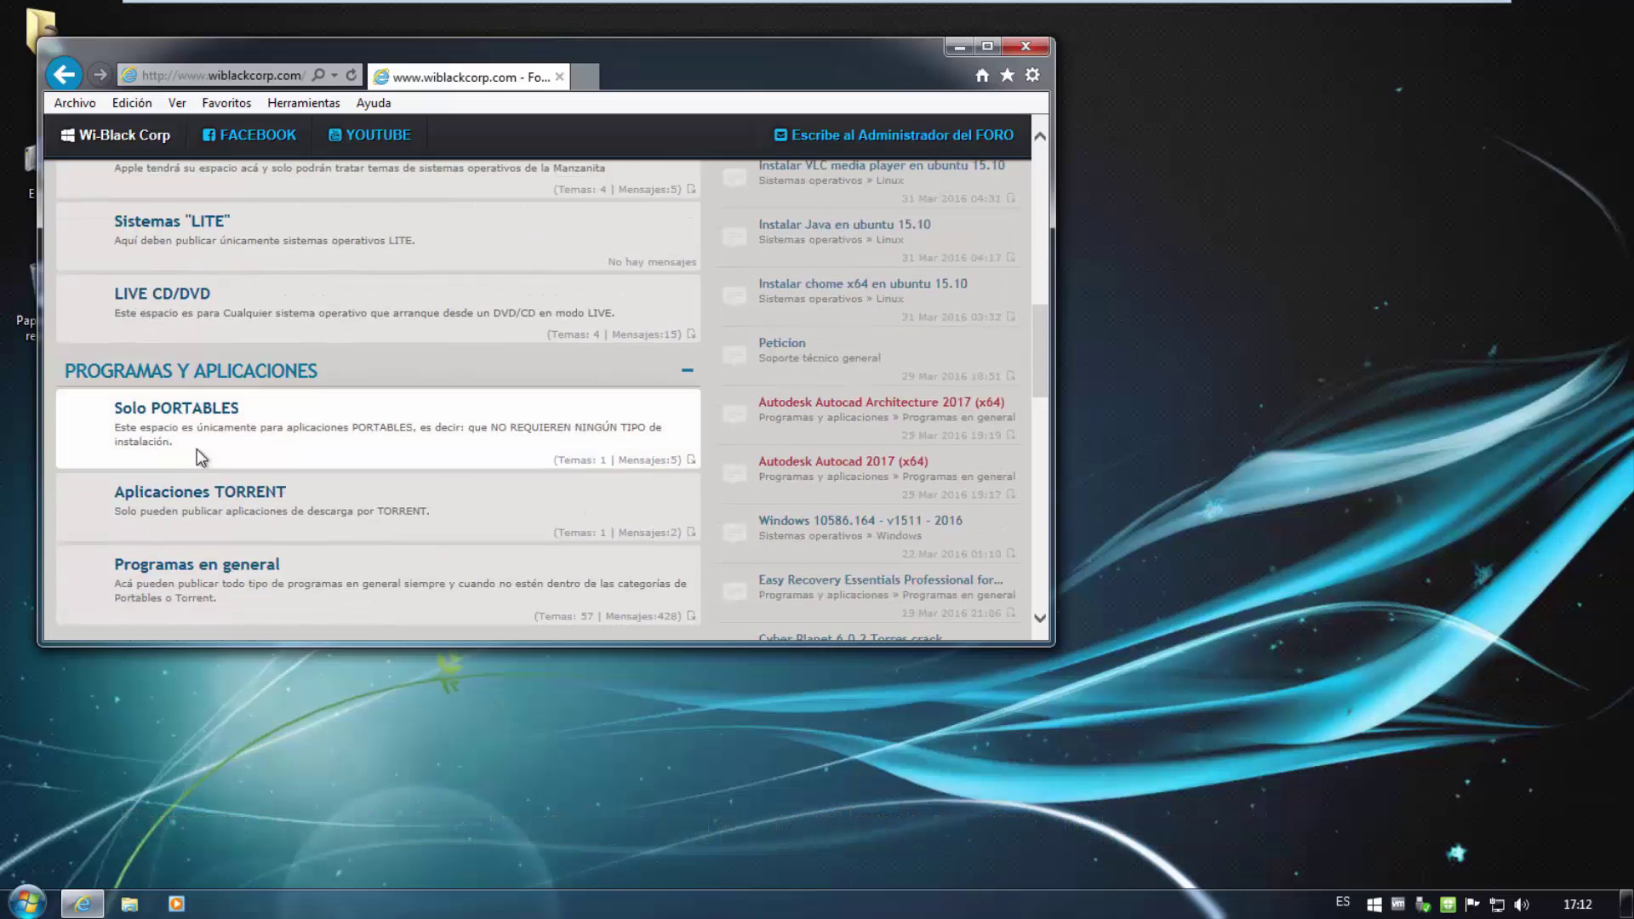
scroll(197, 451, down, 10)
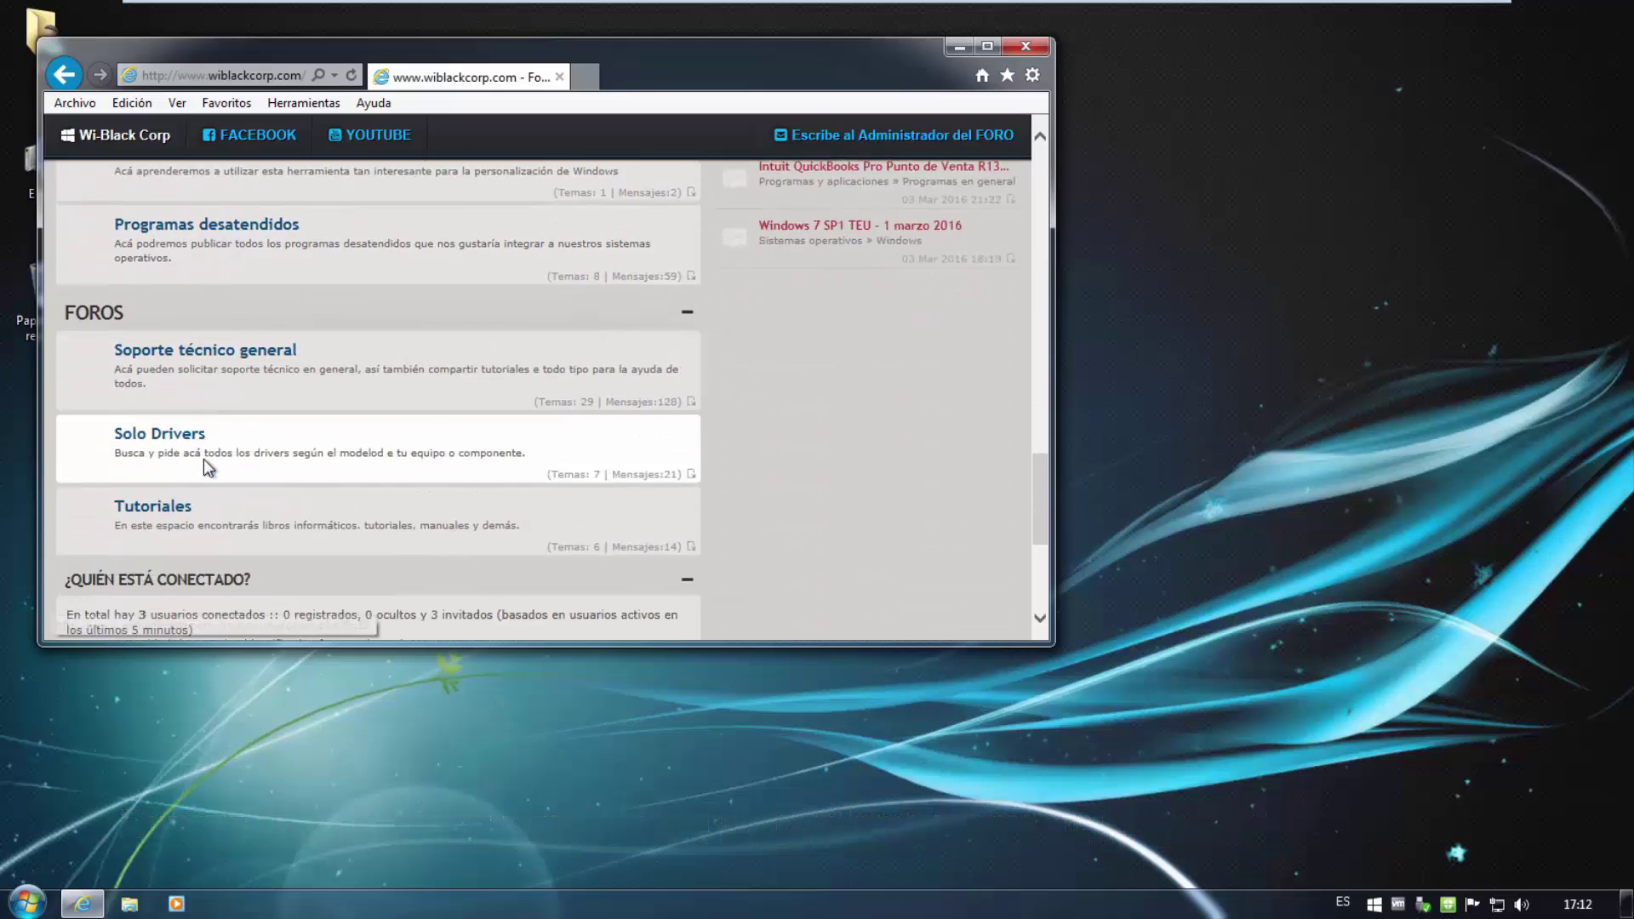
scroll(203, 458, down, 4)
scroll(211, 463, up, 6)
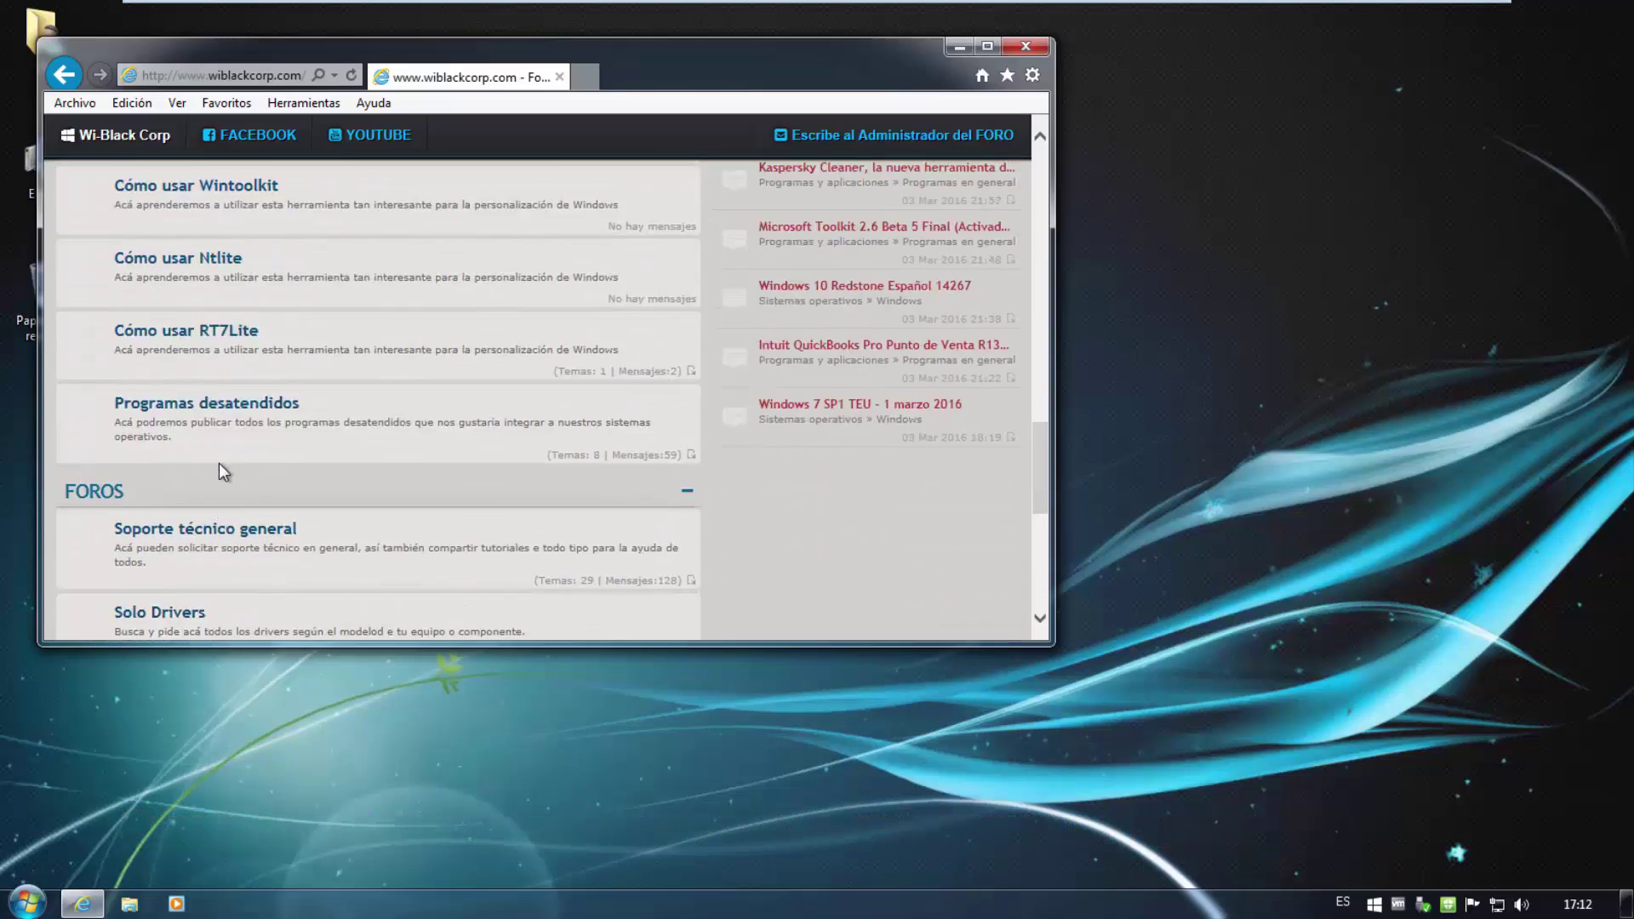
scroll(230, 463, up, 12)
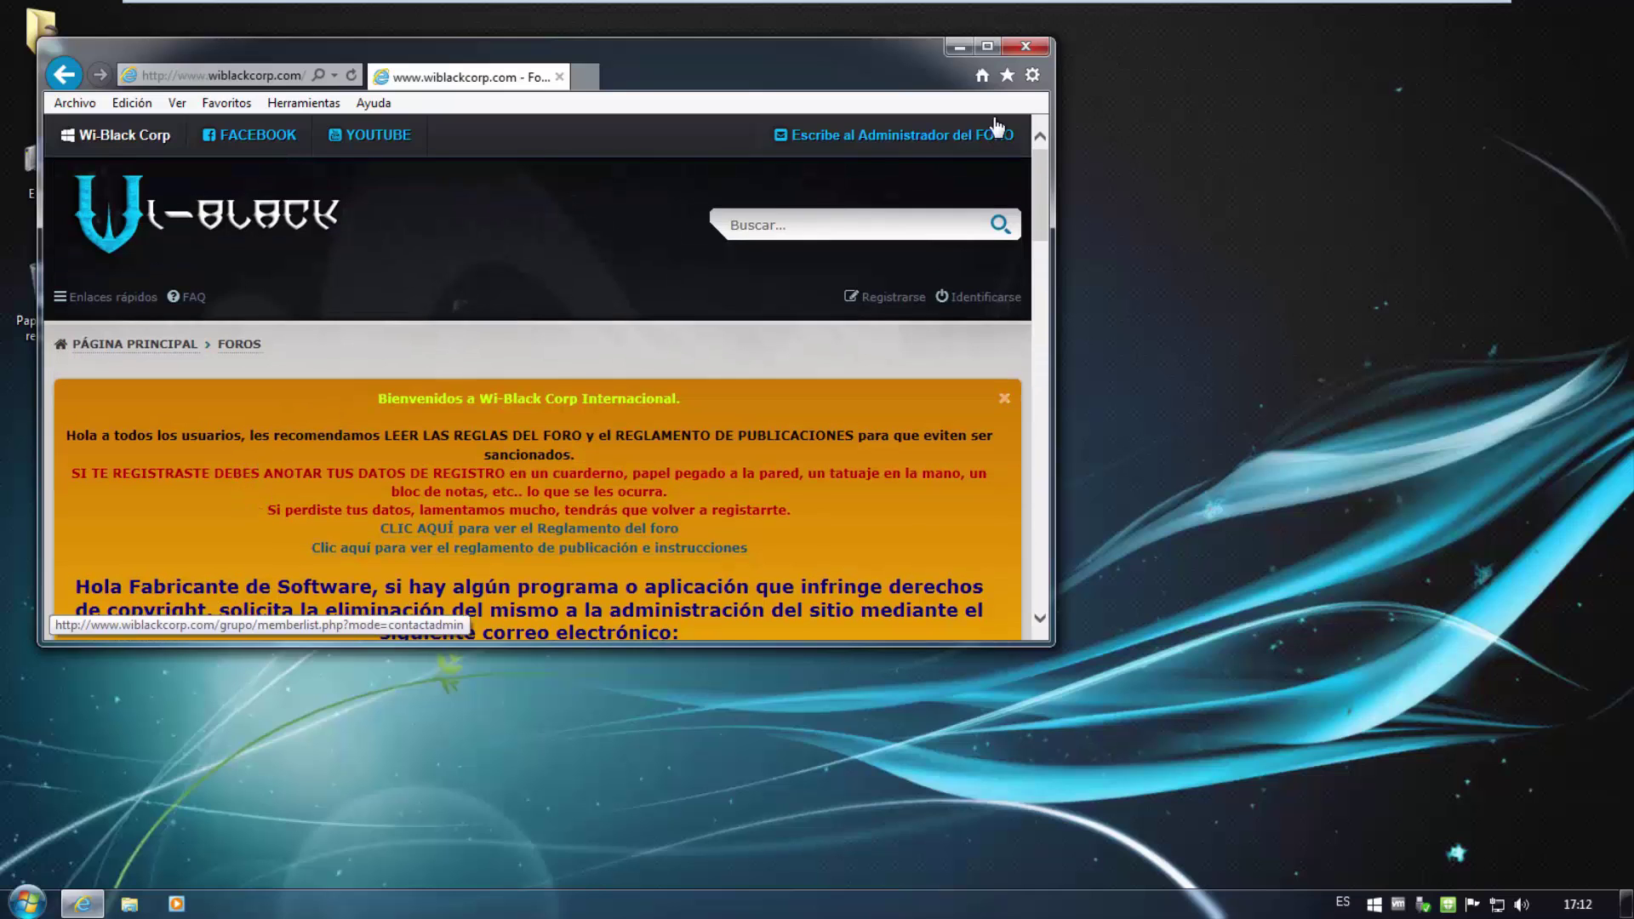
click(1025, 46)
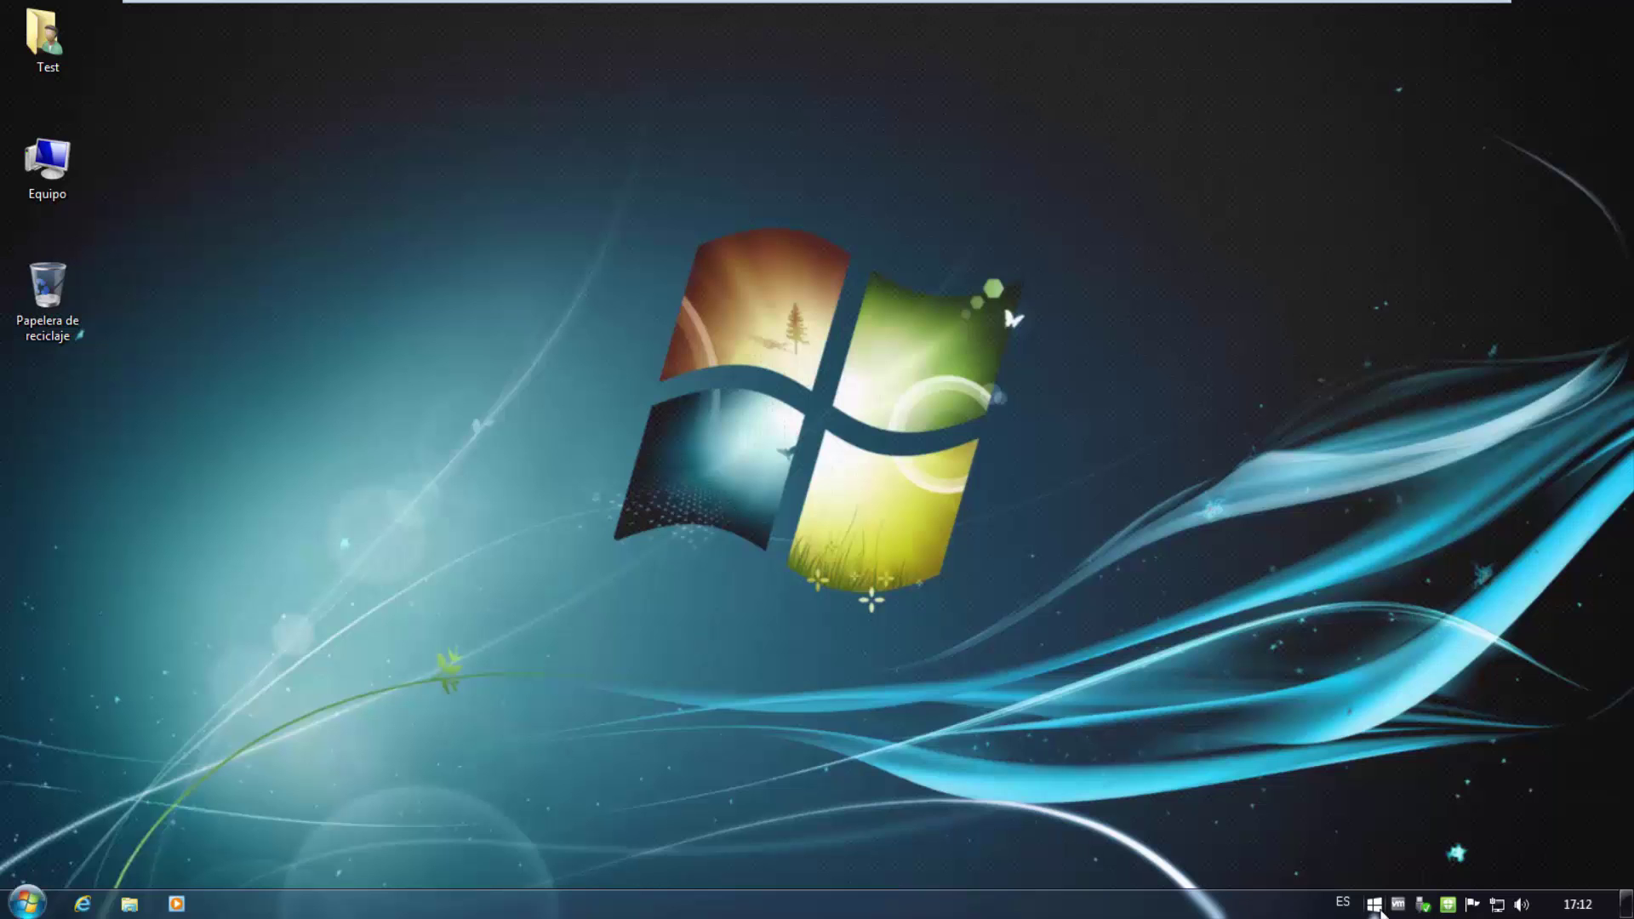
- View the Windows 10 upgrade offer, close it without upgrading, and shut down the computer
click(1374, 904)
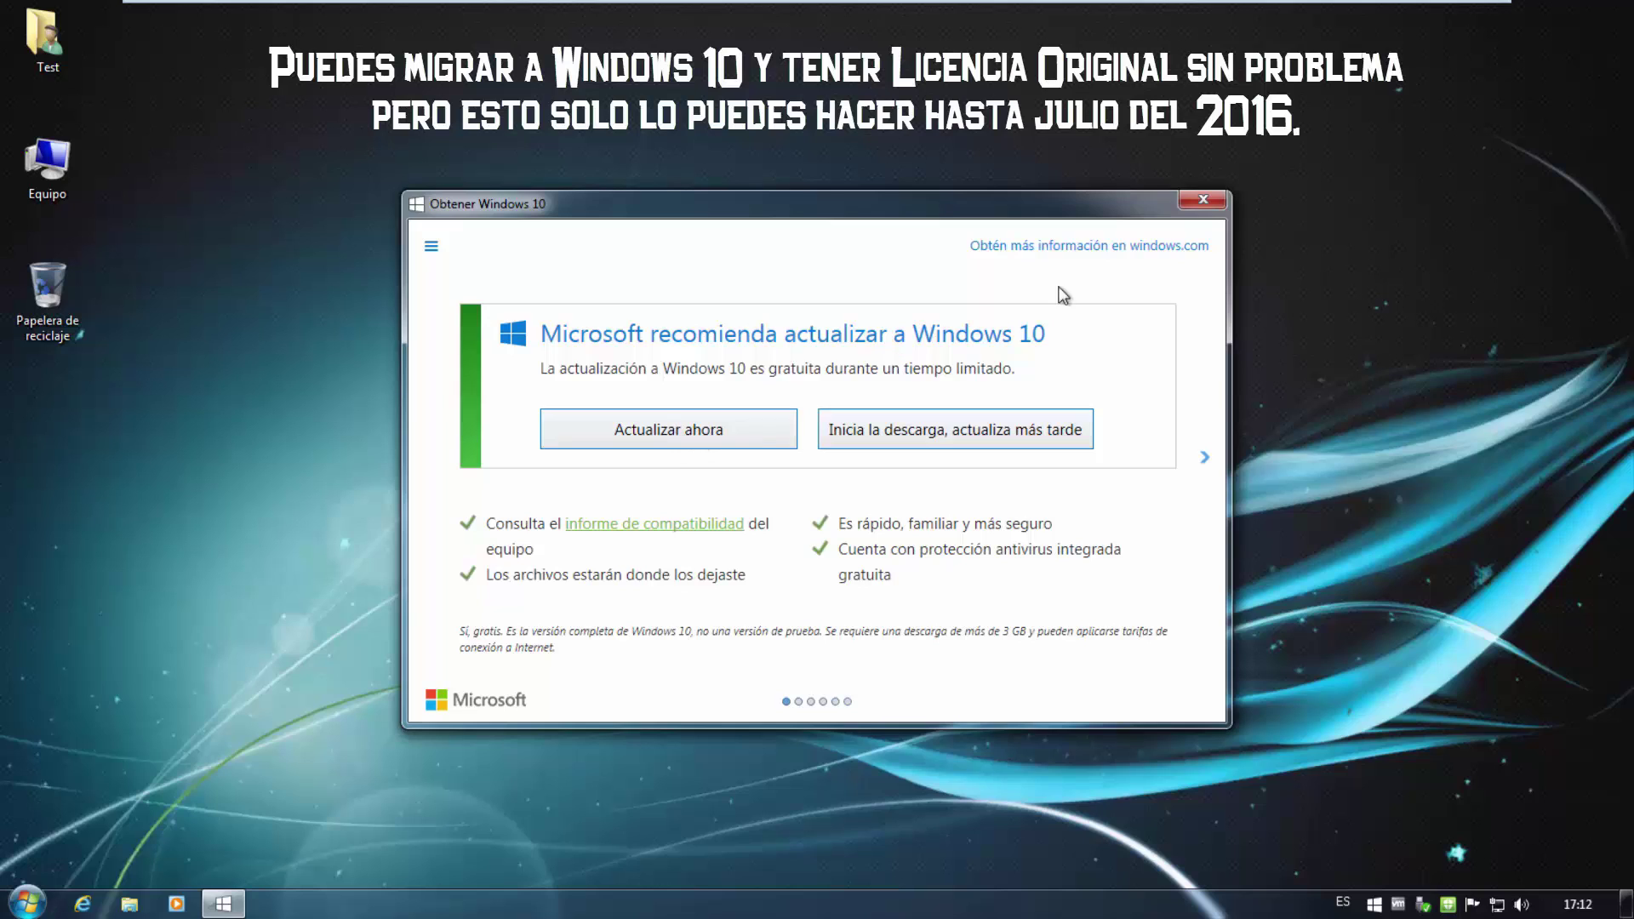
click(1203, 201)
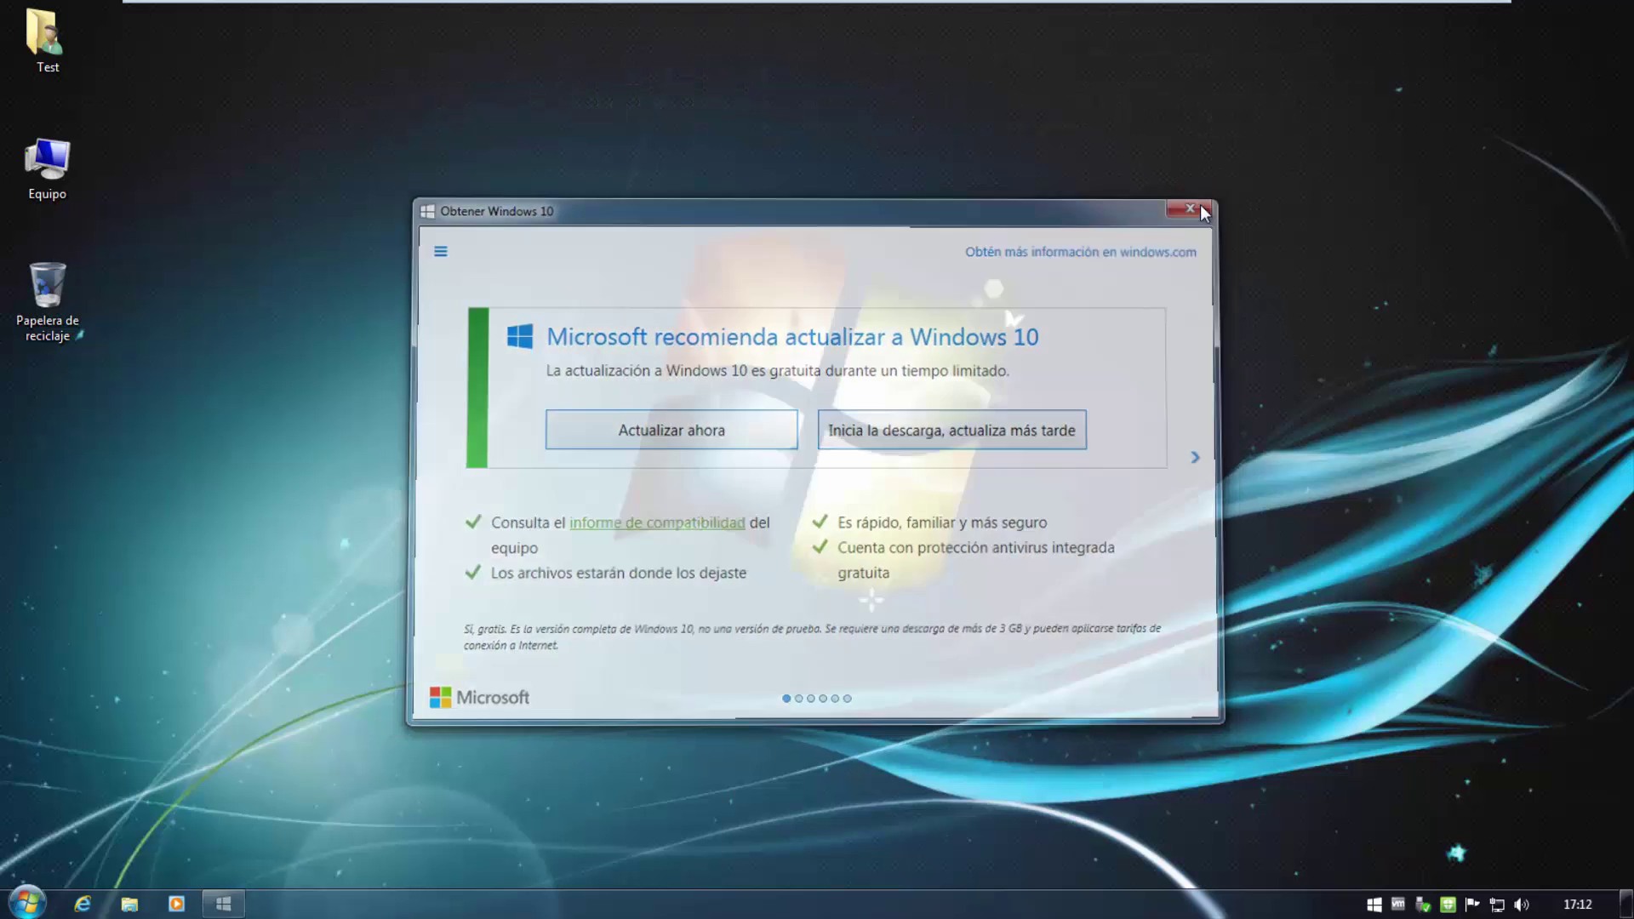
click(26, 902)
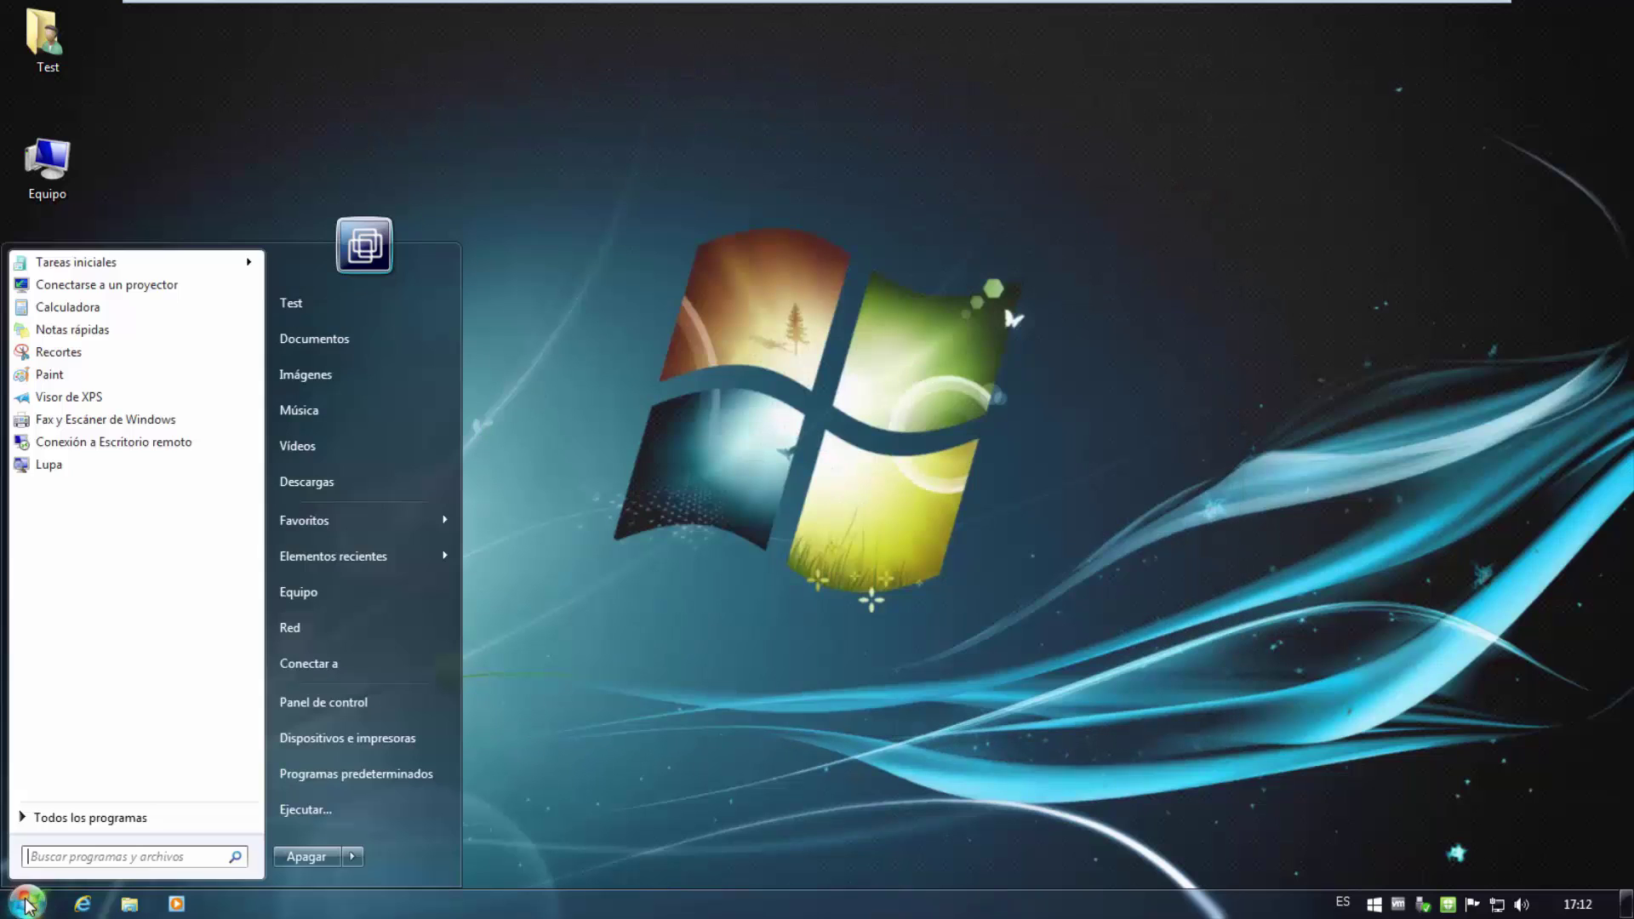
click(308, 855)
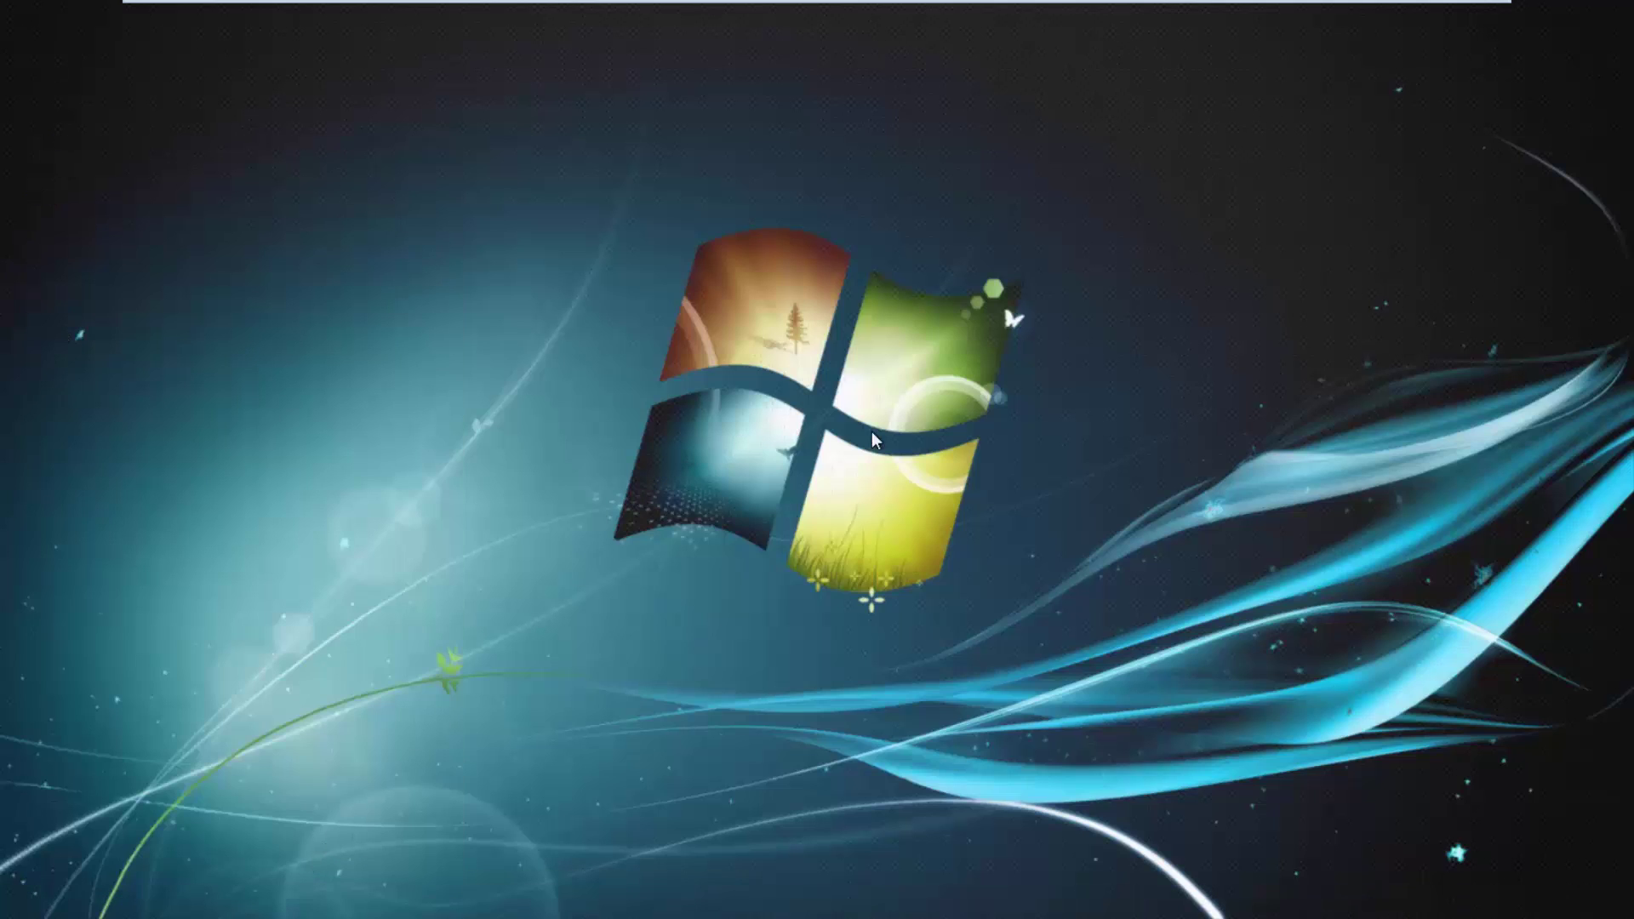